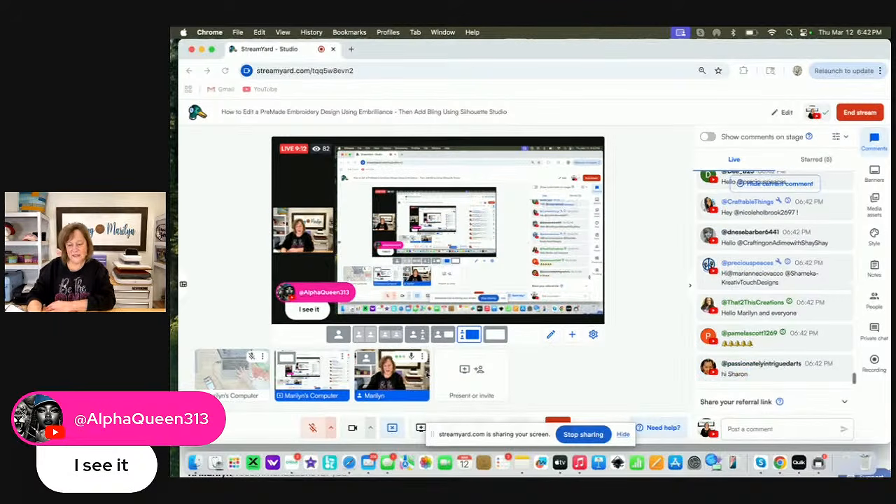
Switch to Safari and open the My Downloads page of the Creative Fabrica account
left_click(348, 462)
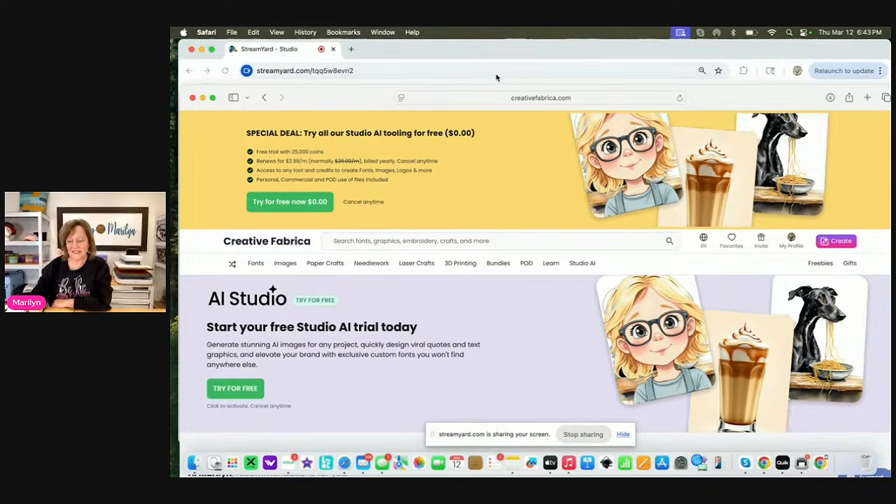
left_click(793, 240)
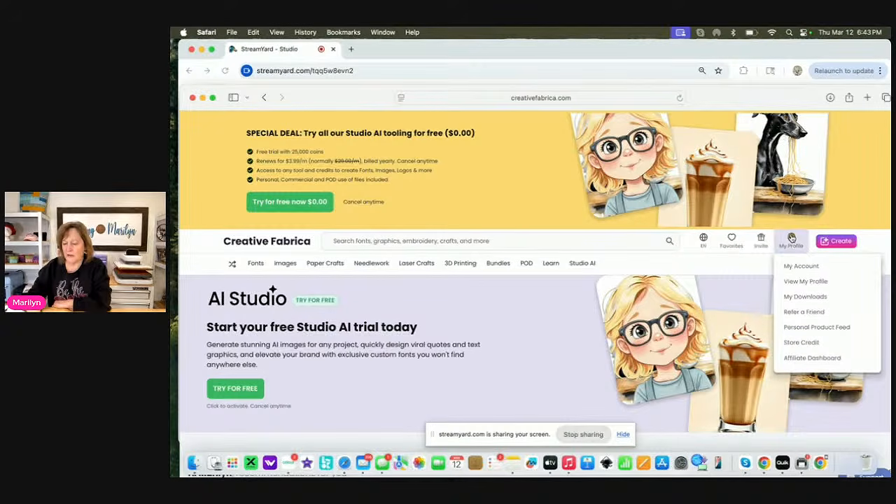
left_click(798, 296)
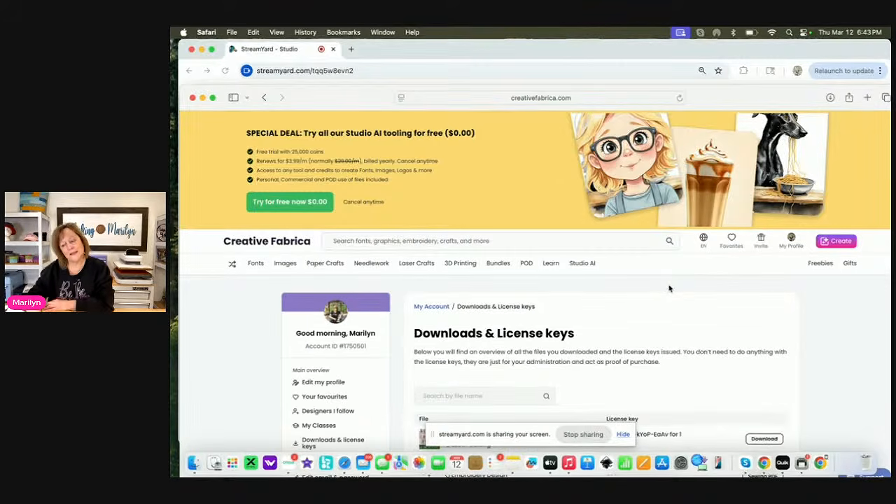
Open the He is Risen, Easter Embroidery product page from the downloads list and download the design
scroll(668, 288, "down", 7)
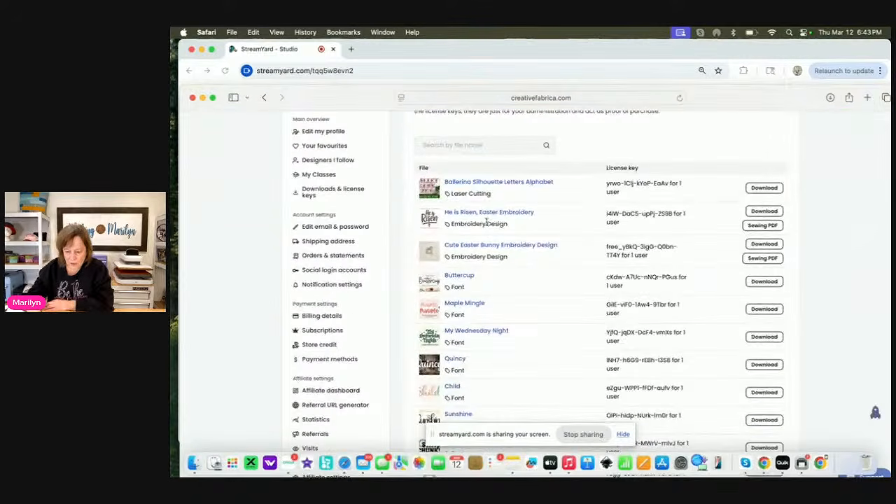
left_click(459, 215)
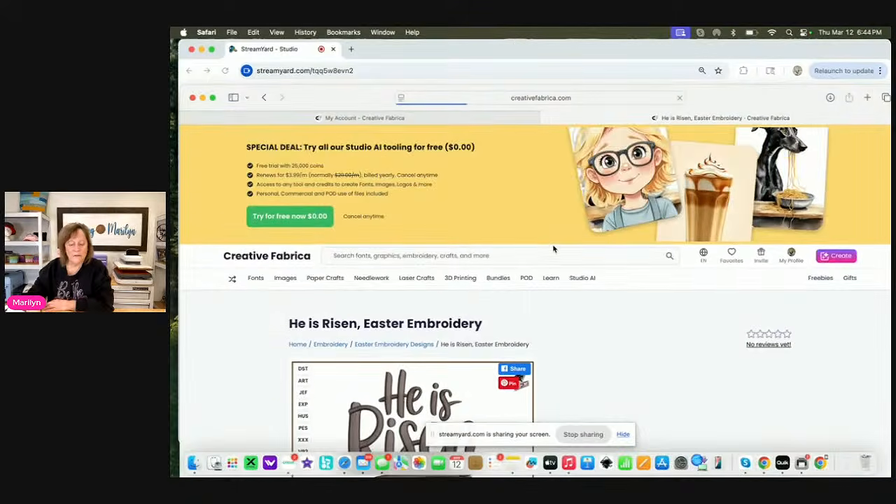
scroll(552, 248, "down", 2)
scroll(553, 249, "down", 3)
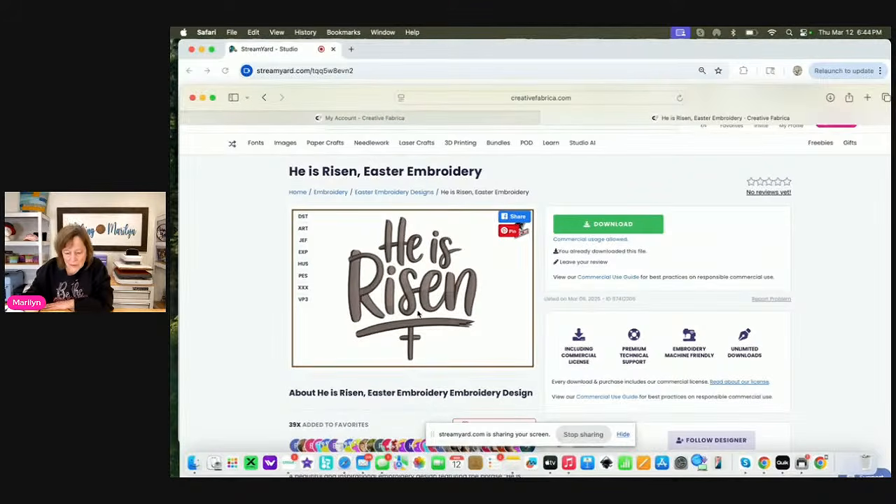
scroll(420, 313, "down", 5)
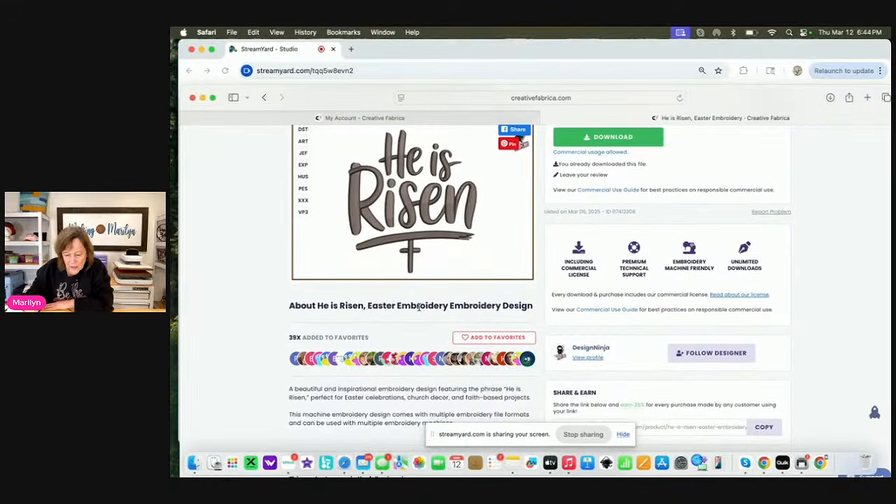
scroll(425, 212, "up", 6)
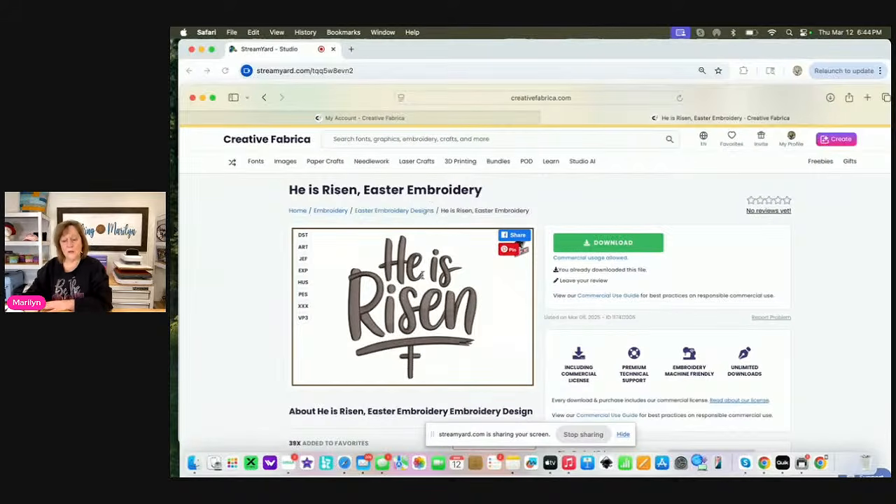
left_click(613, 243)
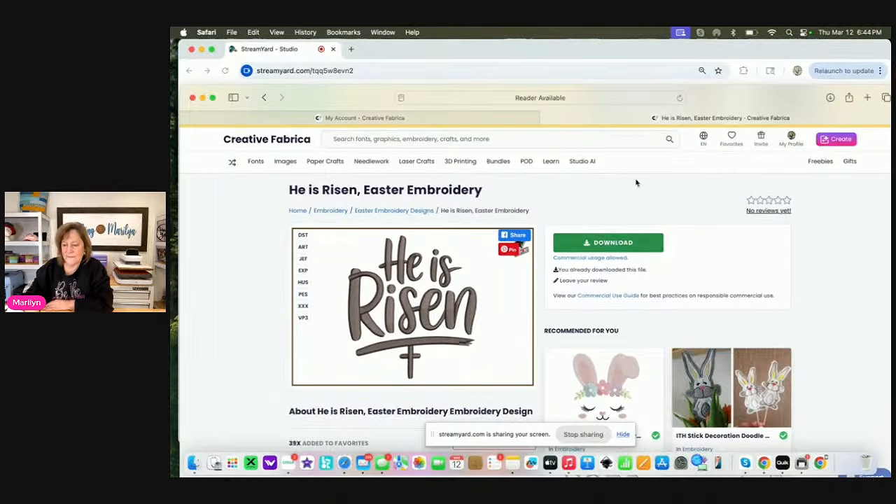
Move the StreamYard window down to uncover Safari and open the downloaded He-is-Risen-Easter-Embroidery folder
left_click(741, 59)
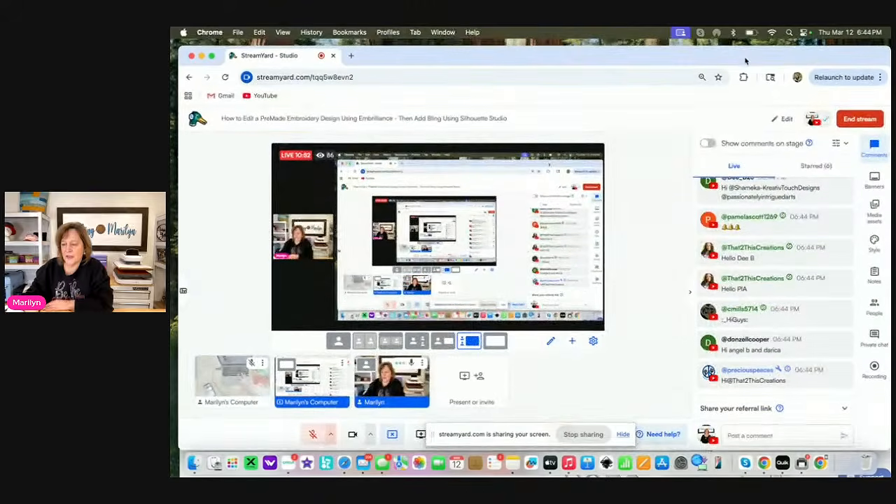
left_click_drag(738, 83, 707, 179)
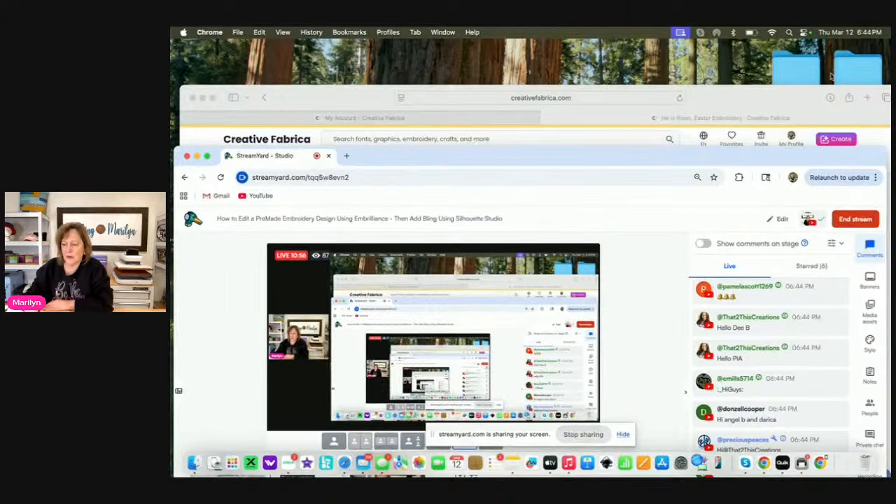
left_click(830, 99)
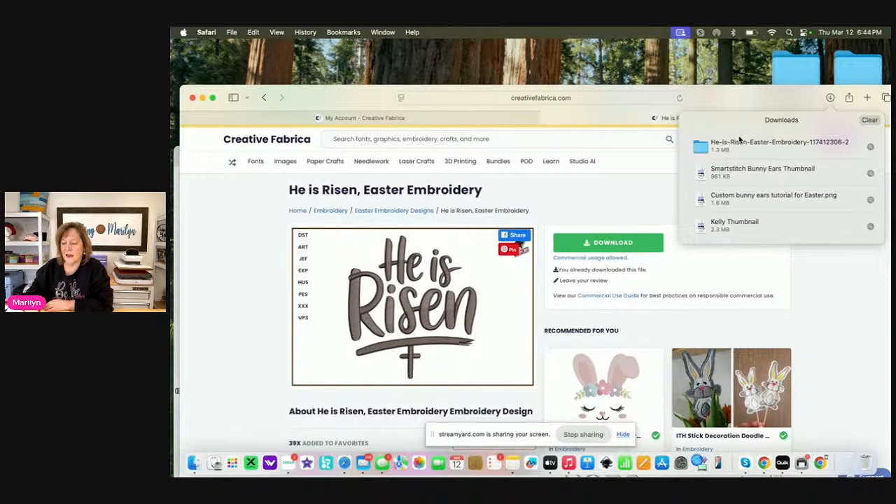
double_click(734, 145)
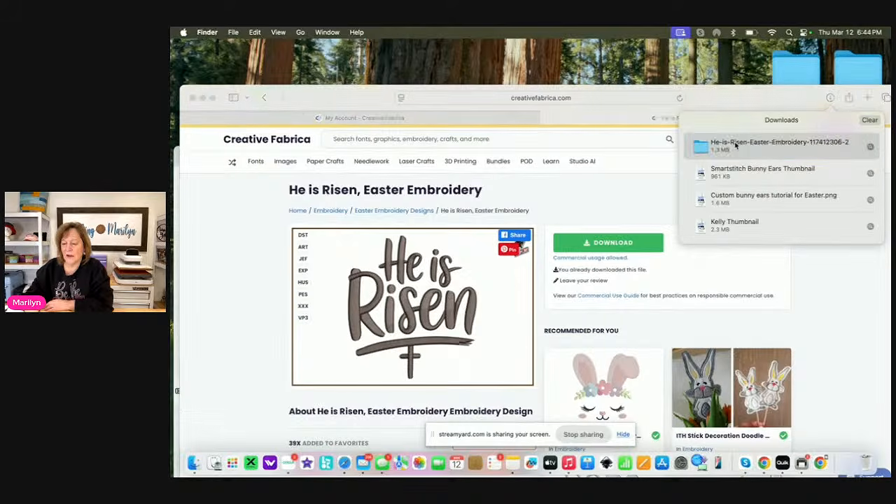
Move He is risen 70.dst from the folder to the desktop and clear the Finder, Safari and StreamYard windows away from it
scroll(629, 202, "down", 10)
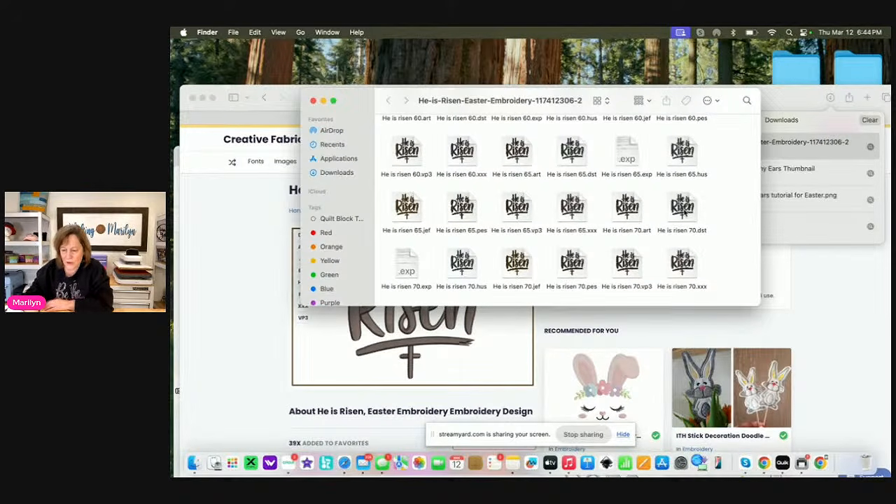
left_click_drag(681, 206, 561, 56)
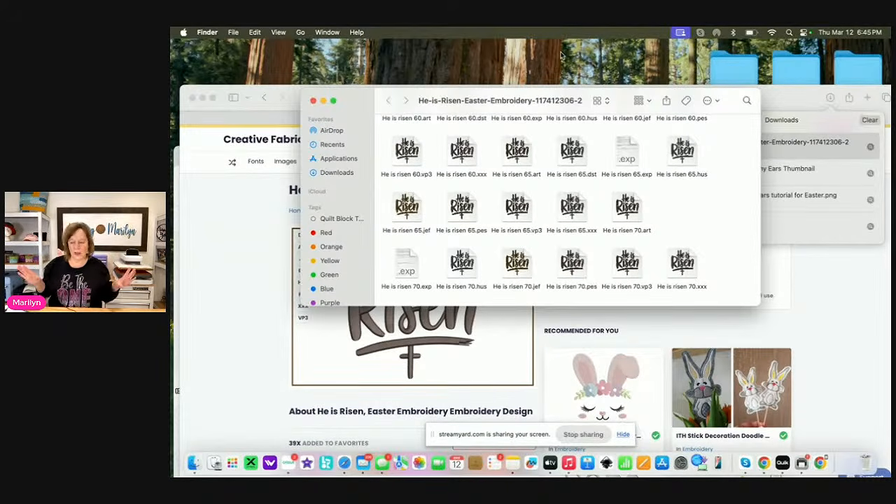
left_click(314, 101)
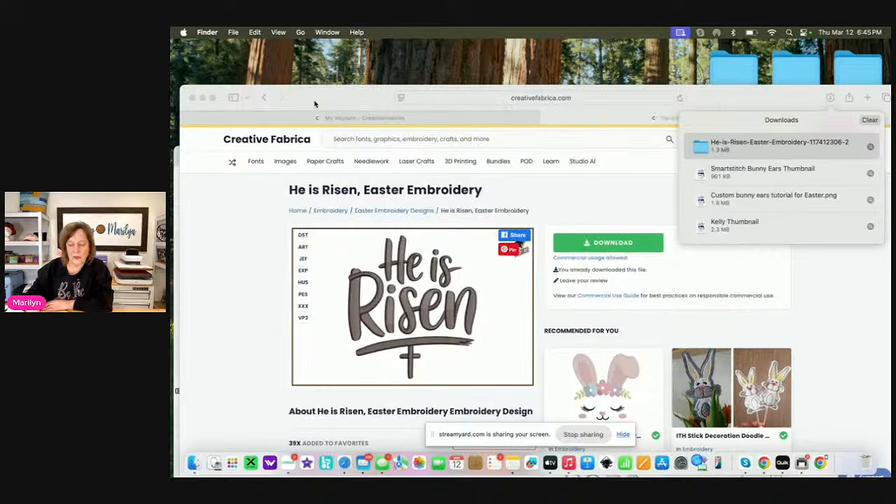
left_click(193, 97)
left_click_drag(688, 154, 503, 33)
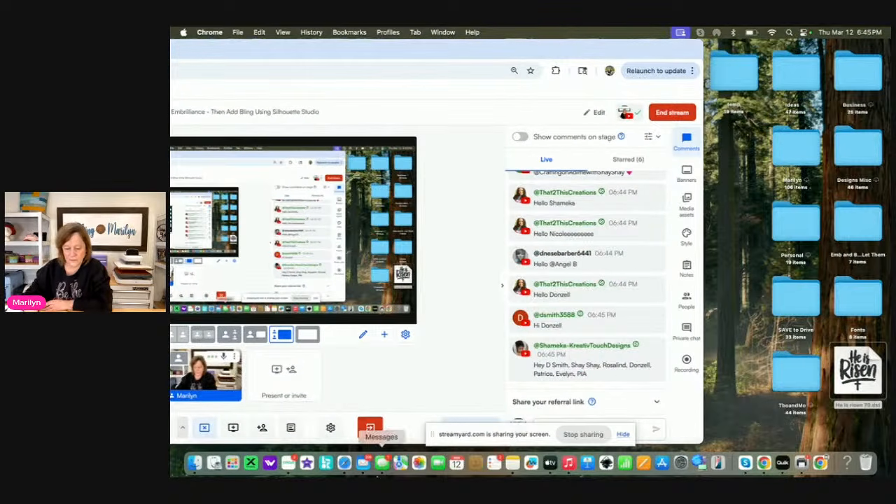
Launch Embrilliance Demo from the Applications folder with Essentials and StitchArtist level 3 enabled
left_click(195, 463)
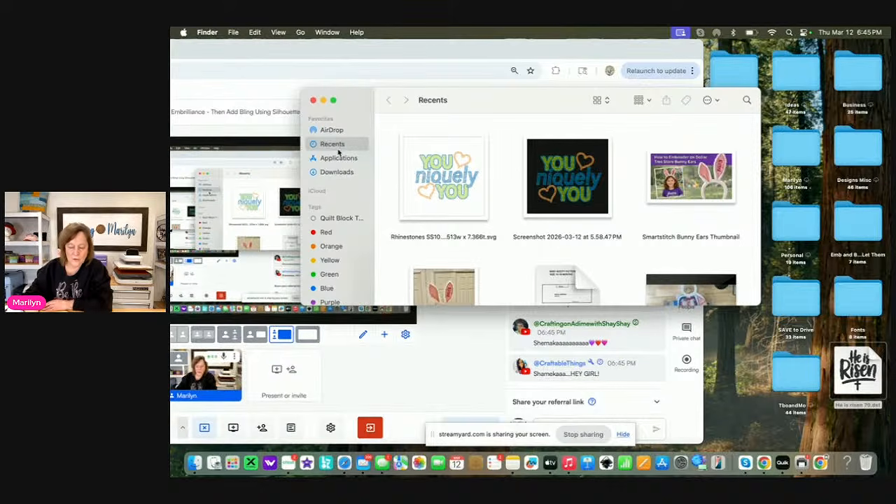
left_click(351, 159)
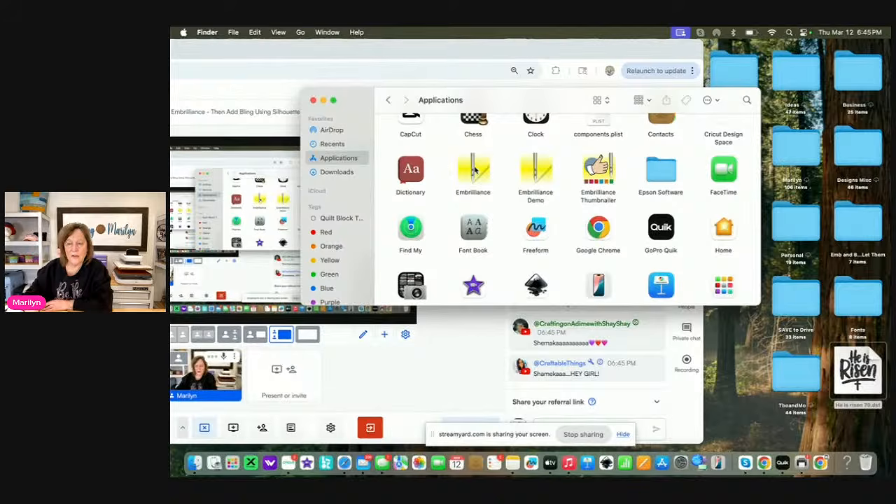
double_click(536, 171)
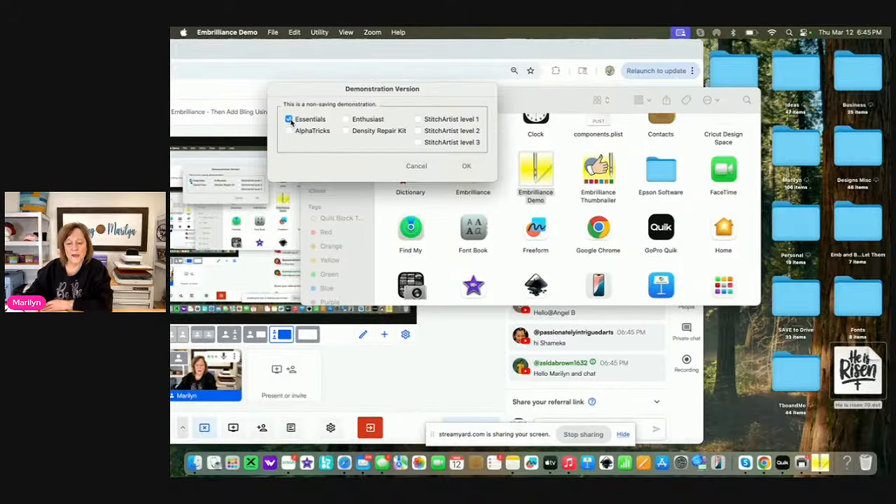
left_click(346, 119)
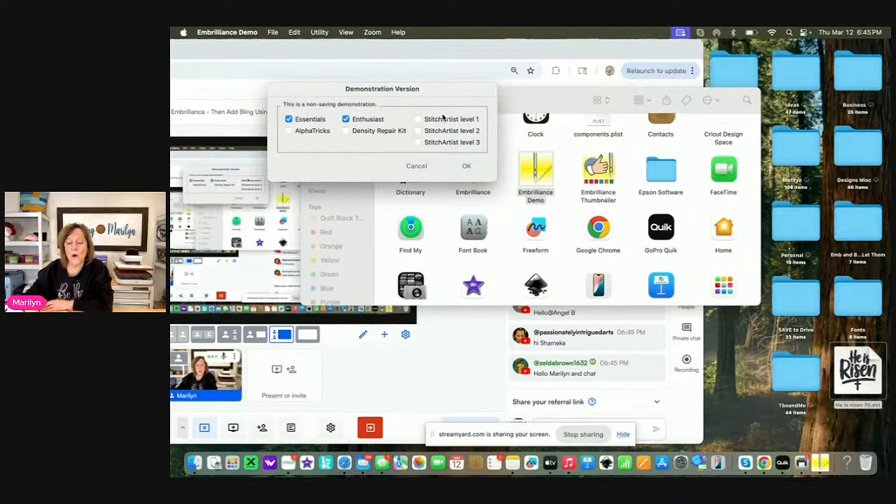
left_click(352, 119)
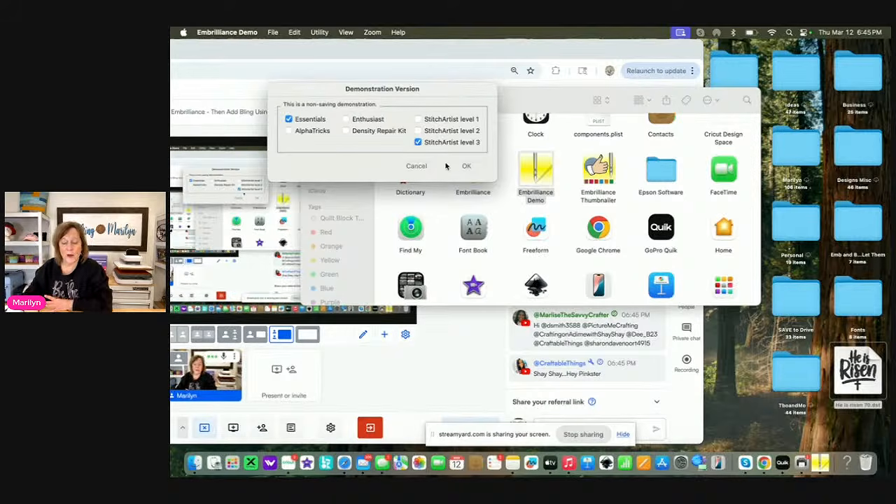
left_click(467, 167)
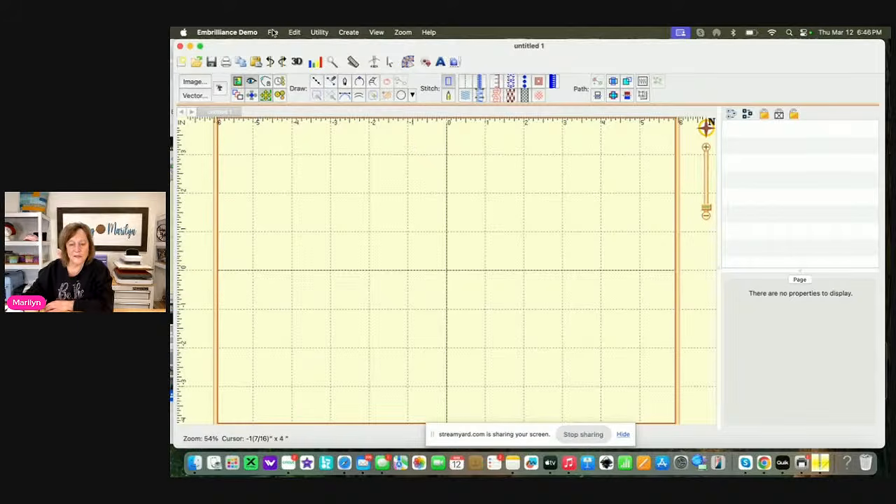
Open the embroidery file He is risen 70.dst from the Desktop folder
left_click(272, 32)
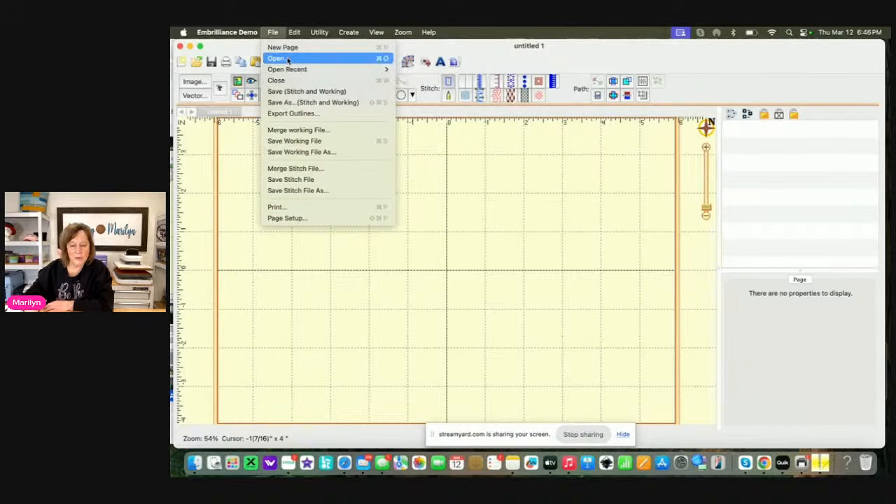
left_click(287, 59)
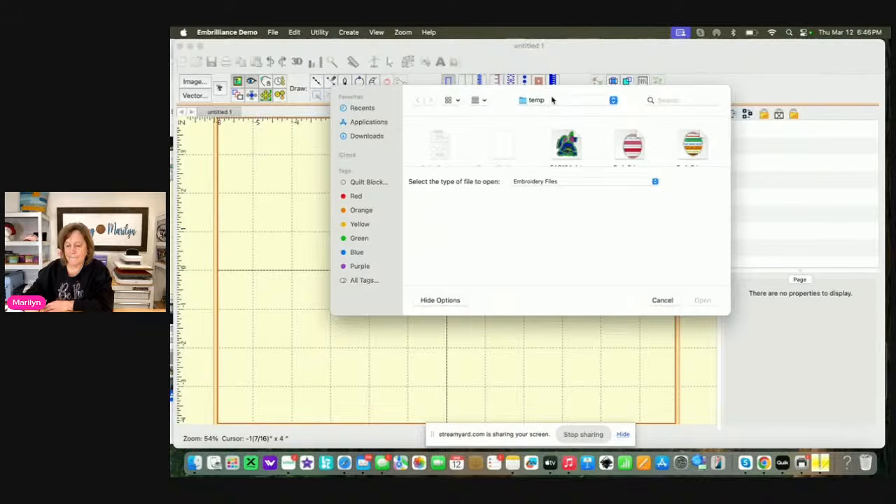
left_click(611, 102)
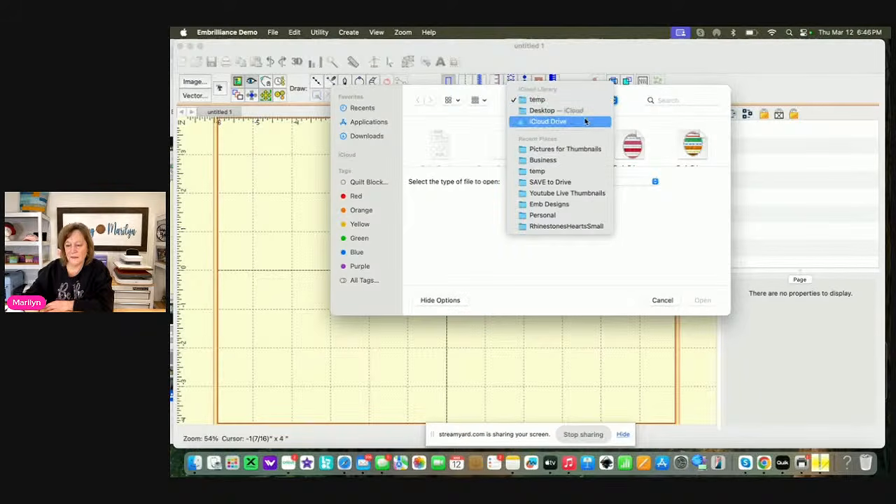
left_click(584, 114)
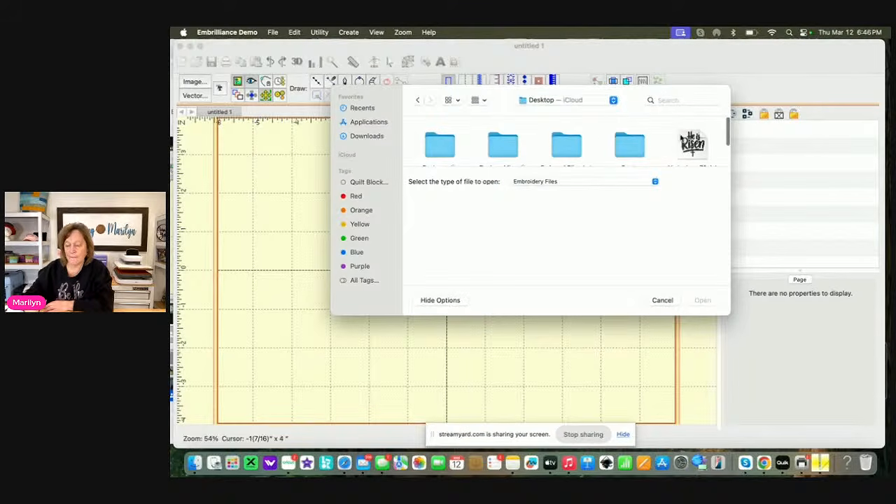
left_click(695, 144)
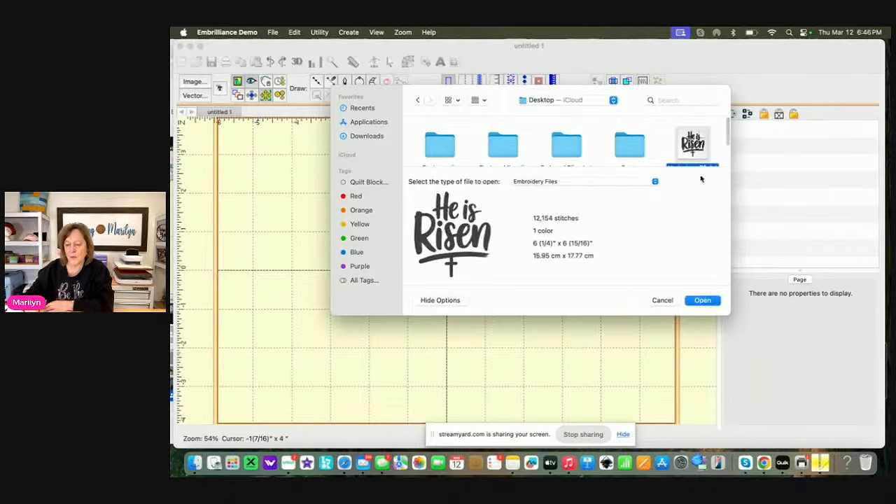
left_click(702, 300)
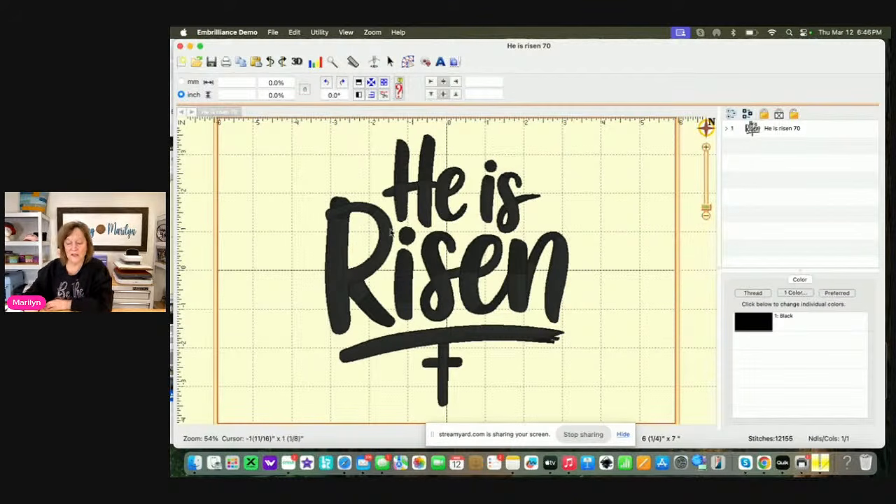
Open the stitch simulator for the He is Risen design, advance through its first stitches one by one and play the sew-out
left_click(428, 210)
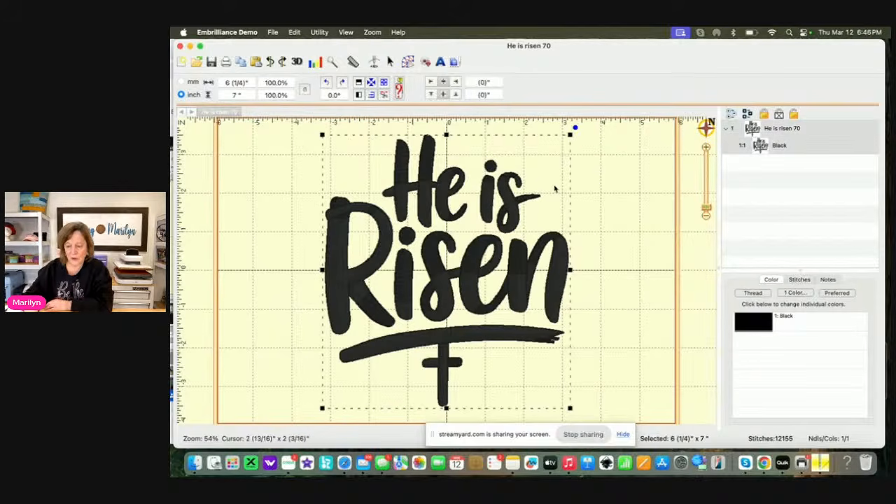
left_click(472, 144)
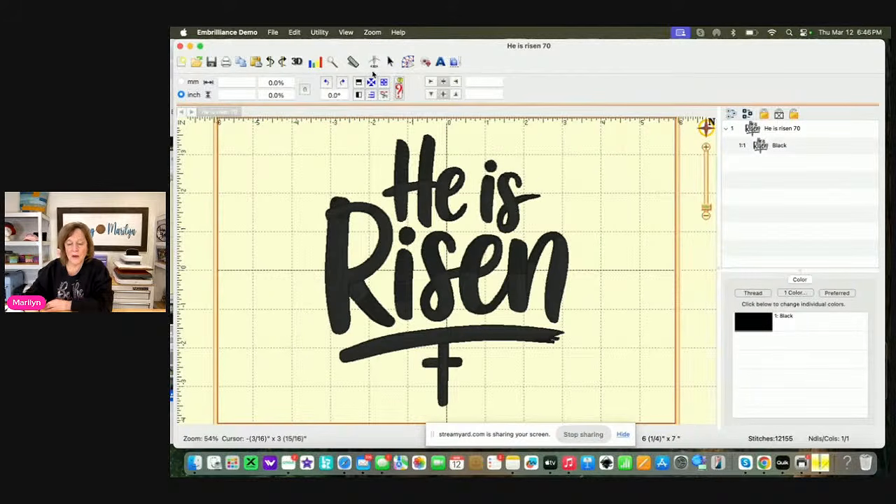
left_click(374, 62)
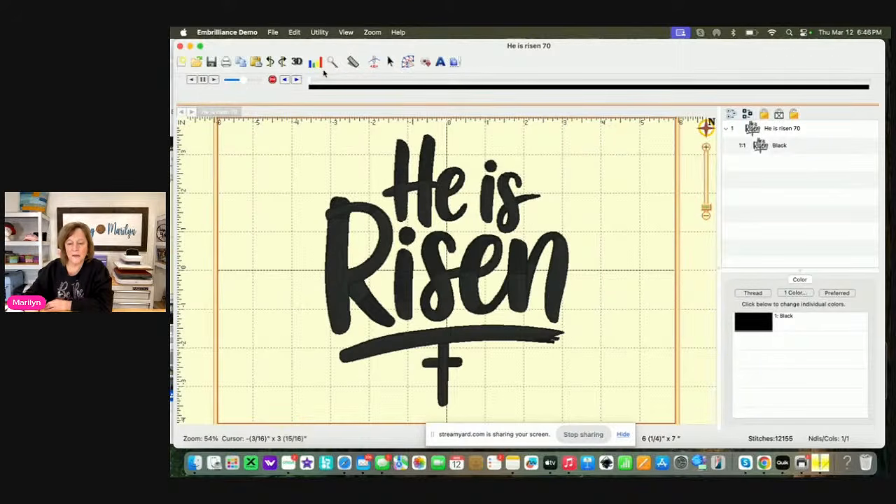
left_click(298, 79)
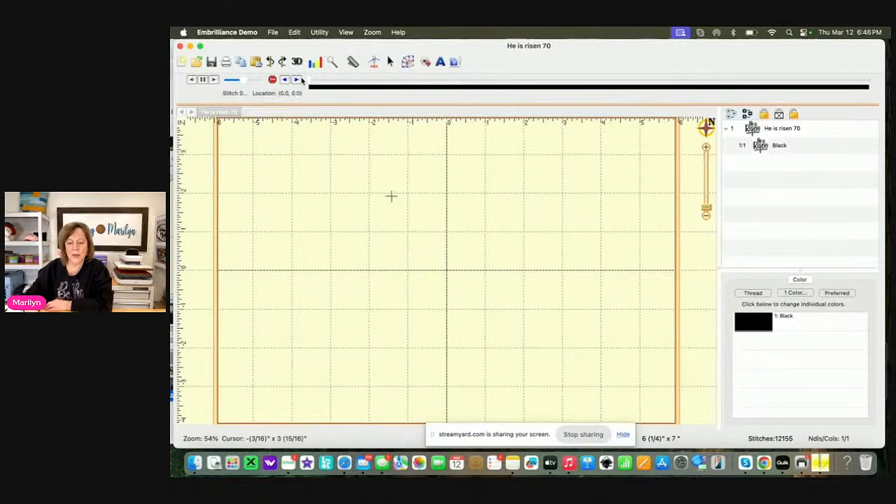
left_click(298, 80)
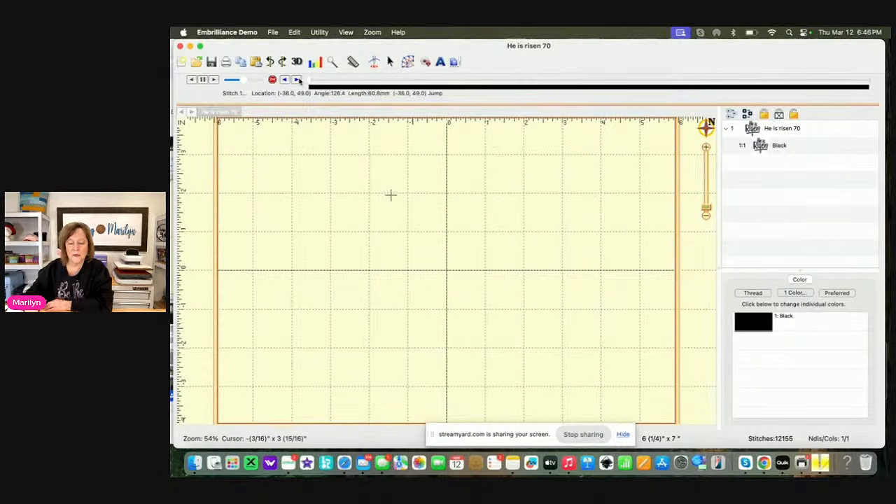
left_click(297, 80)
left_click(297, 80)
left_click(297, 80)
left_click(297, 80)
left_click(215, 80)
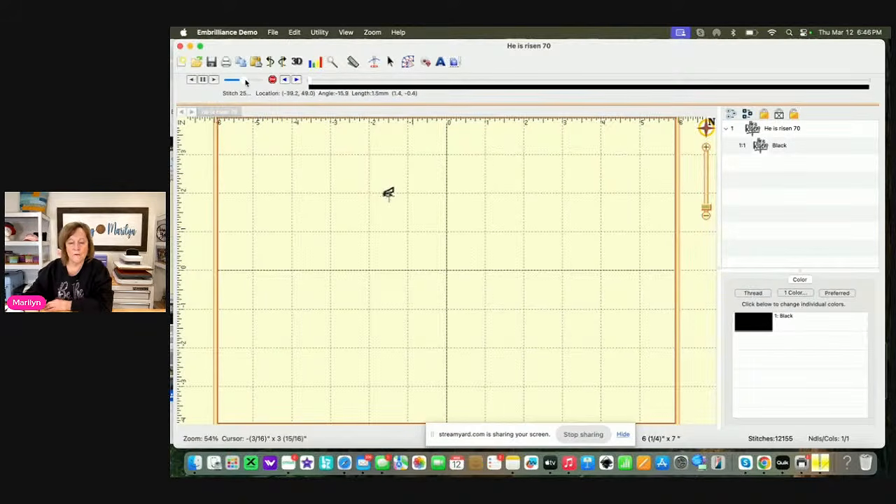
Slow down the stitch simulation, advance it to the last stitches of the underline and select the whole design
mouse_move(244, 82)
left_mouse_down()
mouse_move(253, 84)
mouse_move(240, 84)
left_mouse_up()
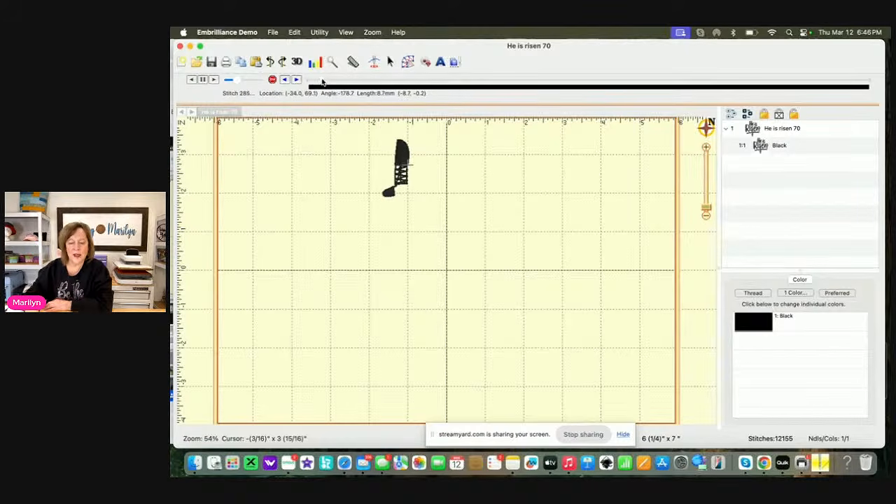
mouse_move(324, 83)
left_mouse_down()
mouse_move(786, 98)
mouse_move(883, 123)
left_mouse_up()
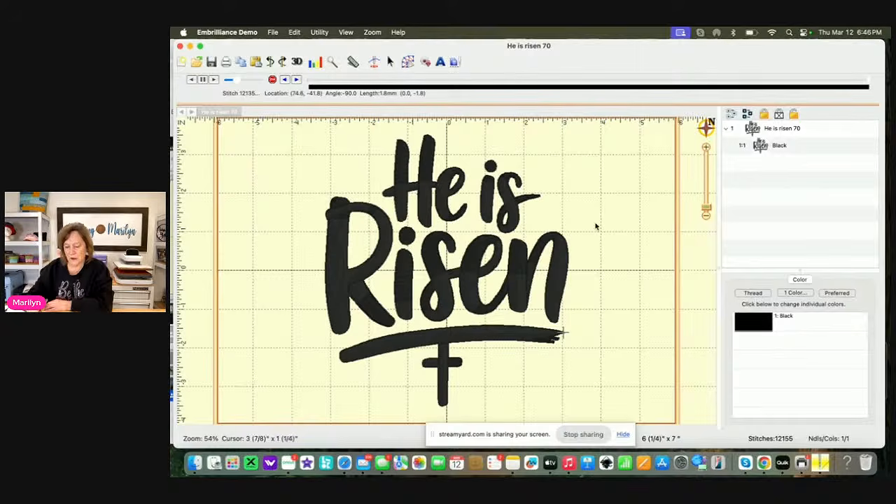
left_click(562, 273)
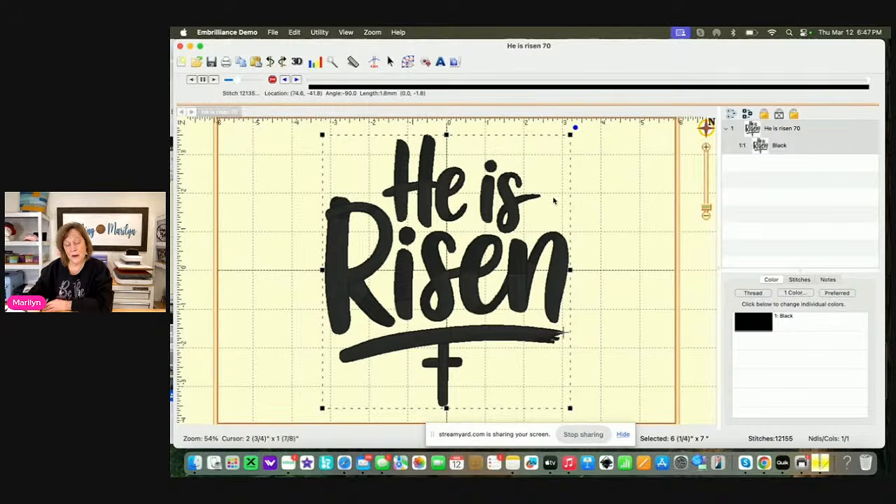
Close the Embrilliance Demo window and launch the full Embrilliance program from the Applications folder
left_click(180, 46)
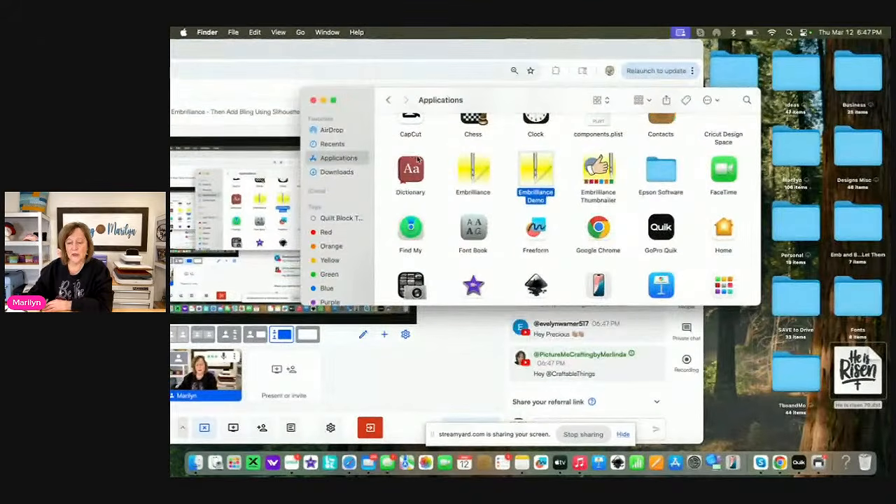
left_click(469, 172)
double_click(469, 172)
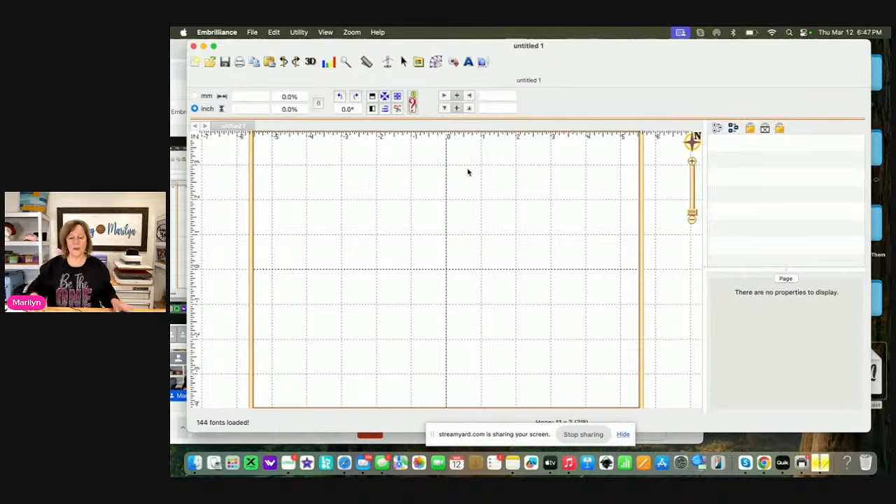
Open the embroidery file He is risen 70.dst from the Desktop folder
left_click(251, 32)
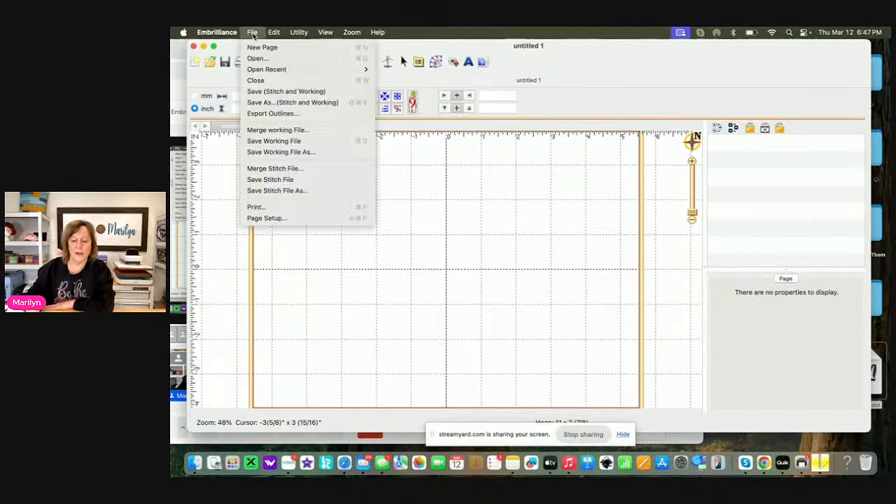
left_click(256, 59)
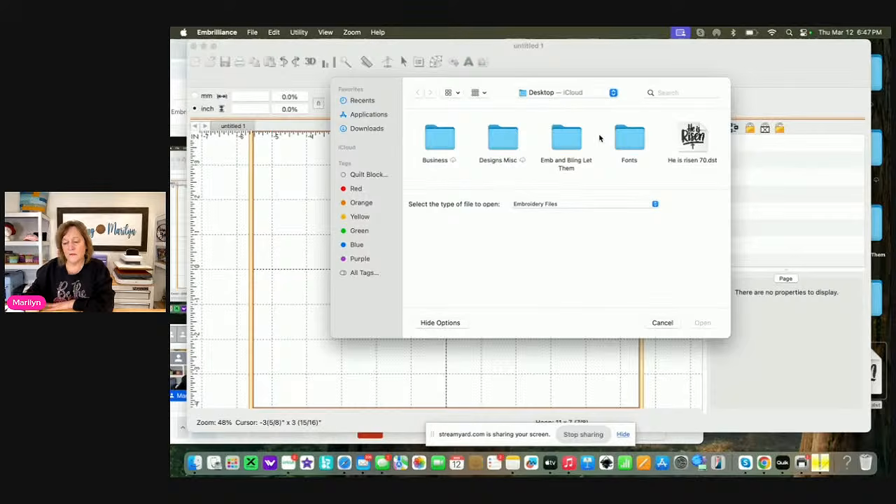
left_click(613, 92)
left_click(613, 93)
left_click(695, 138)
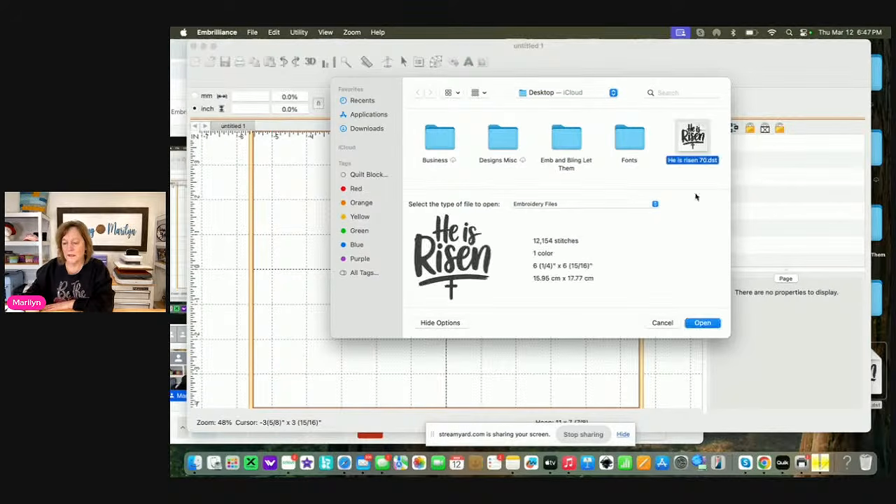
left_click(703, 323)
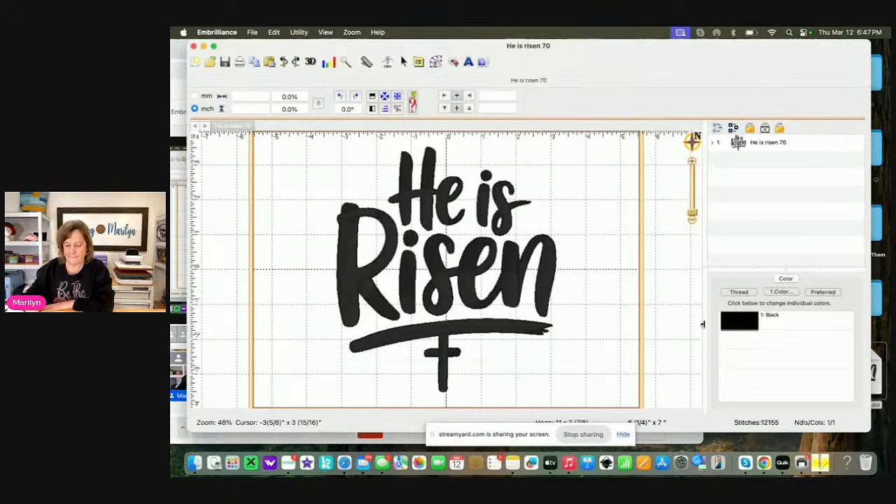
Change the design's thread colour to Madeira Poly 1761 Dolphin from the thread list
left_click(544, 299)
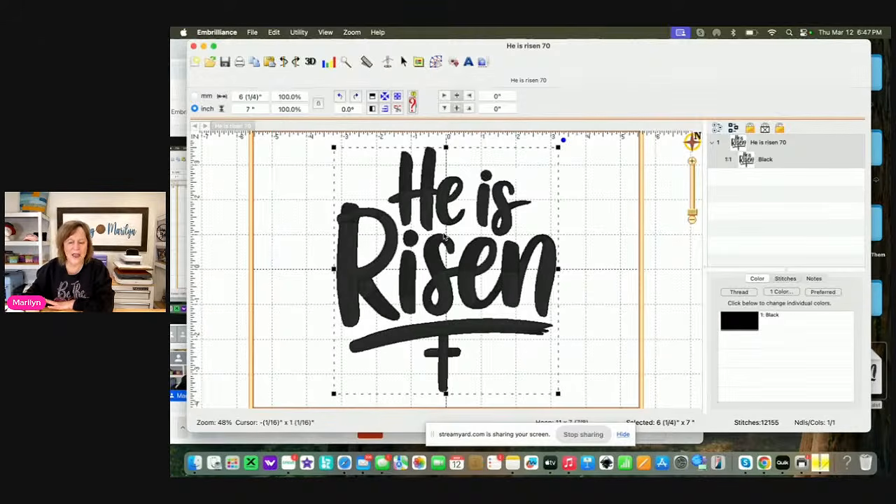
left_click(747, 321)
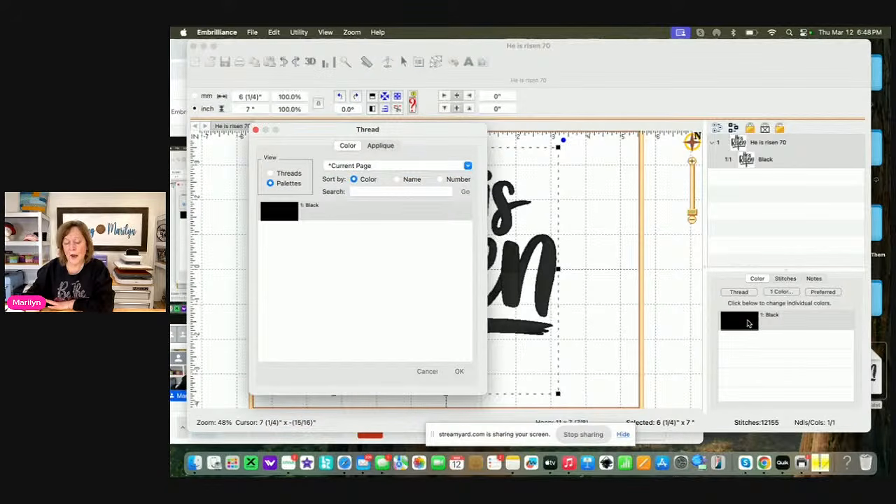
left_click(270, 173)
scroll(312, 266, "up", 15)
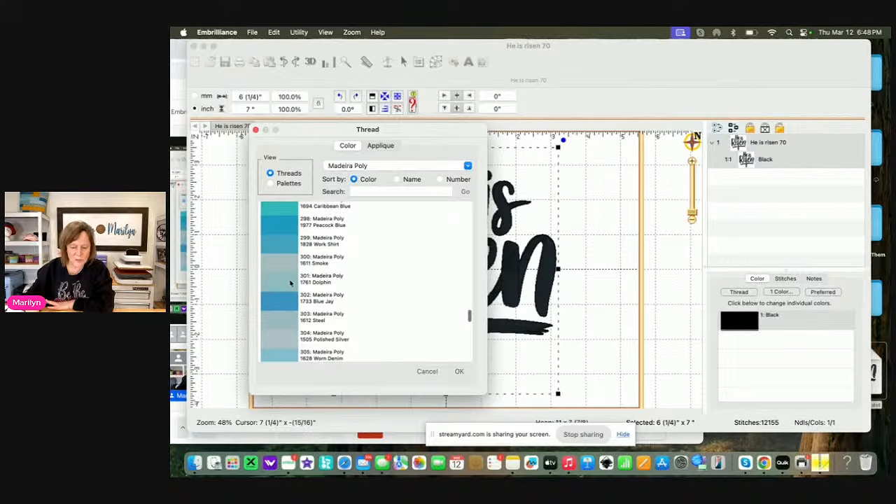
left_click(290, 282)
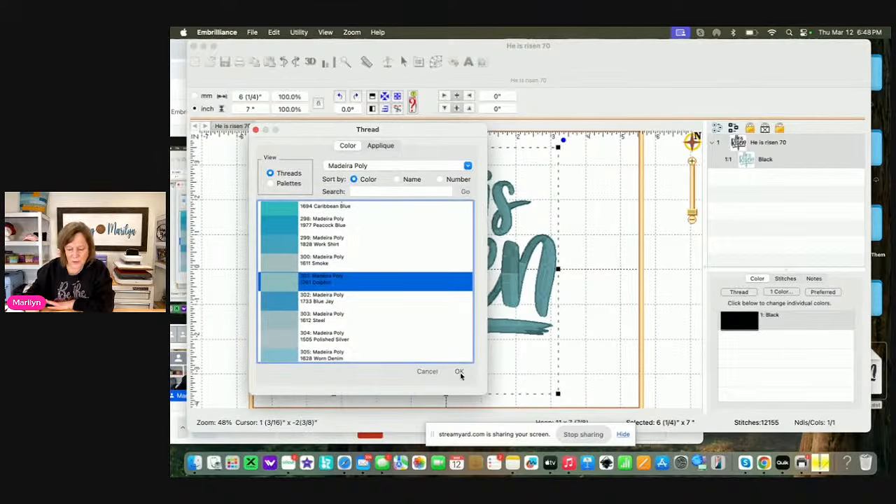
left_click(459, 372)
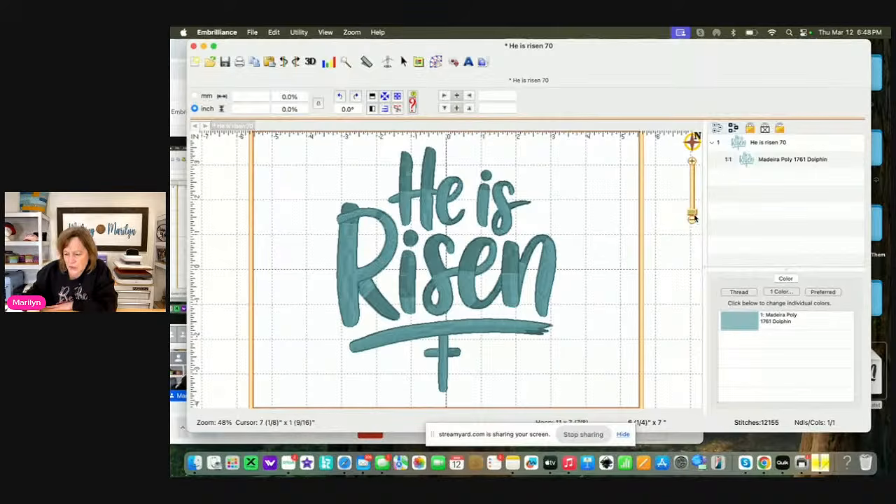
Examine the stitching of the Risen lettering, the underline and the cross up close
left_click_drag(692, 217, 695, 206)
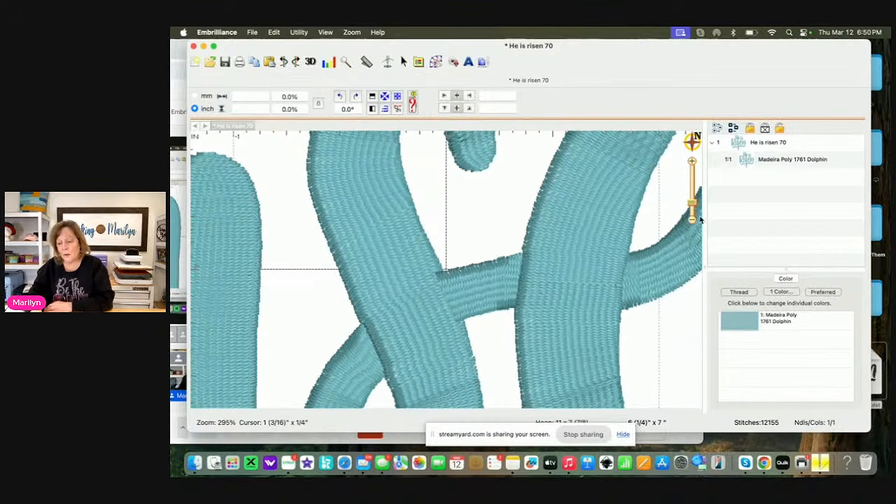
left_click_drag(694, 207, 695, 214)
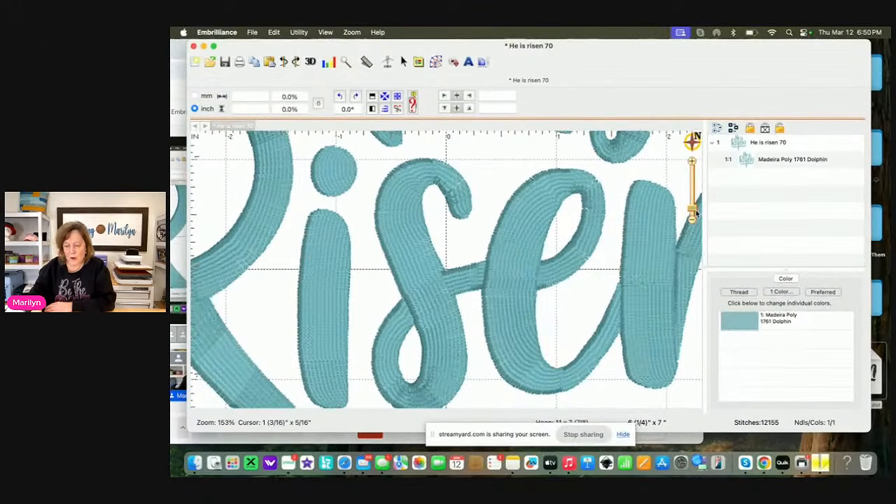
mouse_move(691, 144)
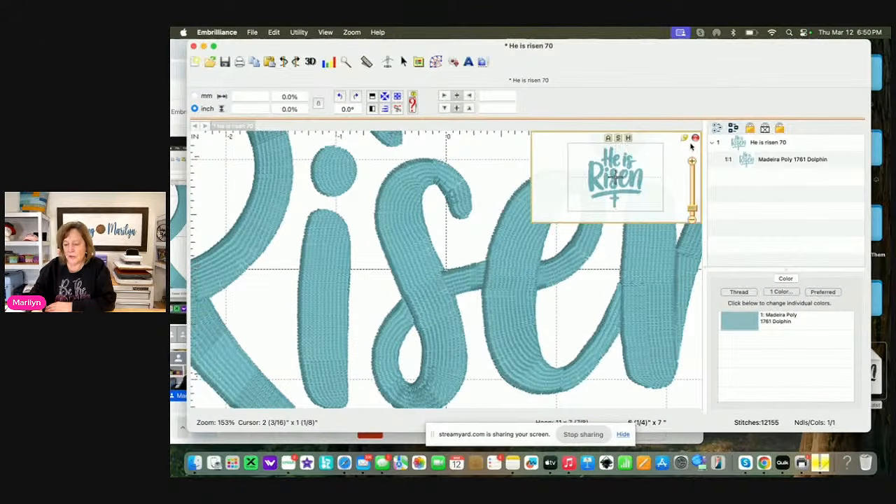
left_click(628, 141)
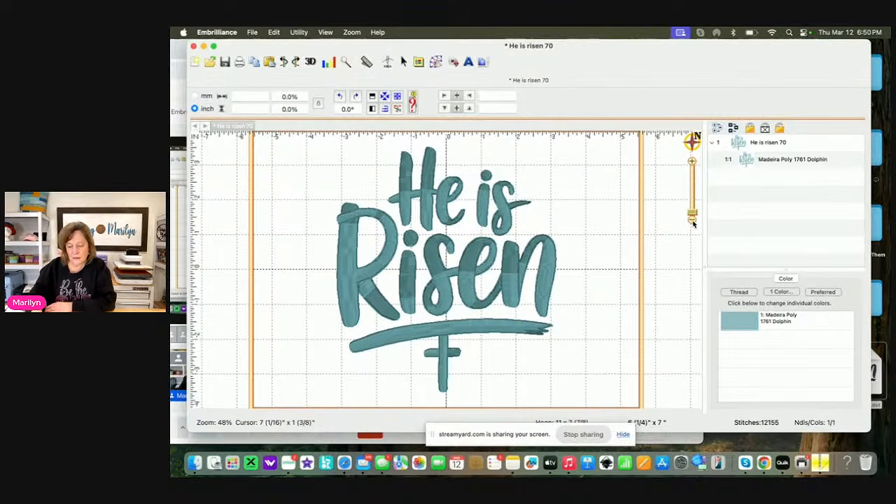
left_click_drag(692, 213, 692, 212)
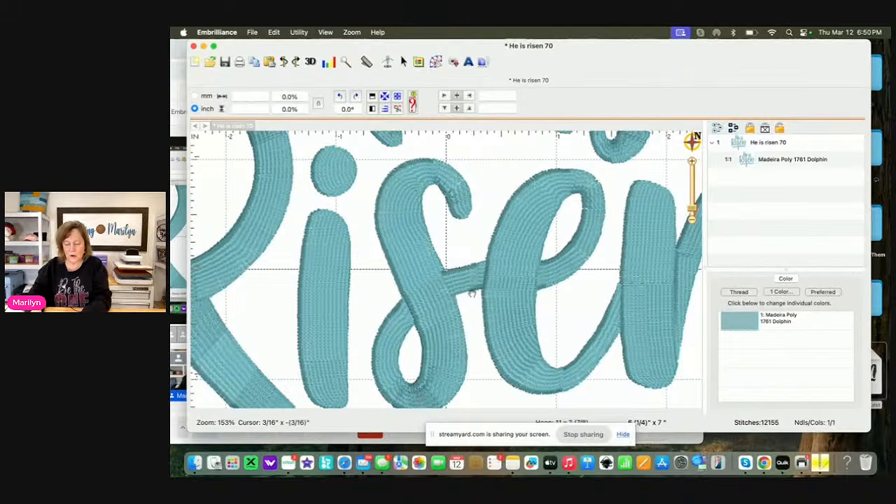
left_click_drag(472, 294, 507, 30)
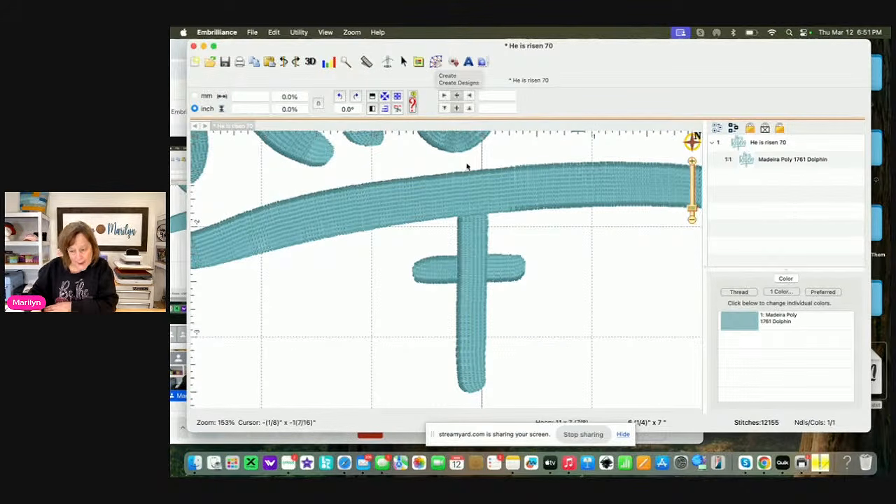
Start the stitch simulator for the design and advance it to stitch 10090, near the end of the lettering
left_click(468, 185)
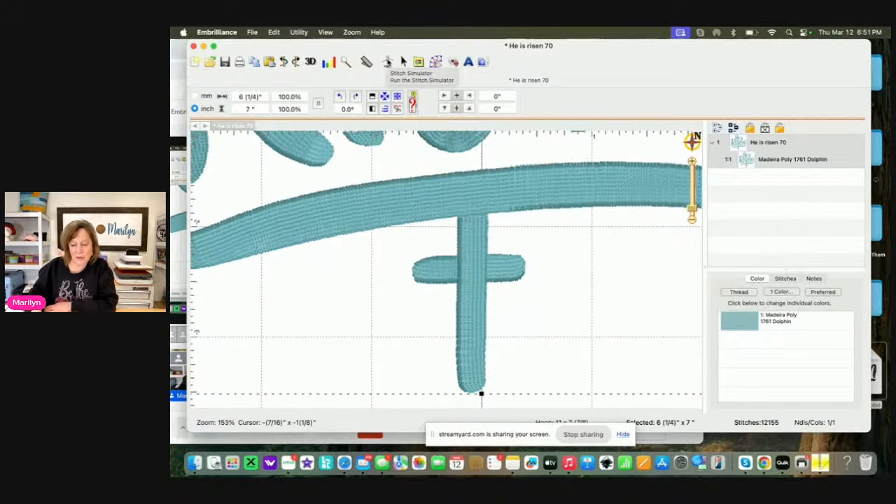
left_click(387, 62)
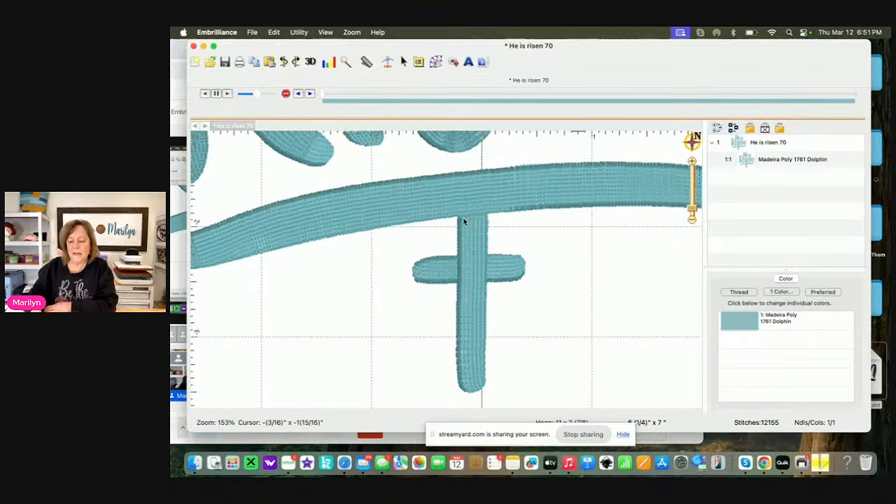
left_click(324, 97)
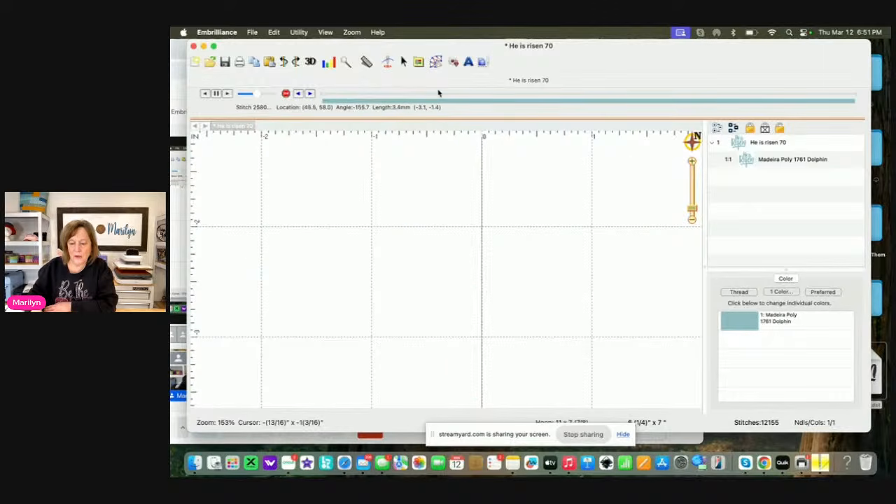
mouse_move(448, 95)
left_mouse_down()
mouse_move(785, 114)
mouse_move(763, 117)
left_mouse_up()
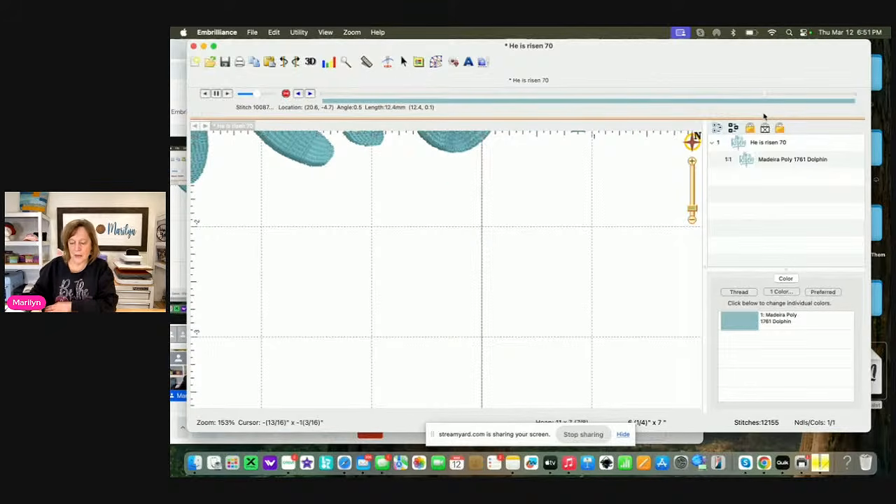
left_click(310, 94)
left_click(310, 94)
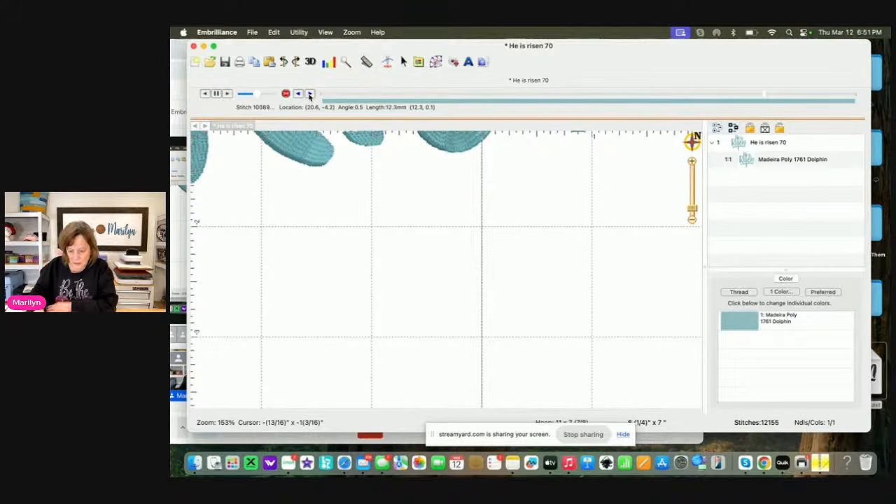
left_click(310, 94)
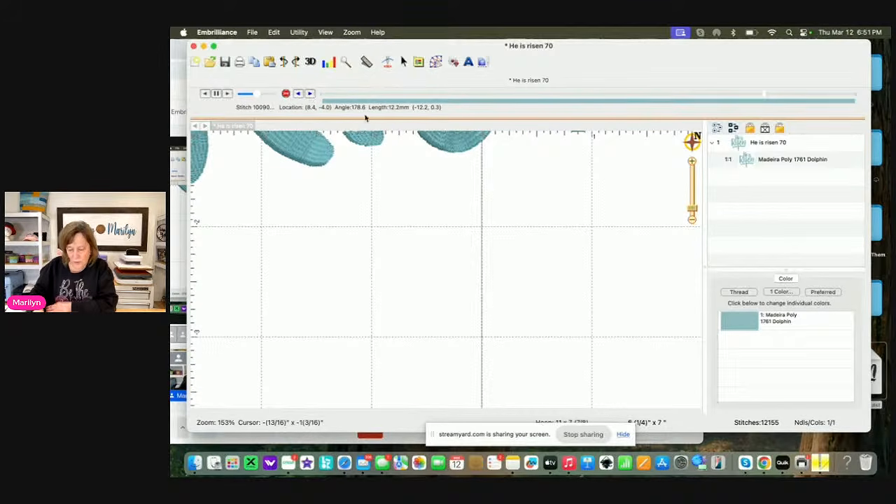
Step the simulator forward and back stitch by stitch to the jump at stitch 10110, where the underline begins
left_click_drag(691, 215, 692, 218)
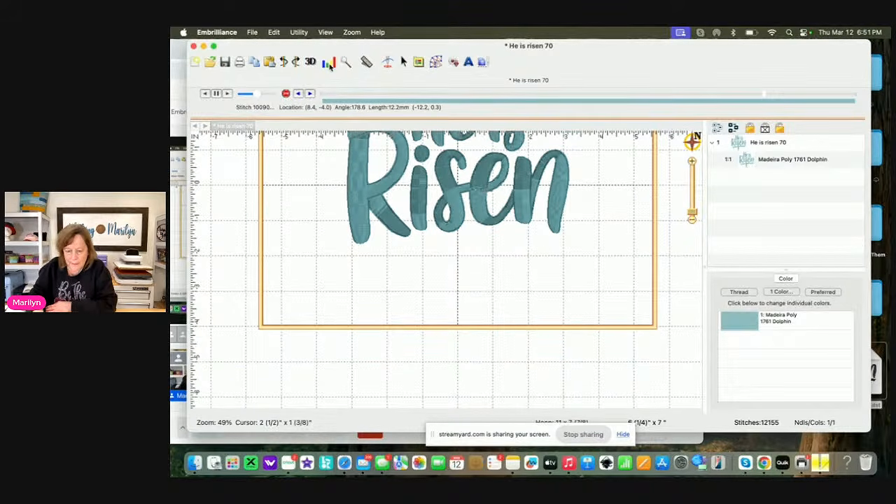
left_click(310, 94)
left_click(310, 94)
left_click(310, 94)
left_click(310, 94)
left_click(310, 93)
left_click(310, 94)
left_click(310, 94)
left_click(310, 95)
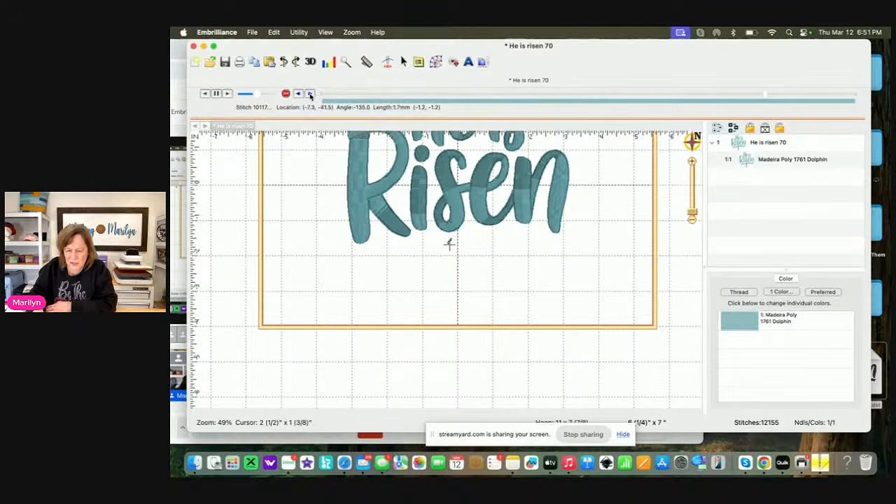
left_click(299, 95)
left_click(299, 95)
left_click(299, 95)
left_click(299, 95)
left_click(298, 95)
left_click(299, 95)
left_click(299, 95)
left_click(299, 95)
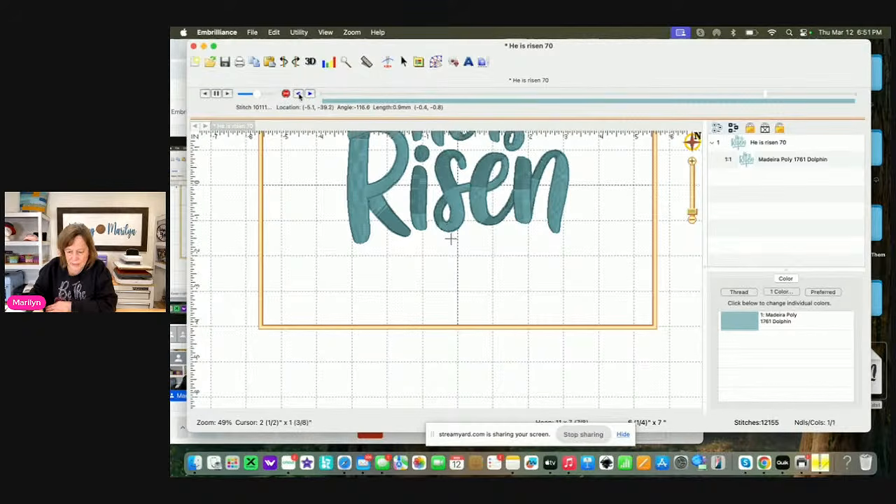
left_click(299, 95)
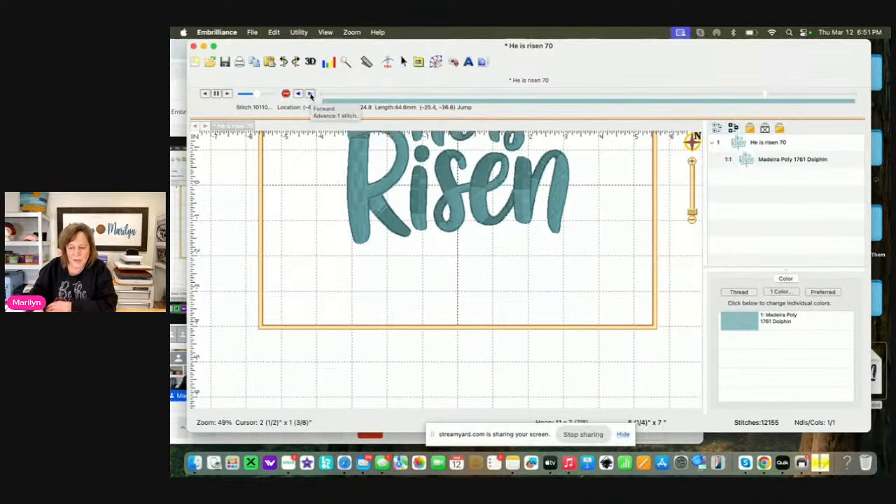
left_click(311, 94)
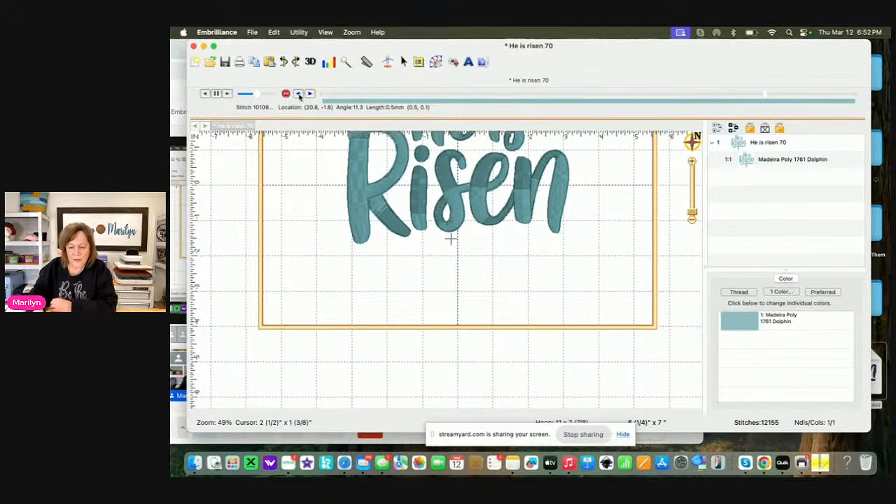
left_click(299, 95)
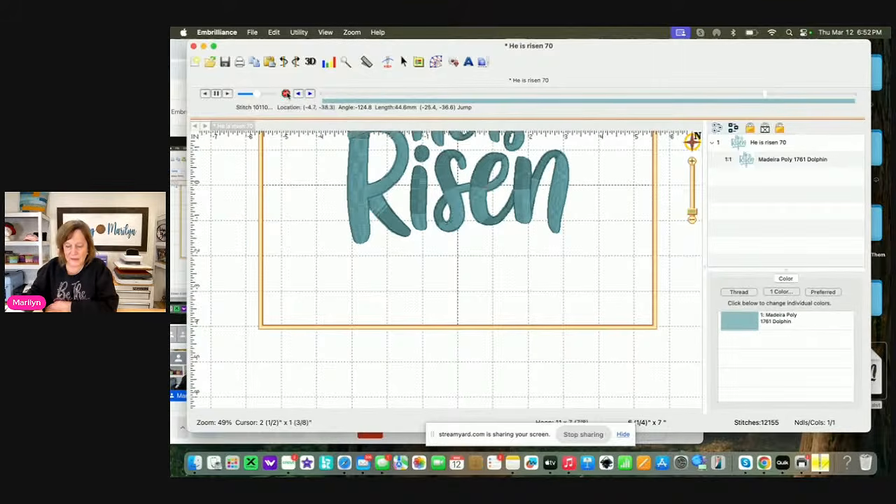
Insert a colour change to Madeira Poly 1694 Caribbean Blue at the current stitch for the underline and cross
left_click(739, 320)
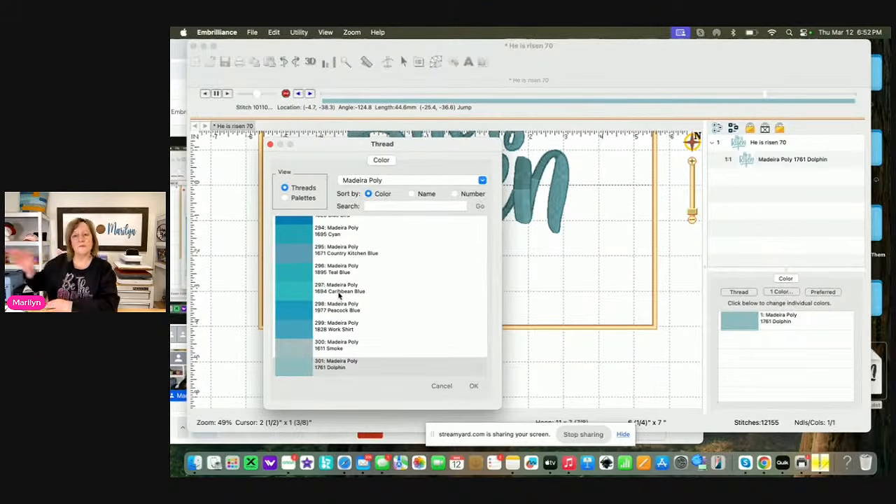
left_click(303, 294)
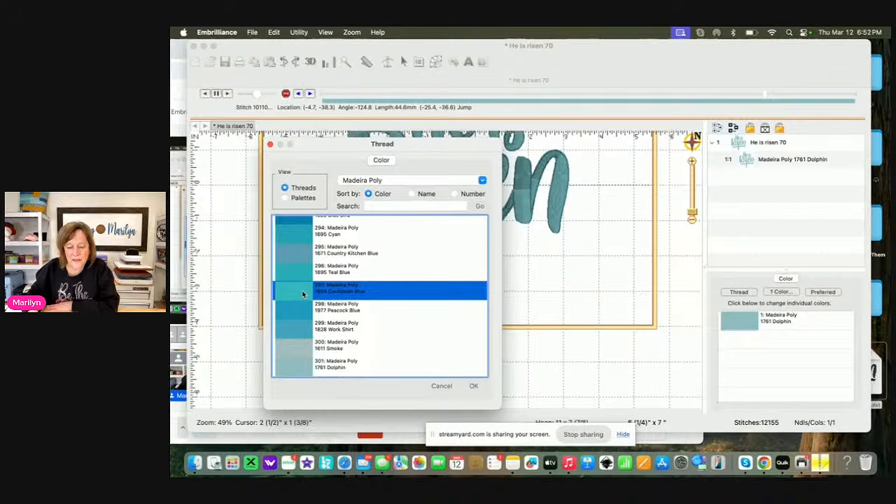
left_click(473, 387)
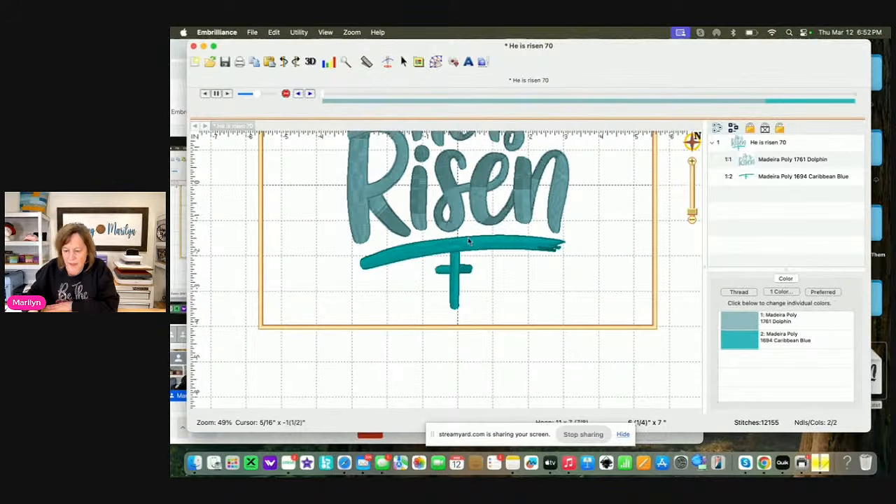
Advance the stitch simulator past the cross and step stitch by stitch to stitch 10685, where the underline begins
left_click(764, 98)
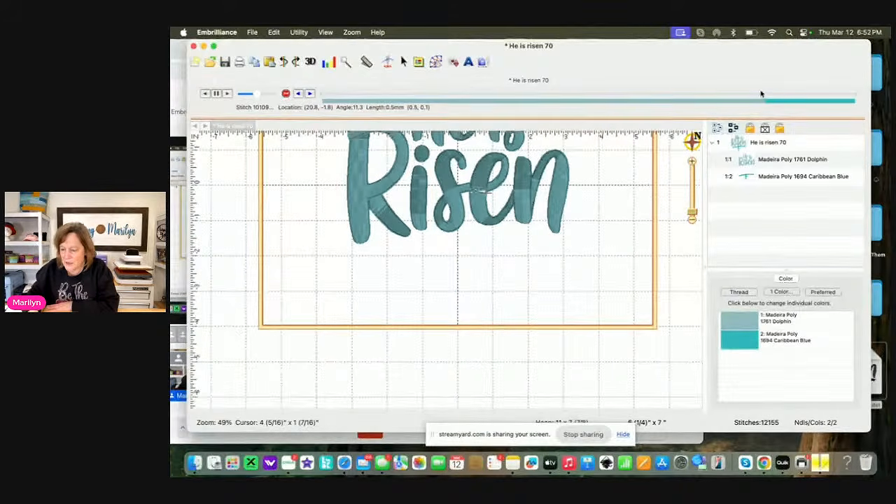
left_click_drag(764, 97, 788, 102)
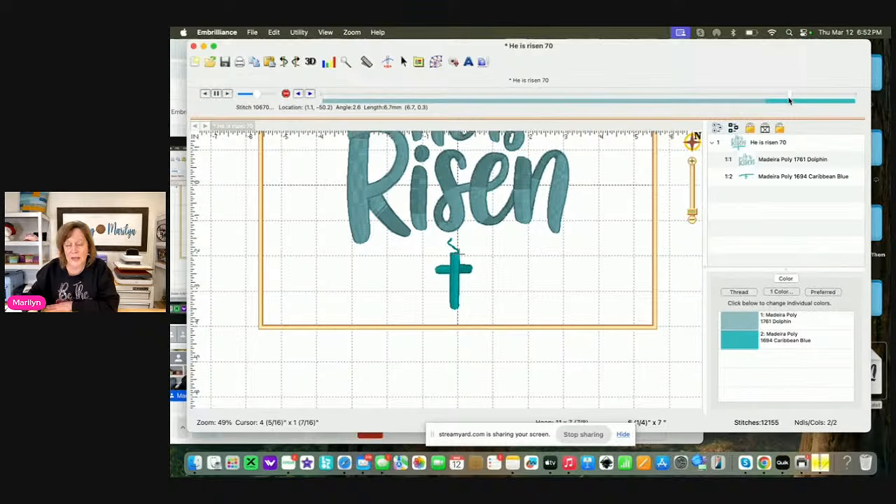
left_click(310, 94)
left_click(310, 93)
left_click(310, 93)
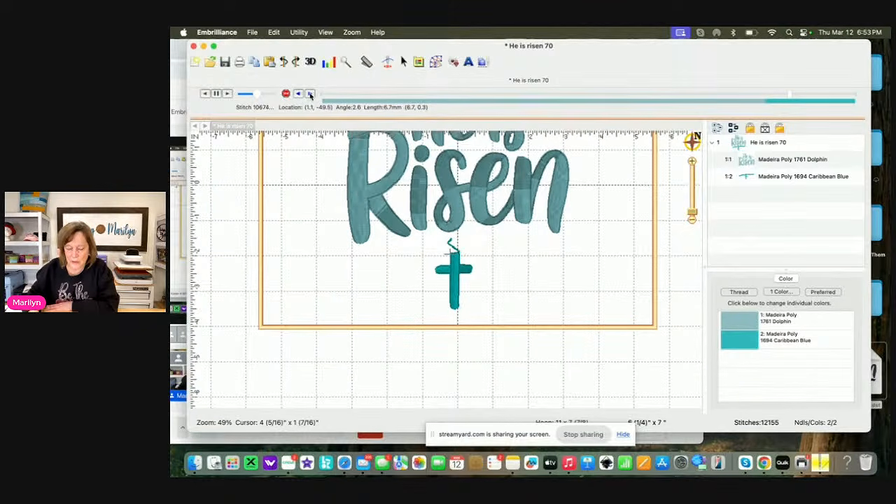
left_click(310, 93)
left_click(310, 93)
left_click(310, 94)
left_click(310, 94)
left_click(310, 93)
left_click(310, 93)
left_click(310, 94)
left_click(310, 94)
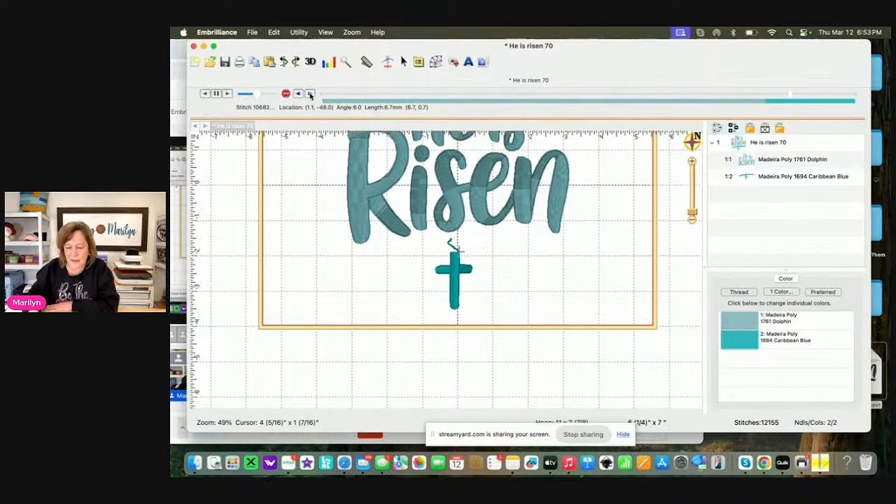
left_click(310, 94)
left_click(310, 94)
left_click(310, 94)
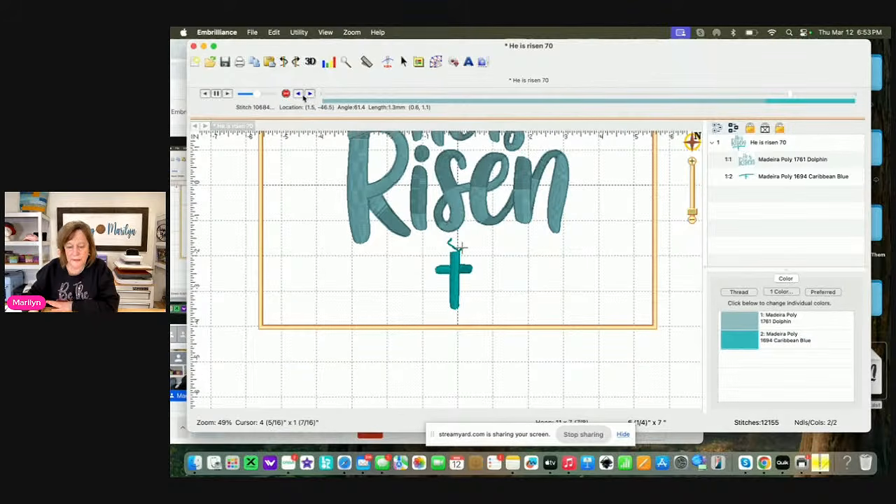
left_click(298, 93)
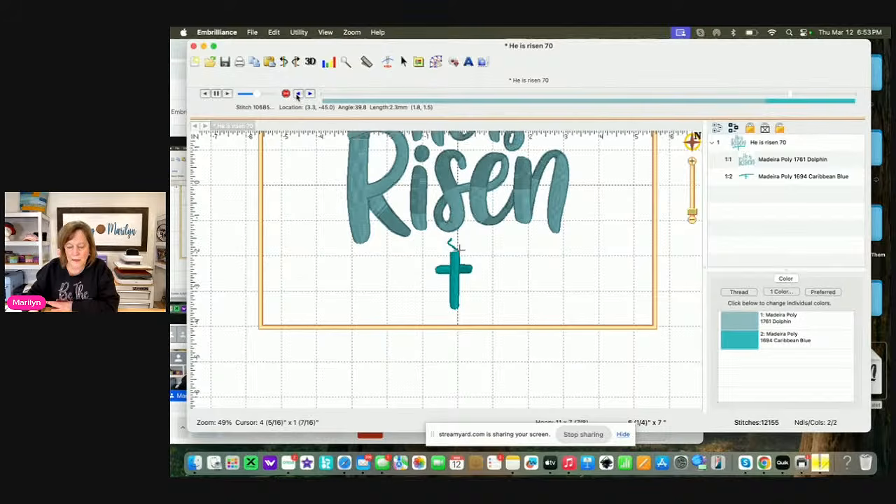
Insert a colour change to Madeira Poly 1797 Calypso Blue at the current stitch for the underline
left_click(285, 95)
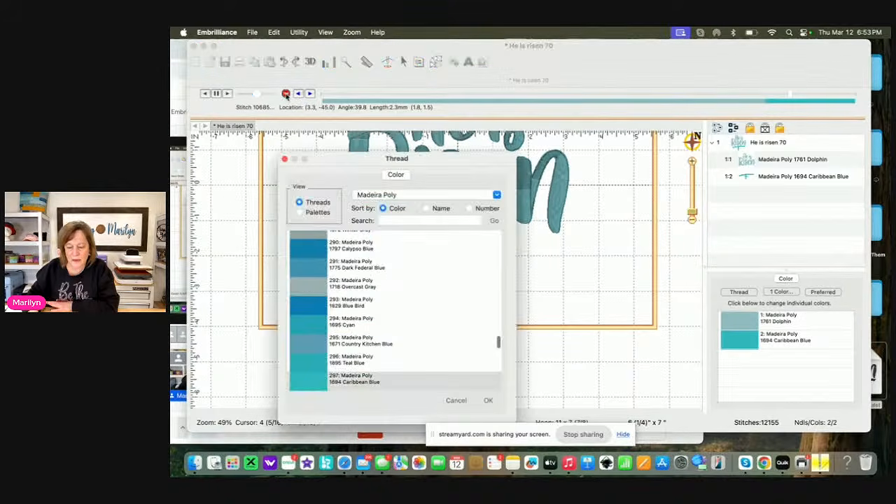
left_click(317, 243)
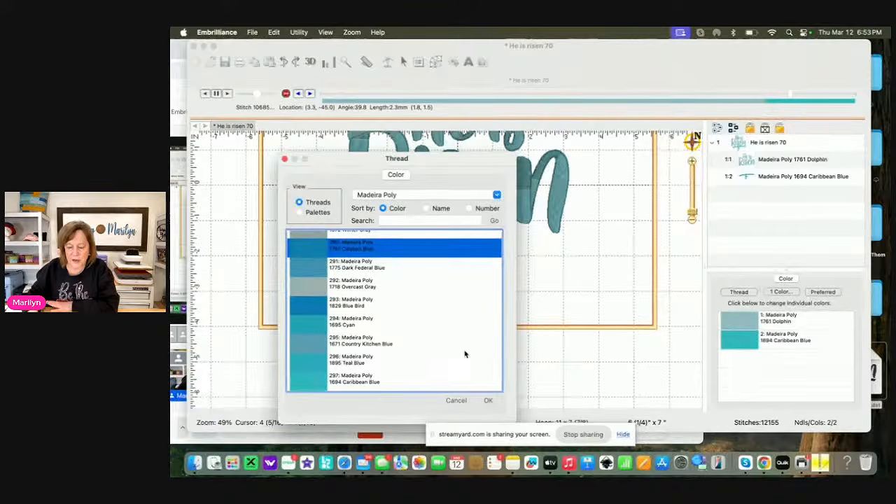
left_click(487, 400)
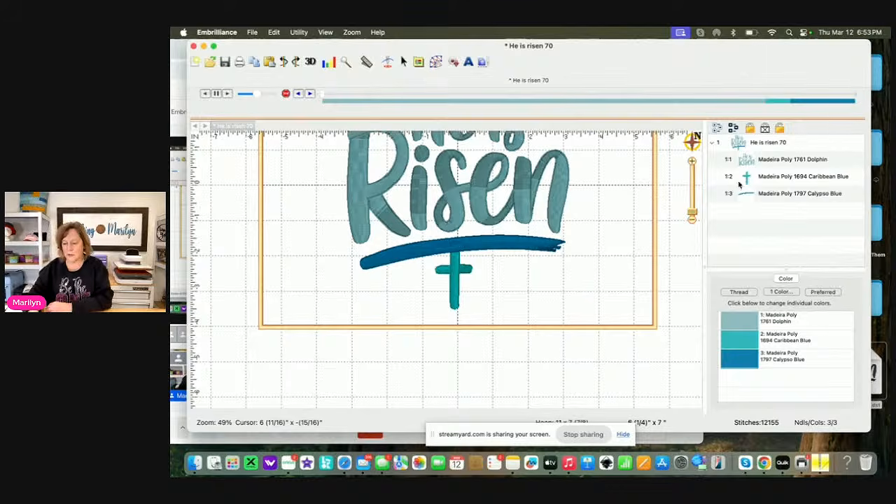
Check the colour separation by selecting the lettering, the cross and the underline one at a time
left_click(762, 161)
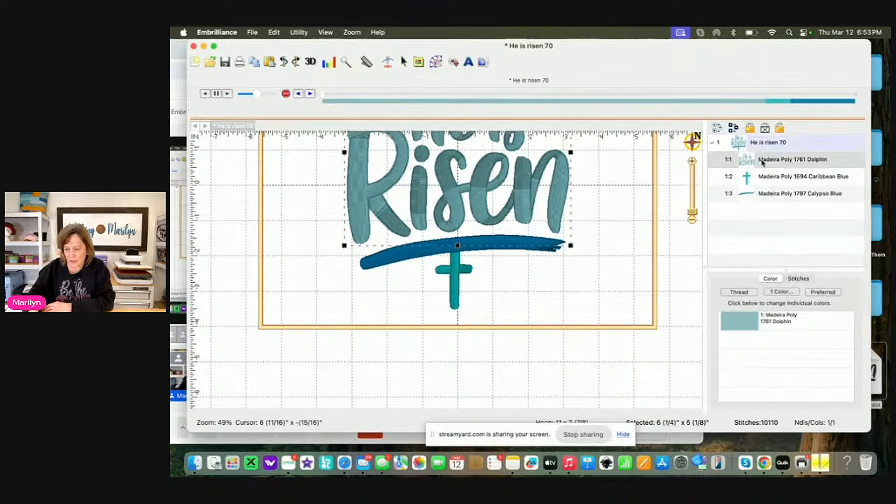
left_click(594, 308)
left_click_drag(597, 306, 587, 364)
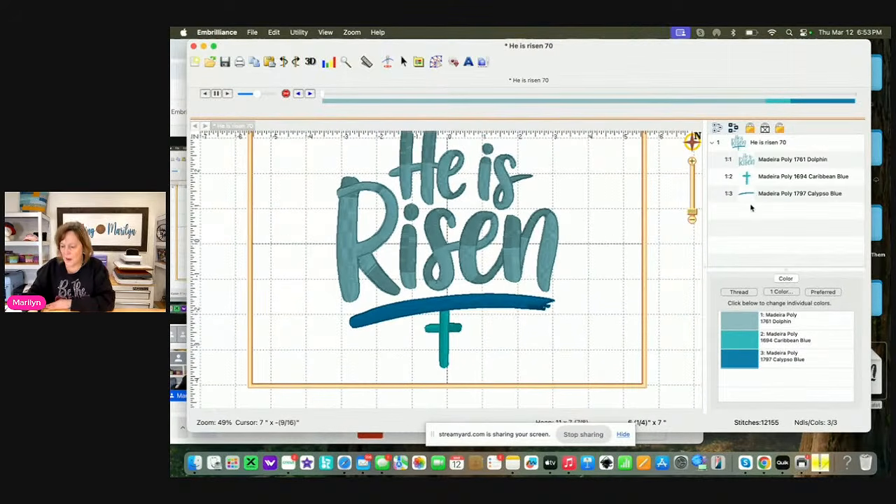
left_click(769, 178)
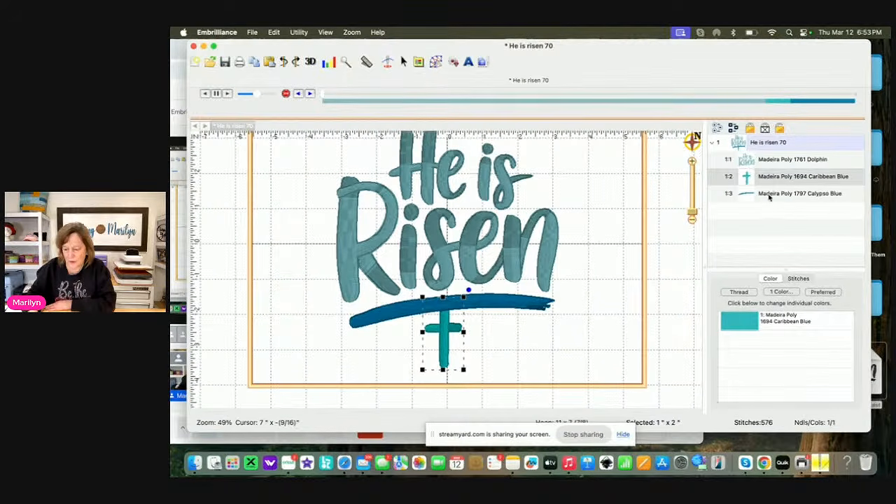
left_click(774, 196)
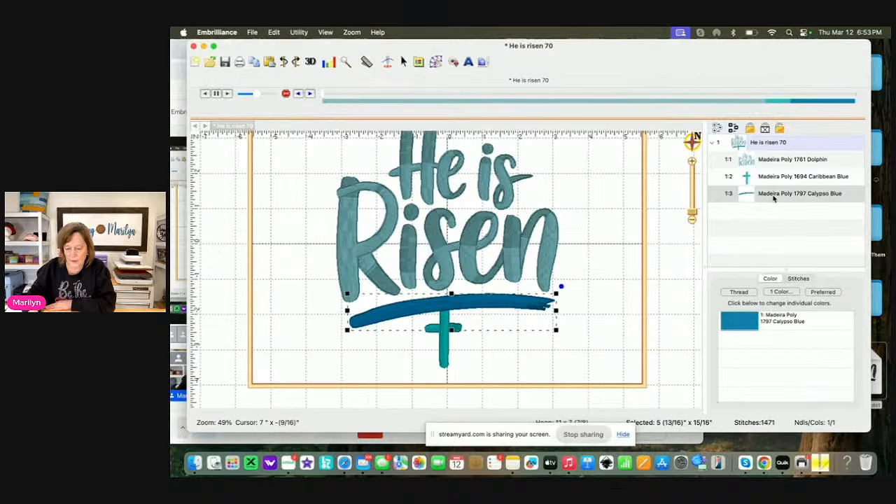
left_click(623, 317)
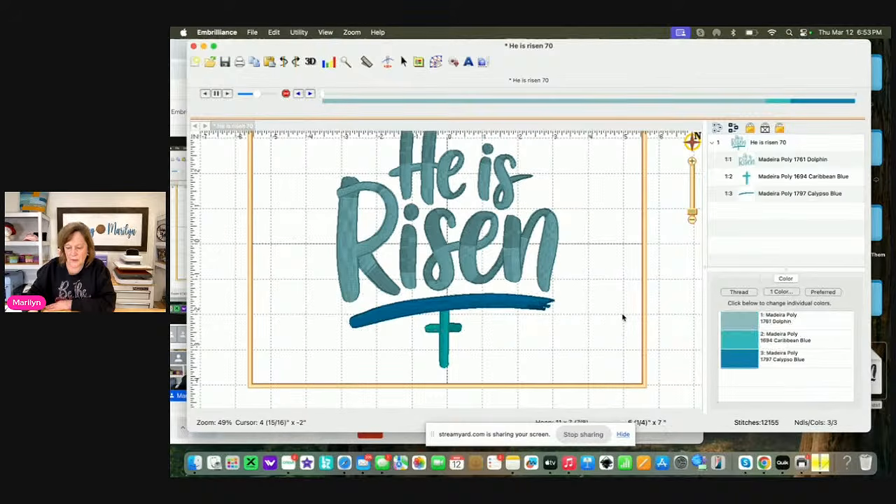
Move the Caribbean Blue cross from below the underline to the space just after the word "is"
left_click(762, 179)
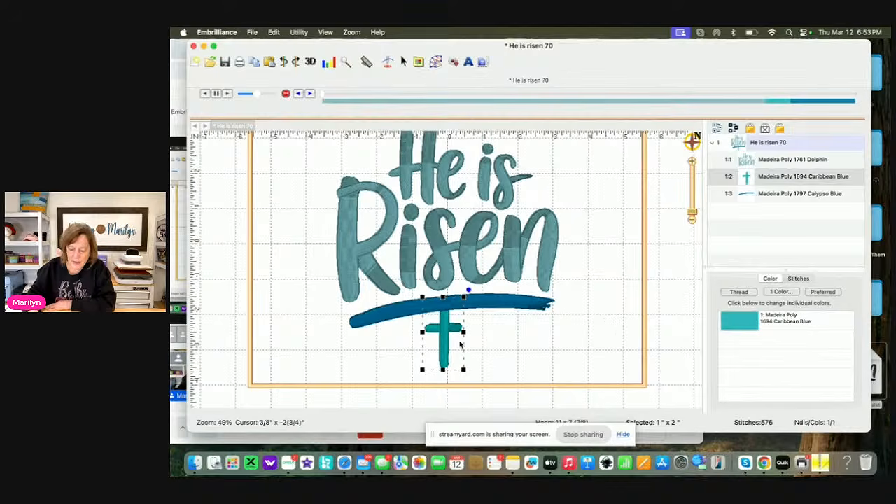
left_click_drag(444, 345, 548, 182)
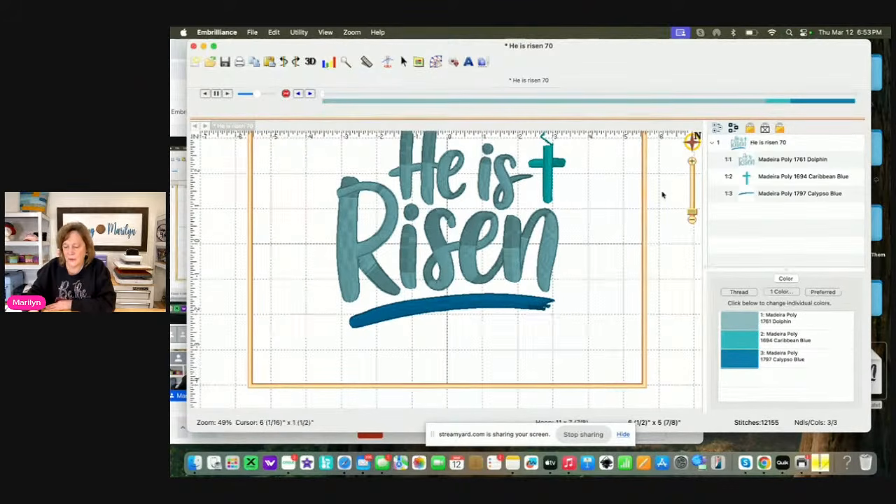
left_click_drag(577, 276, 529, 348)
left_click(499, 243)
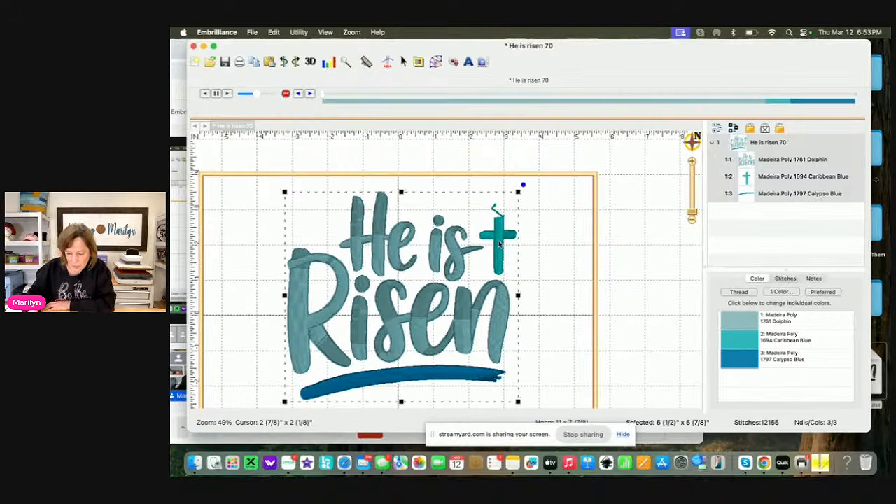
left_click(755, 182)
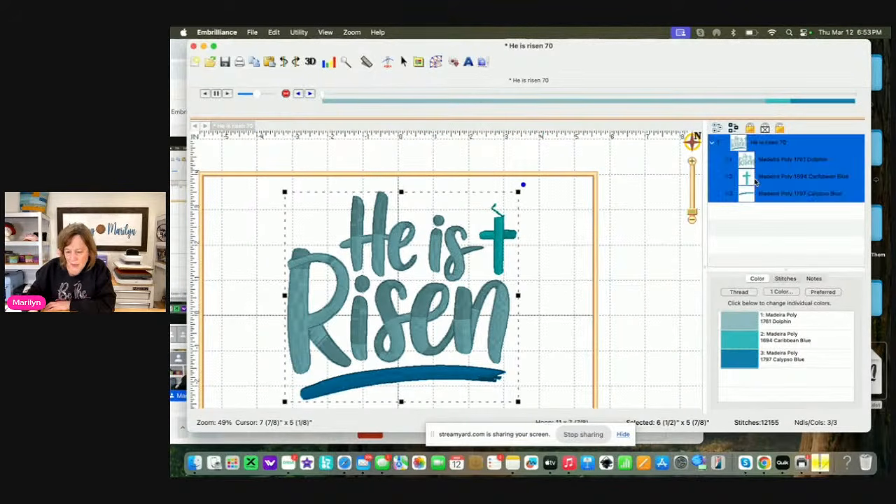
left_click(646, 282)
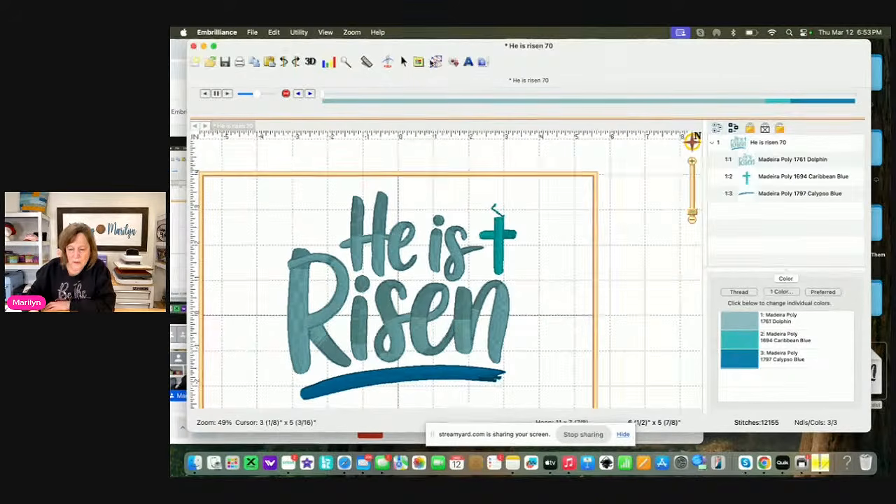
Set the stitch simulator to about stitch 10124, between the connecting tail stitches and the body of the cross
left_click(388, 60)
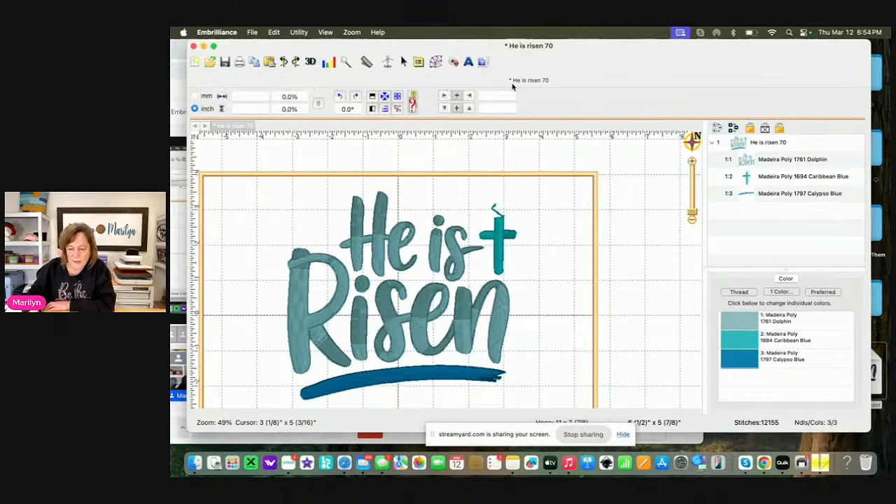
left_click(387, 61)
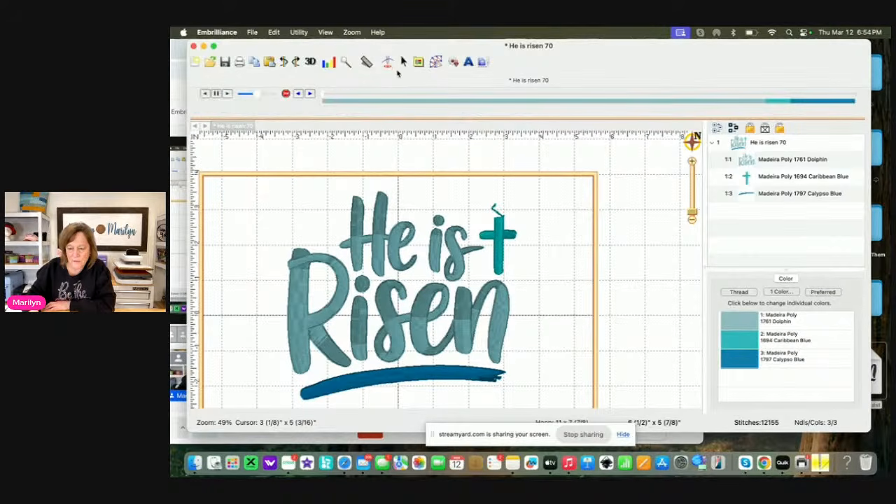
left_click(323, 98)
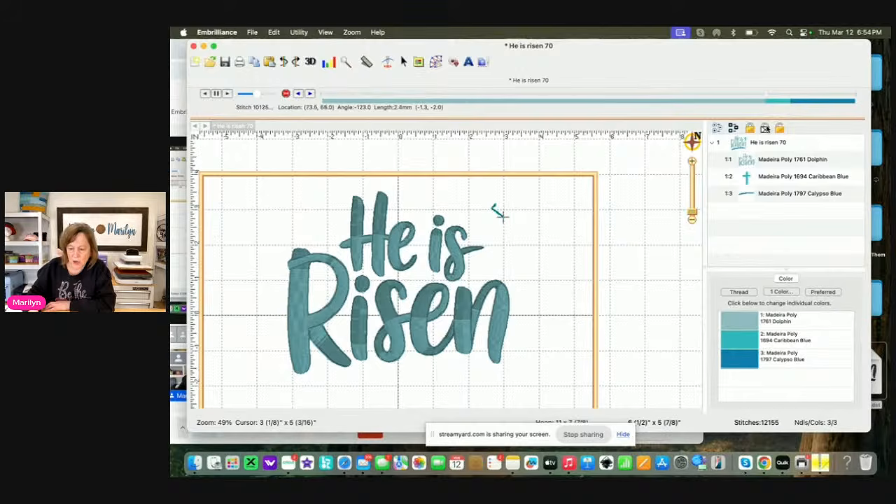
left_click(310, 93)
left_click(310, 94)
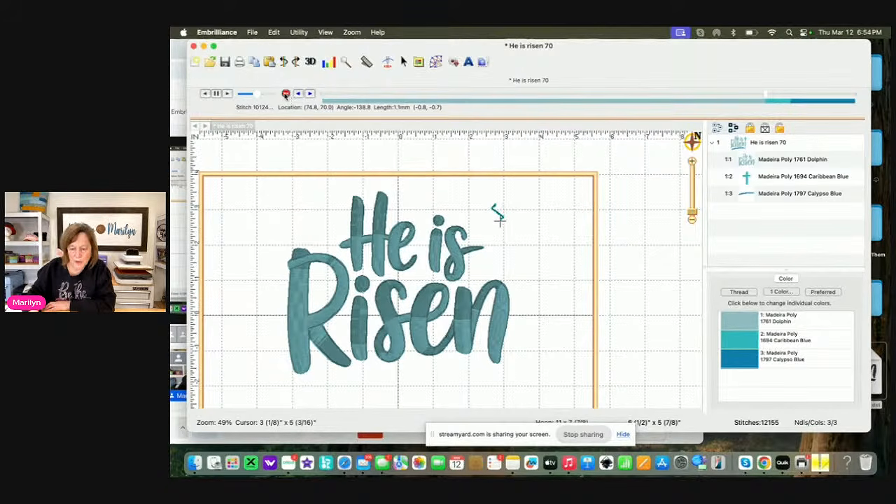
Insert a colour change to Madeira Poly 1572 Winter Gray for the cross and delete the separated Caribbean Blue tail stitches
left_click(287, 94)
left_click(335, 250)
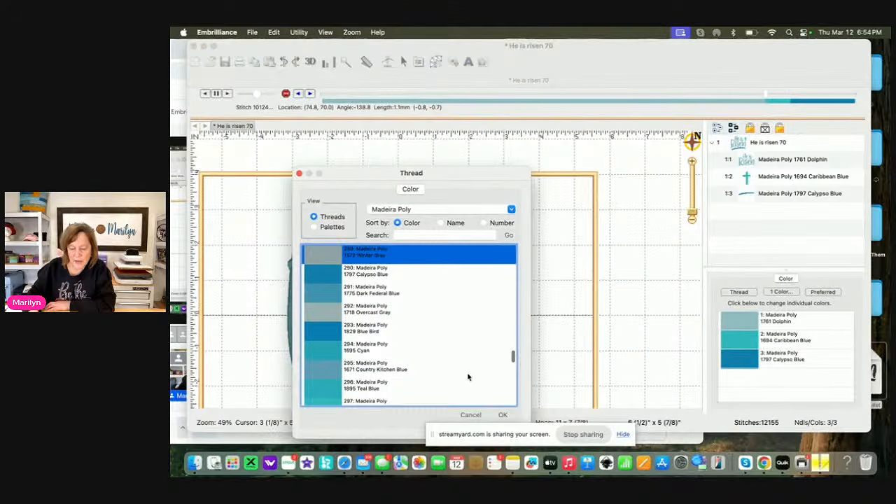
left_click(502, 415)
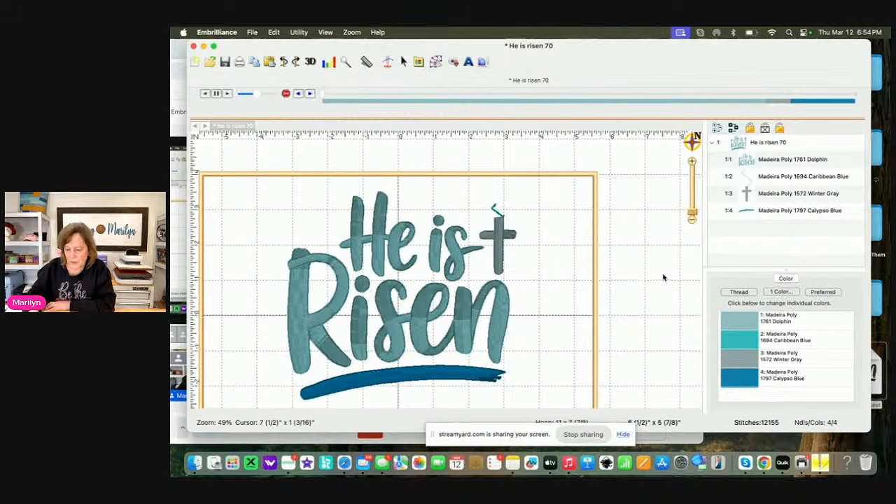
left_click(769, 180)
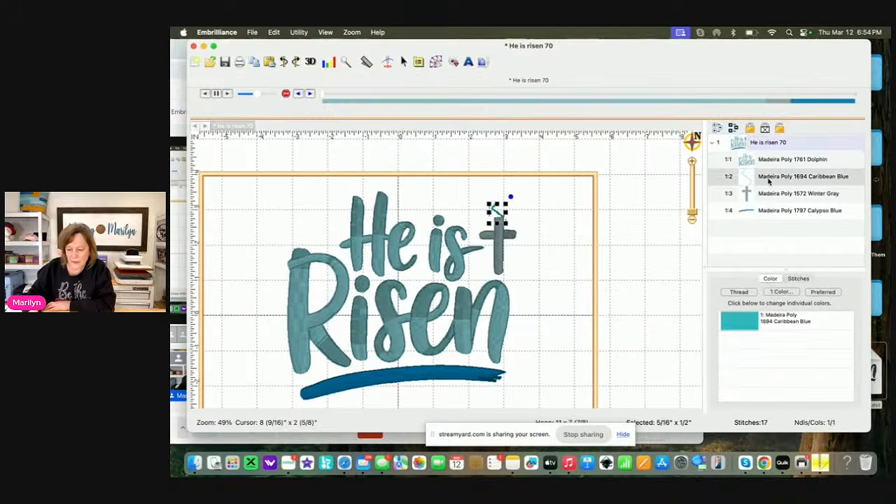
key("Delete")
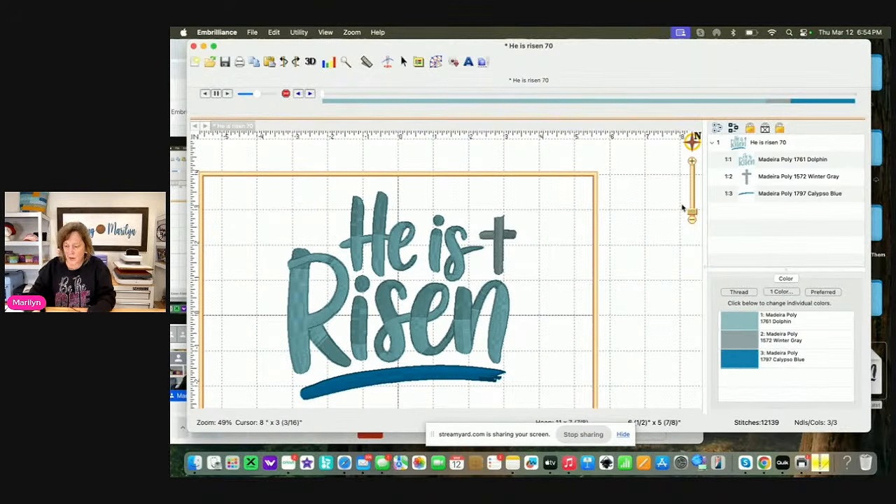
Examine the upper end of the cross up close and select only the Winter Gray cross
left_click_drag(693, 213, 693, 208)
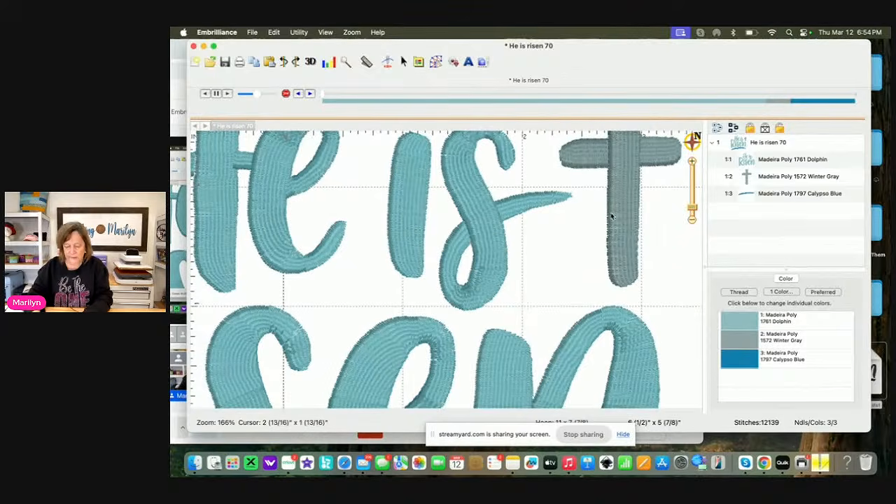
left_click_drag(613, 216, 489, 350)
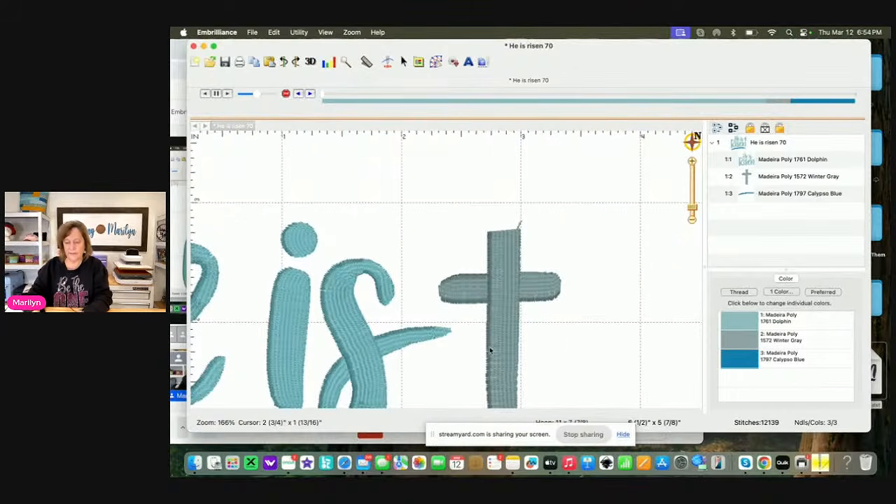
left_click(504, 230)
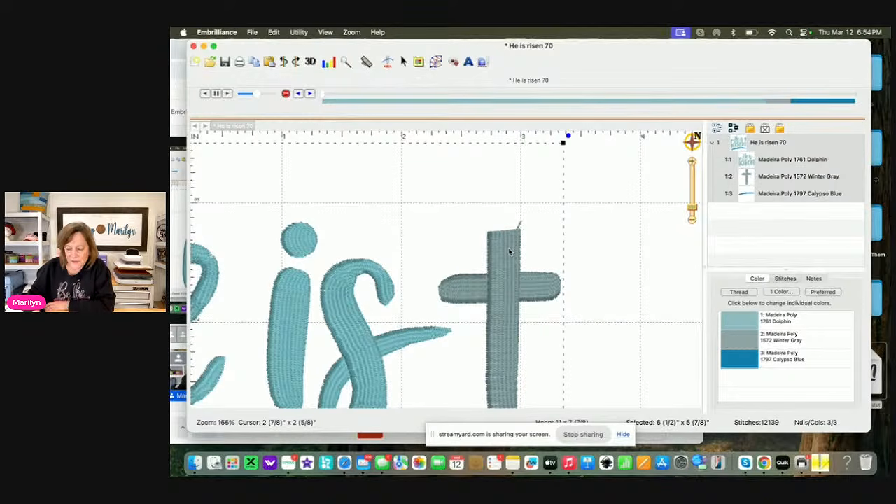
left_click(767, 177)
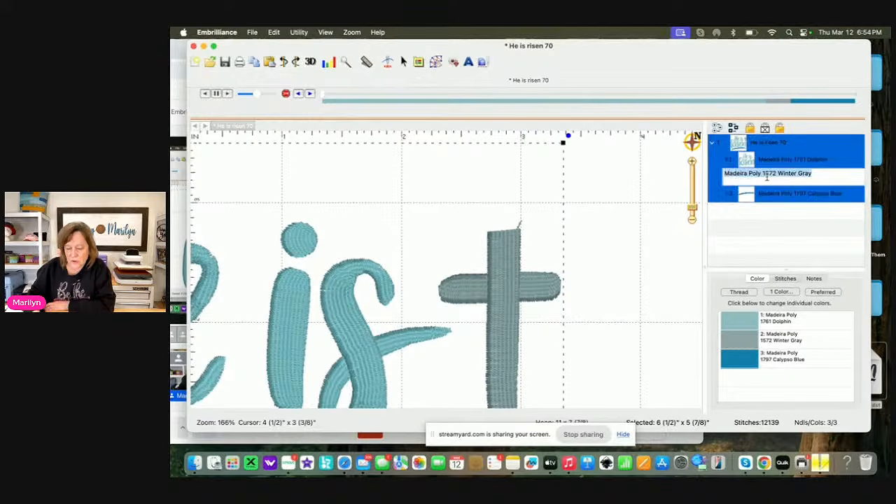
left_click(638, 255)
left_click(774, 179)
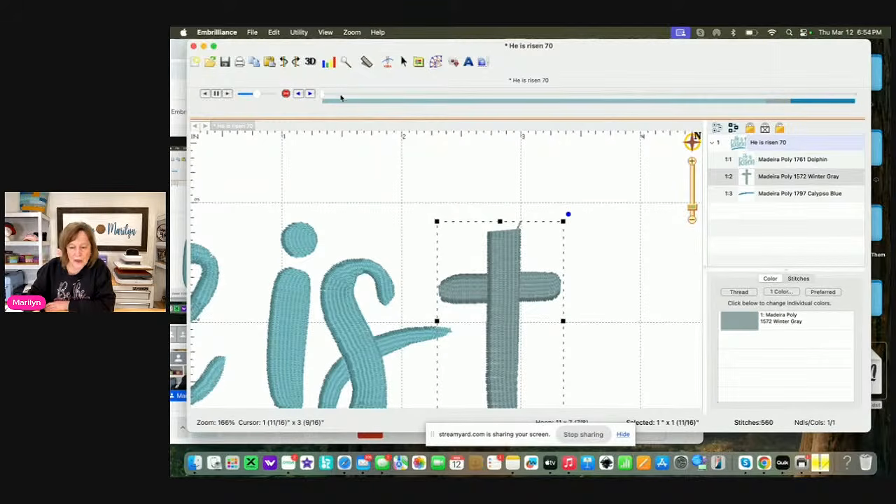
Trace straight points down the left side and around the rounded lower end of the cross's vertical bar
left_click_drag(575, 51, 603, 32)
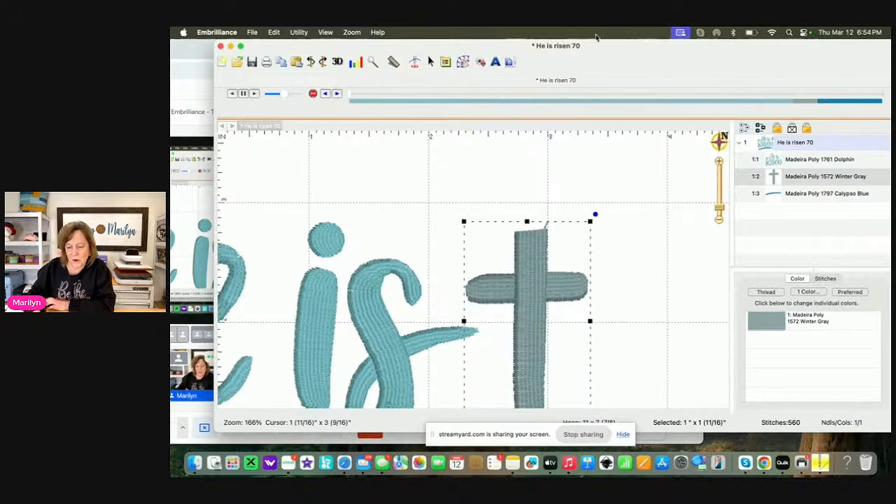
left_click(462, 62)
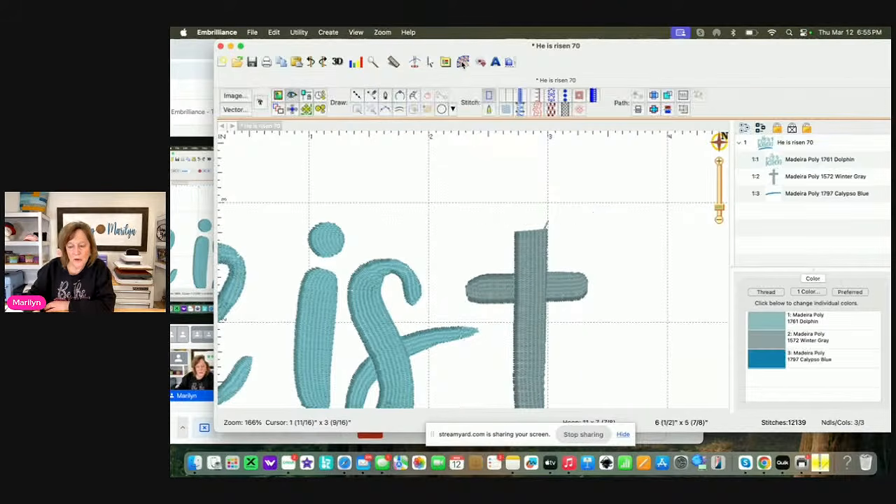
left_click(357, 95)
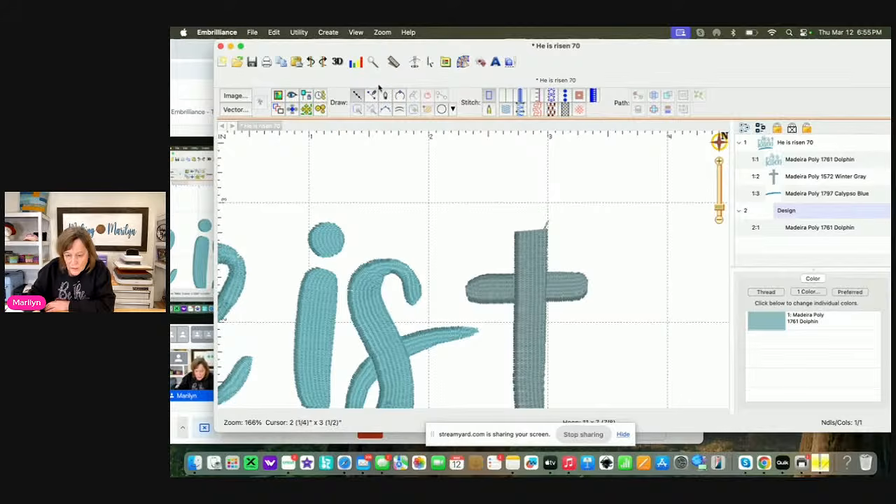
left_click(357, 97)
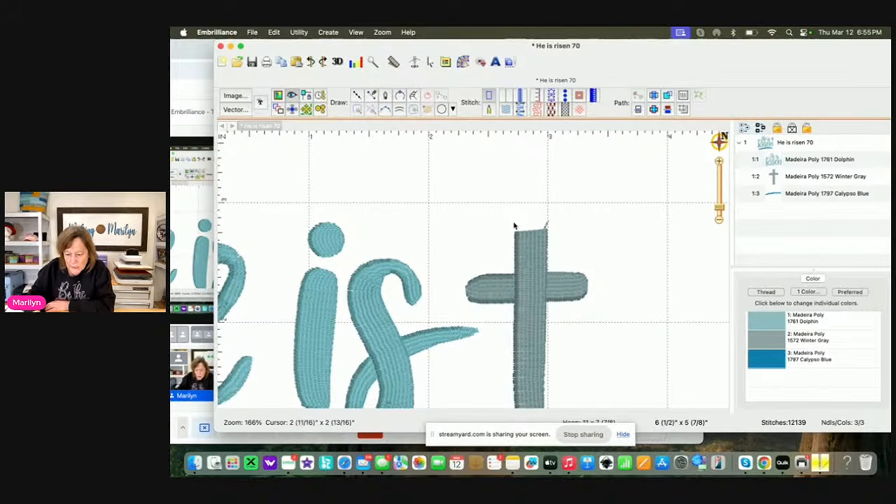
left_click(357, 95)
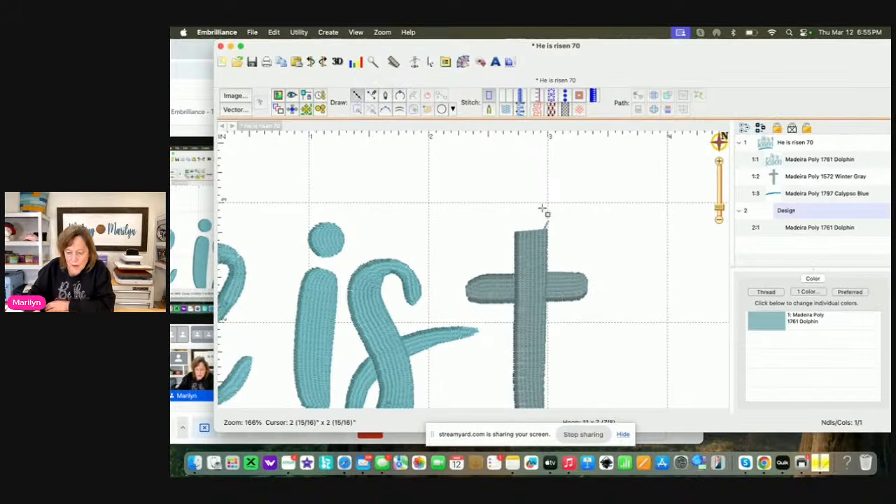
left_click(515, 232)
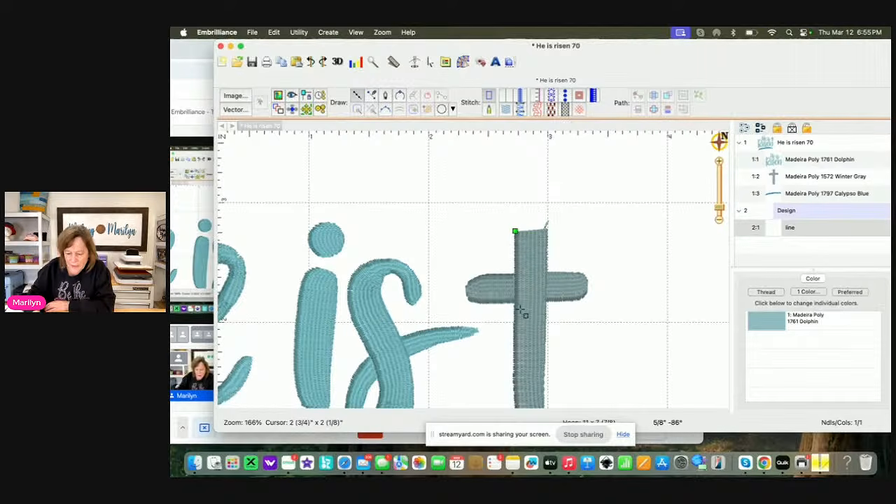
left_click(515, 367)
scroll(515, 367, "down", 5)
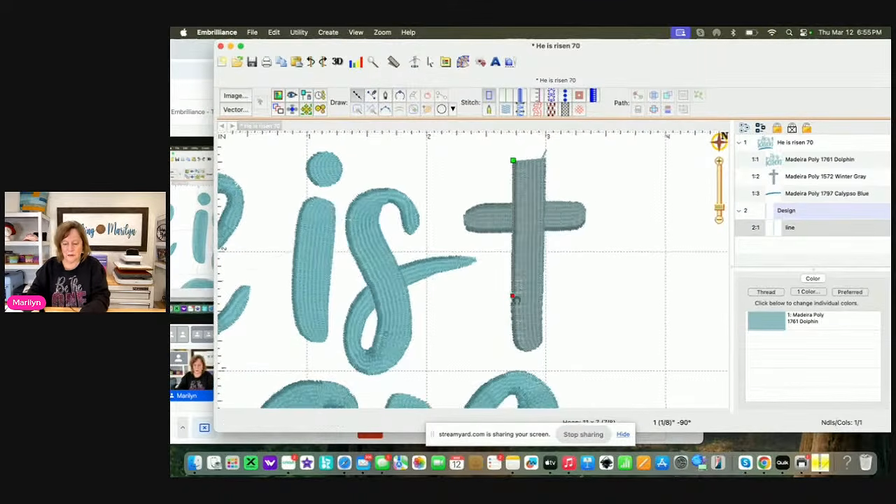
left_click(514, 338)
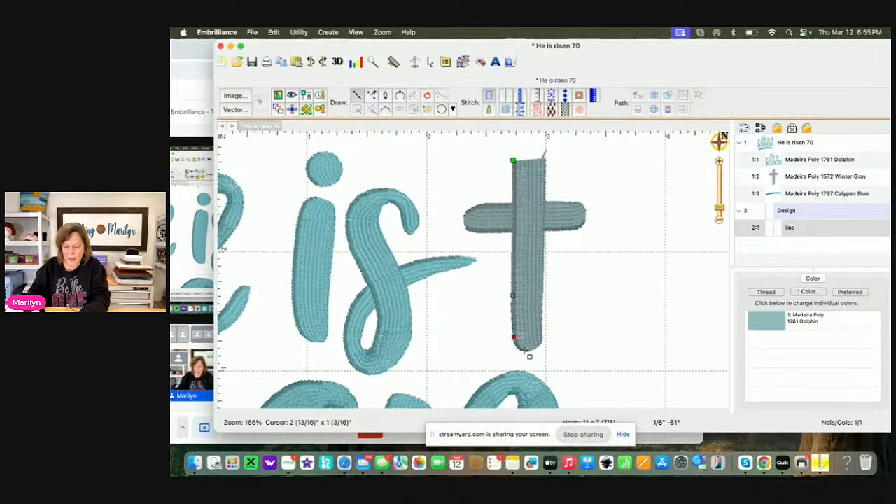
left_click(525, 350)
left_click(535, 347)
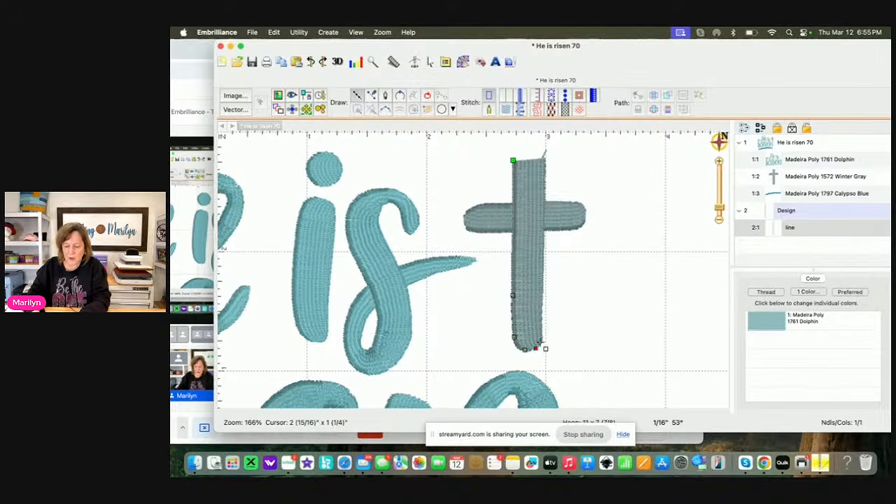
left_click(540, 341)
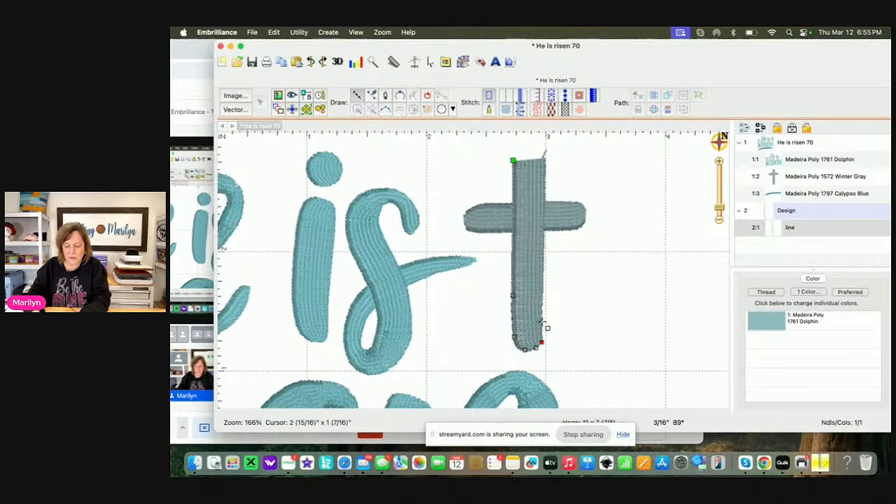
Continue the outline up the right side and across the upper end of the cross's vertical bar, close it, and apply a fill stitch
left_click(541, 322)
left_click(544, 275)
left_click(545, 215)
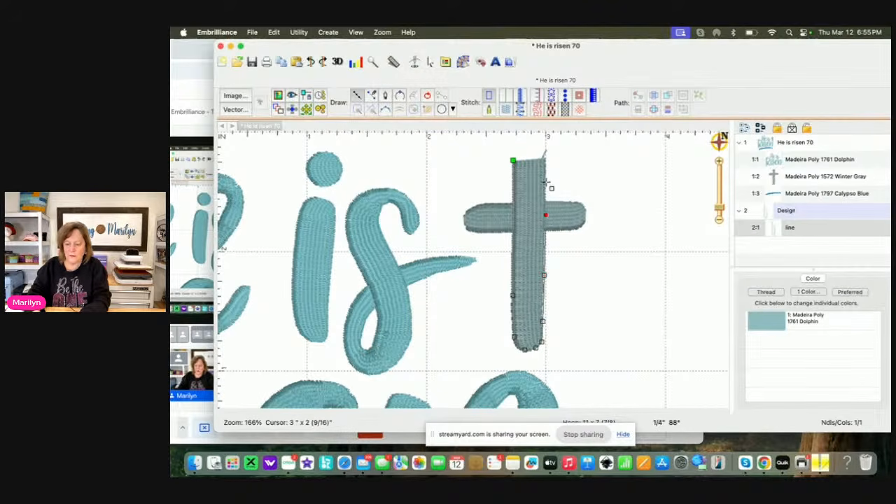
left_click(545, 160)
left_click(527, 152)
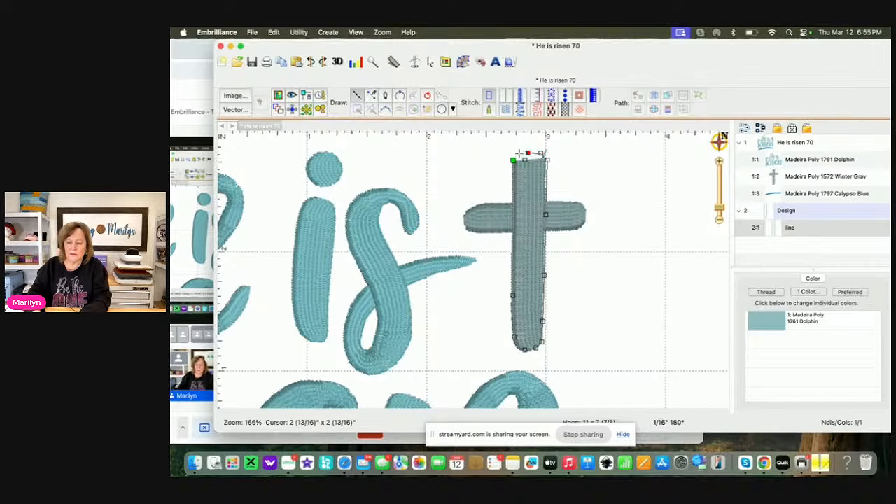
left_click(427, 97)
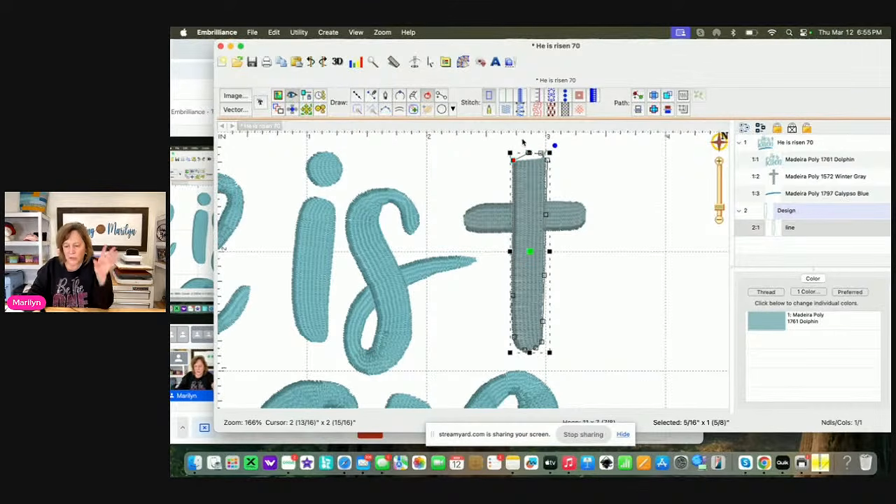
left_click(505, 110)
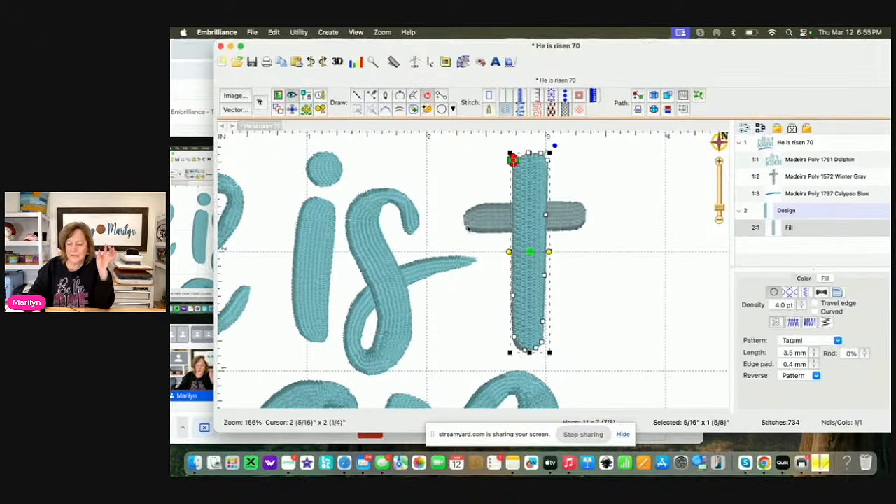
Delete the original Madeira Poly 1572 Winter Gray cross from the design
left_click(799, 177)
key("BackSpace")
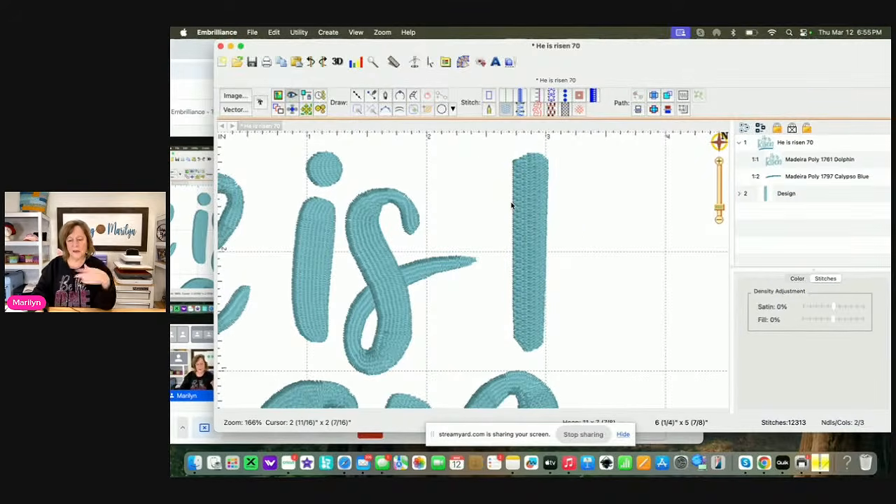
Try to round the lower end of the filled bar by making its nodes curved, and delete the filled bar
left_click(534, 337)
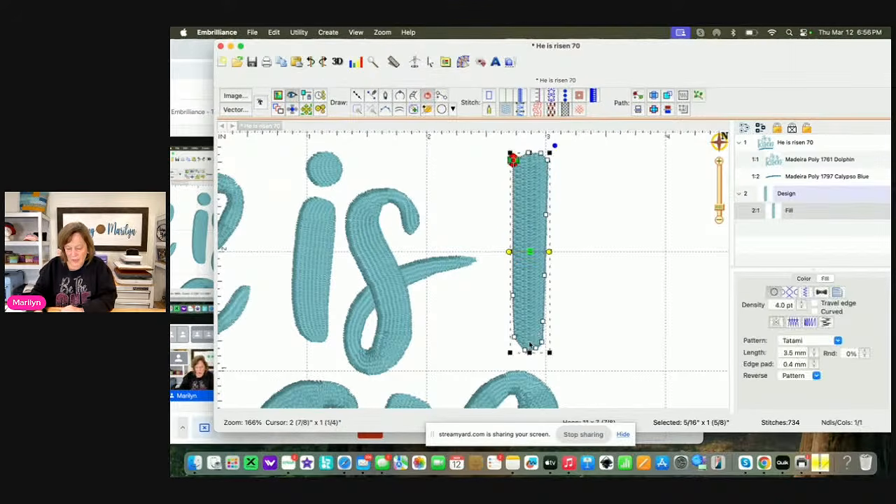
right_click(527, 349)
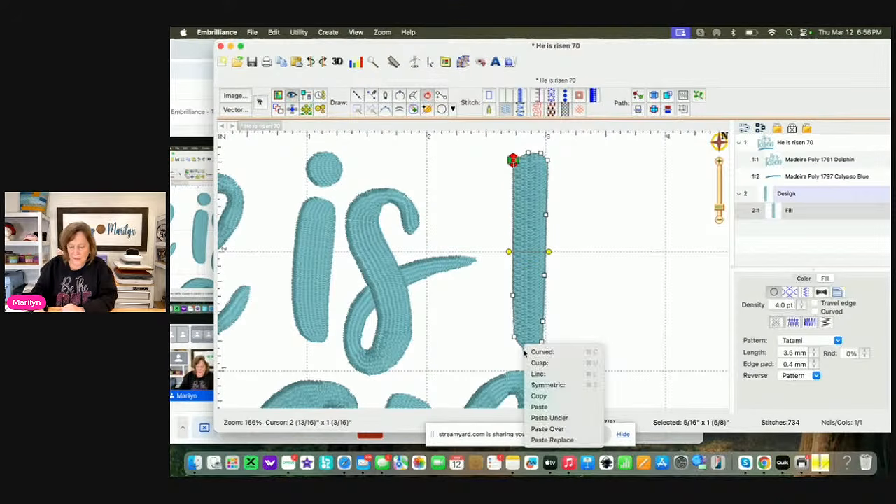
left_click(546, 352)
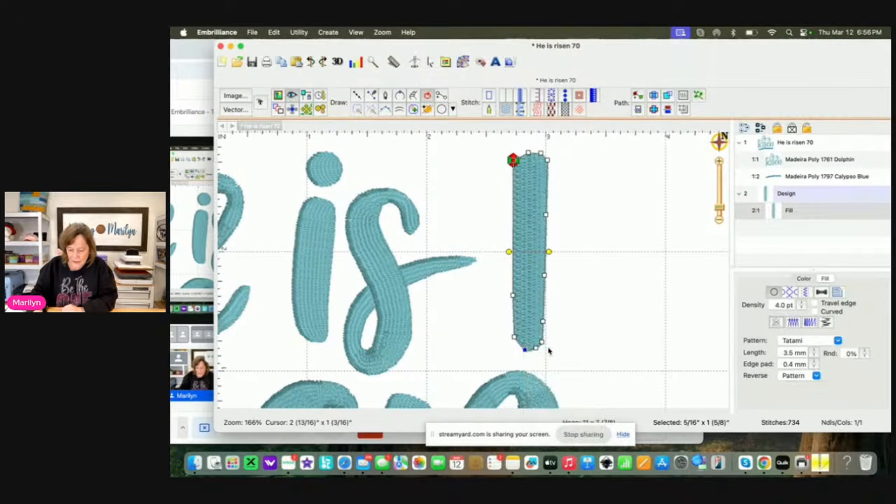
left_click(536, 348)
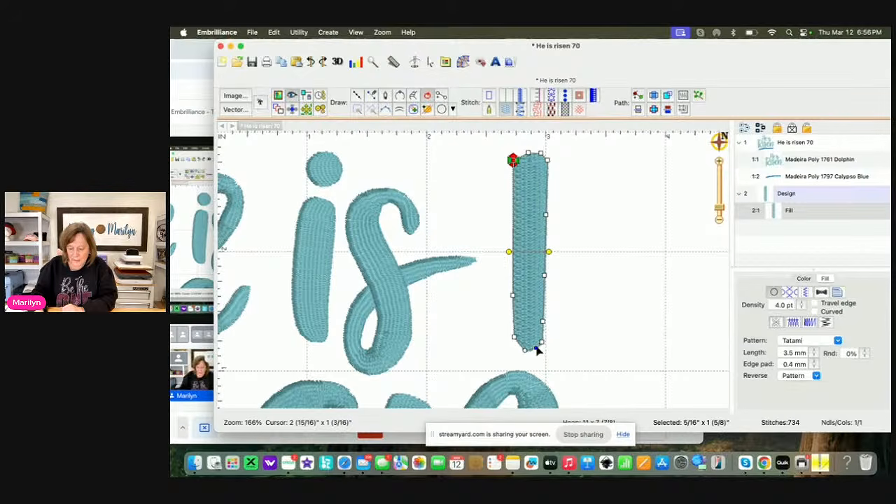
right_click(536, 350)
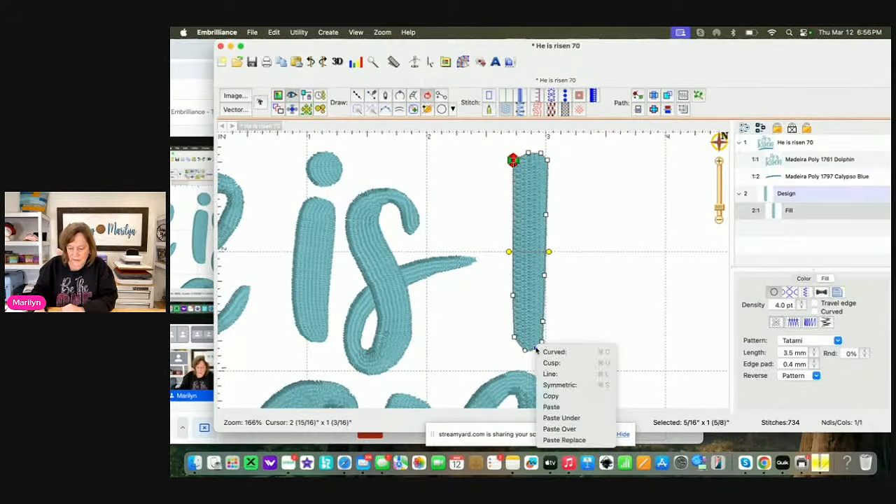
left_click(567, 363)
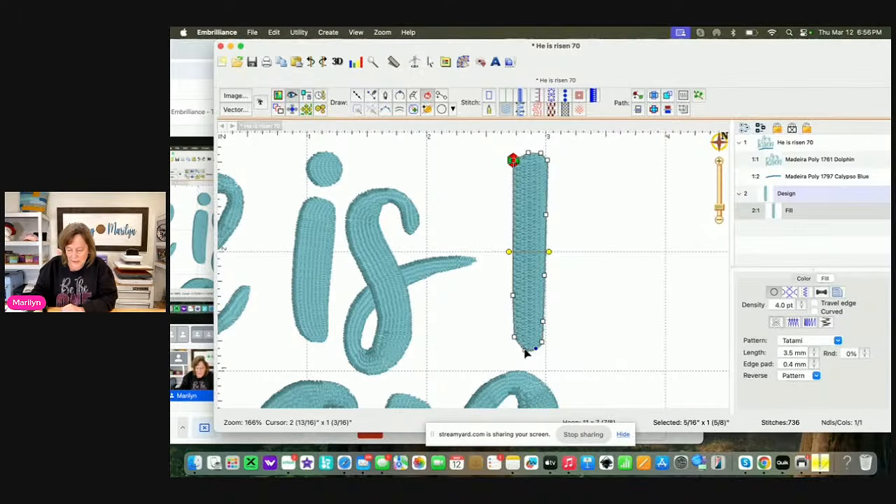
left_click(589, 305)
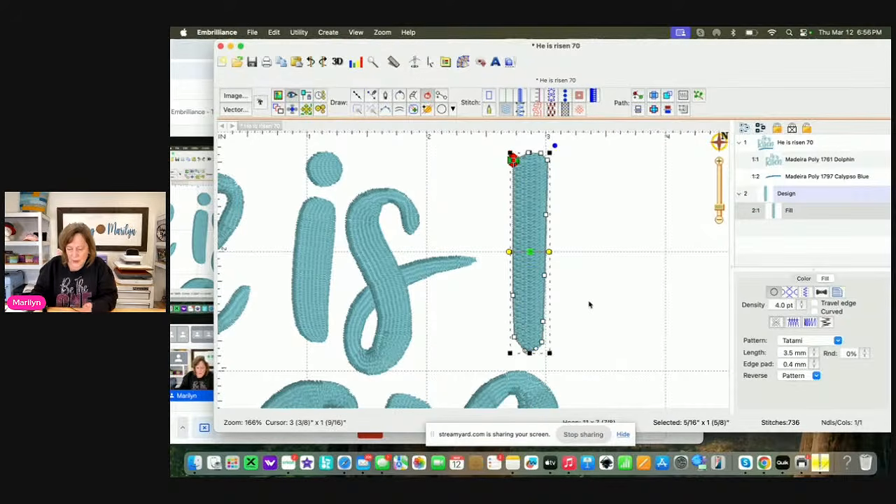
key("Delete")
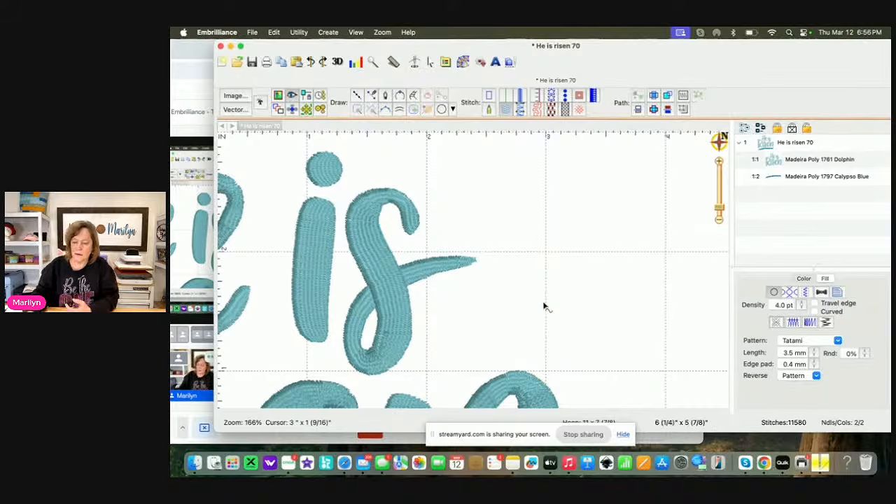
Nudge the Calypso Blue underline up slightly toward the word "Risen"
left_click_drag(717, 213, 720, 216)
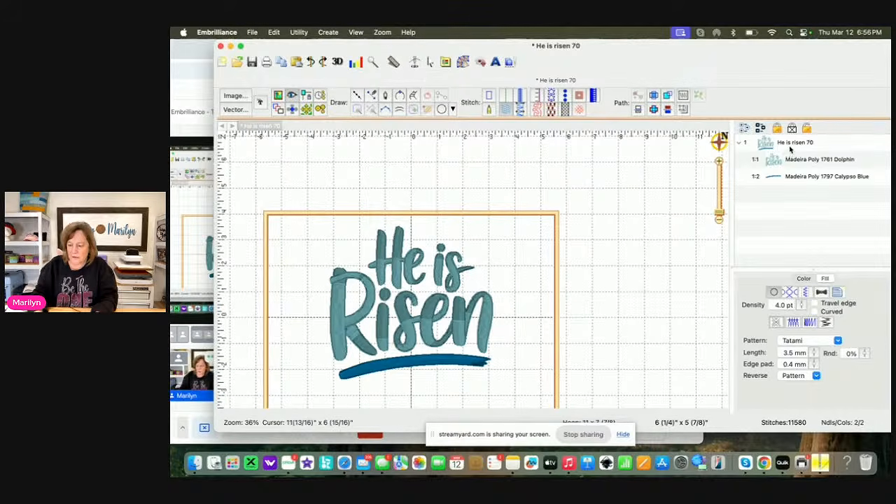
left_click(788, 142)
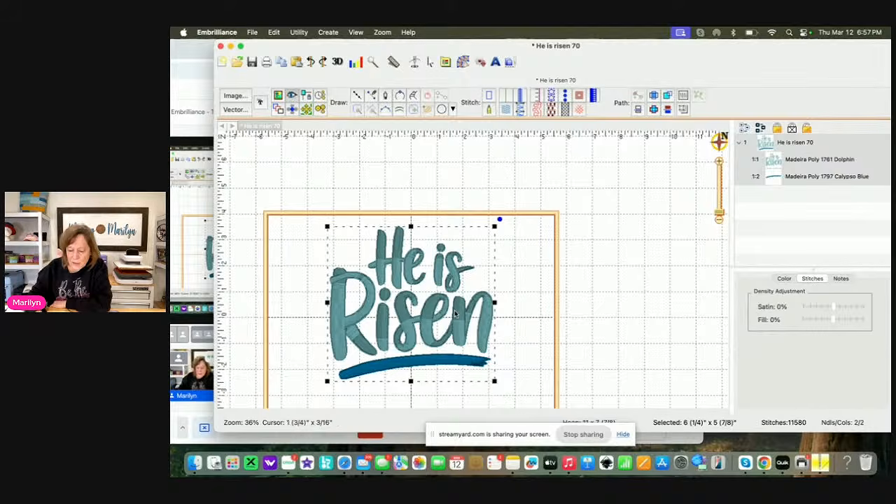
left_click(639, 270)
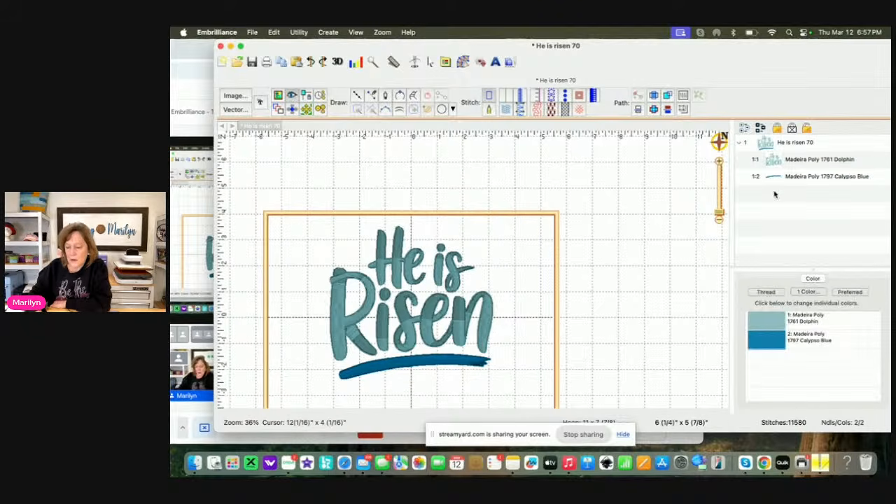
left_click(800, 179)
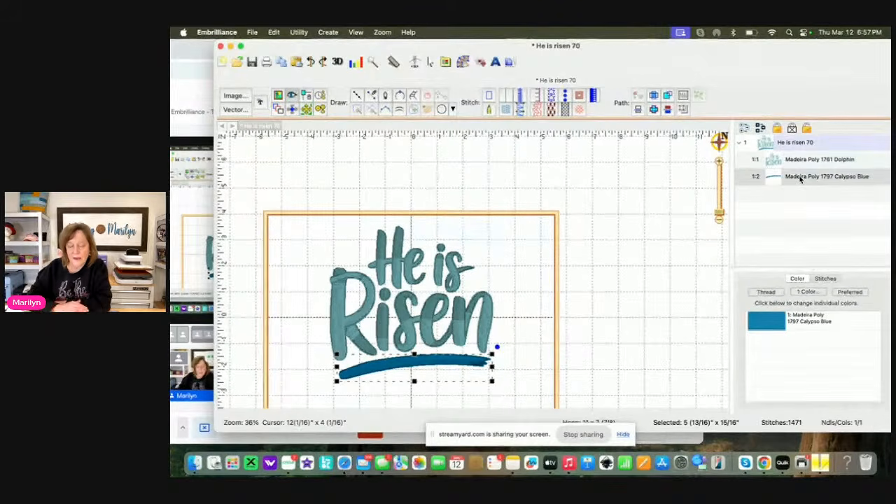
key("Up")
key("Up")
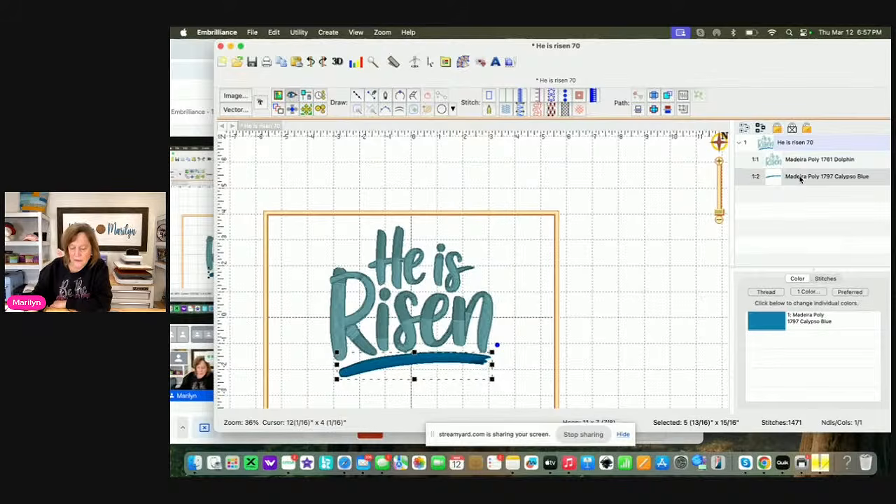
Select the whole He is risen 70 design and reduce its height slightly to 5 11/16 inches
left_click(787, 142)
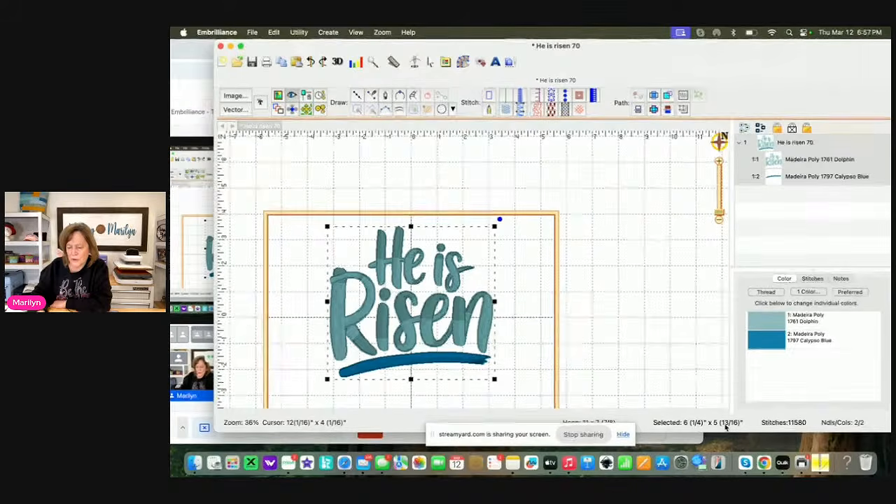
left_click(803, 143)
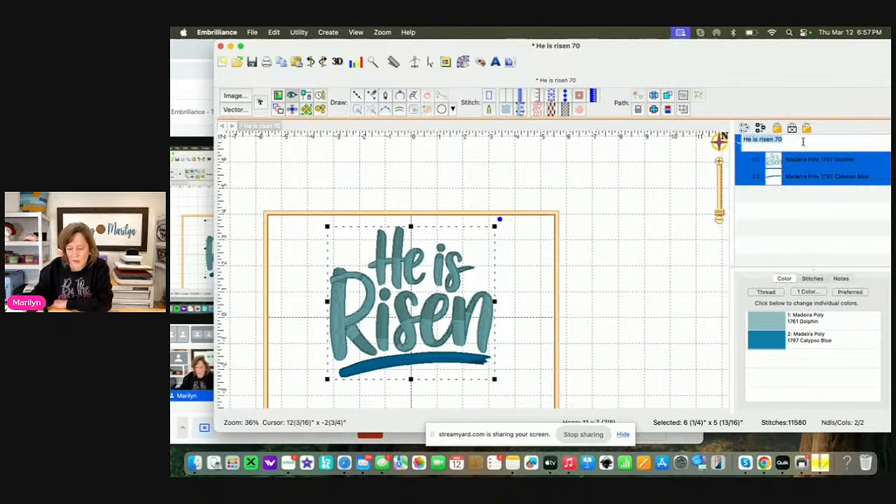
left_click(410, 381)
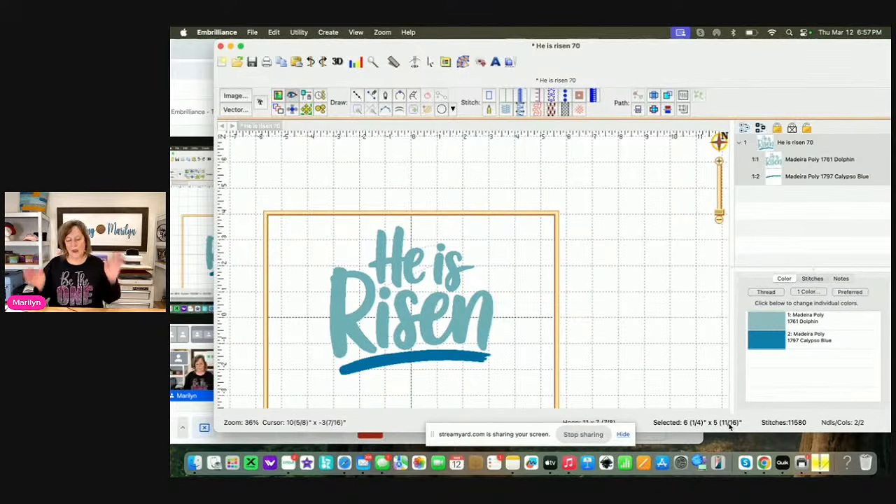
Center the whole He is risen 70 design in the hoop
double_click(805, 142)
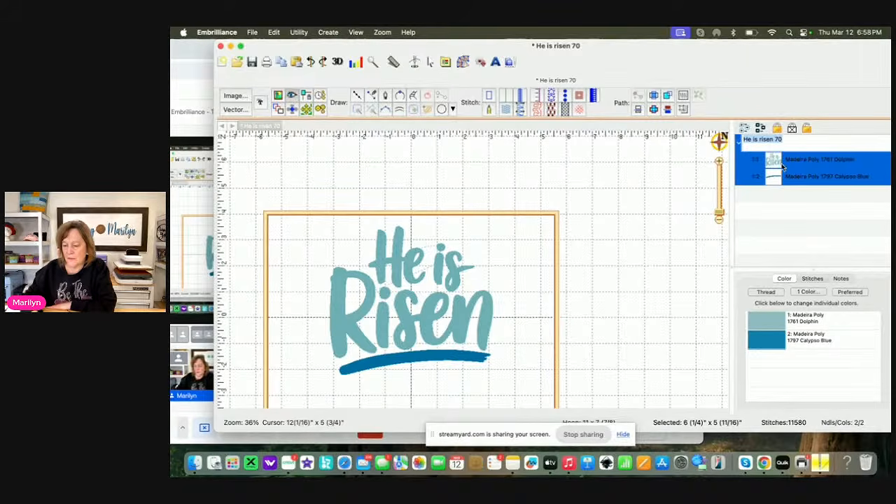
left_click(704, 253)
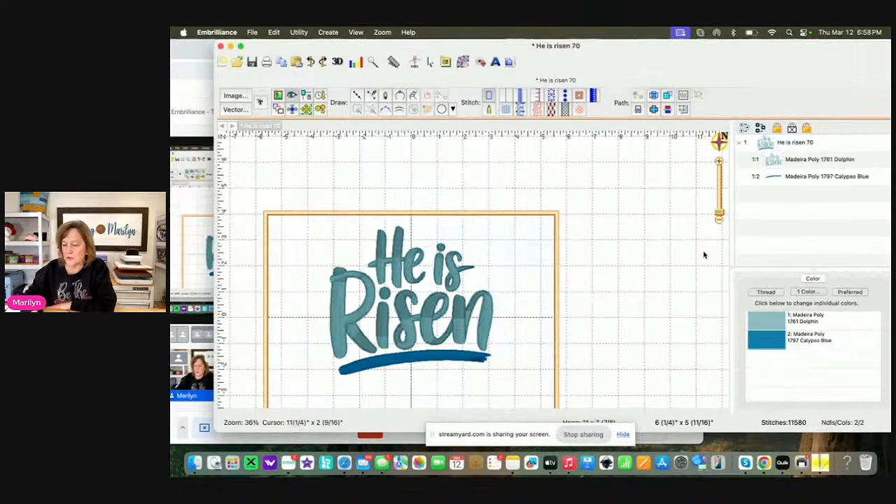
left_click(784, 144)
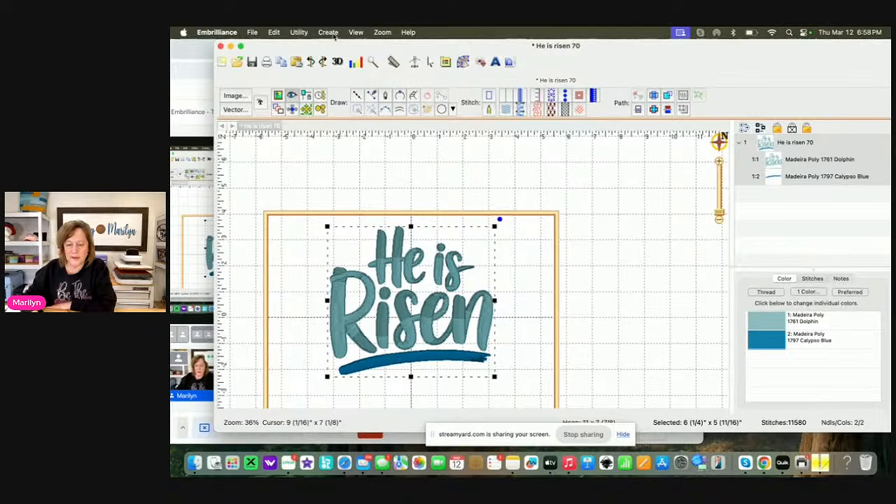
left_click(300, 33)
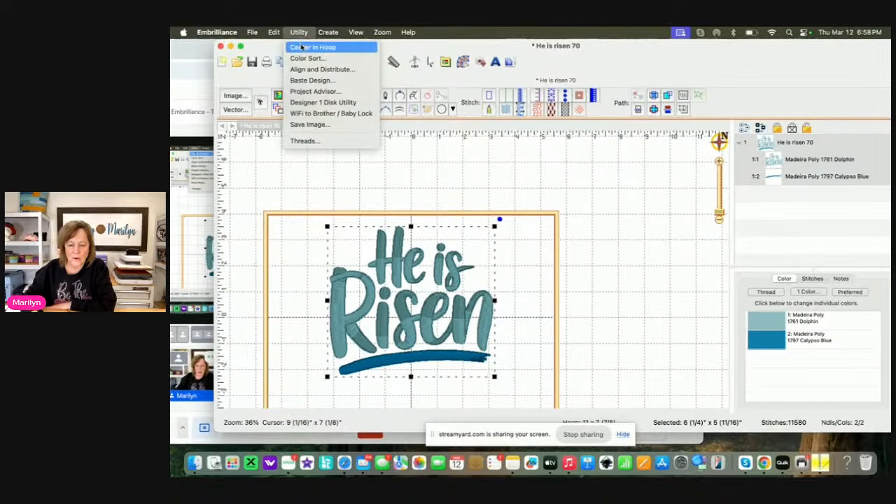
left_click(312, 47)
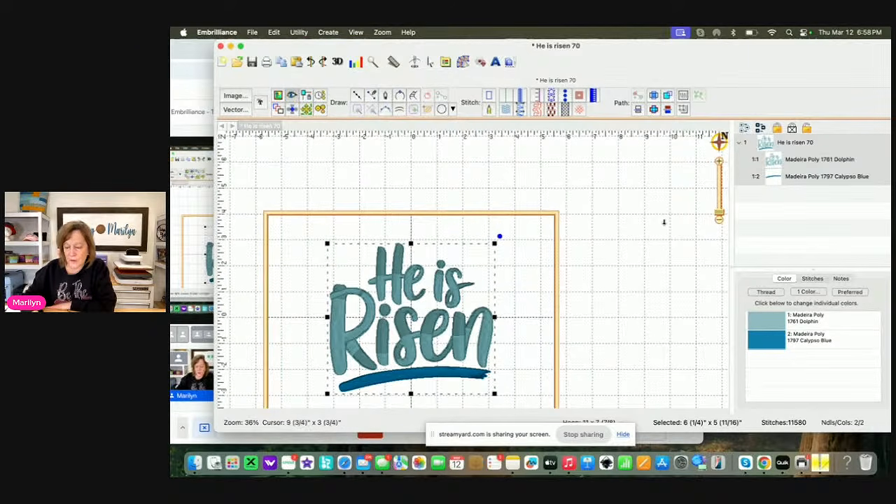
left_click_drag(638, 273, 678, 227)
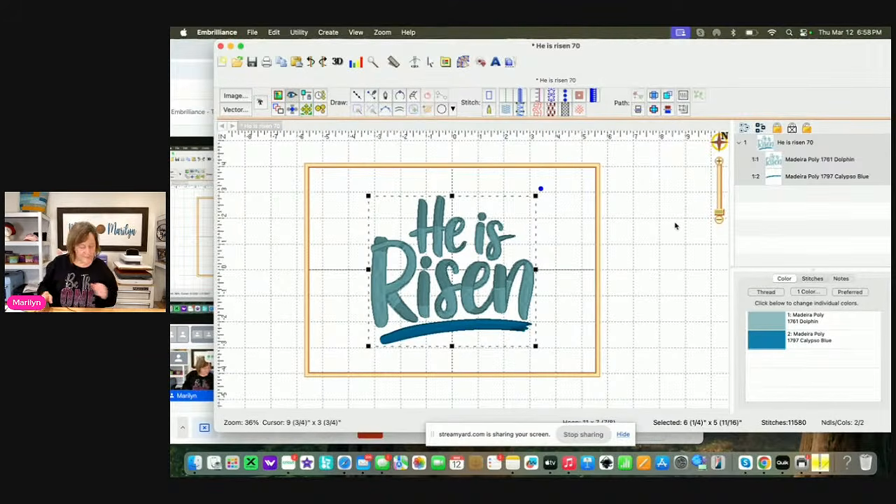
Step the stitch simulator to stitch 1196, just before the short crossbar piece between the "H" and the "e" begins
left_click_drag(721, 214, 721, 207)
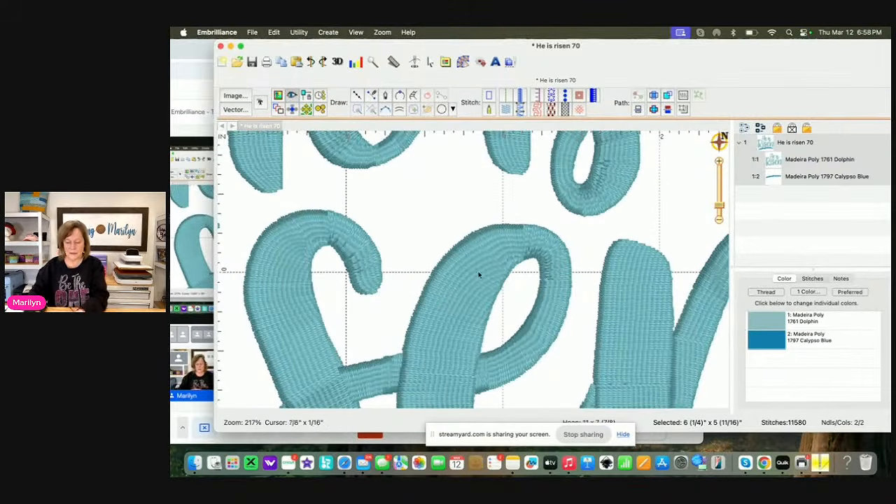
left_click_drag(447, 300, 565, 367)
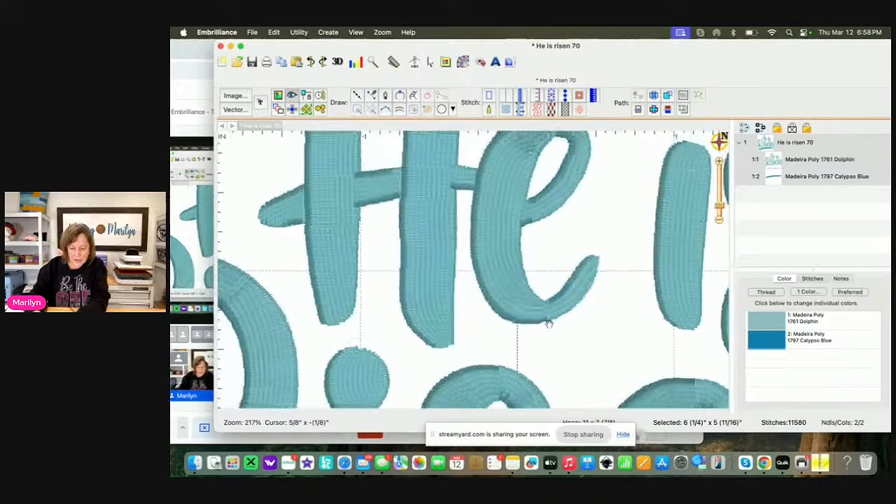
left_click_drag(528, 290, 504, 343)
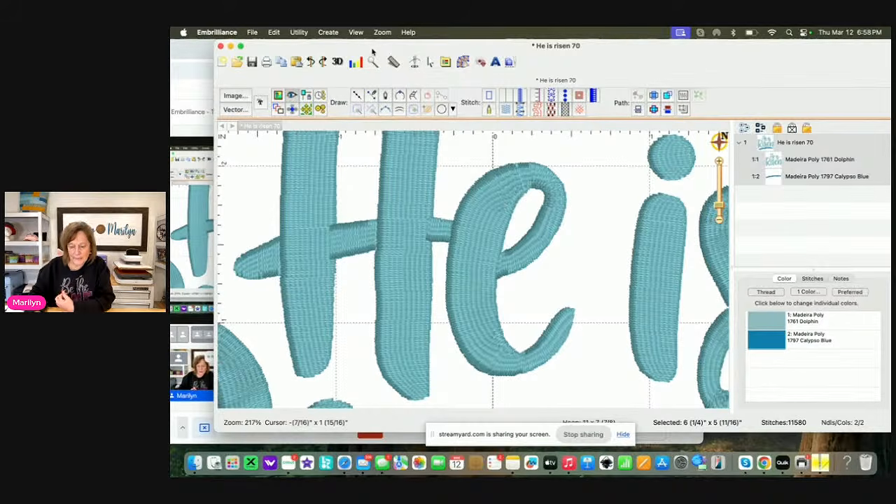
left_click(414, 62)
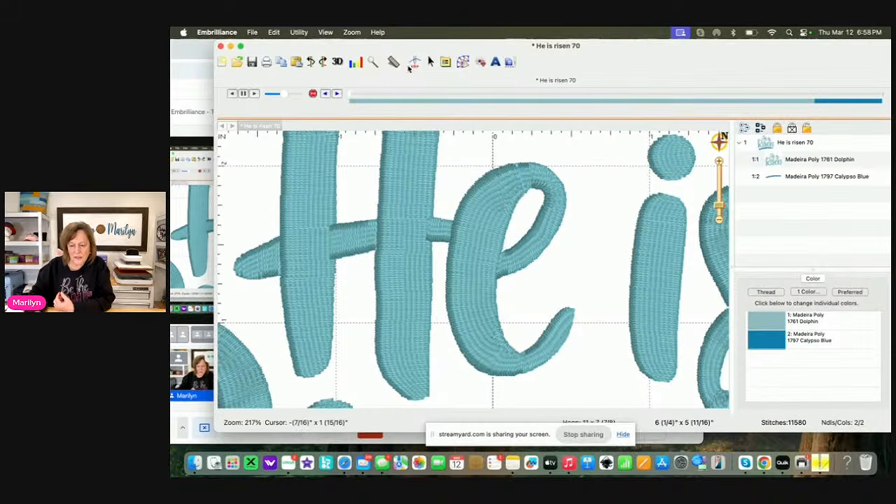
left_click_drag(351, 94, 405, 107)
left_click(326, 94)
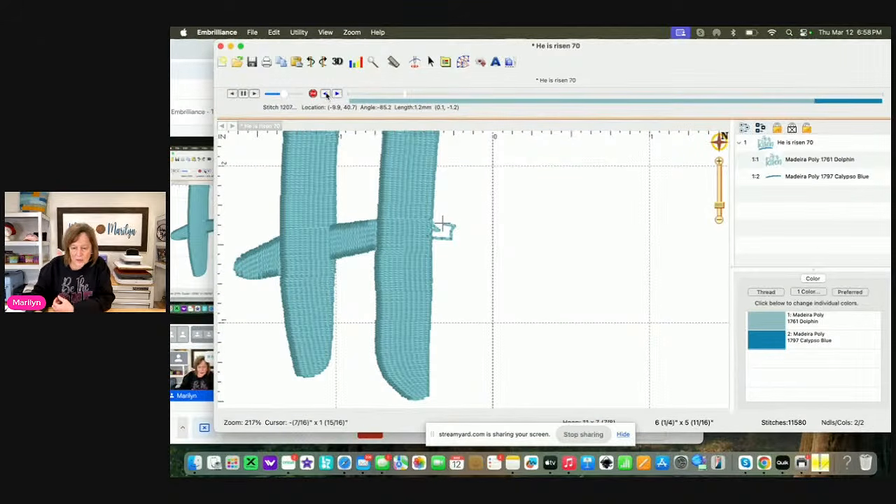
left_click(326, 93)
left_click(326, 94)
left_click(326, 93)
left_click(326, 94)
left_click(327, 94)
left_click(326, 94)
left_click(326, 94)
left_click(326, 94)
left_click(326, 94)
left_click(326, 94)
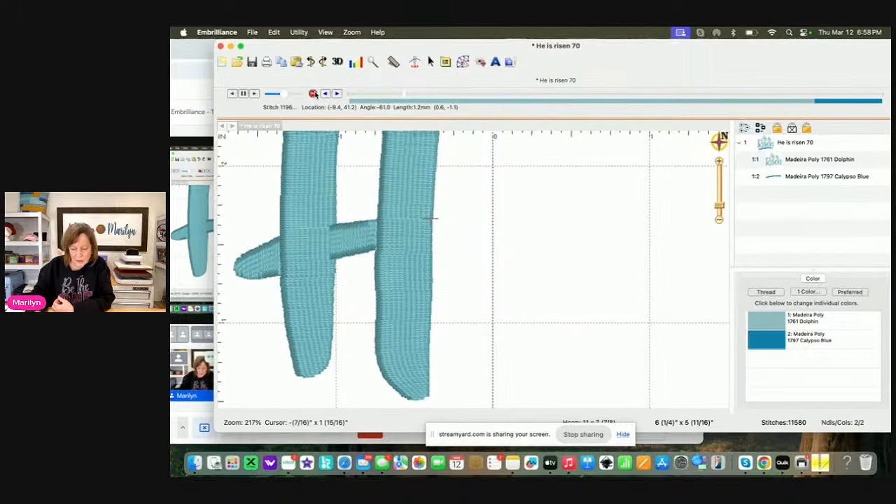
Insert a color change to Madeira Poly 1852 Cobalt at the current stitch
left_click(312, 93)
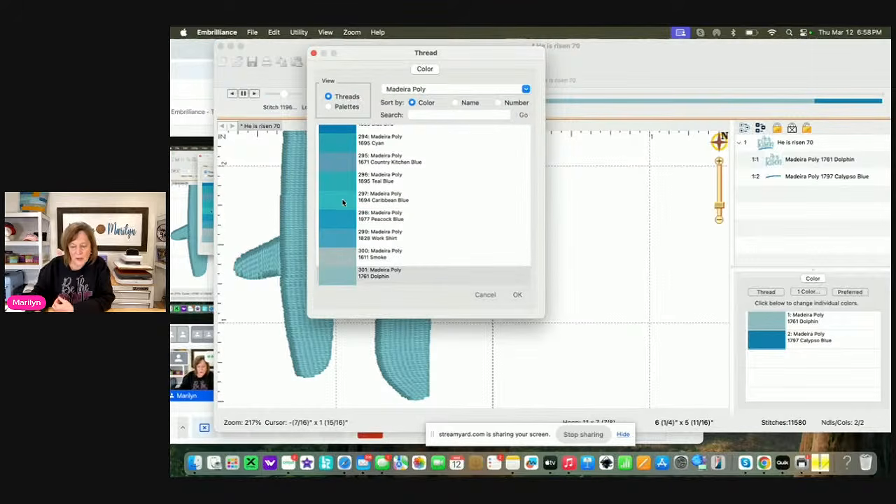
scroll(342, 202, "up", 3)
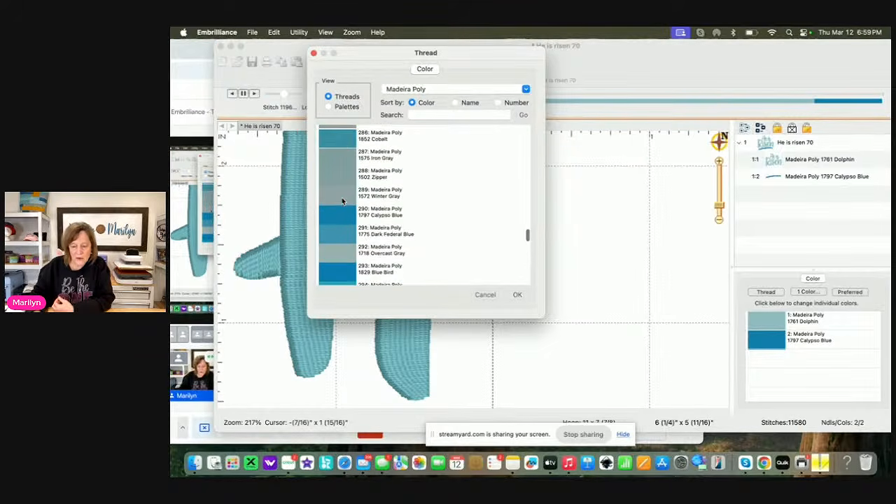
left_click(343, 139)
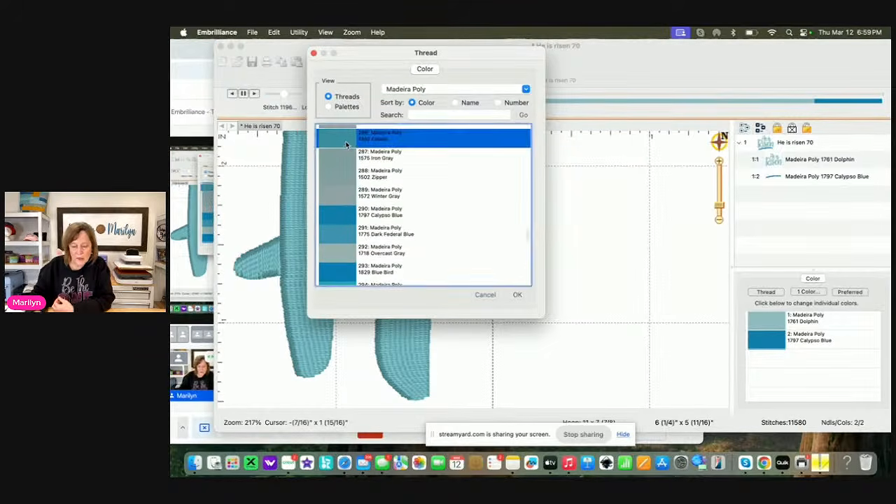
left_click(518, 294)
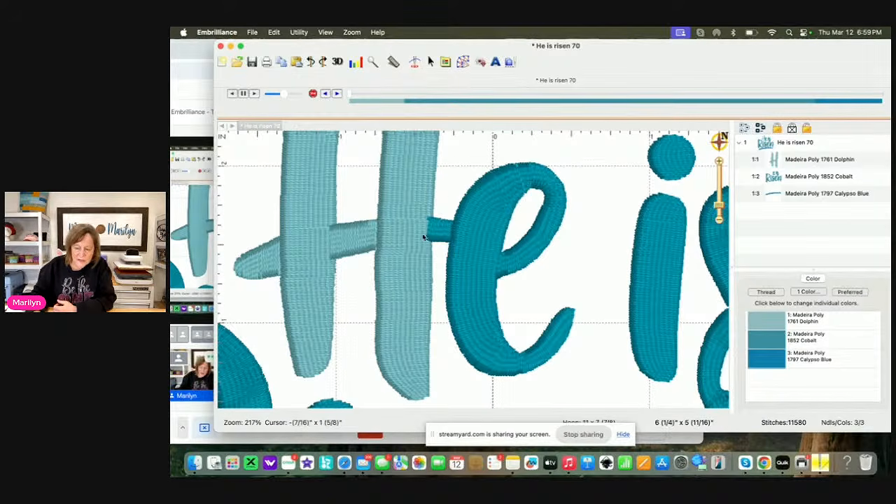
Insert a color change to Madeira Poly 1840 Cadet Gray at stitch 1246, where the short crossbar piece ends
left_click_drag(350, 94, 406, 100)
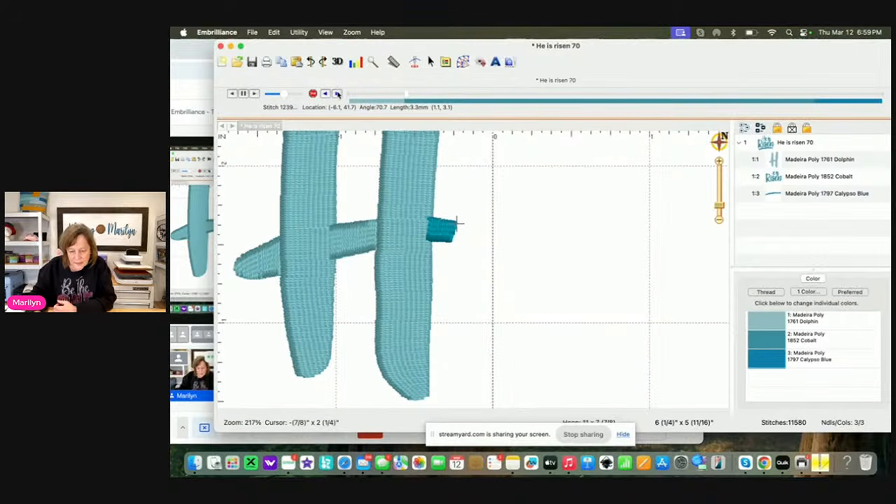
left_click(336, 93)
left_click(337, 93)
left_click(336, 93)
left_click(336, 93)
left_click(337, 93)
left_click(337, 93)
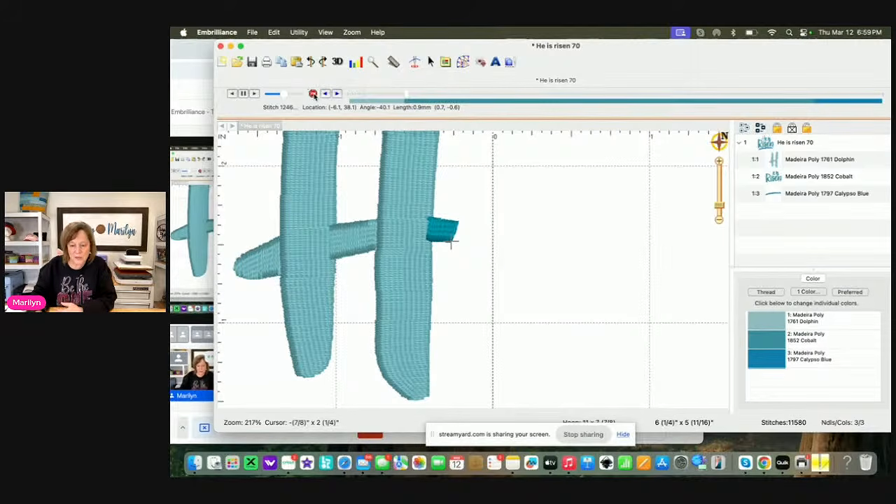
left_click(353, 233)
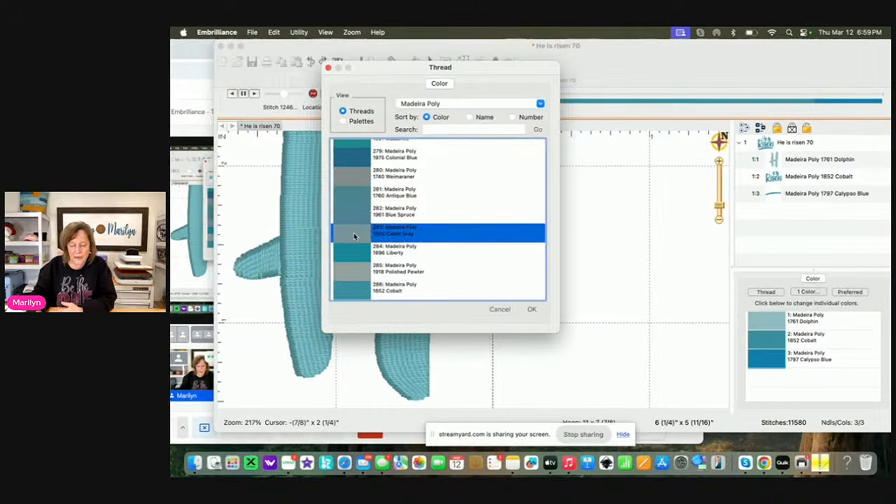
left_click(532, 309)
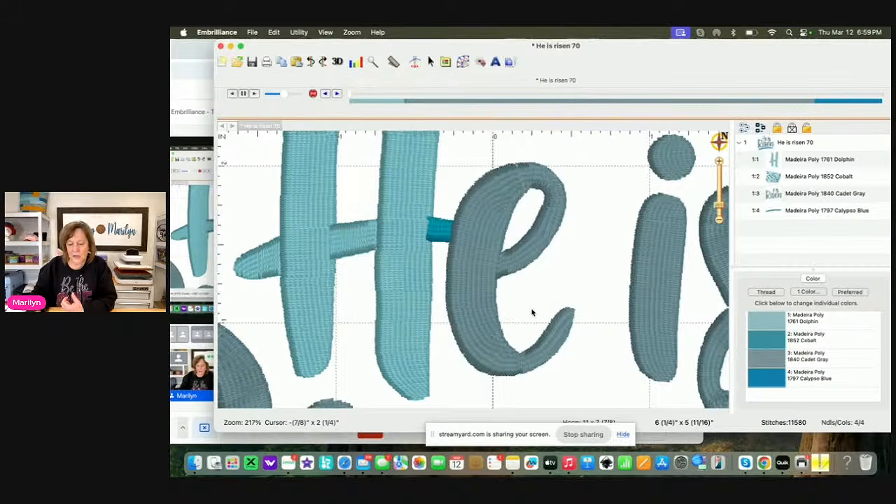
left_click(441, 230)
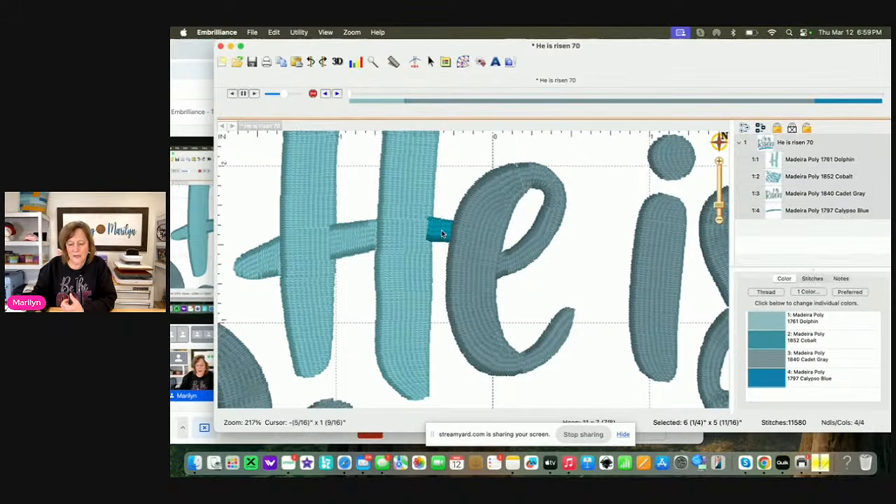
left_click(791, 176)
left_click(620, 200)
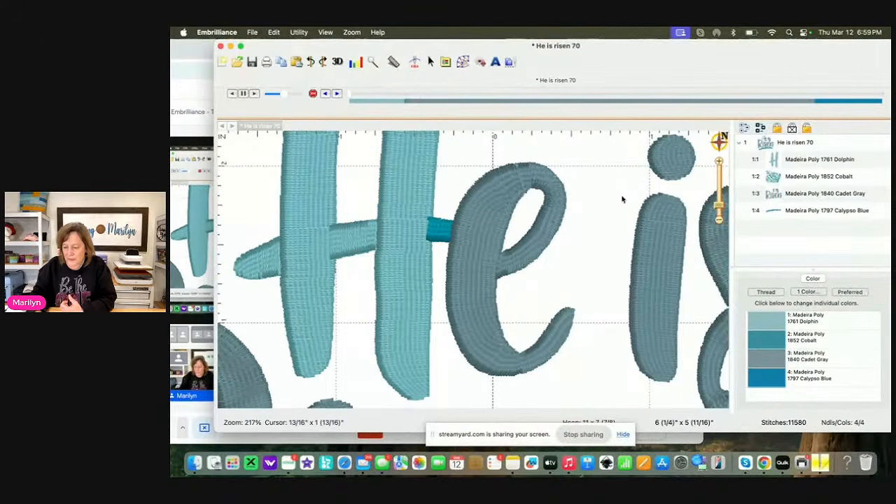
left_click(799, 177)
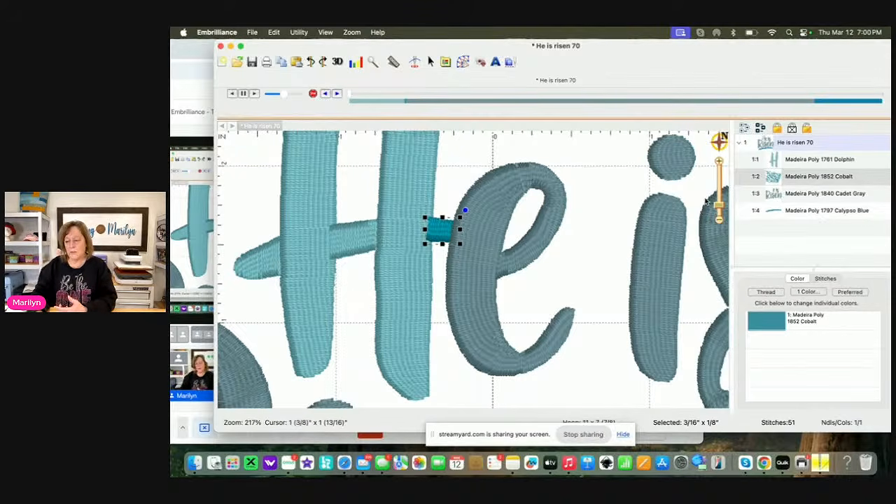
double_click(802, 177)
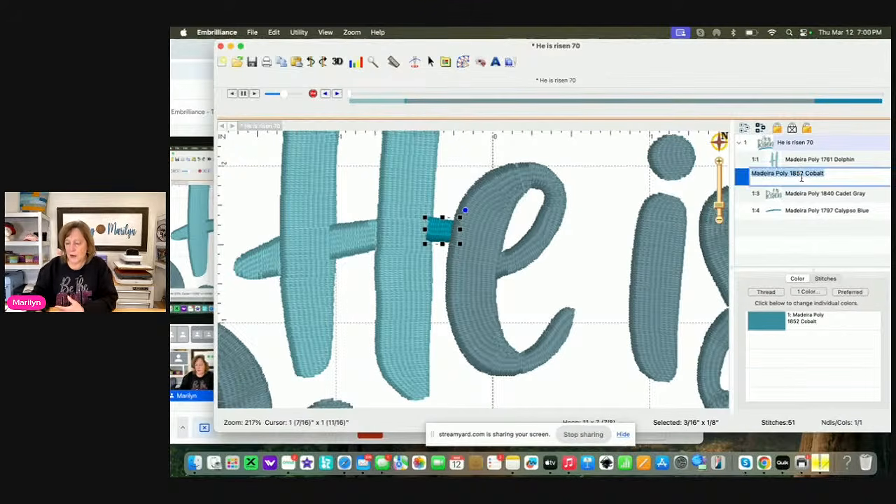
left_click(684, 211)
double_click(797, 179)
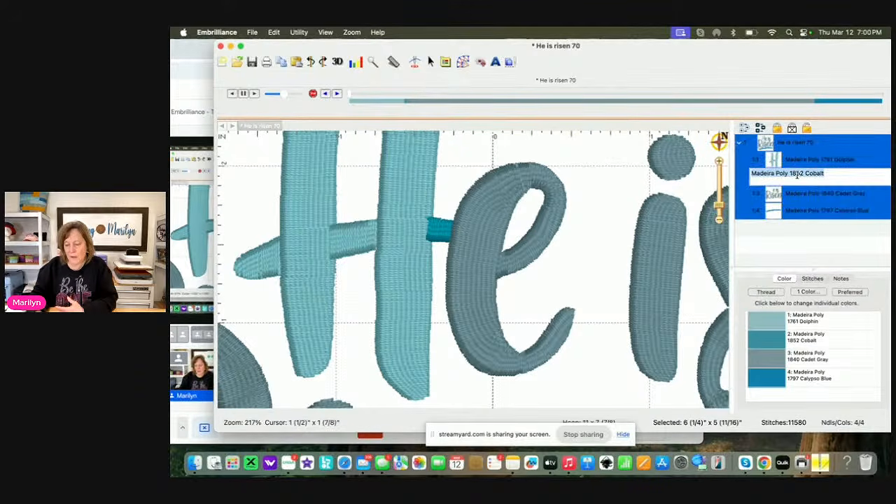
left_click(657, 215)
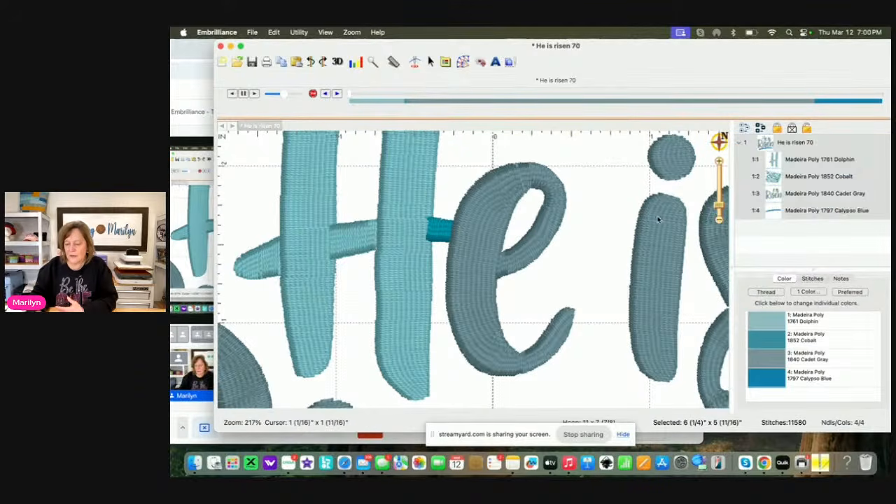
left_click(627, 189)
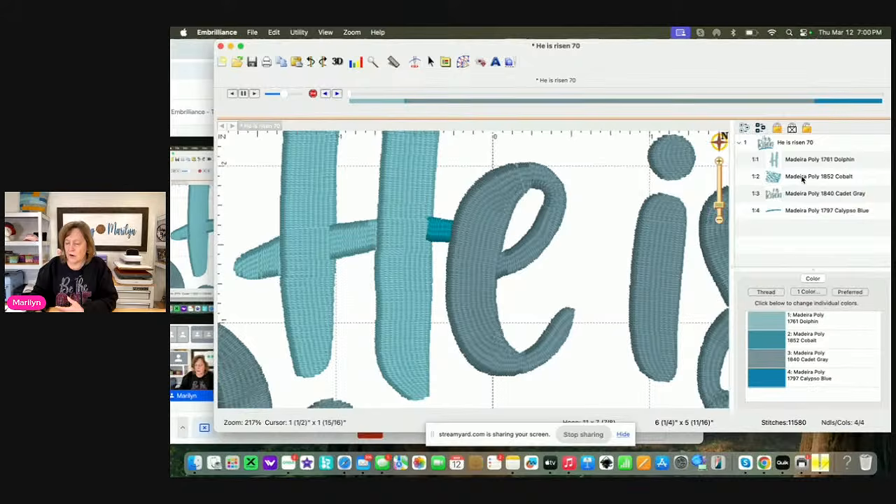
Try to move the Madeira Poly 1852 Cobalt crossbar piece above the Dolphin "H" in the design's color order, and expand the second object
left_click_drag(801, 178, 802, 152)
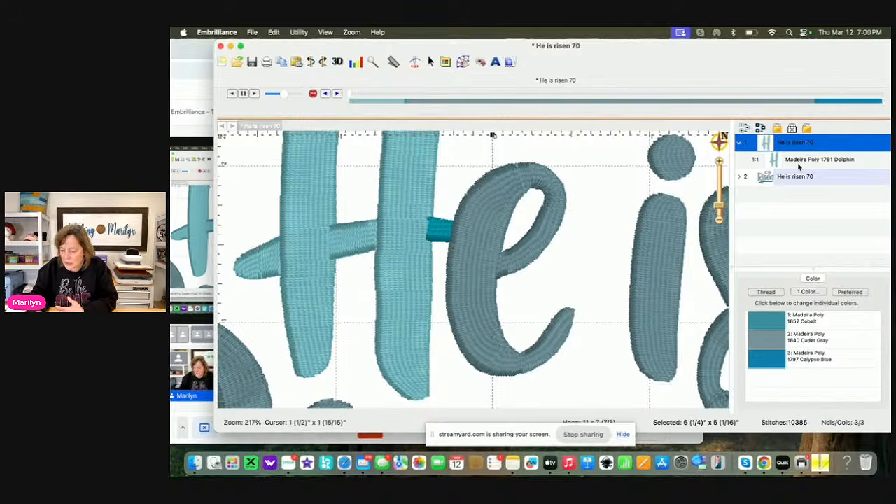
left_click(798, 163)
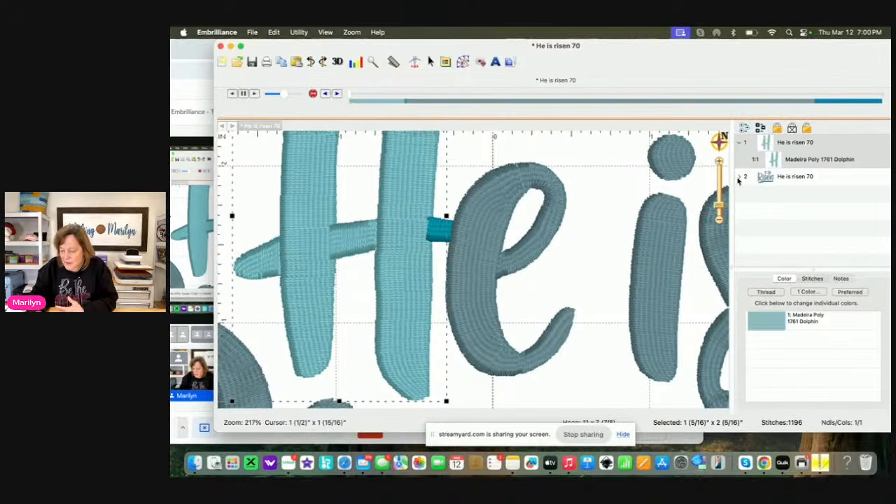
left_click(739, 177)
Try to move the Cobalt crossbar piece first in the object sequence
left_click(784, 195)
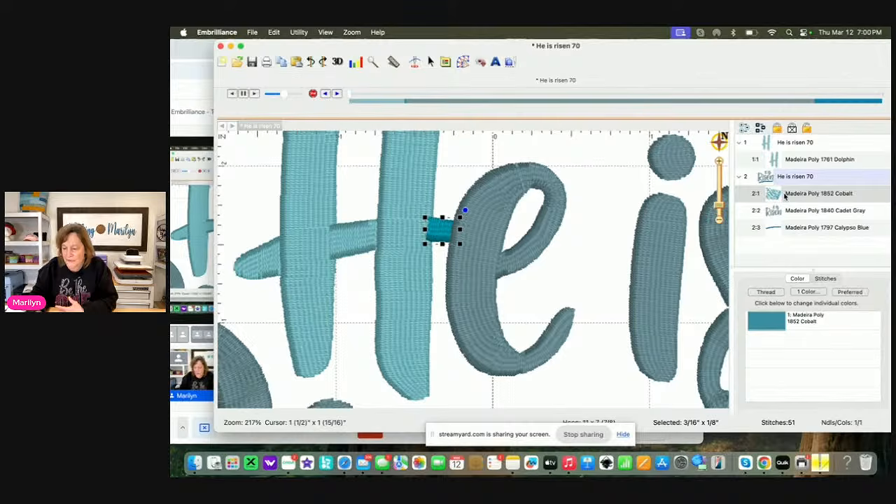
left_click(274, 32)
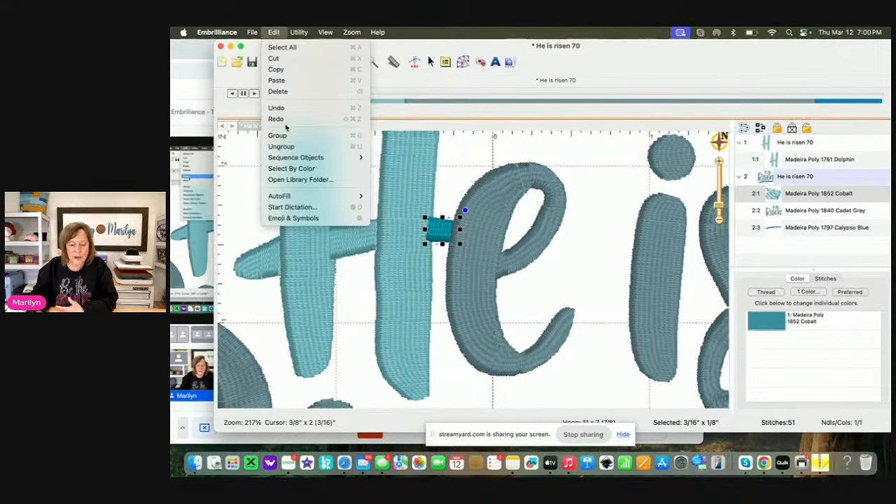
mouse_move(291, 161)
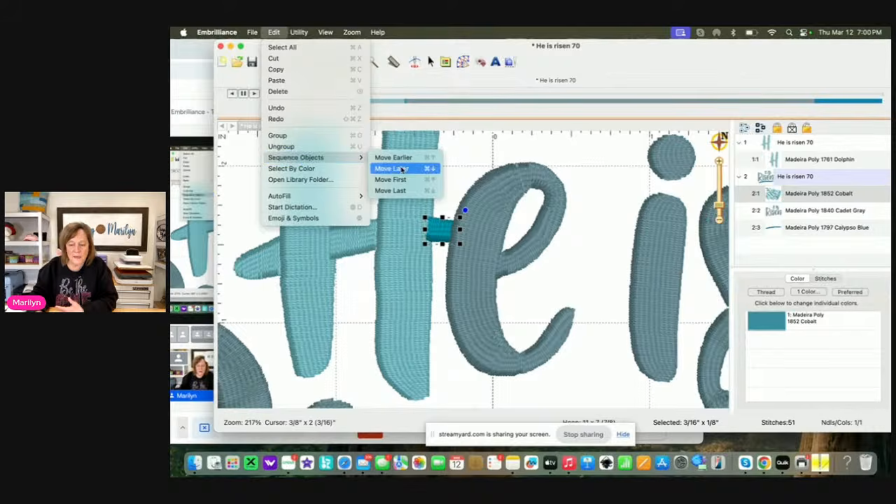
left_click(390, 180)
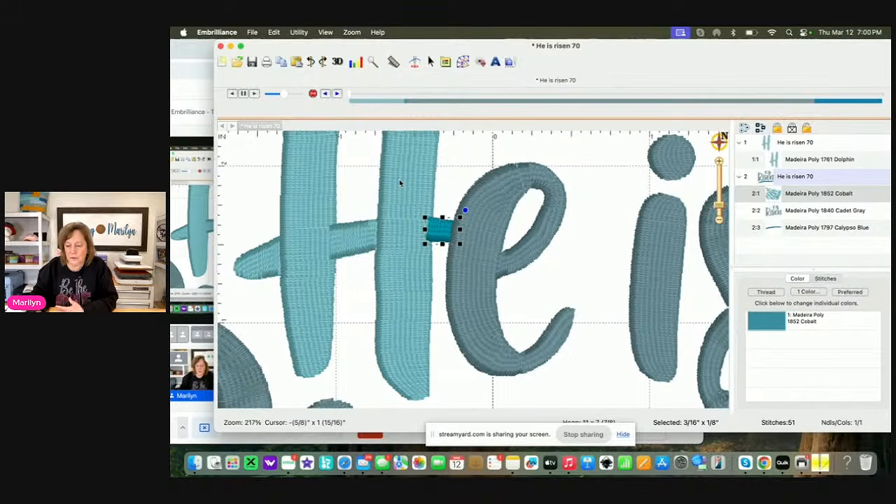
Try to move the Cobalt crossbar piece from the second object to above the Dolphin "H" object
left_click(795, 194)
left_click(691, 248)
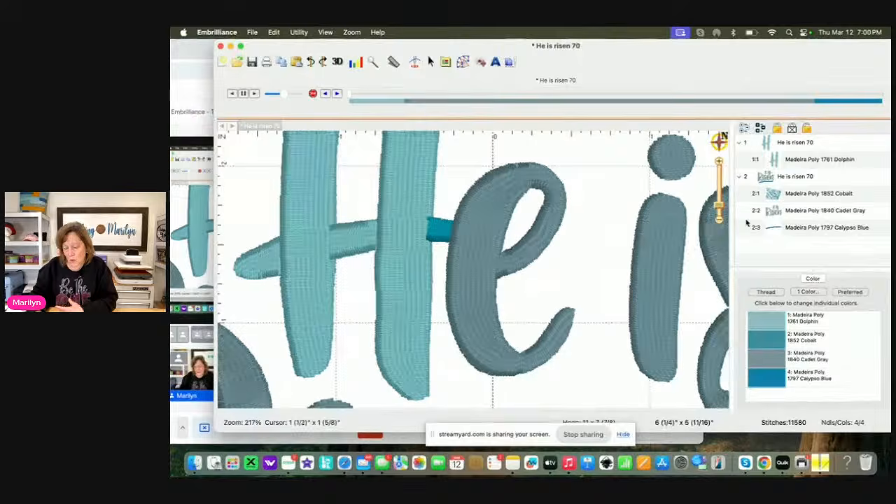
left_click_drag(797, 197, 790, 140)
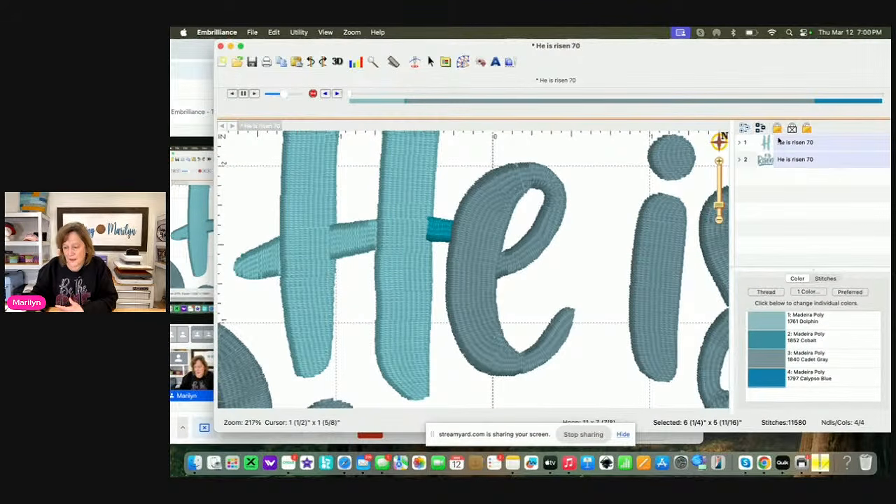
Move the Dolphin "H" object below the Cobalt crossbar piece in the sequence, and undo the reordering
left_click(661, 181)
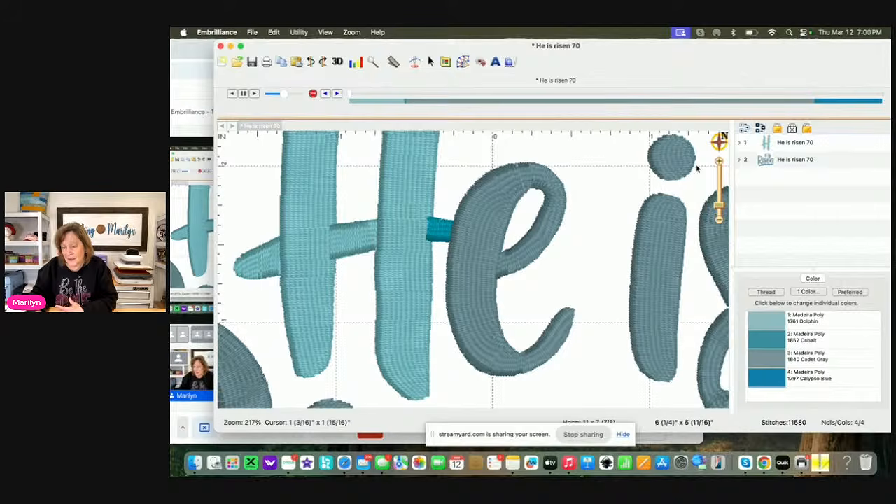
left_click(739, 160)
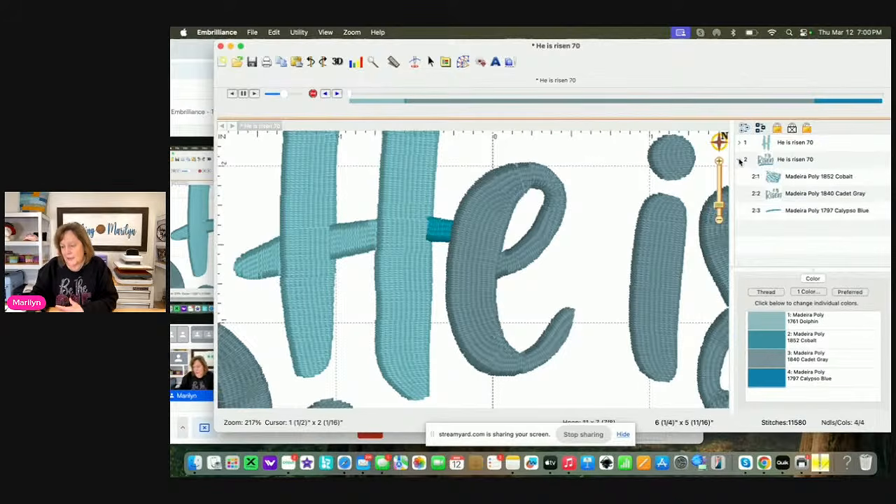
left_click_drag(787, 143, 790, 204)
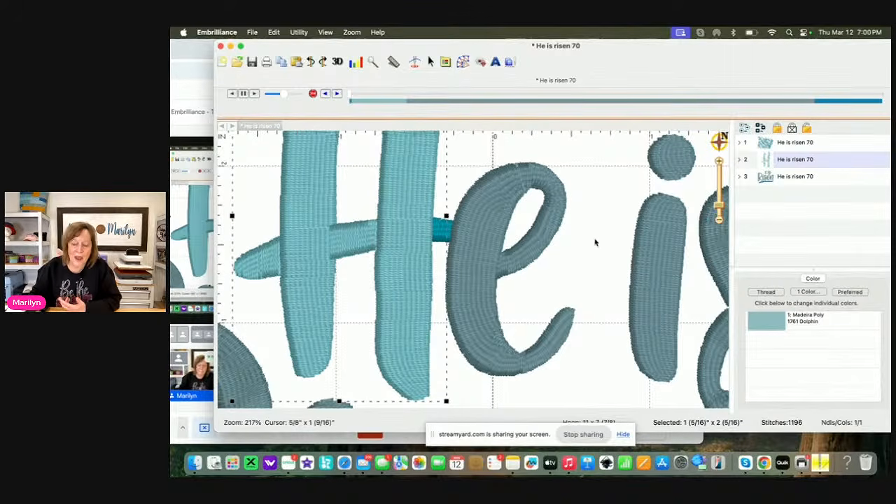
left_click(581, 208)
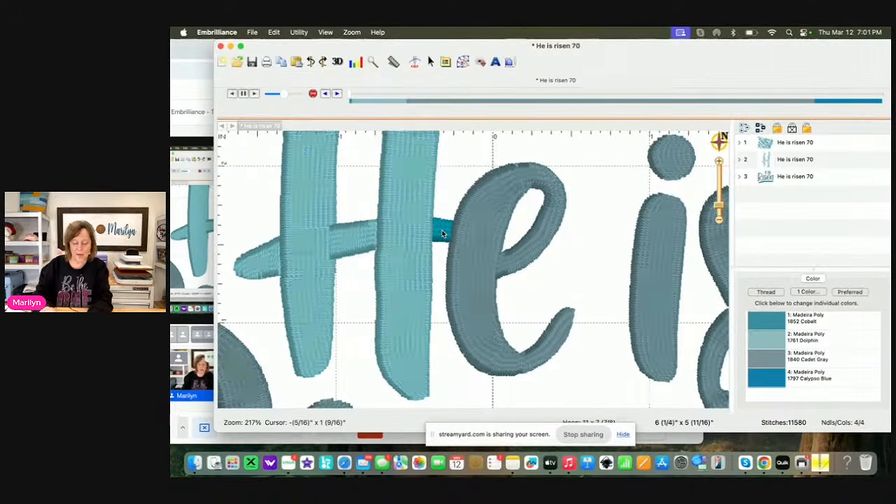
left_click(394, 294)
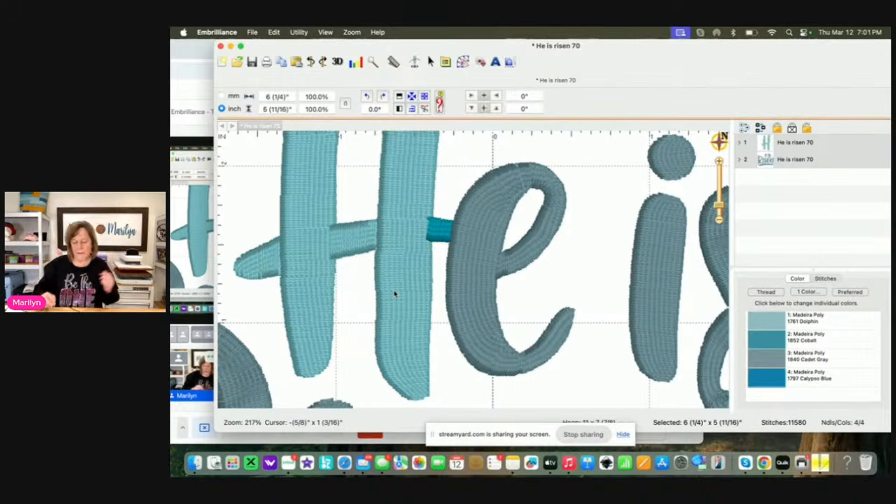
Select the Cobalt crossbar piece and try again to place it ahead of the Dolphin "H"
left_click(426, 219)
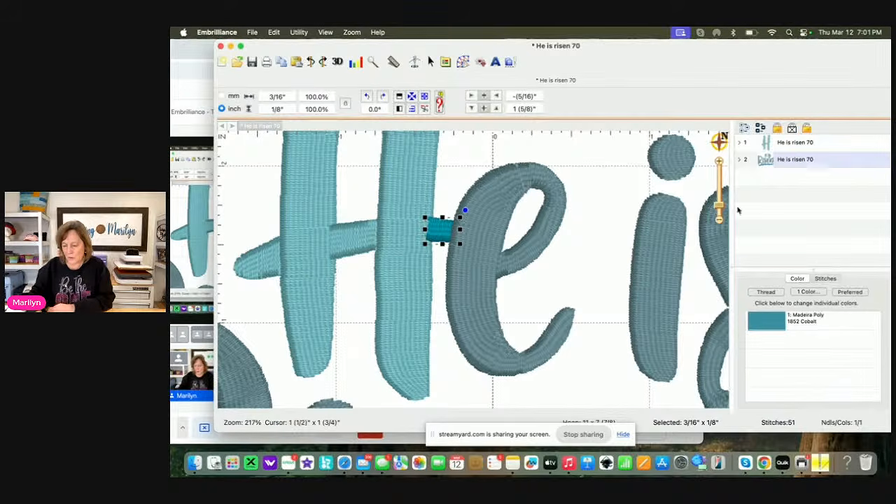
left_click(739, 160)
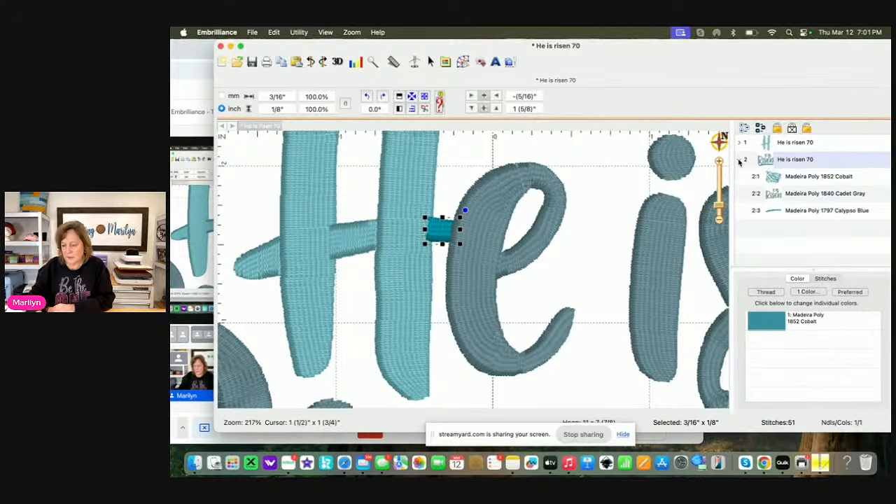
double_click(795, 181)
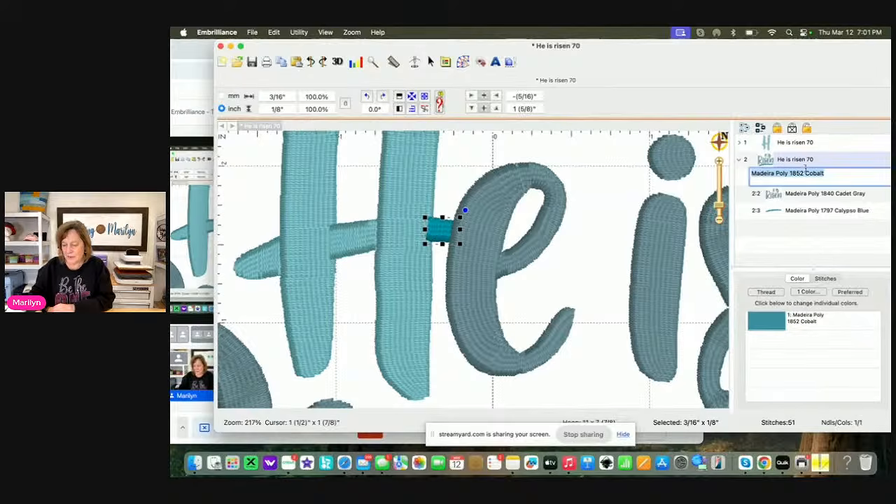
left_click(613, 242)
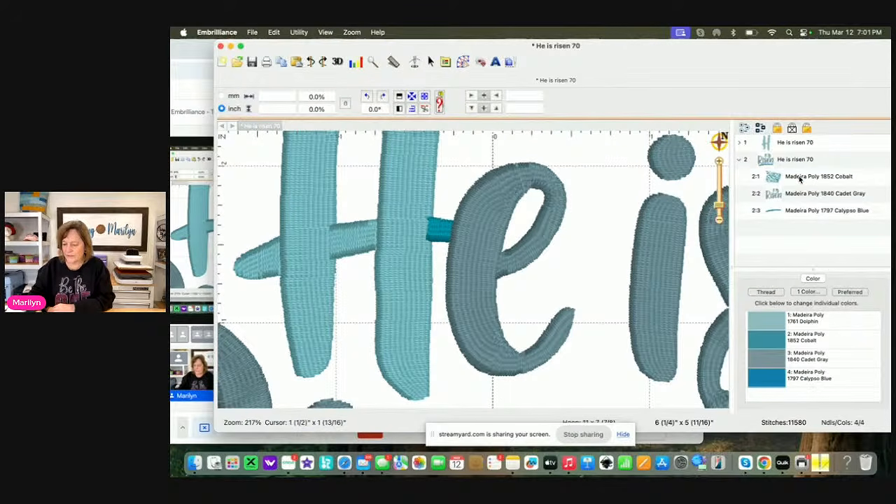
left_click_drag(799, 179, 792, 137)
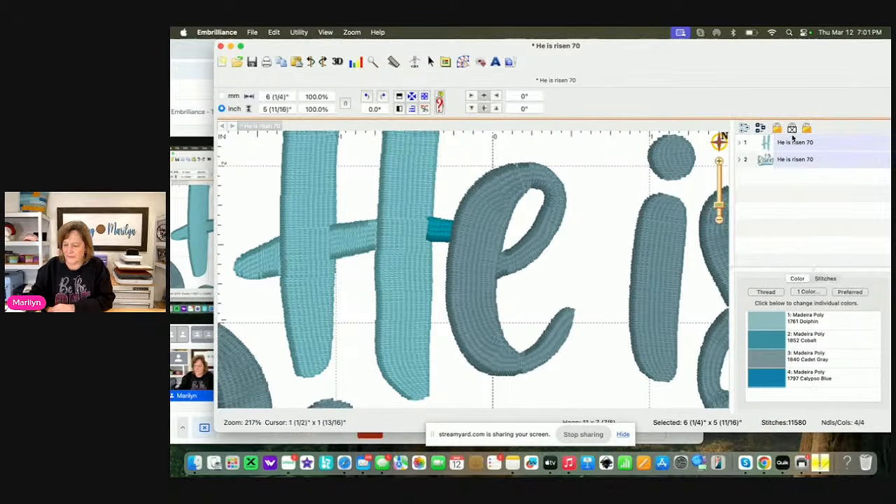
Reorder the Dolphin "H" object to stitch after the Cobalt crossbar piece and before the Cadet Gray lettering
left_click(739, 160)
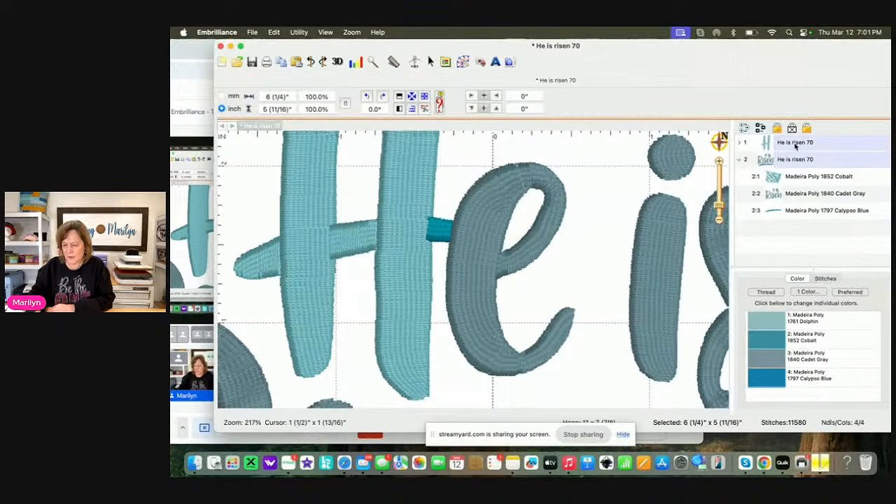
left_click(606, 220)
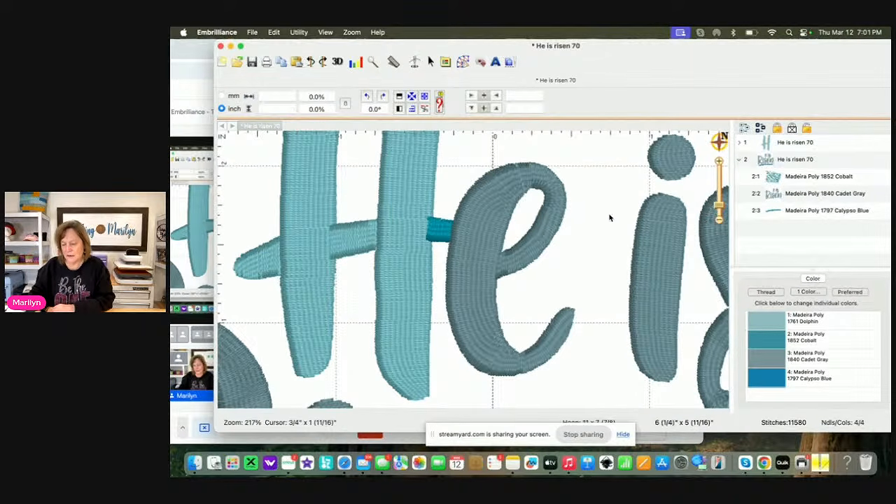
left_click_drag(783, 144, 788, 204)
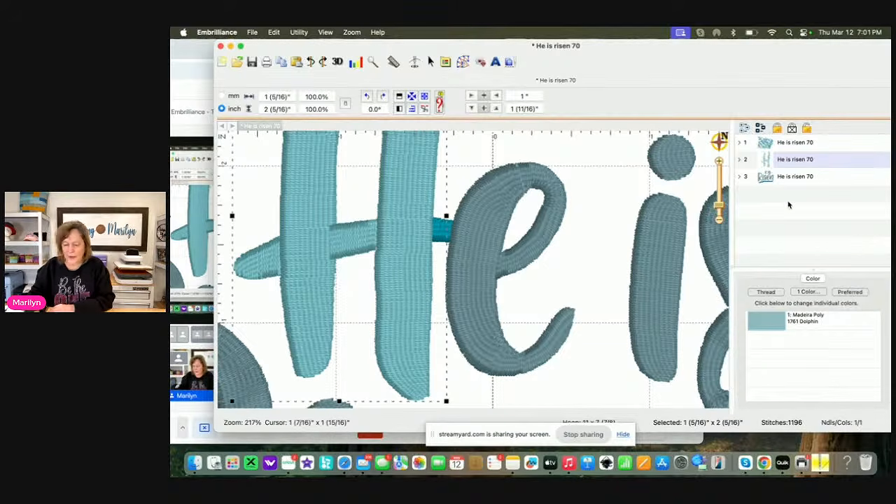
left_click(592, 195)
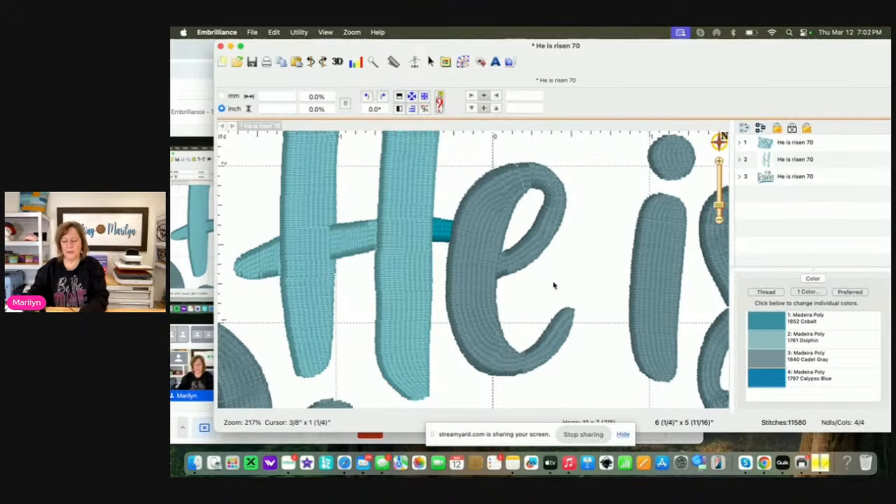
Insert a color change to Madeira Poly 1975 Colonial Blue at stitch 7227, where the connector between the "s" and "e" of Risen begins
left_click_drag(558, 294, 413, 240)
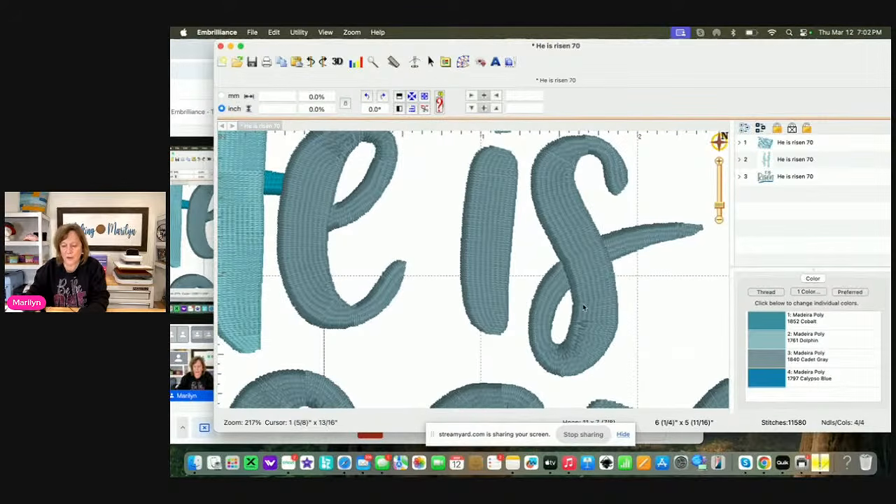
left_click_drag(583, 307, 539, 203)
left_click_drag(597, 315, 633, 217)
left_click_drag(511, 260, 727, 322)
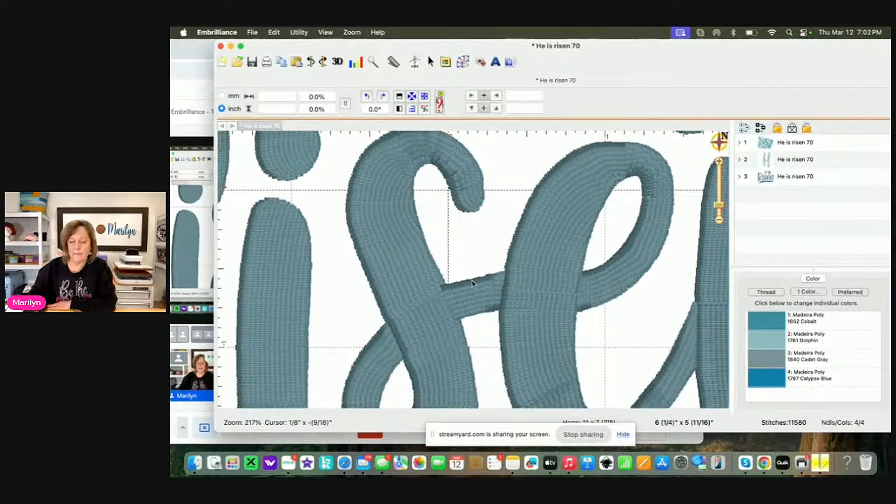
left_click(415, 63)
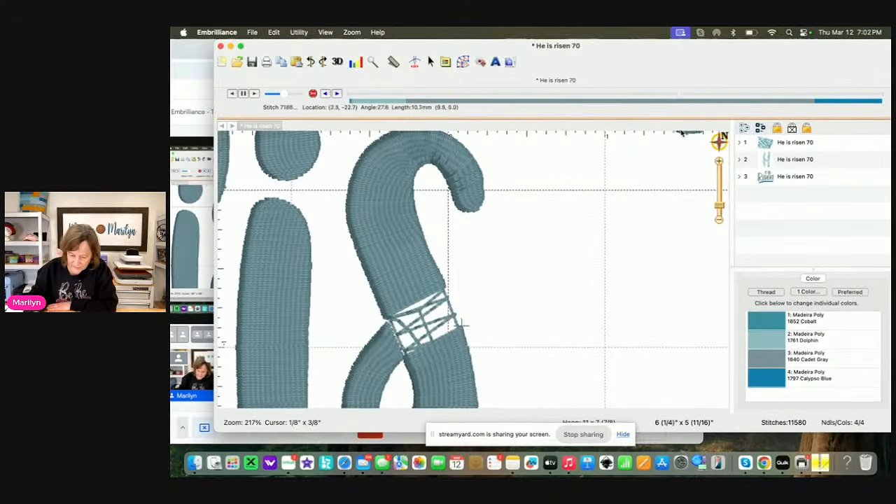
left_click(326, 95)
left_click(325, 96)
left_click(325, 96)
left_click(326, 95)
left_click(326, 95)
left_click(325, 95)
left_click(325, 95)
left_click(326, 95)
left_click(326, 96)
left_click(325, 96)
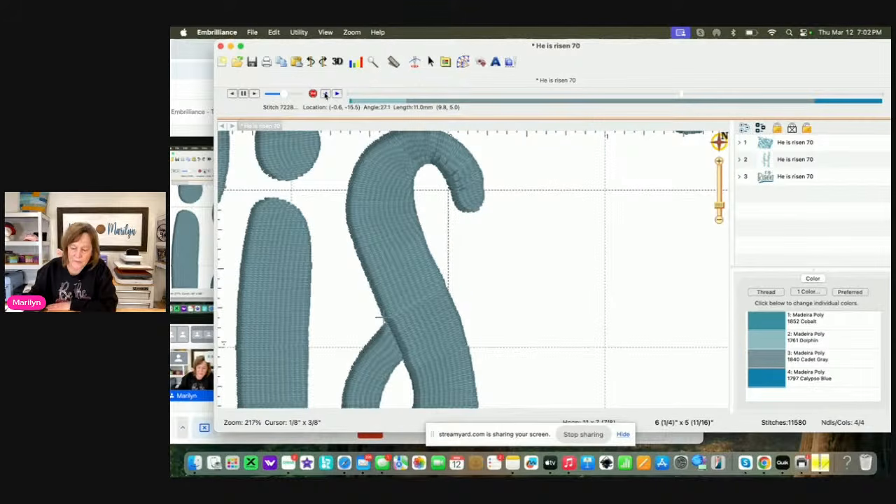
left_click(325, 94)
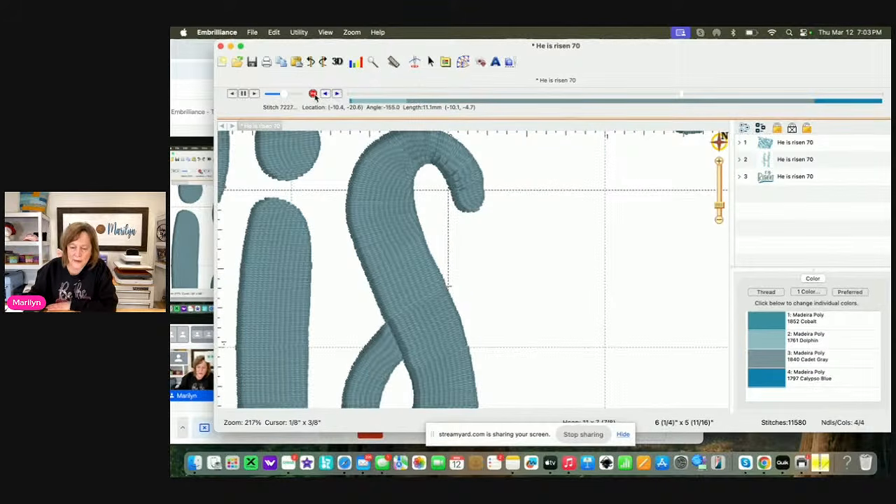
left_click(313, 95)
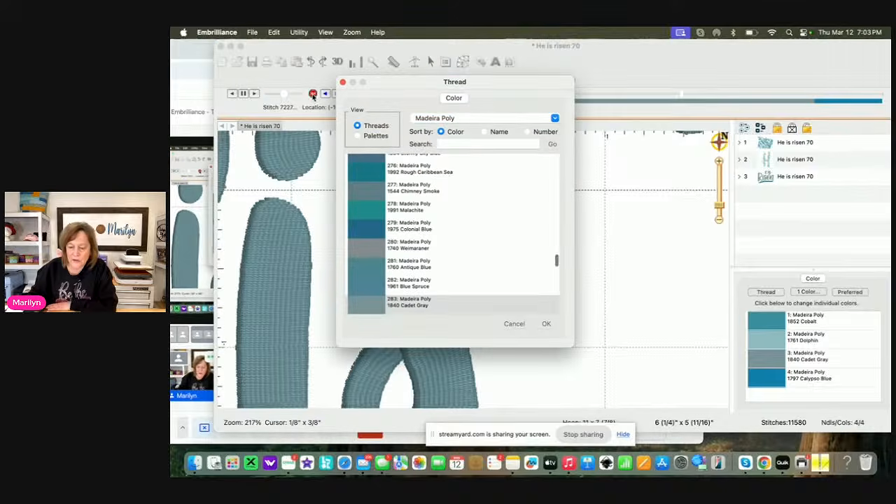
left_click(377, 229)
left_click(546, 323)
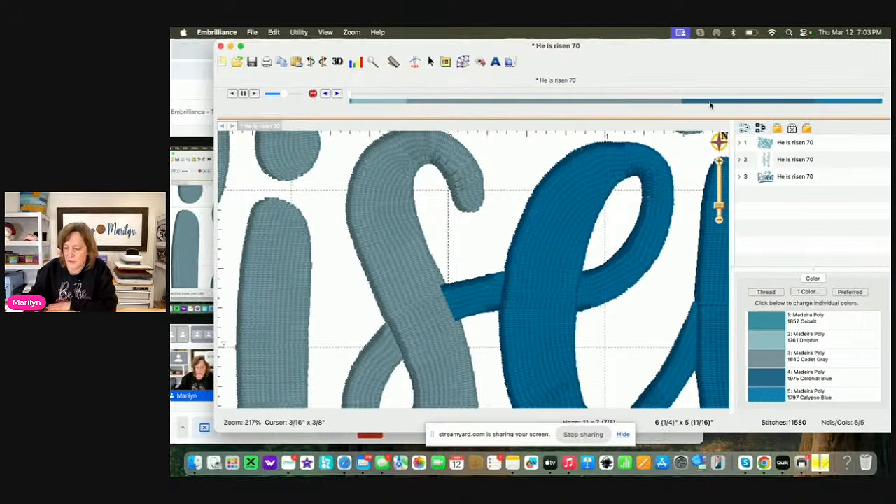
Insert a color change to Madeira Poly 1992 Rough Caribbean Sea at stitch 7336, where the connector between "s" and "e" ends
left_click(679, 93)
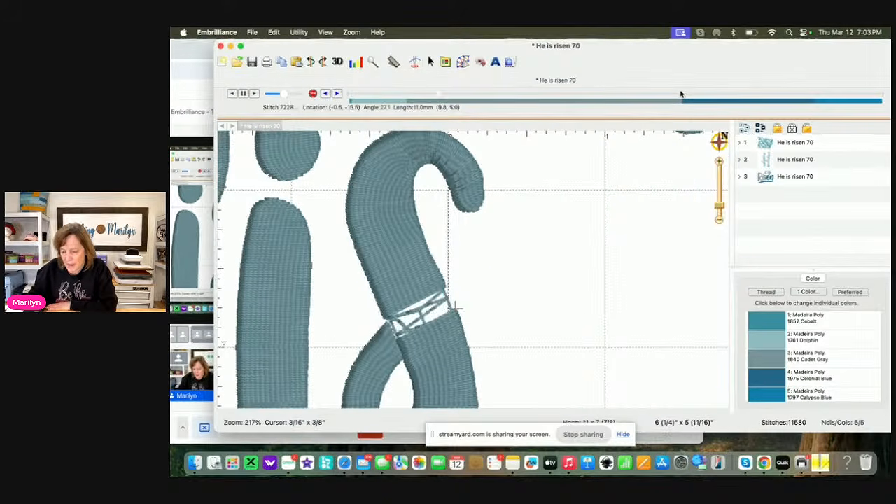
left_click_drag(681, 93, 687, 93)
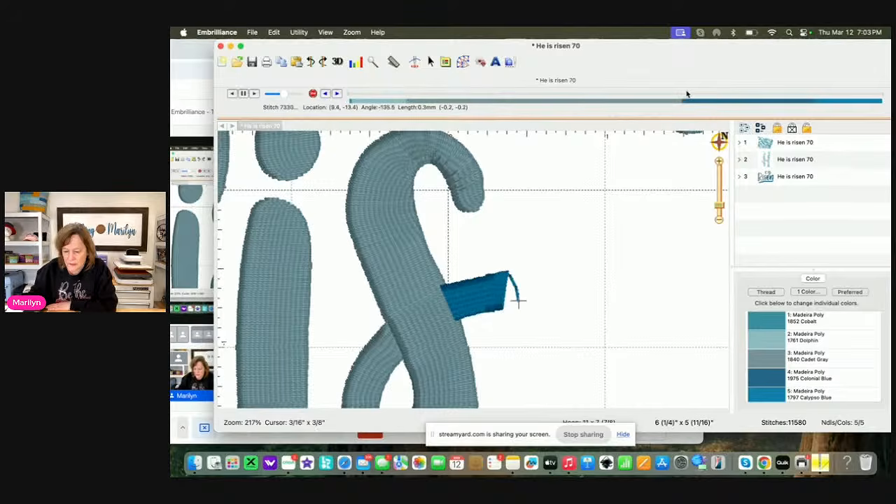
left_click(325, 94)
left_click(325, 94)
left_click(325, 94)
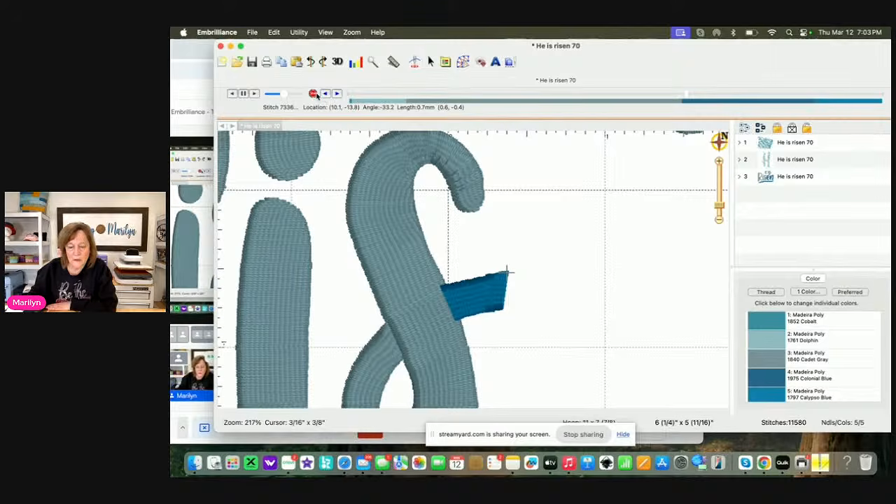
left_click(312, 94)
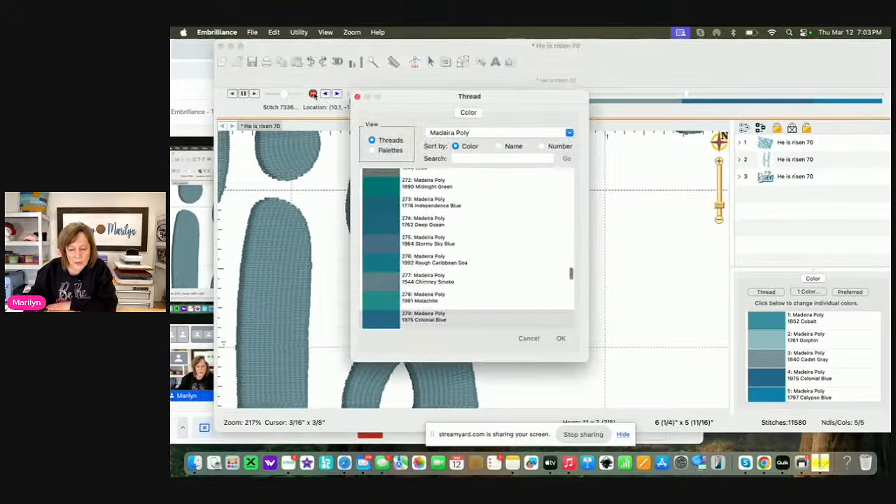
left_click(390, 266)
left_click(561, 338)
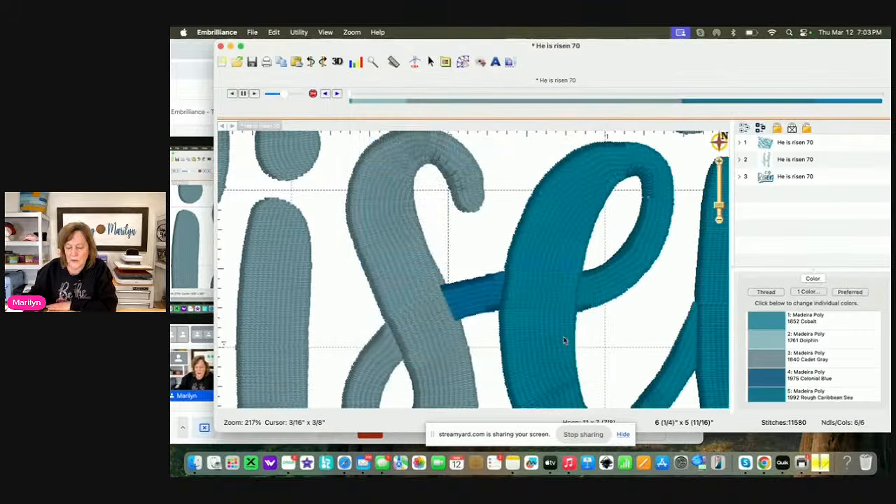
Try to move the Colonial Blue connector piece above the Cadet Gray lettering in the third object's color order
left_click(481, 292)
scroll(806, 217, "down", 2)
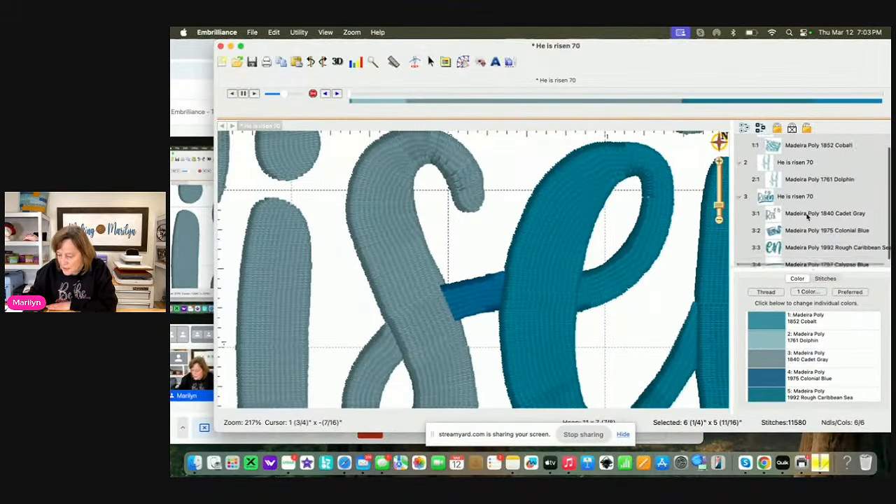
left_click(804, 221)
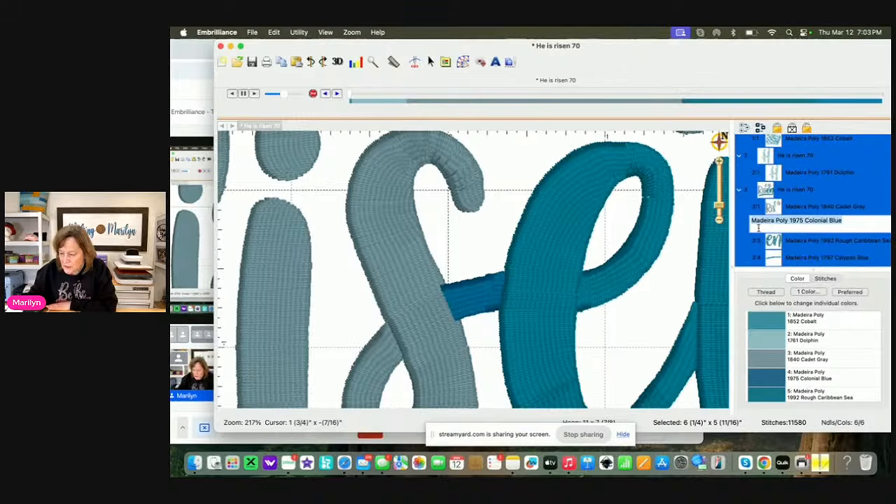
left_click(668, 301)
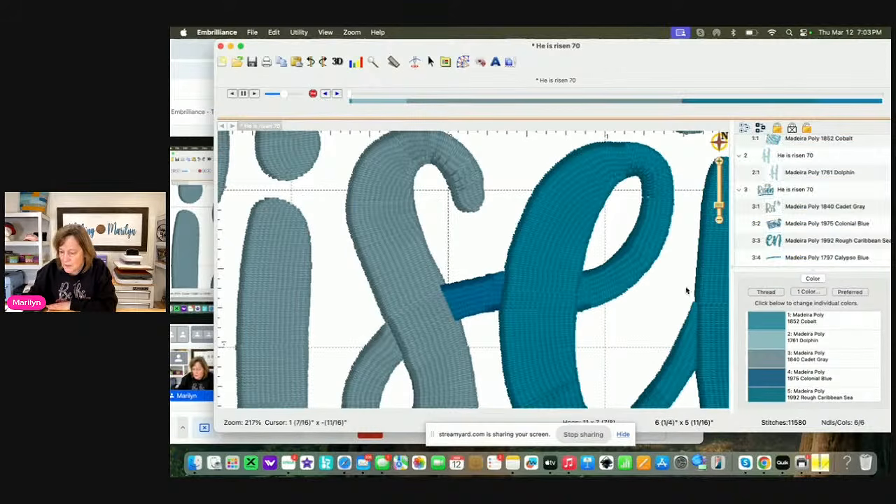
left_click(789, 224)
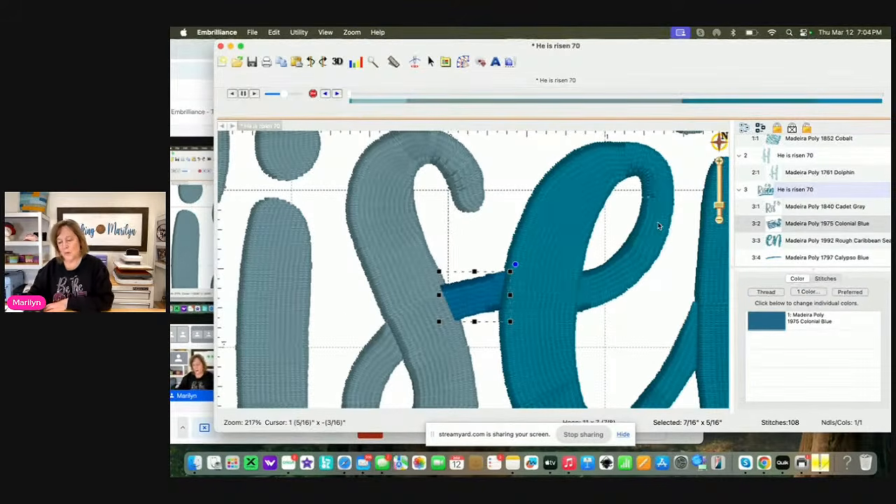
double_click(790, 221)
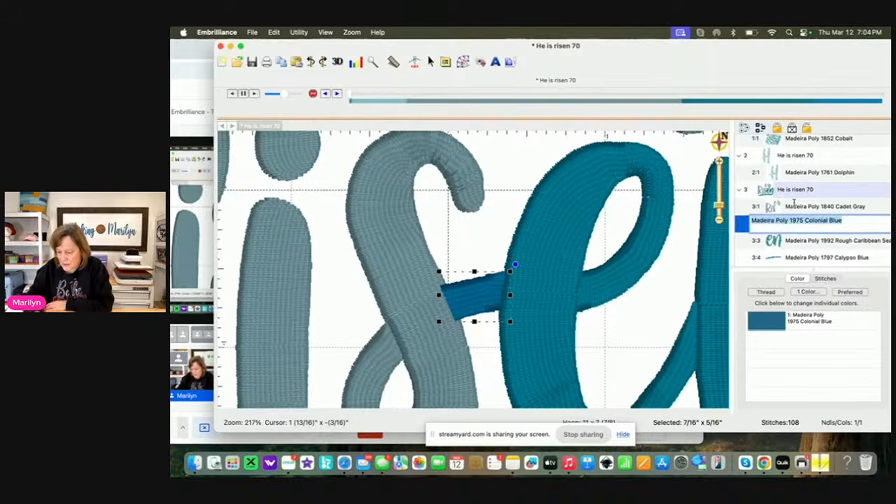
left_click(650, 299)
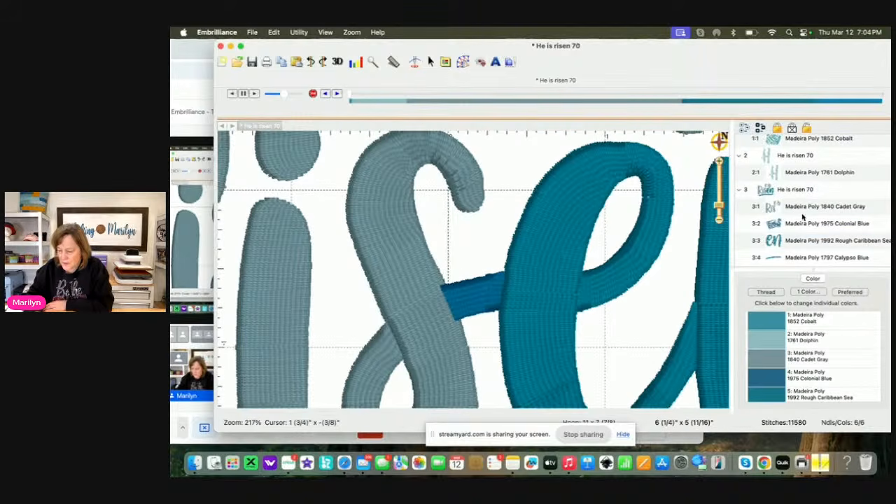
left_click_drag(804, 223, 798, 200)
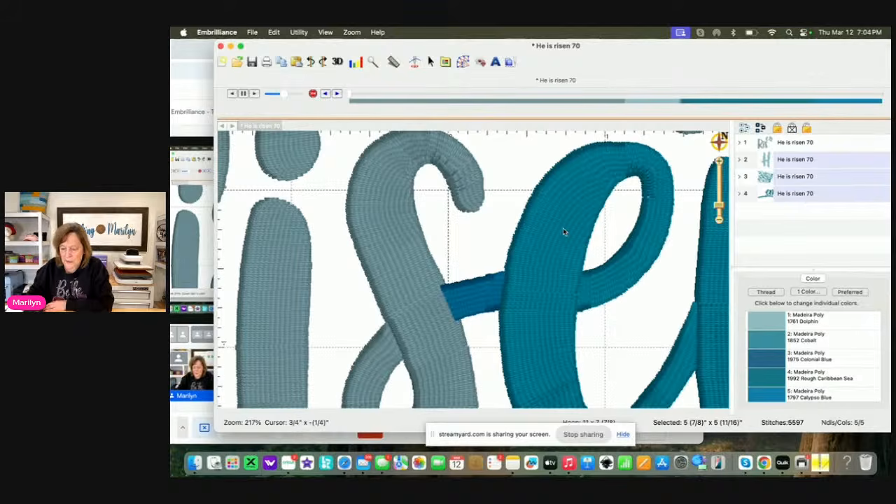
Expand the fourth object's color list and check which stitches its Colonial Blue entry and whole object cover
left_click(740, 194)
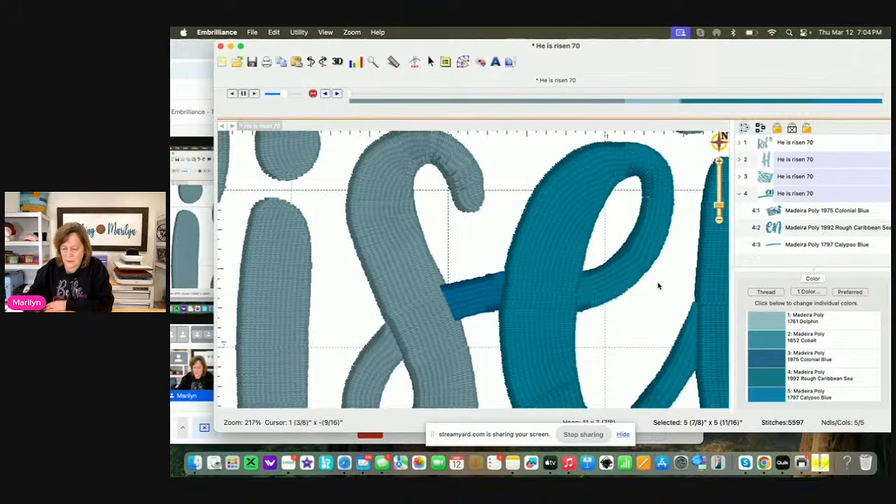
left_click(644, 302)
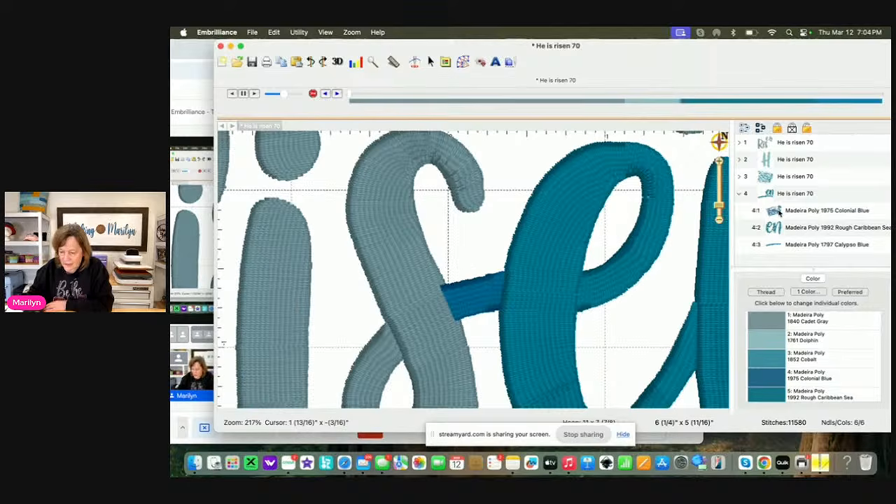
left_click(777, 210)
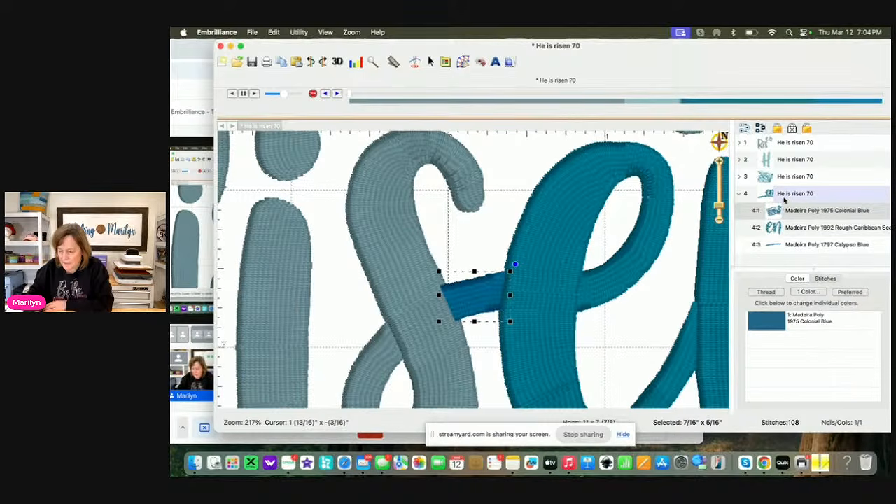
left_click(784, 194)
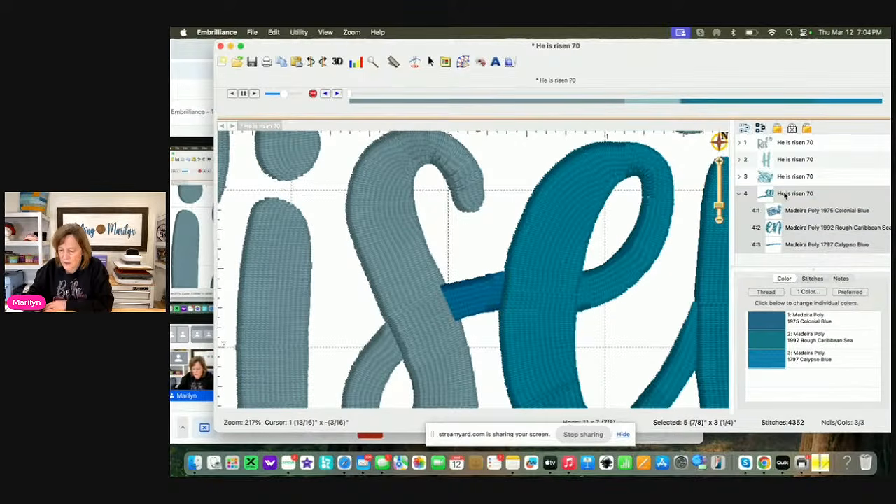
Move the Cobalt connector object between the "H" and "e" ahead of the Dolphin "H" object in the stitching order
left_click_drag(719, 210, 719, 217)
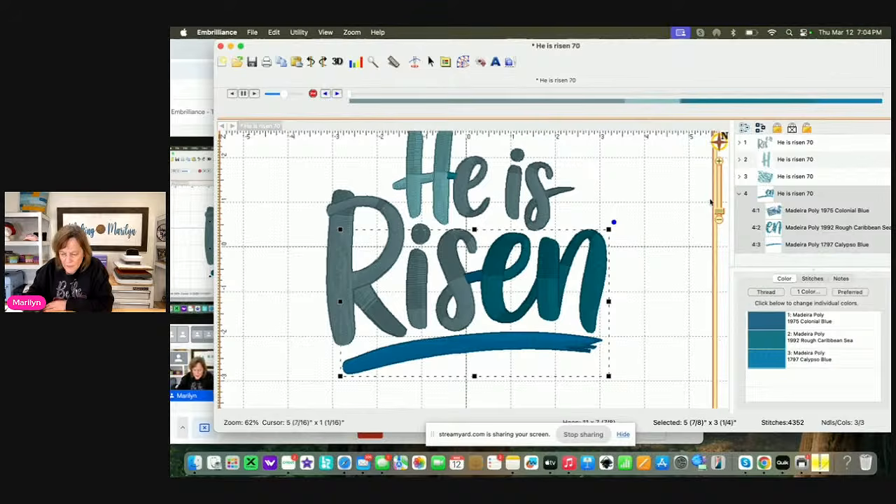
left_click_drag(718, 213, 718, 206)
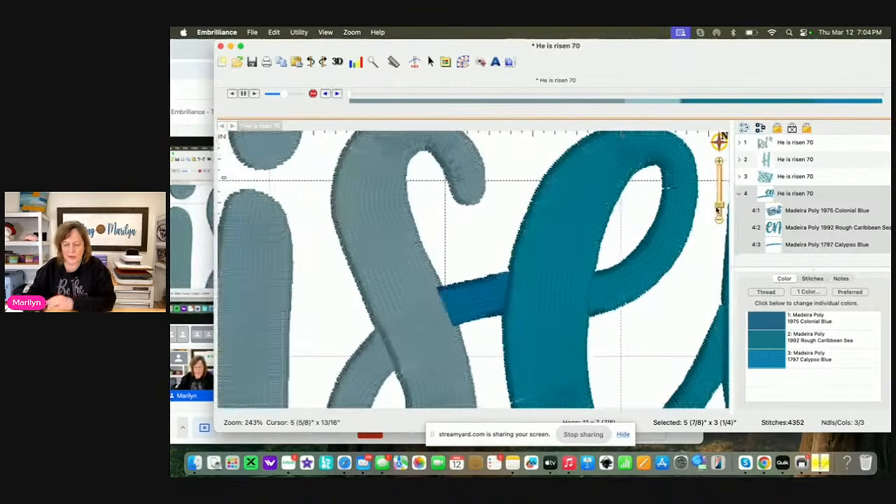
left_click_drag(477, 228, 594, 375)
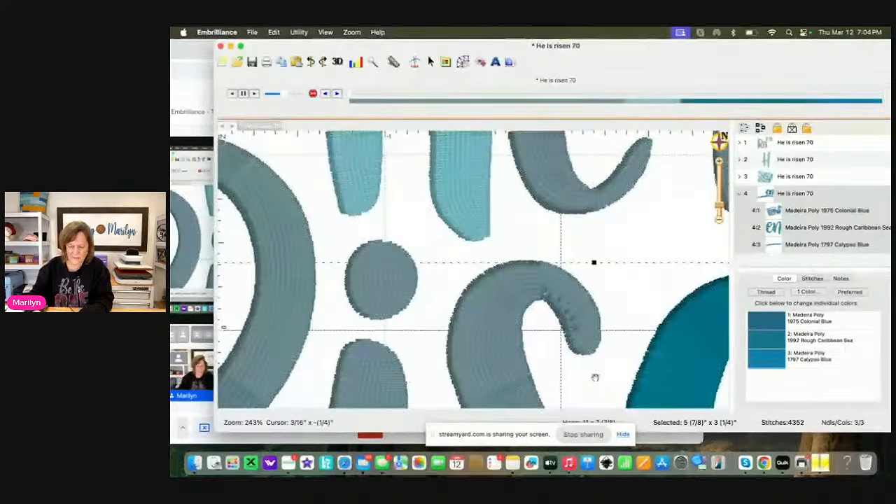
left_click_drag(520, 174, 450, 350)
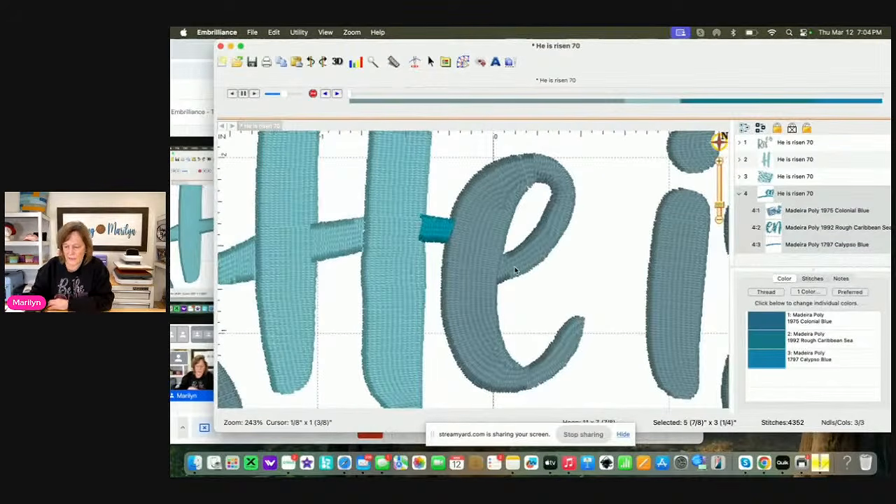
left_click(794, 178)
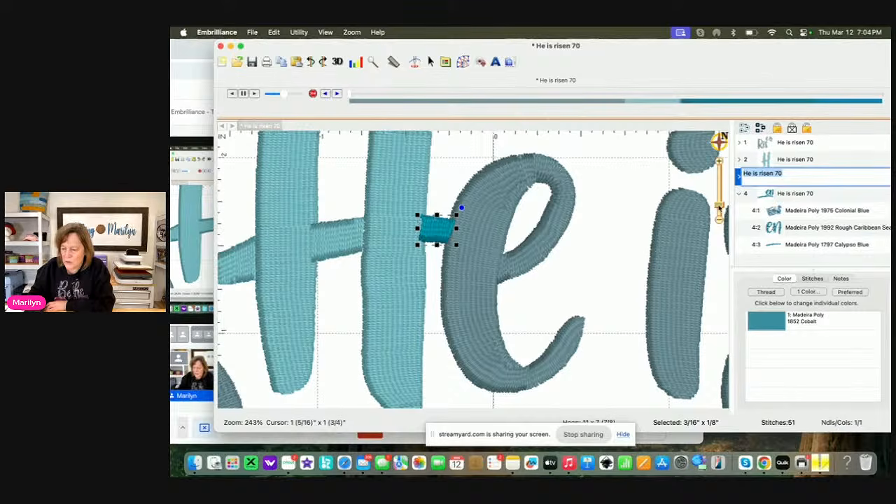
left_click(626, 241)
left_click_drag(790, 178, 787, 154)
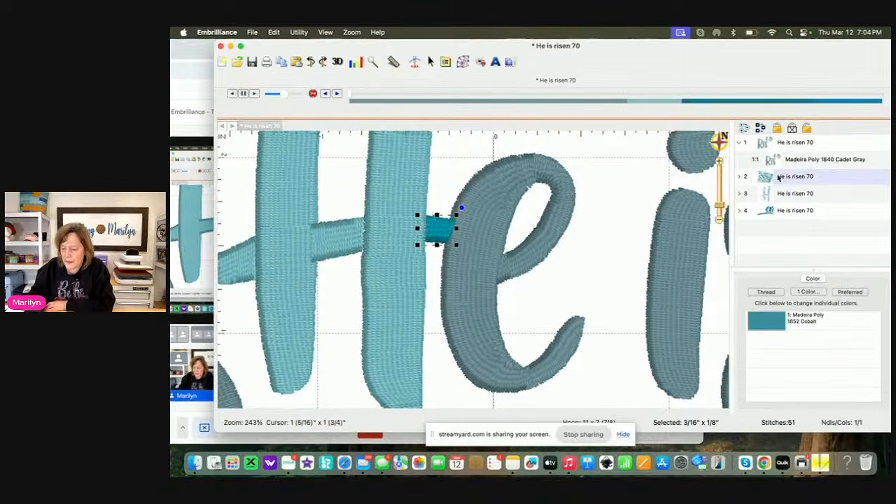
Try to reorder the Cobalt connector object above the Cadet Gray lettering in the object list
double_click(786, 177)
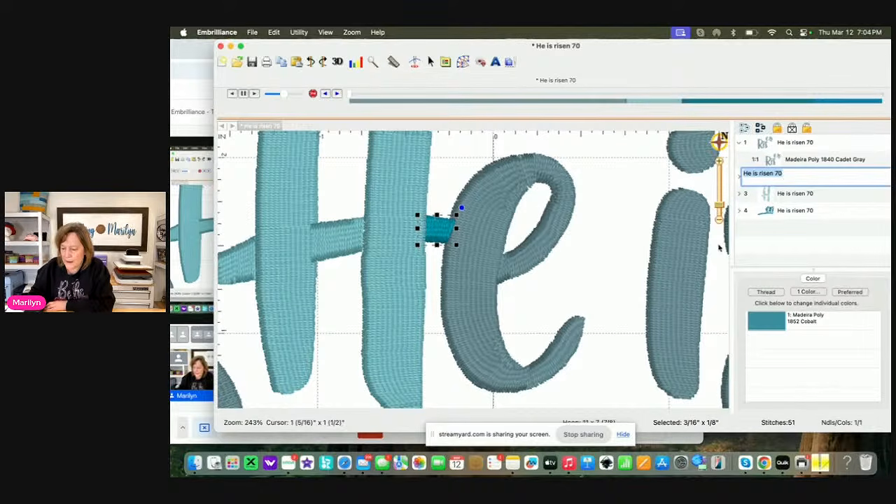
left_click(631, 315)
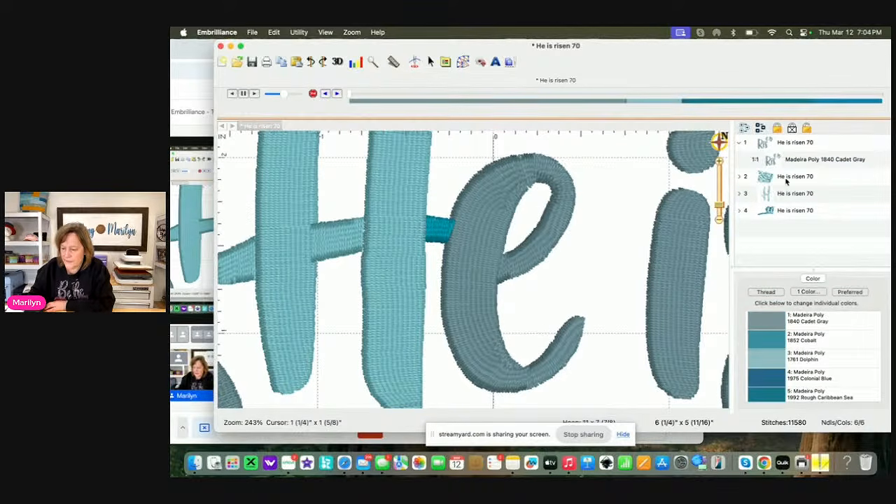
left_click_drag(786, 179, 780, 148)
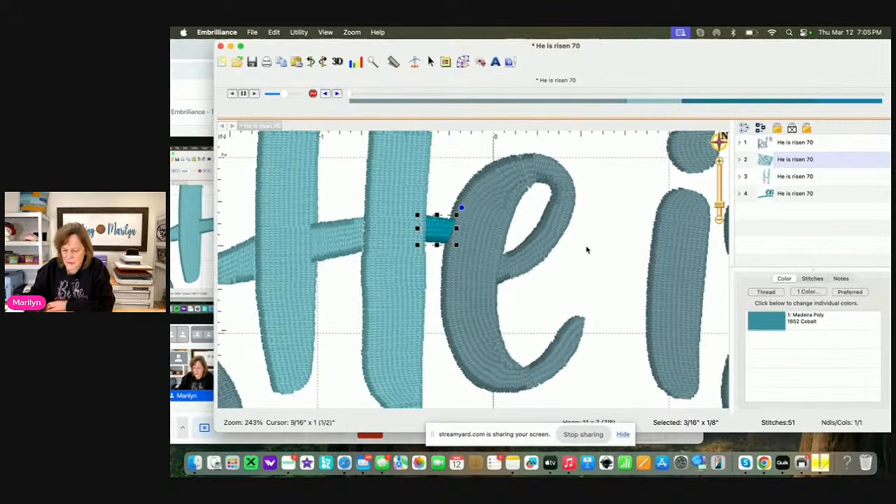
left_click(571, 273)
key("super+a")
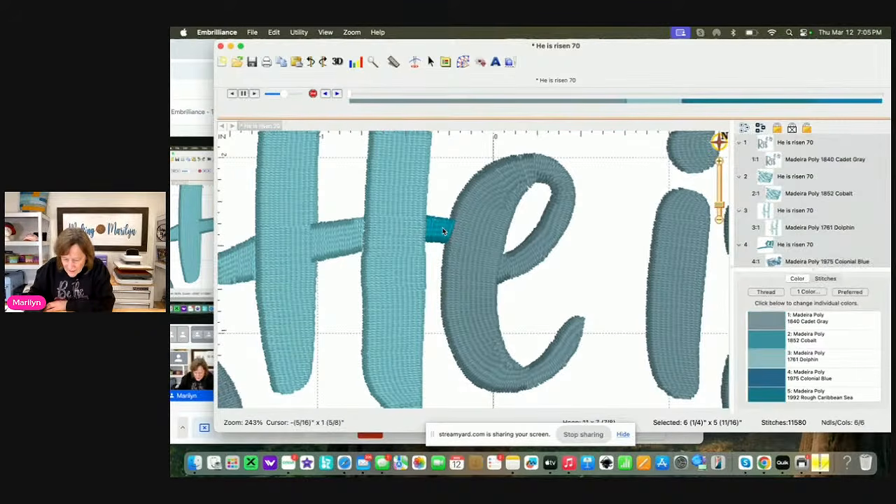
double_click(801, 177)
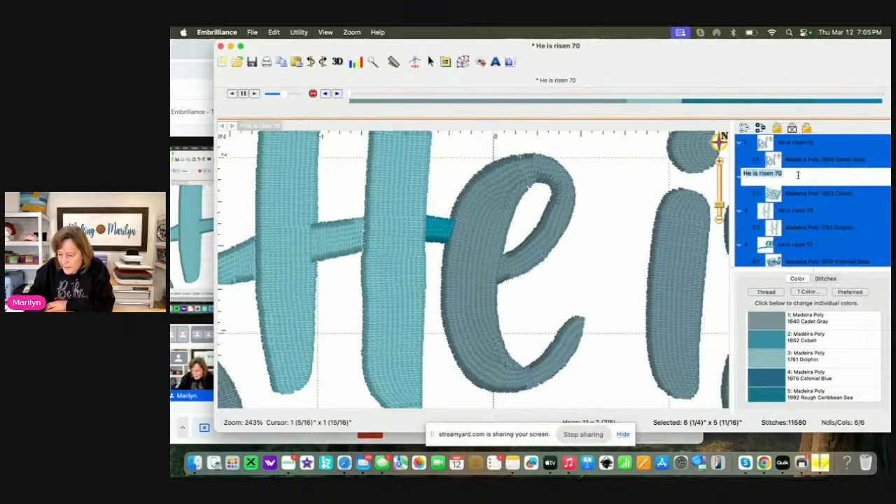
left_click(626, 268)
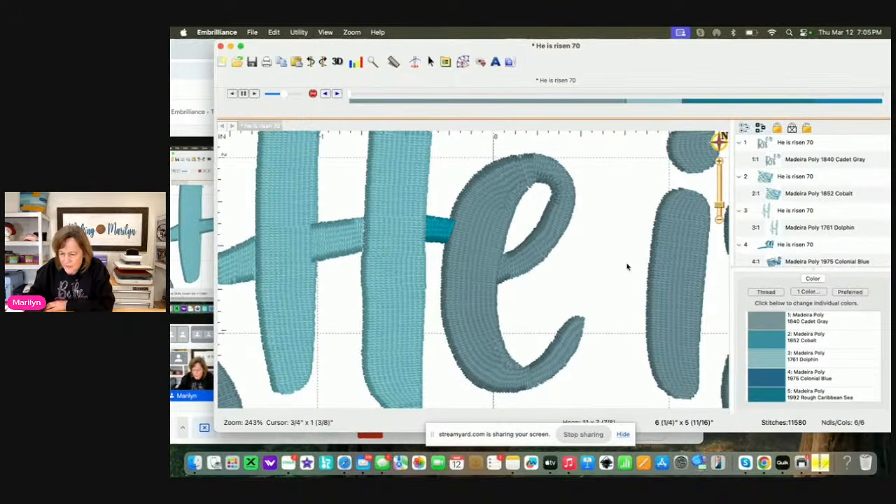
Sequence the Cobalt connector object one place earlier so it stitches before the Cadet Gray lettering
left_click(780, 179)
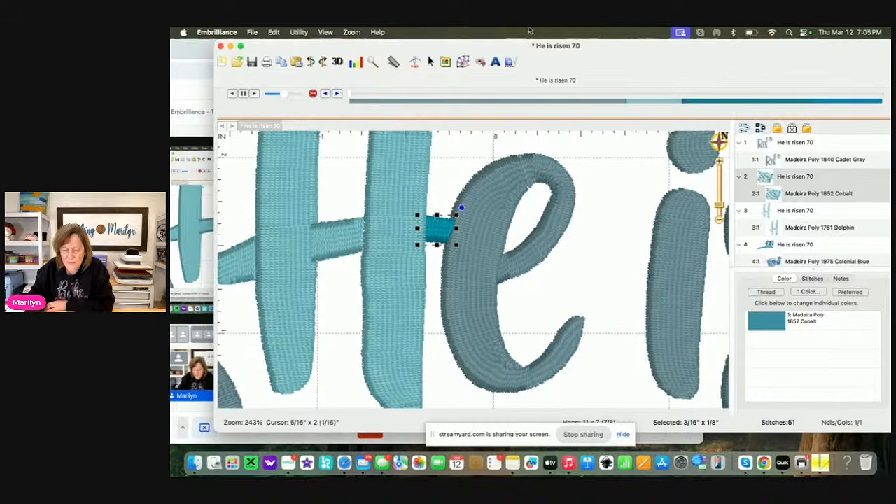
left_click(274, 33)
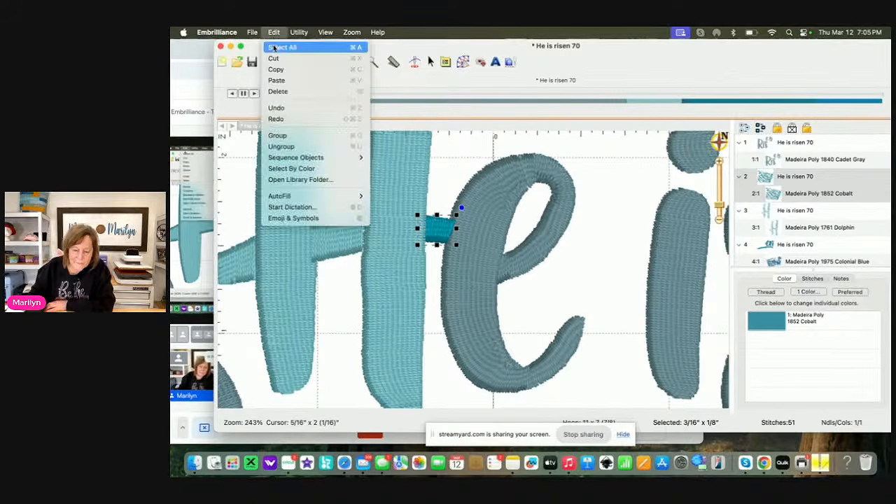
mouse_move(308, 158)
left_click(389, 158)
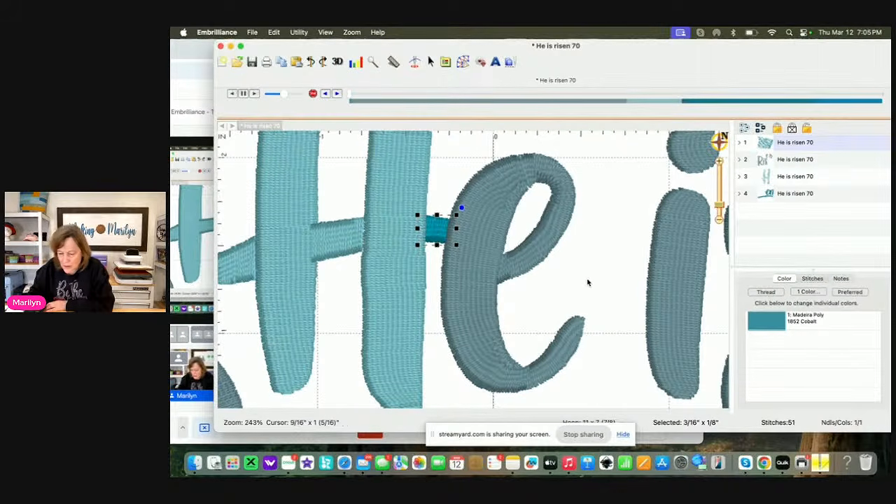
Try to sequence the Colonial Blue connector between the "s" and "e" of Risen one place earlier
scroll(589, 283, "down", 1)
left_click_drag(470, 293, 499, 42)
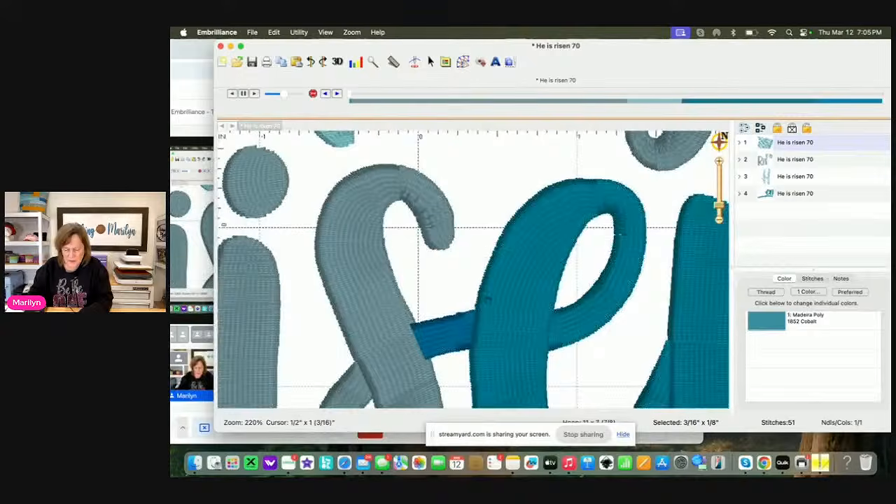
left_click_drag(430, 344, 421, 299)
key("super+a")
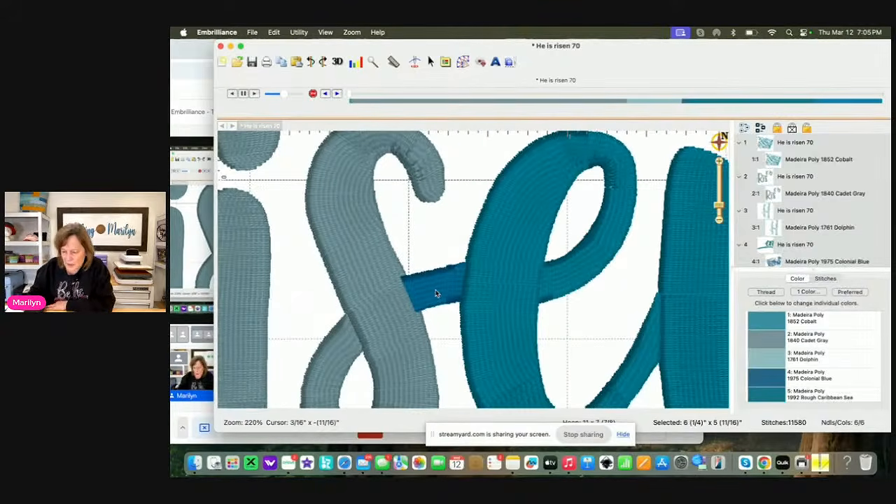
left_click(619, 305)
left_click(793, 261)
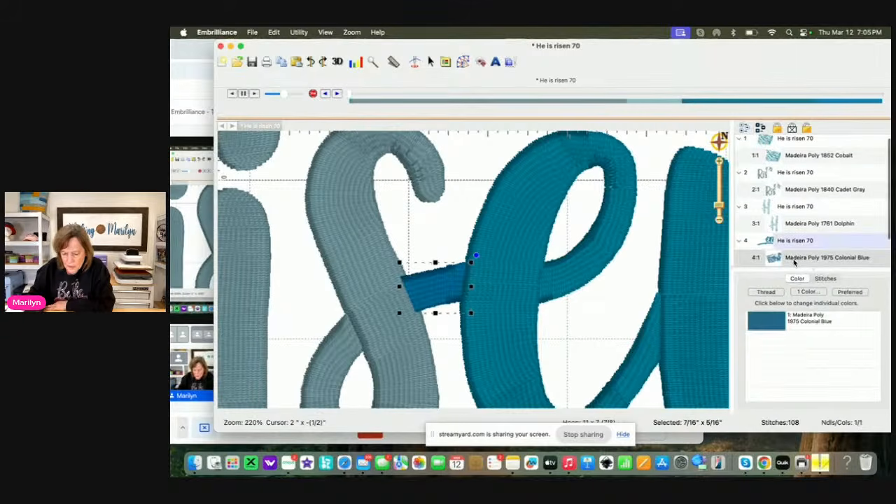
left_click(274, 33)
mouse_move(336, 158)
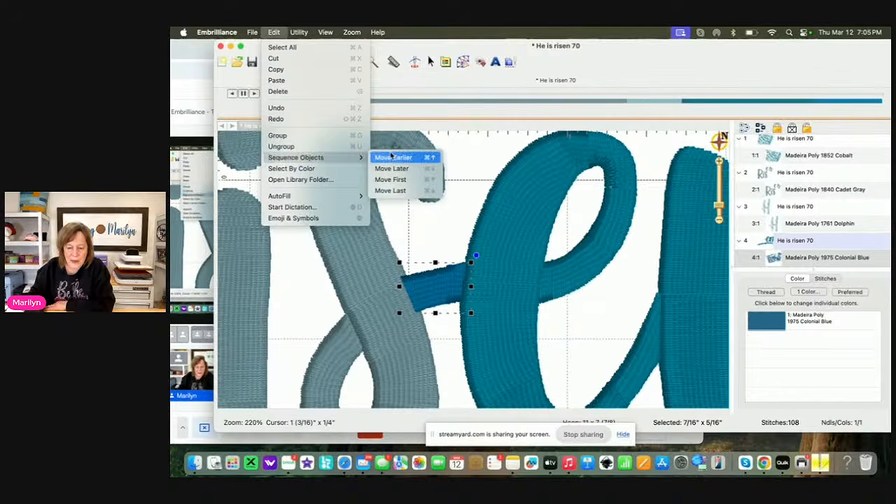
left_click(392, 158)
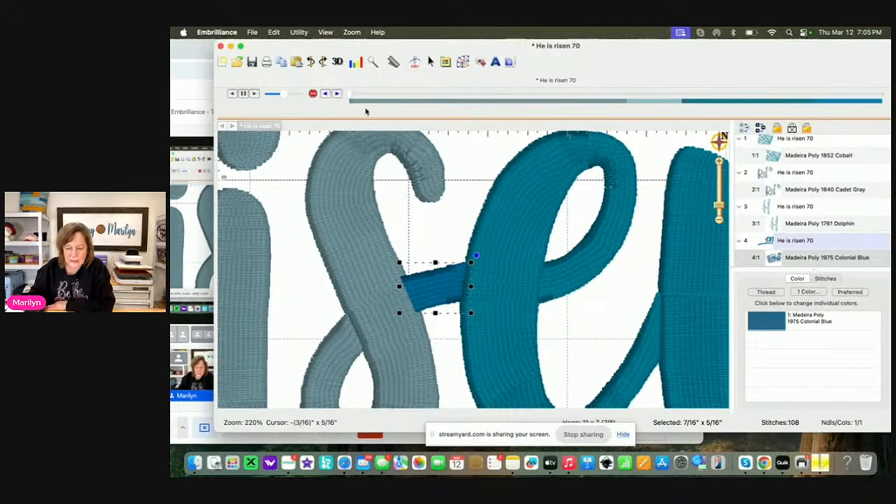
Retry the Move Earlier sequencing command on the selected Colonial Blue connector piece
left_click(298, 32)
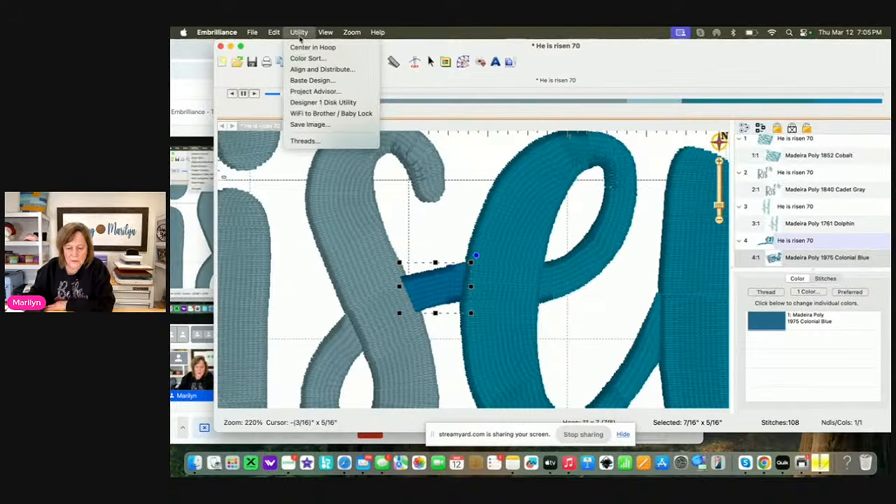
mouse_move(274, 33)
mouse_move(308, 157)
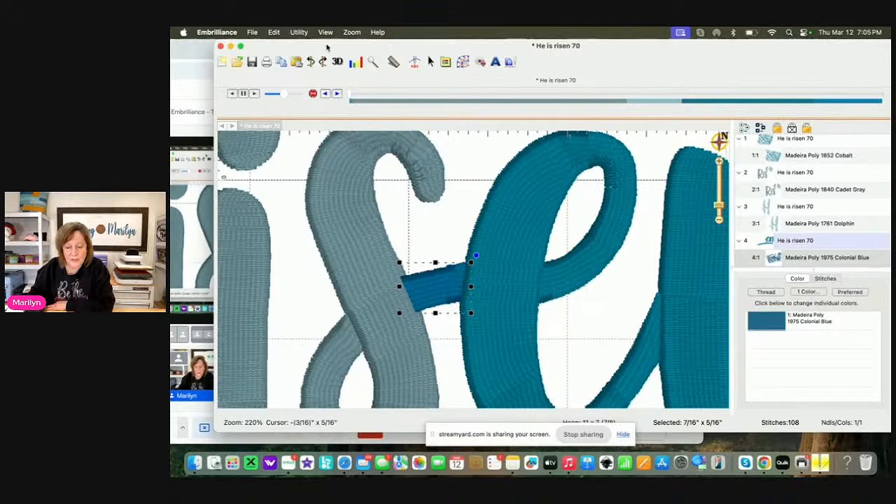
left_click(299, 32)
mouse_move(274, 32)
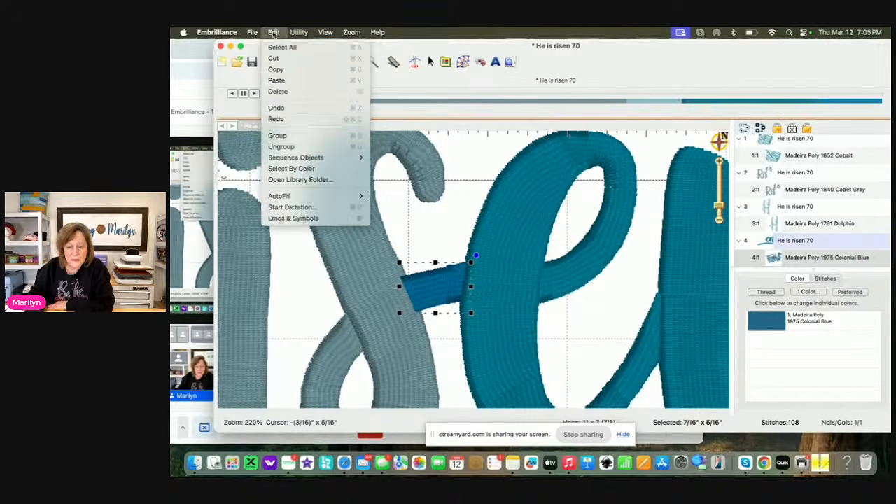
mouse_move(290, 159)
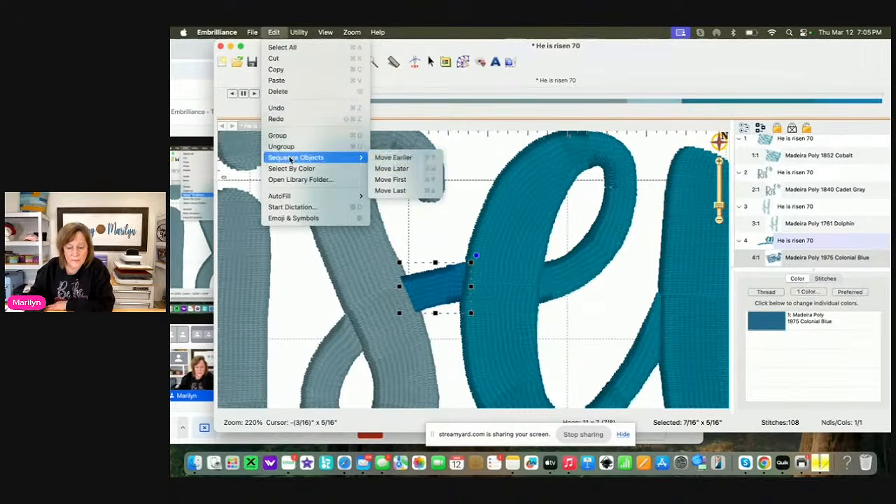
left_click(392, 158)
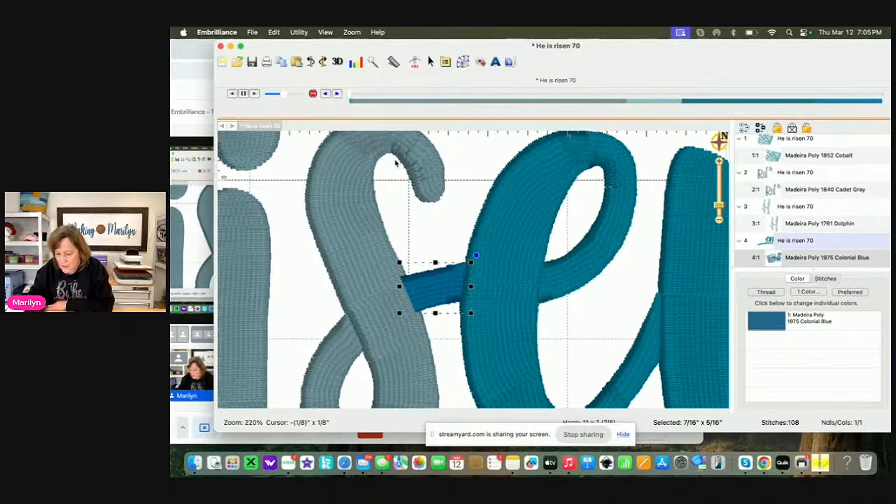
left_click(455, 198)
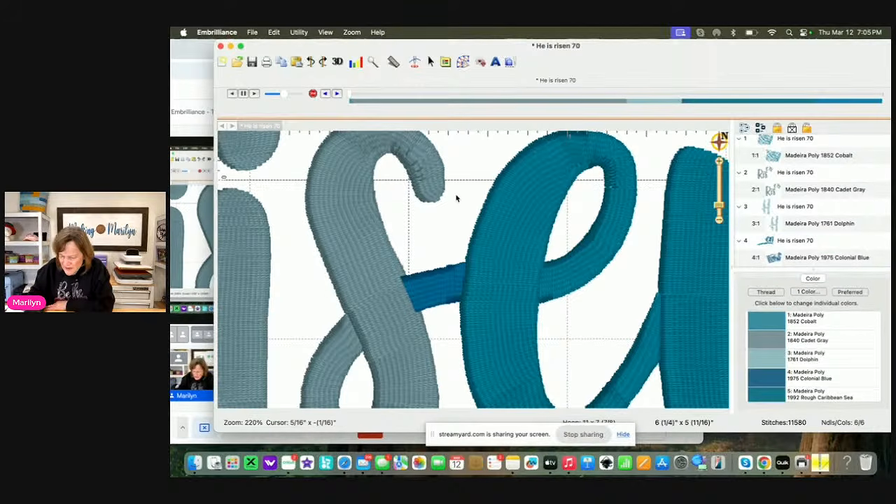
key("super+a")
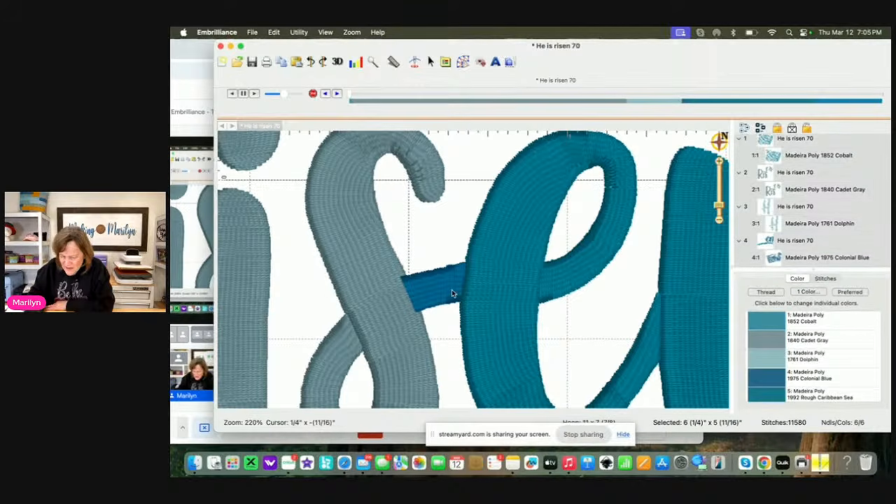
left_click(586, 294)
left_click(793, 258)
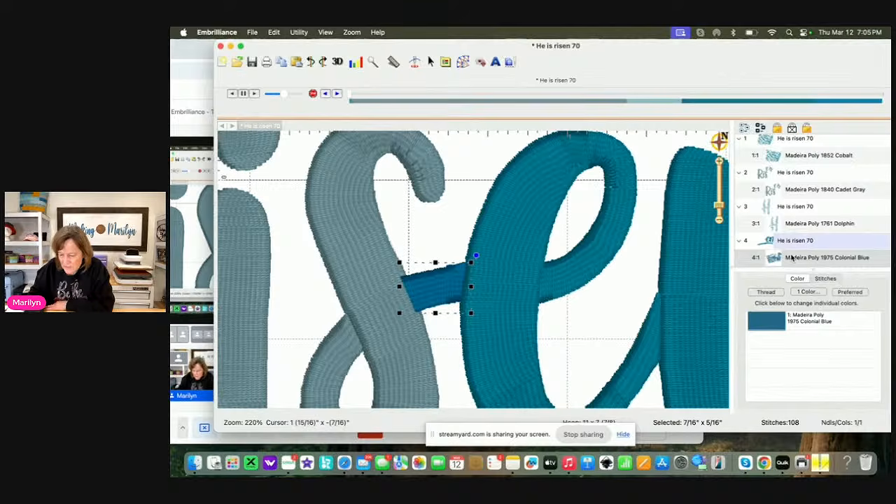
left_click(793, 258)
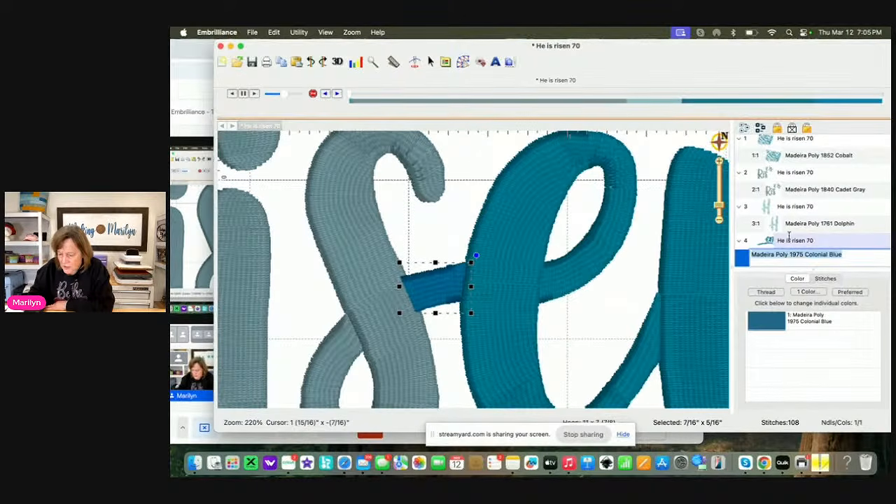
key("super+a")
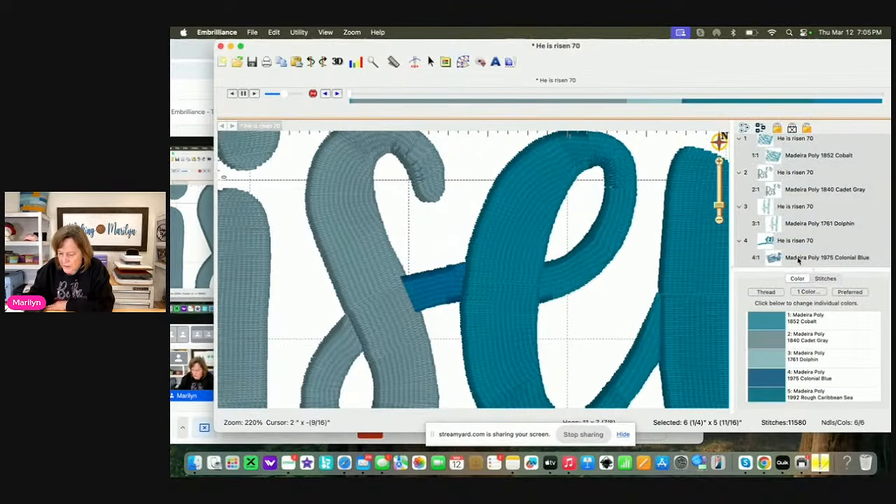
key("Escape")
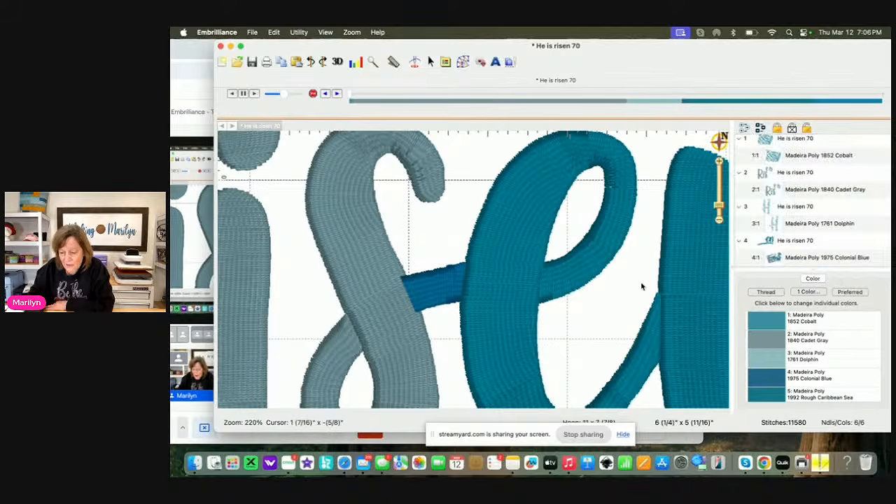
Reorder the object list so the Dolphin "H" stitches first, followed by the Colonial Blue object, the Cadet Gray lettering and the Cobalt connector
left_click_drag(810, 259, 805, 231)
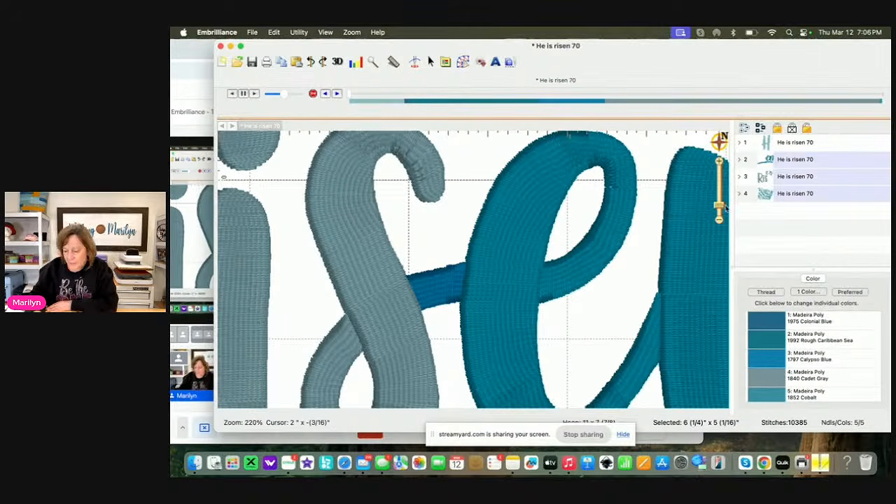
left_click_drag(719, 207, 723, 216)
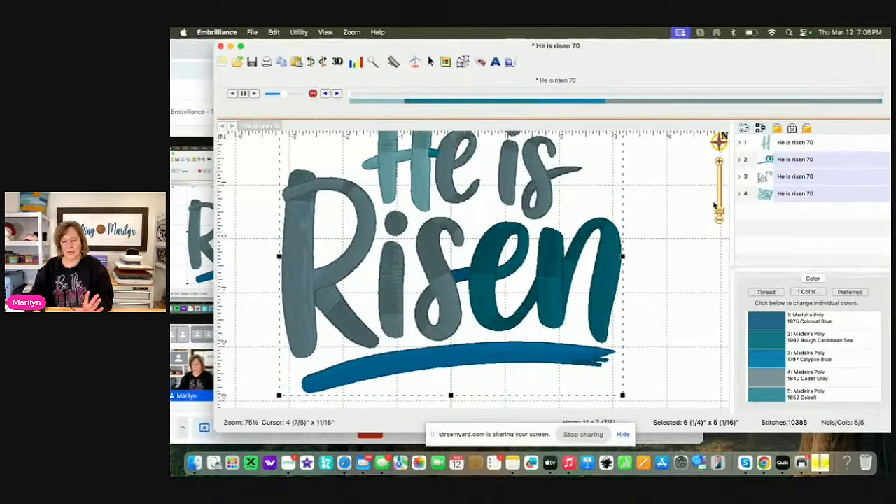
double_click(796, 144)
left_click(683, 214)
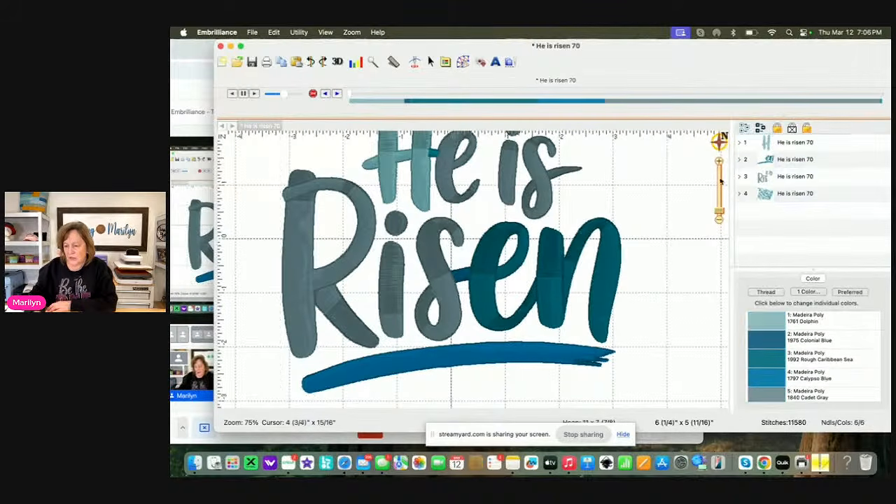
Change the thread color of the "H" in "He" to Madeira Poly 1772 Military Gold
left_click(791, 142)
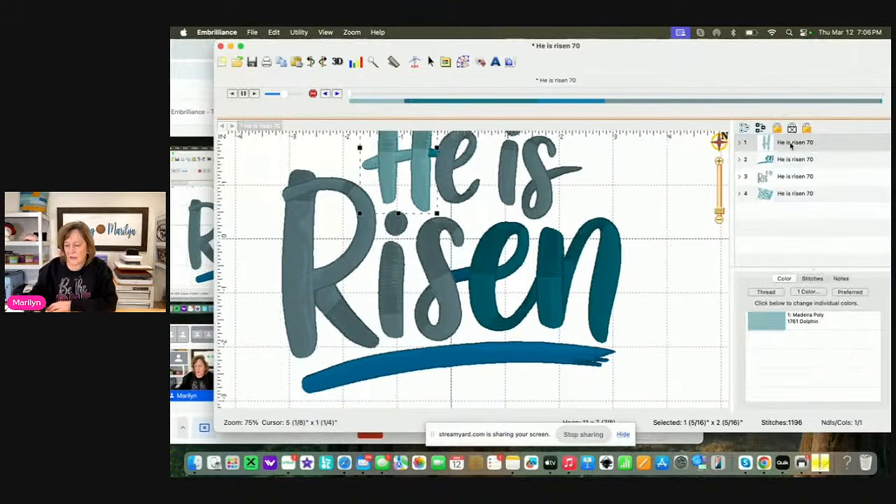
left_click(764, 329)
scroll(442, 279, "up", 15)
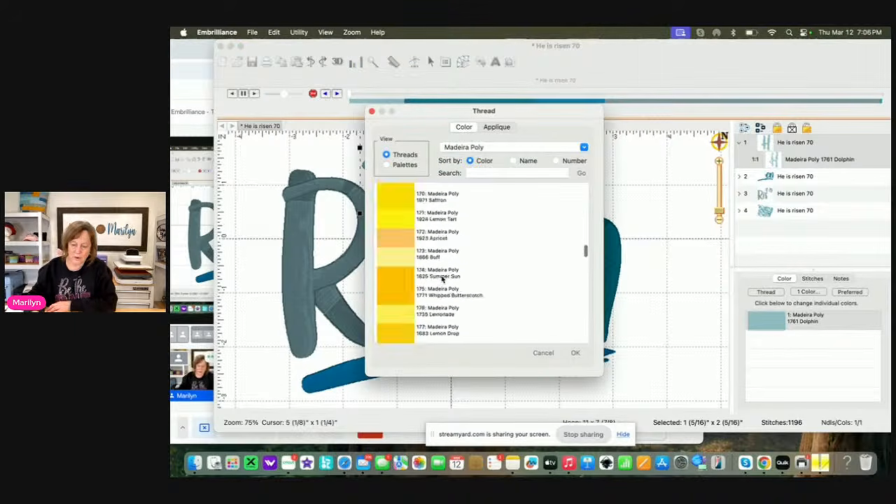
left_click(396, 223)
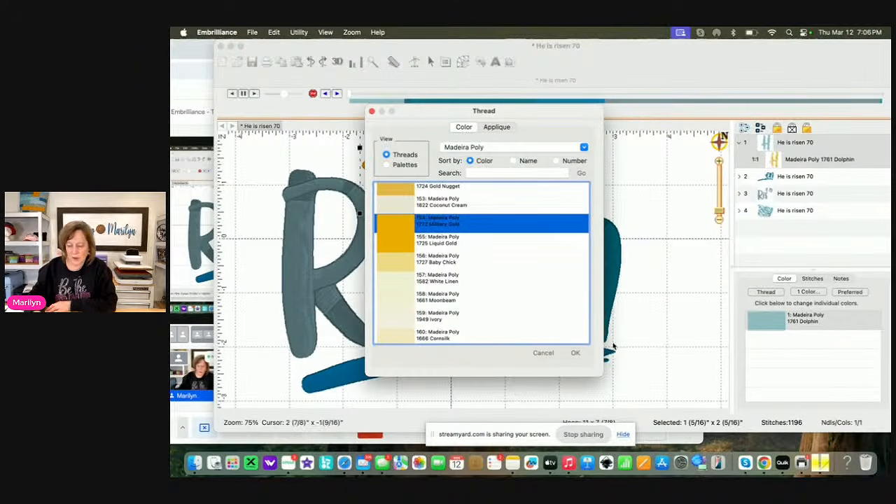
left_click(575, 353)
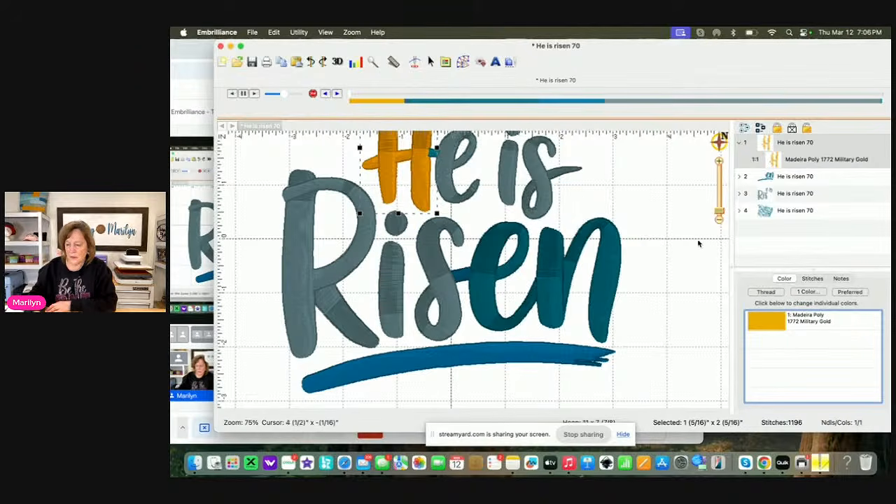
Recolor the Colonial Blue connector between the "s" and "e" of Risen to 1772 Military Gold from the current page palette
left_click(785, 178)
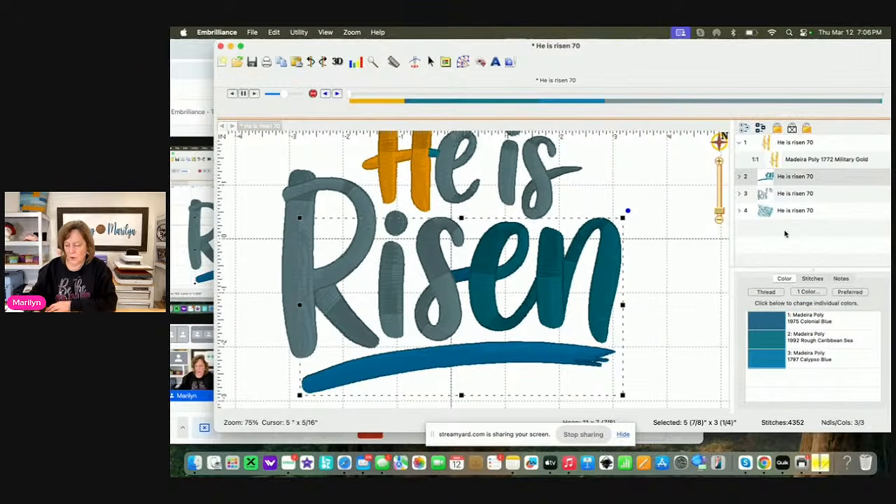
left_click(772, 321)
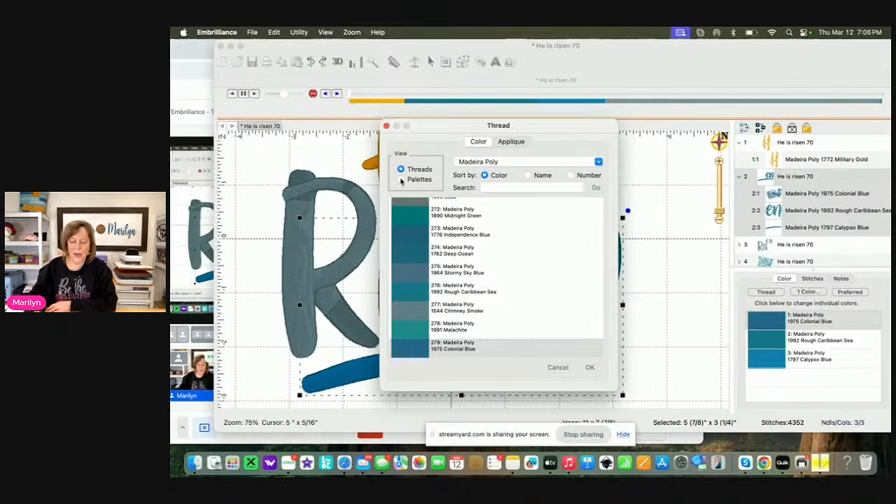
left_click(401, 180)
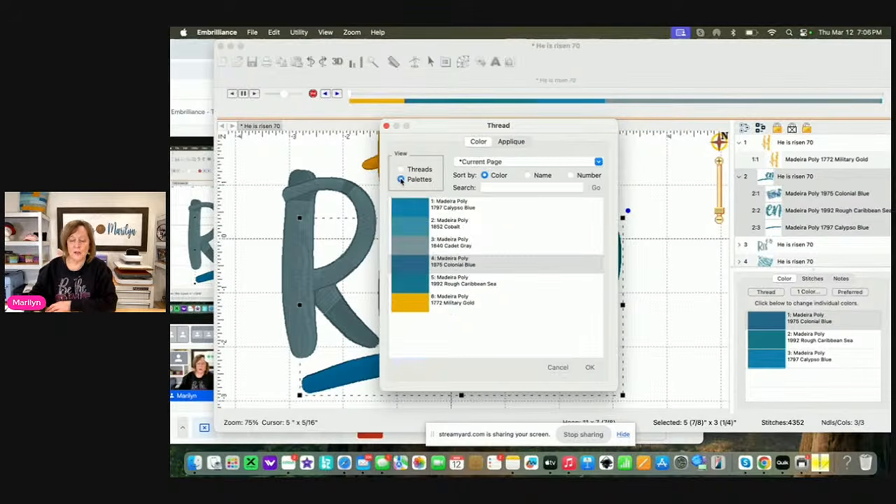
left_click(412, 306)
left_click(588, 368)
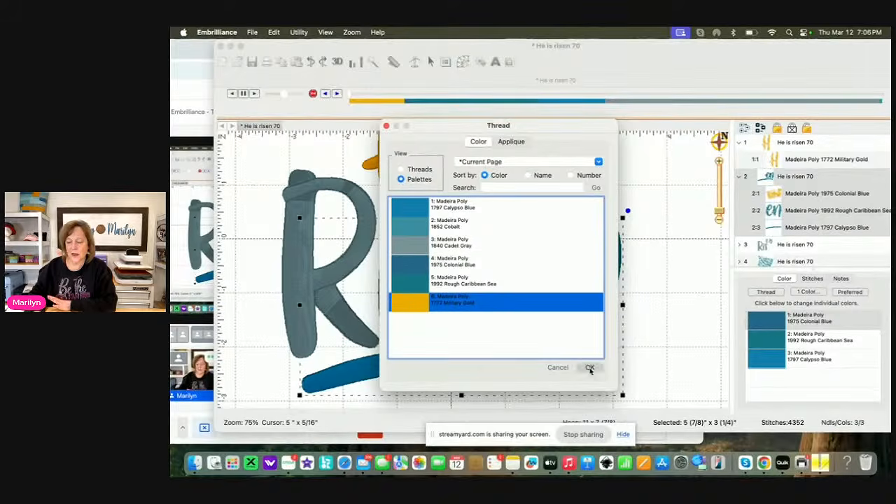
Recolor the Rough Caribbean Sea "en" letters of Risen to 1772 Military Gold
double_click(796, 180)
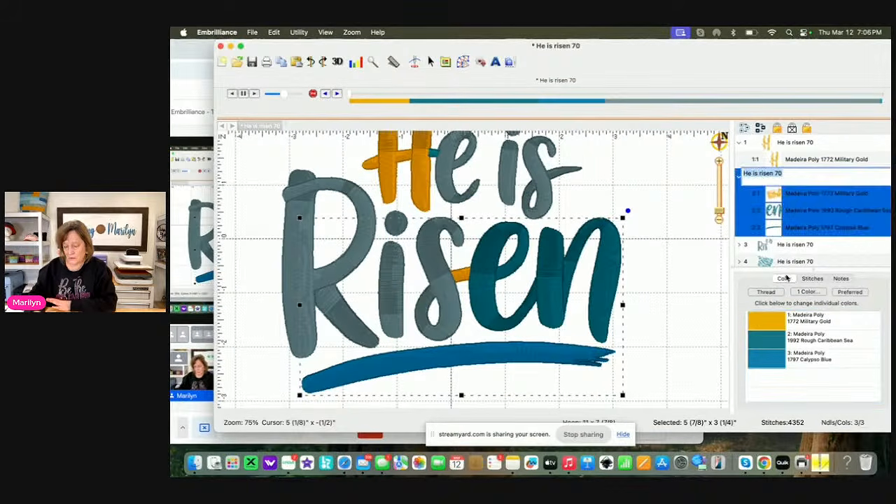
left_click(770, 339)
left_click(433, 299)
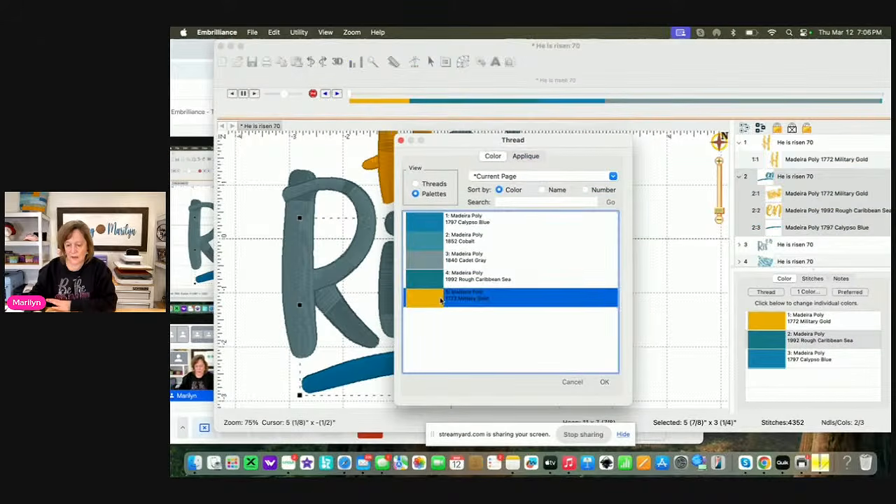
left_click(603, 382)
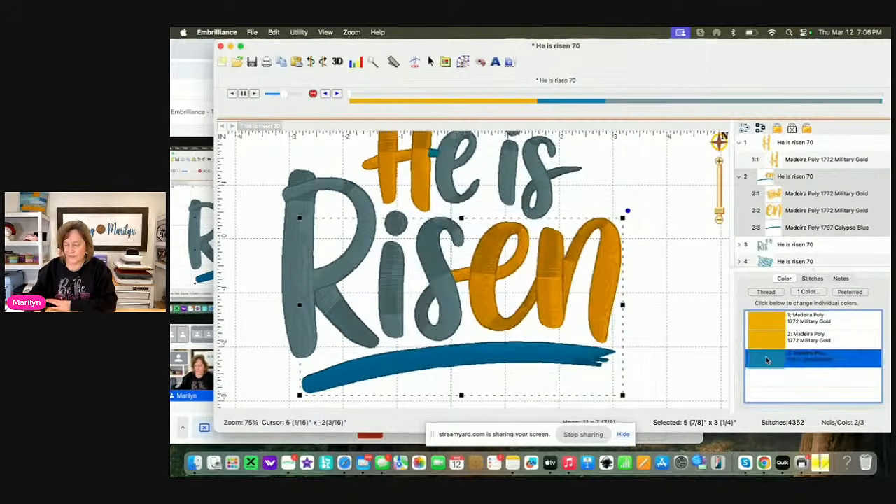
Recolor the Calypso Blue underline swoosh below Risen to 1772 Military Gold
left_click(767, 360)
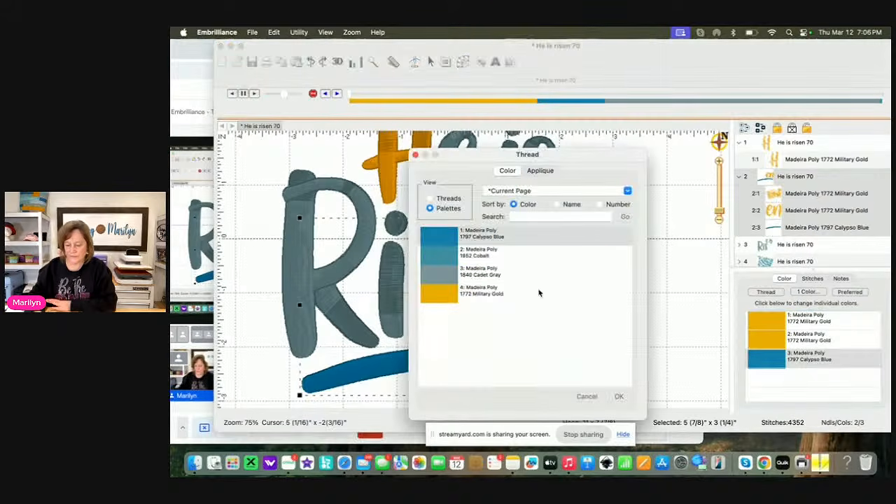
left_click(447, 294)
left_click(620, 396)
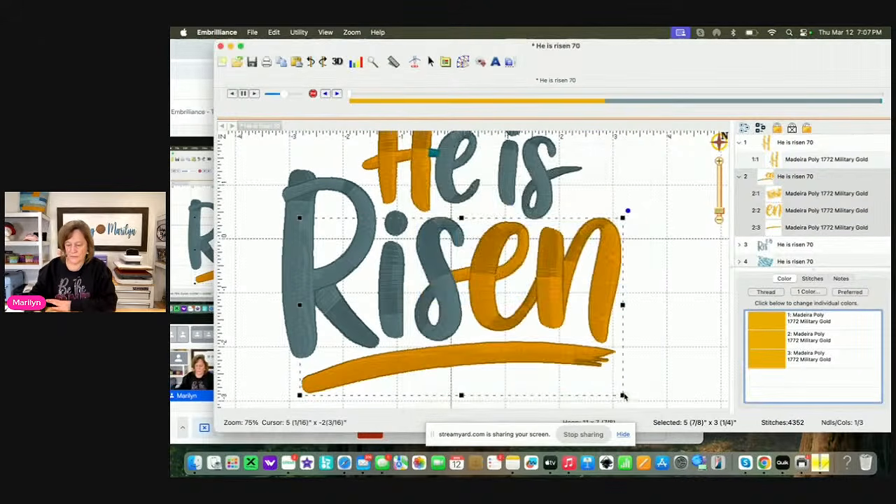
Recolor the remaining Cadet Gray lettering object to 1772 Military Gold
left_click(807, 247)
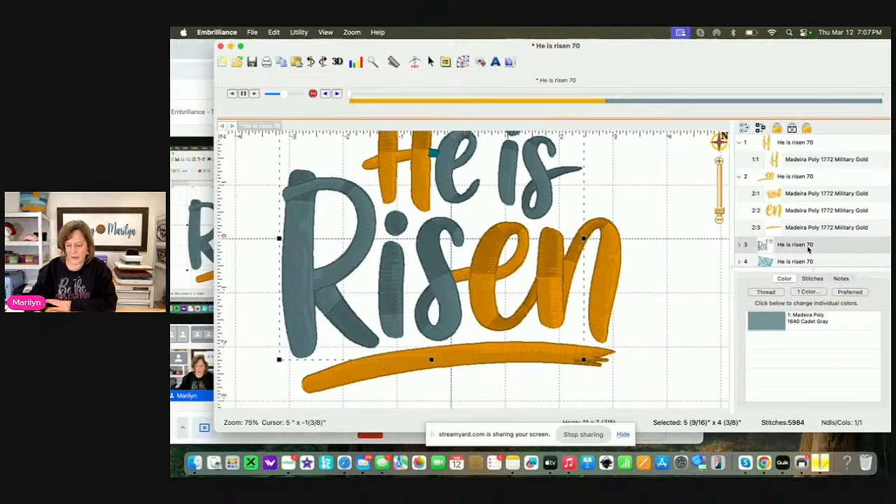
left_click(770, 320)
left_click(459, 295)
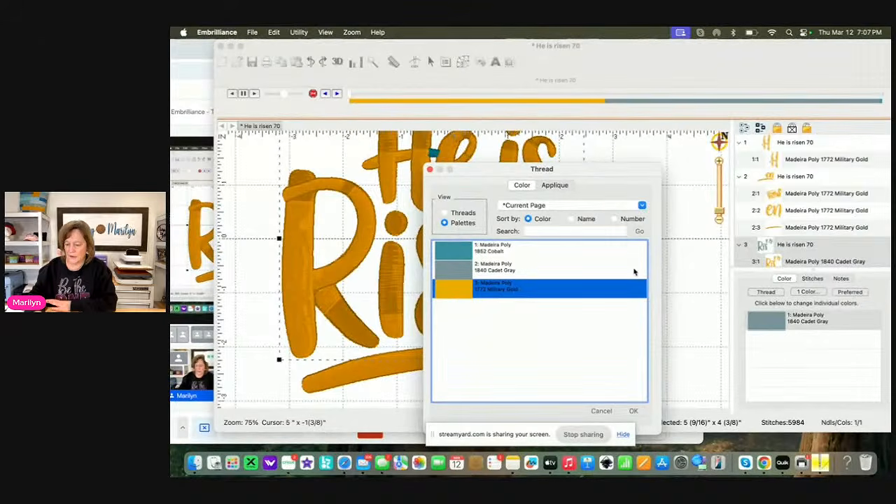
left_click(633, 410)
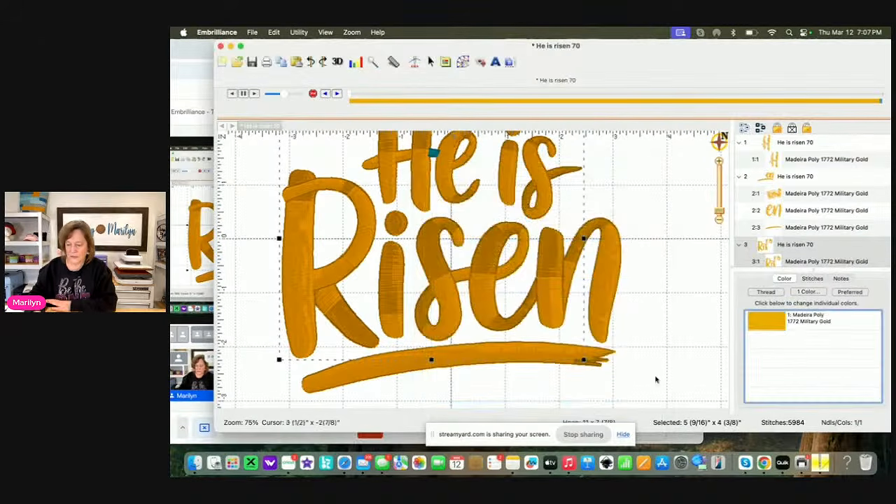
Recolor the small Cobalt connector between the "H" and "e" of "He" to 1772 Military Gold
scroll(802, 240, "down", 2)
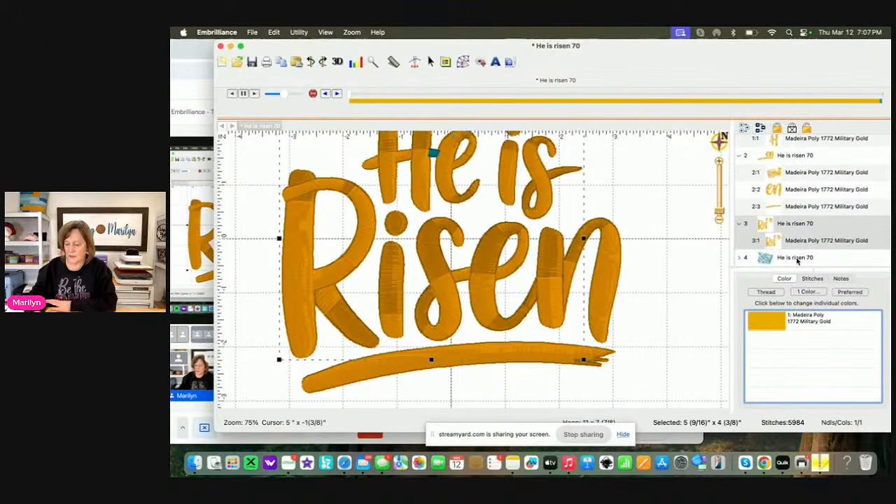
left_click(796, 258)
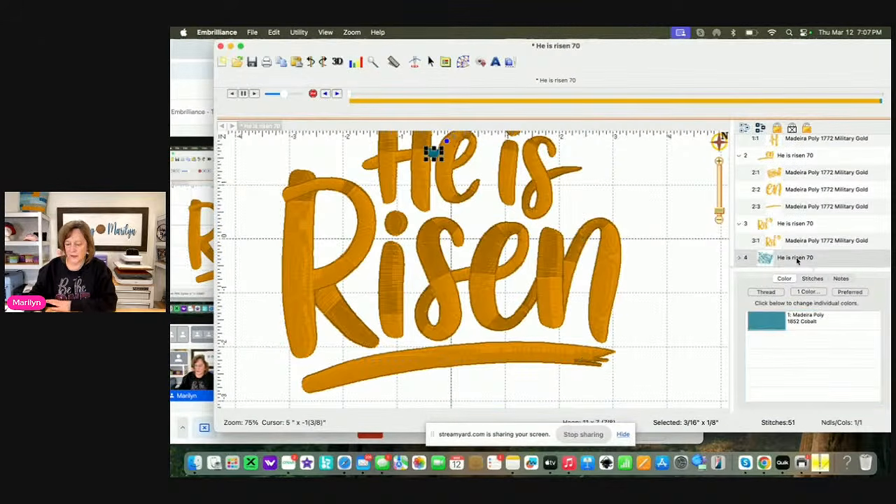
left_click(770, 322)
left_click(473, 292)
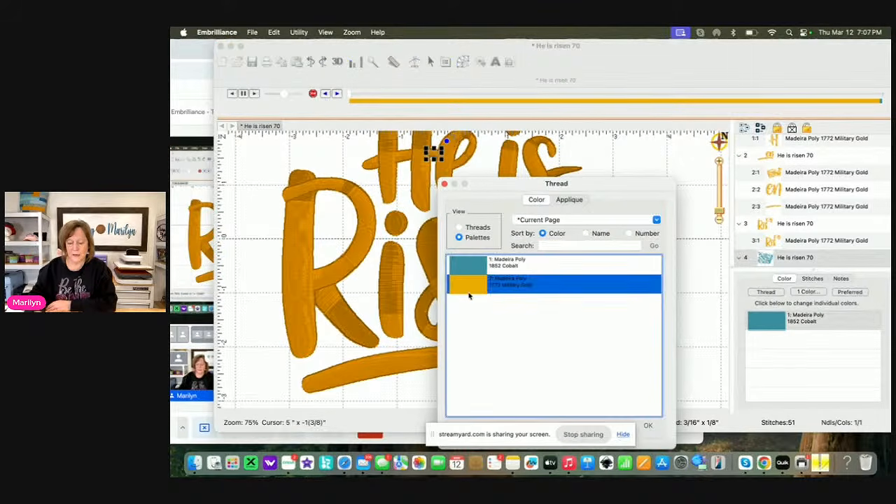
left_click(648, 426)
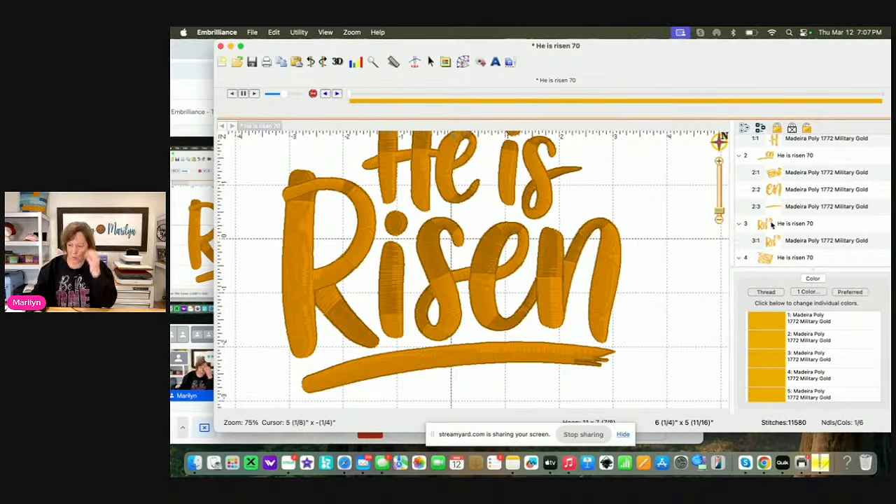
Change the underline swoosh's thread color to Madeira Poly 1848 Lime Green from the full thread list
left_click(816, 206)
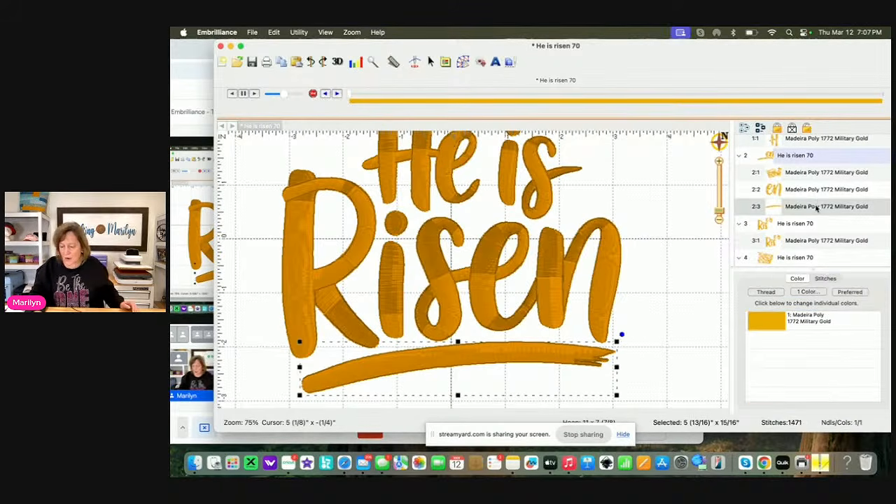
left_click(757, 322)
left_click(475, 104)
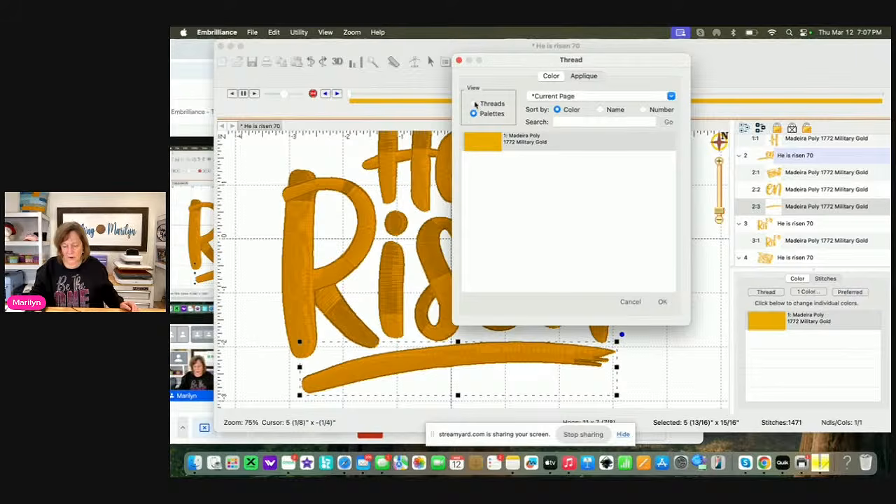
scroll(484, 171, "down", 10)
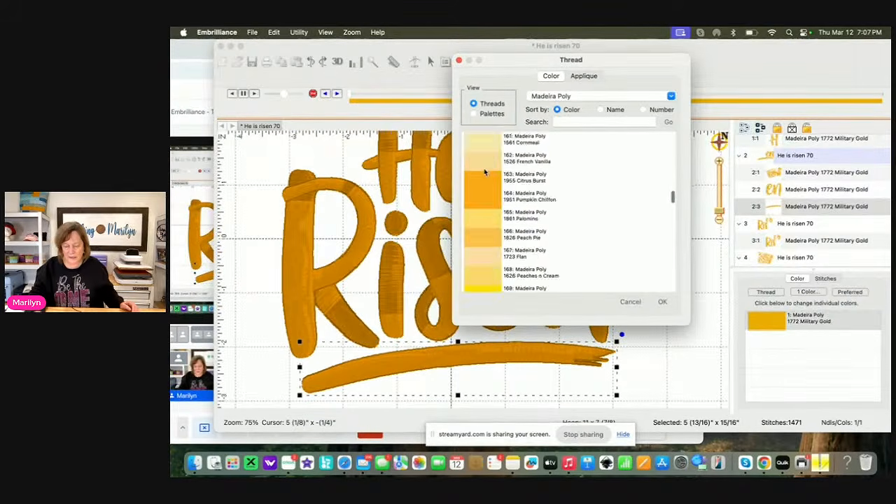
scroll(484, 172, "down", 2)
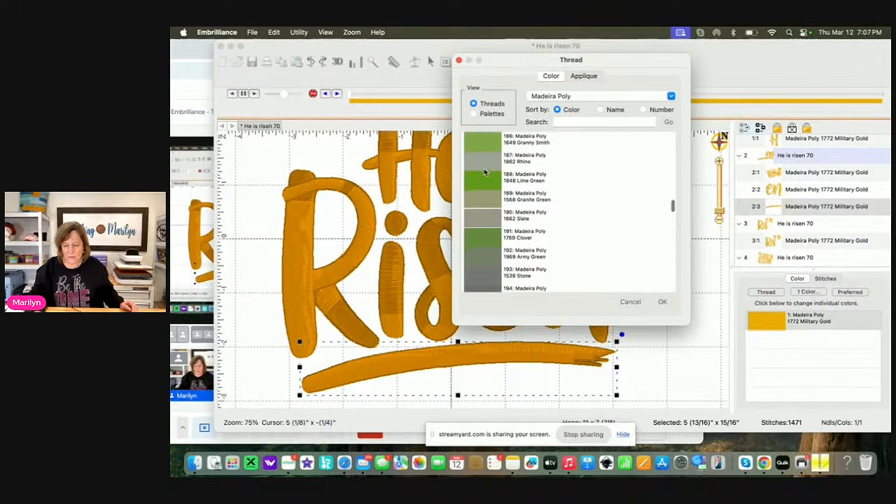
left_click(483, 179)
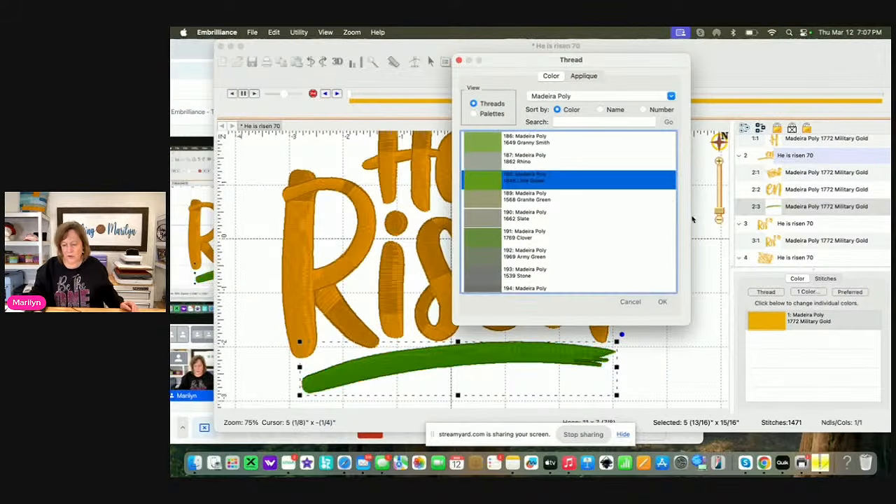
left_click(661, 302)
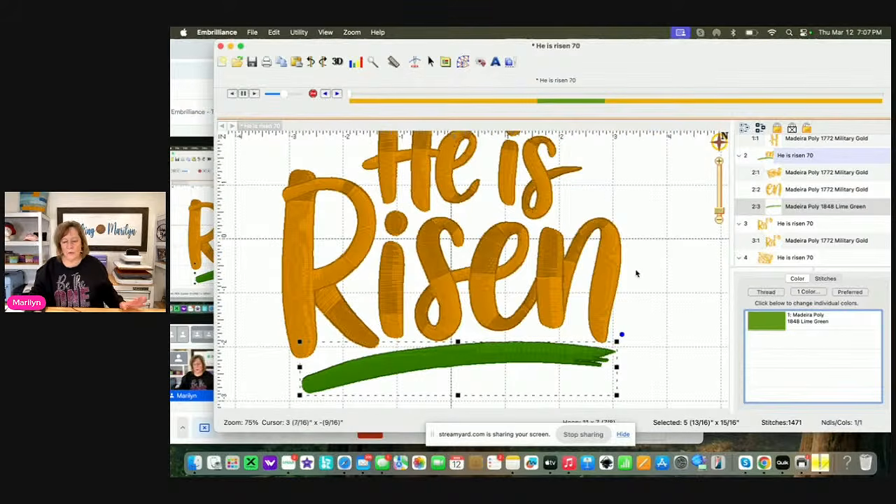
Try to move the green underline swoosh to the end of the stitching sequence with the Move Last sequencing option
left_click(720, 214)
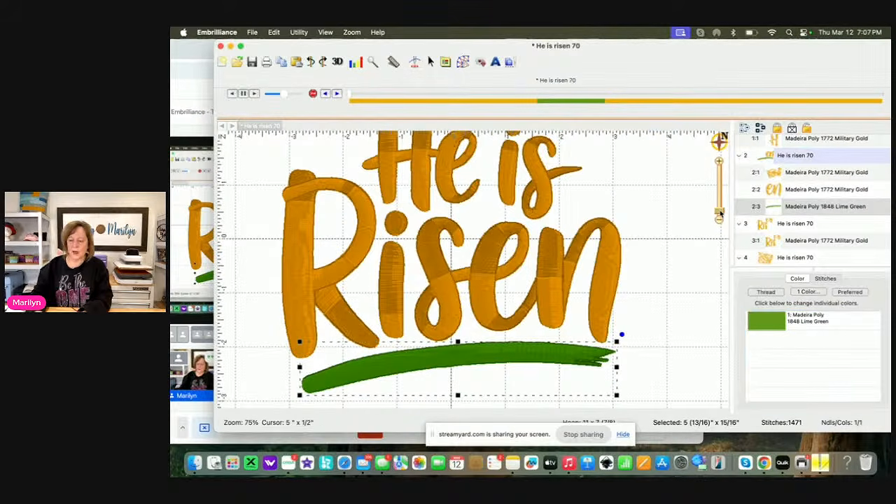
left_click_drag(720, 213, 720, 218)
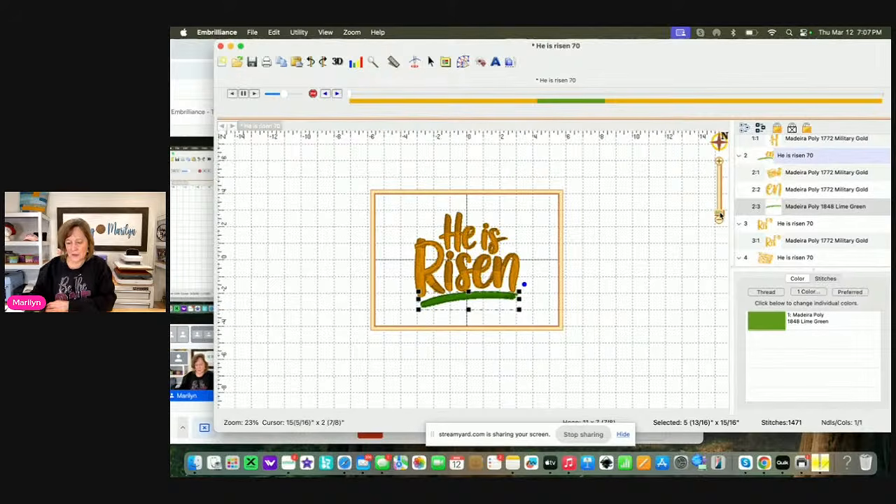
left_click_drag(720, 215, 721, 213)
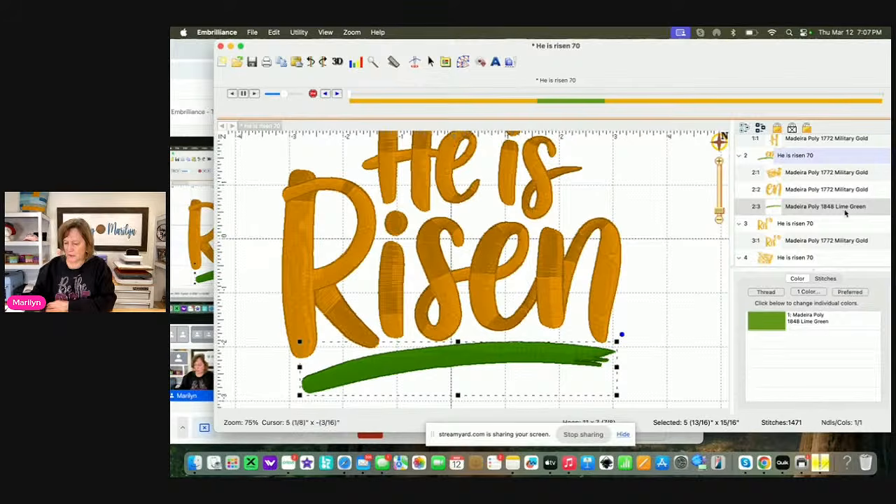
left_click(662, 280)
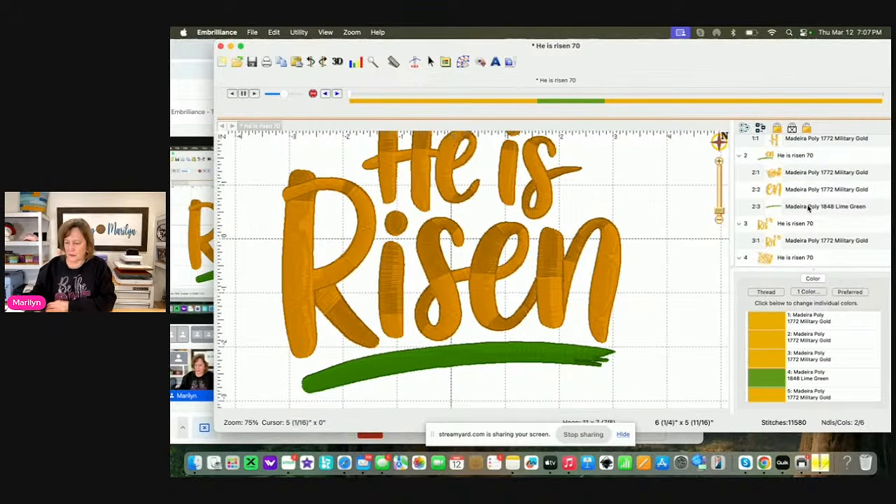
left_click(808, 207)
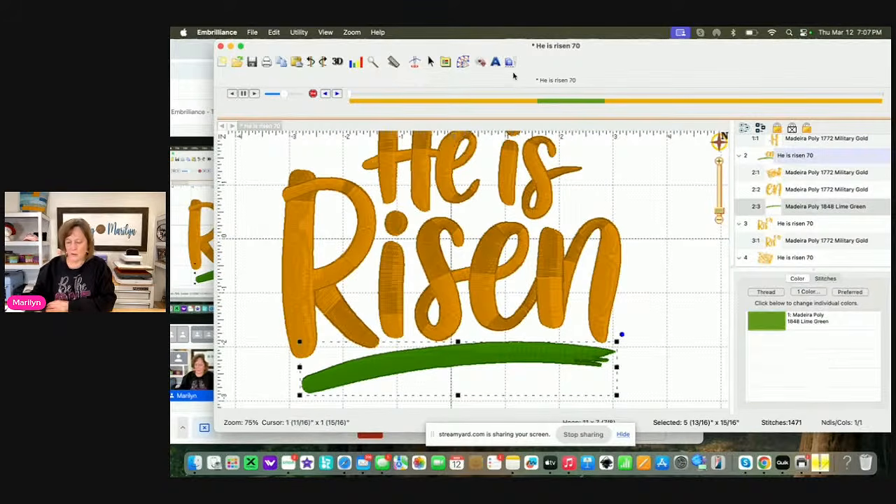
left_click(274, 32)
mouse_move(319, 157)
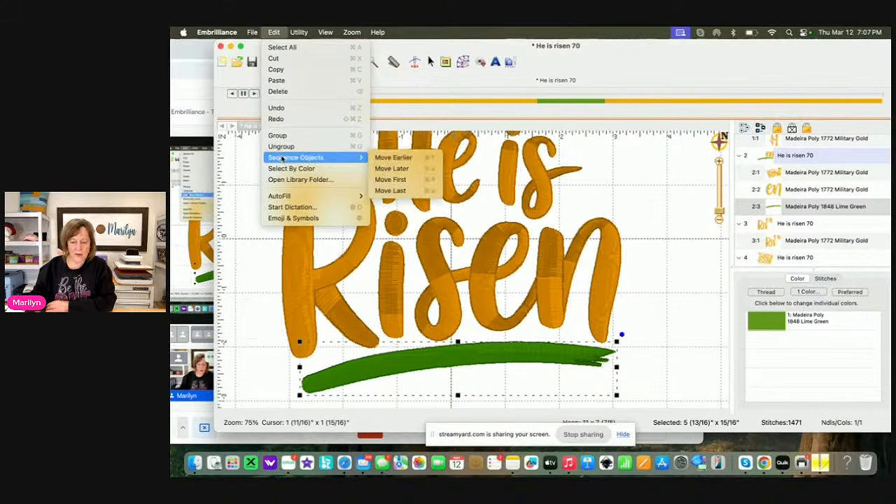
left_click(399, 191)
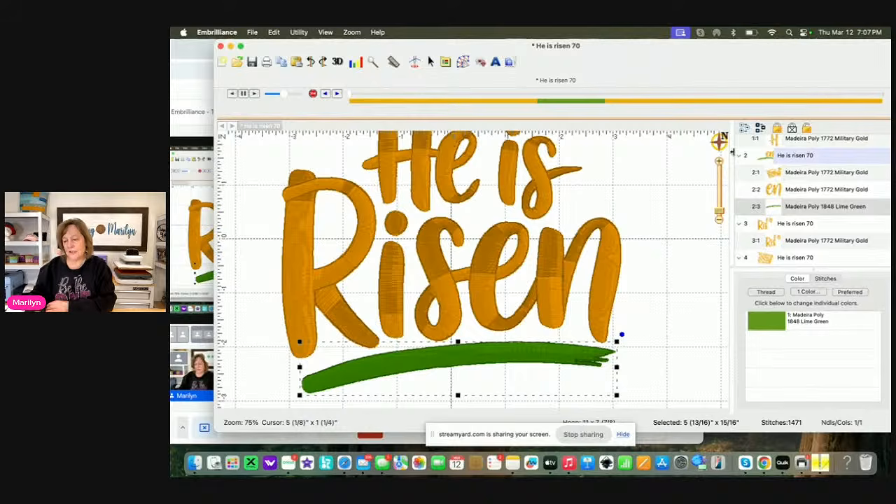
Try to reorder the design groups in the object list so the green underline group stitches at the end
left_click(671, 237)
scroll(789, 219, "down", 1)
left_click_drag(792, 187, 793, 266)
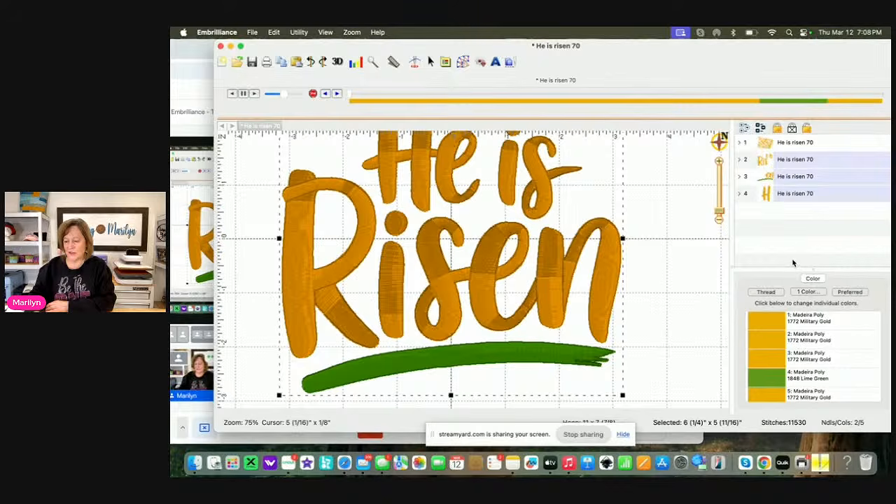
left_click(740, 177)
left_click_drag(777, 211, 776, 268)
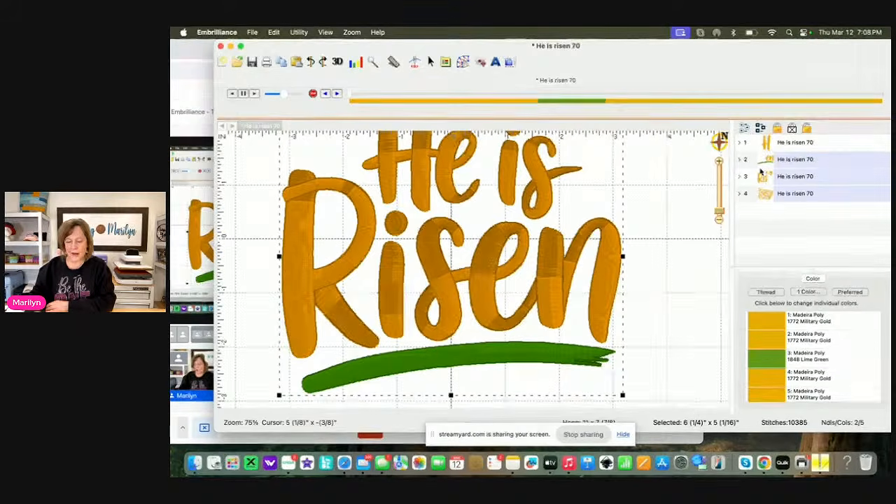
left_click(688, 268)
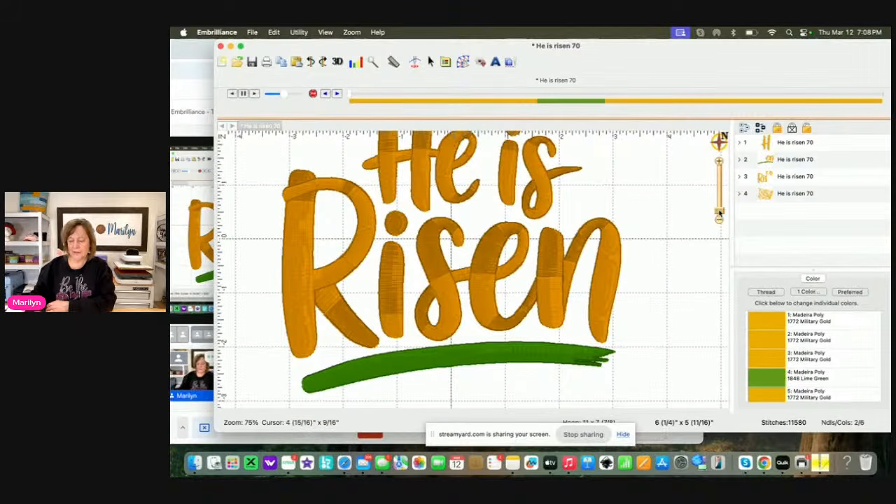
Create an outline from all the stitches of the He is Risen design on the page
left_click_drag(719, 213, 720, 218)
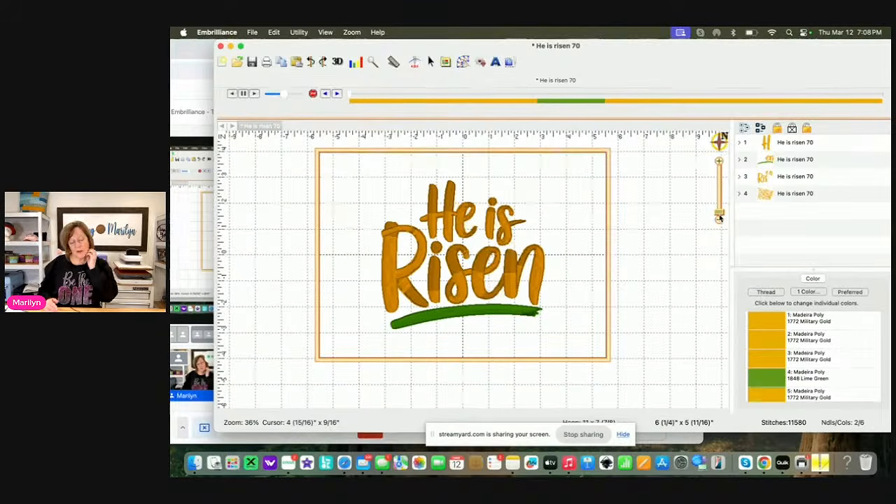
left_click(719, 217)
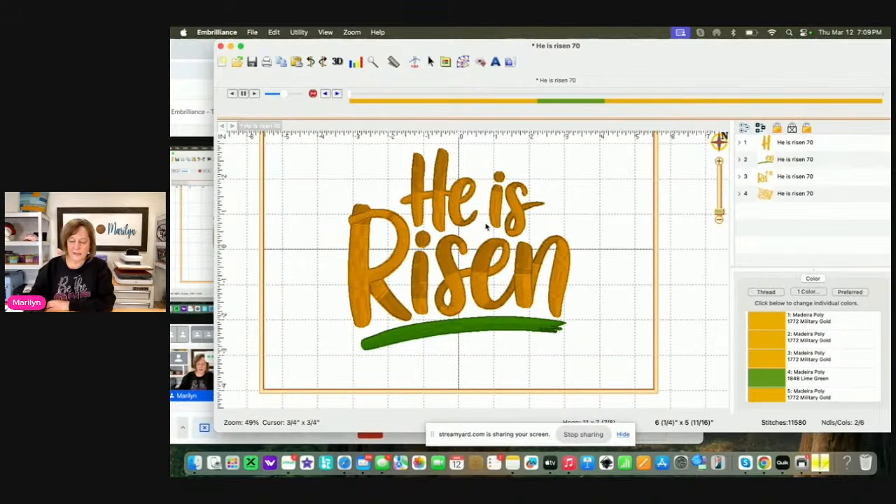
left_click(462, 62)
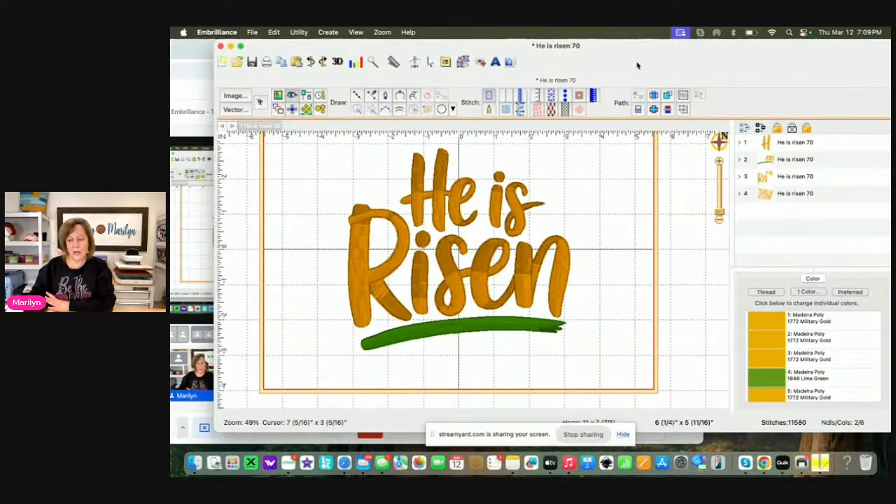
left_click(682, 96)
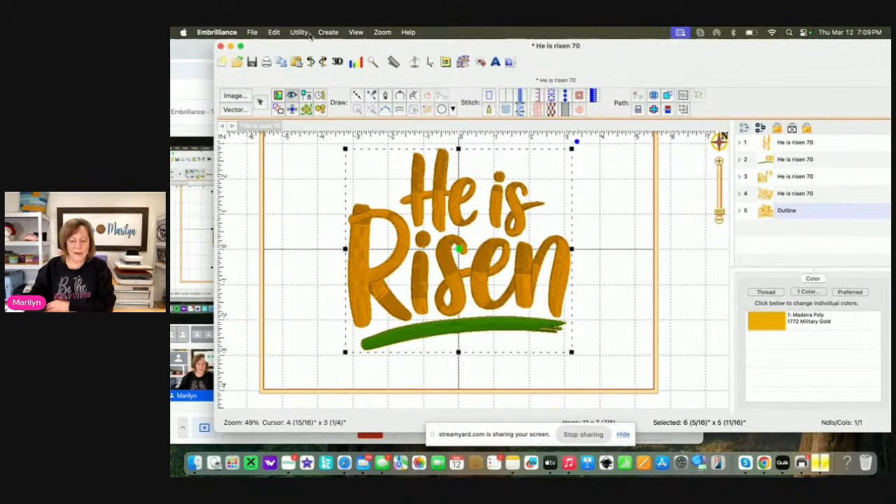
Export the outline to the Desktop as the SVG file "He is risen 70 Outline.svg" at 900 DPI
left_click(253, 32)
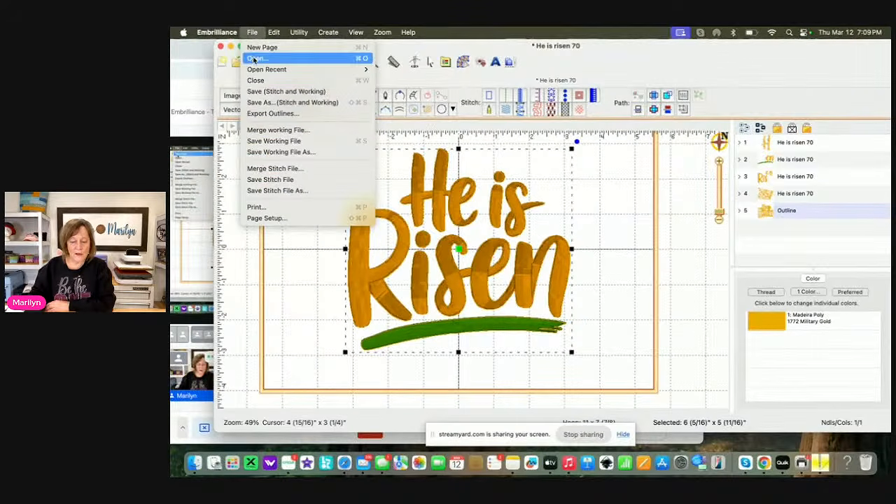
left_click(265, 113)
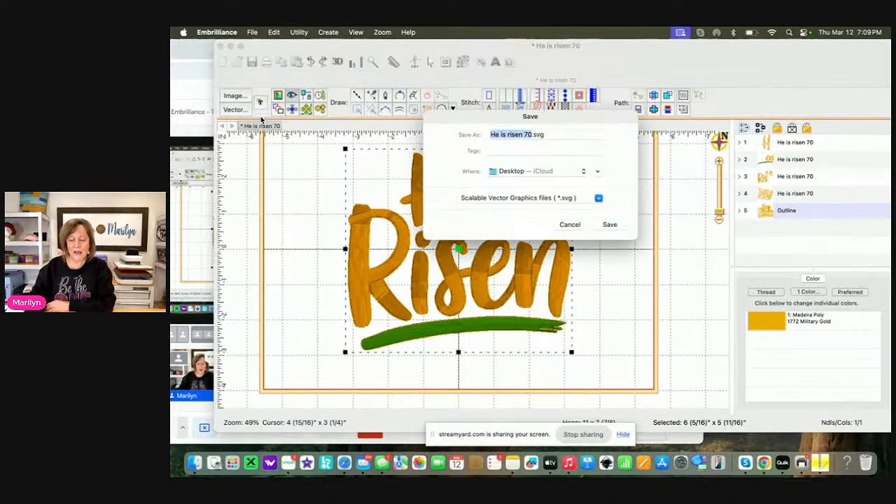
left_click(533, 134)
type("Outline")
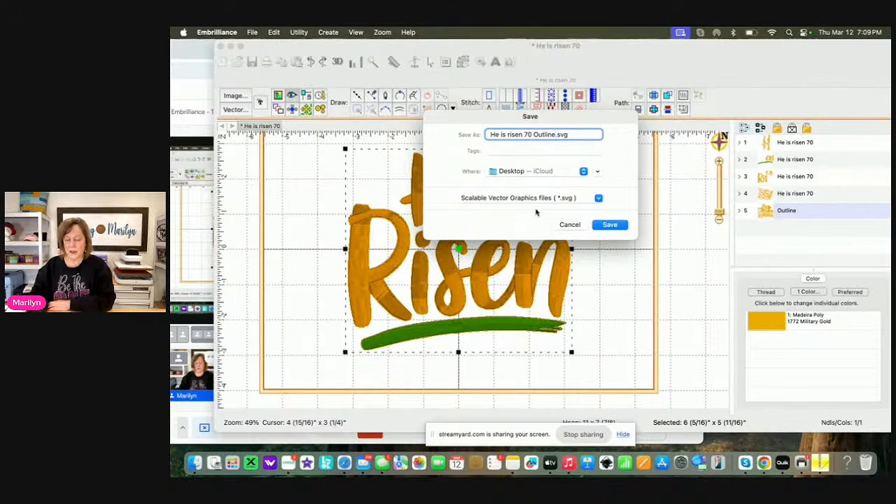
left_click(619, 226)
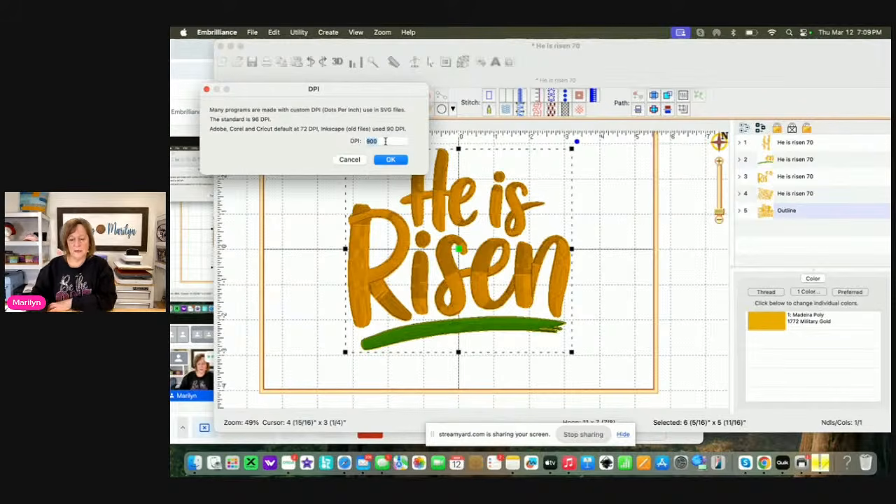
left_click(391, 160)
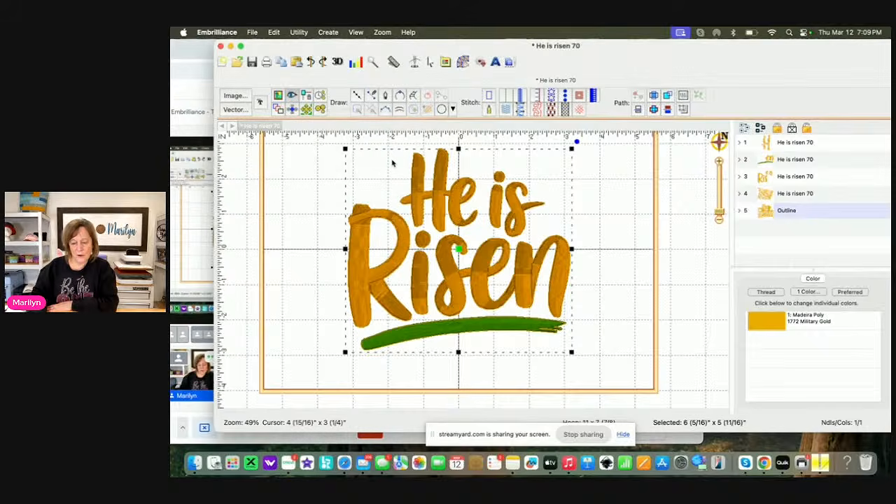
Delete the Outline object from the embroidery design, leaving the stitch objects in place
left_click(619, 255)
left_click(779, 212)
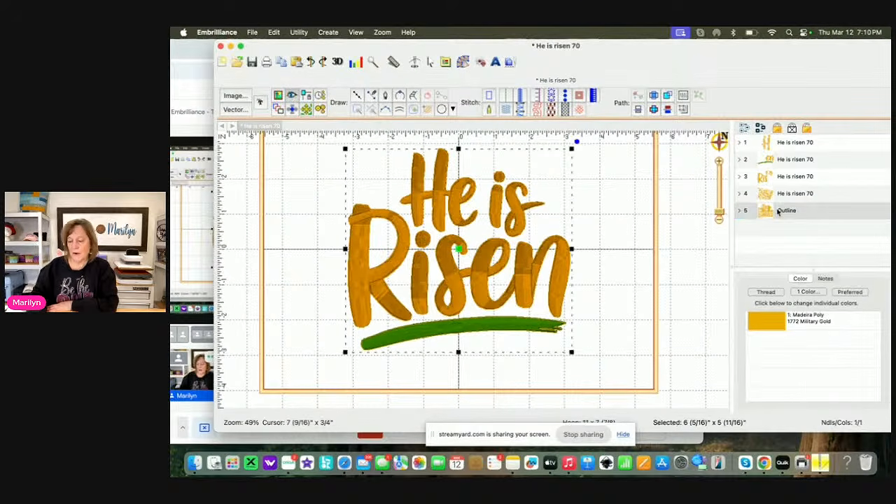
key("Delete")
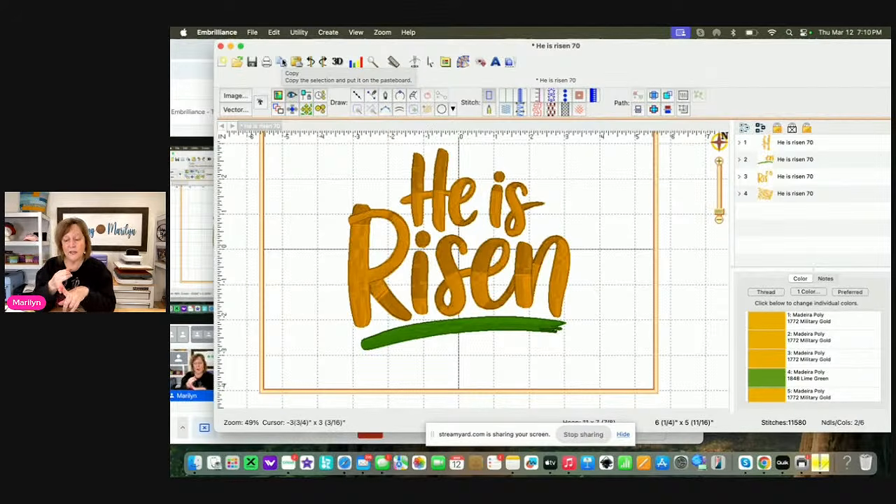
Save the stitch and working files to the Desktop as "He Is Risen Edited" in DST format
left_click(251, 32)
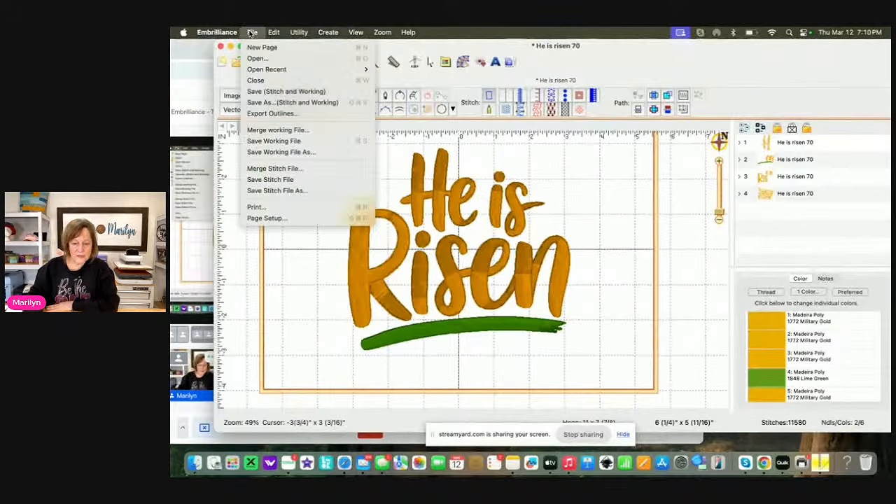
left_click(284, 102)
type("He Is Ris")
type("en Ed")
type("ited.dst")
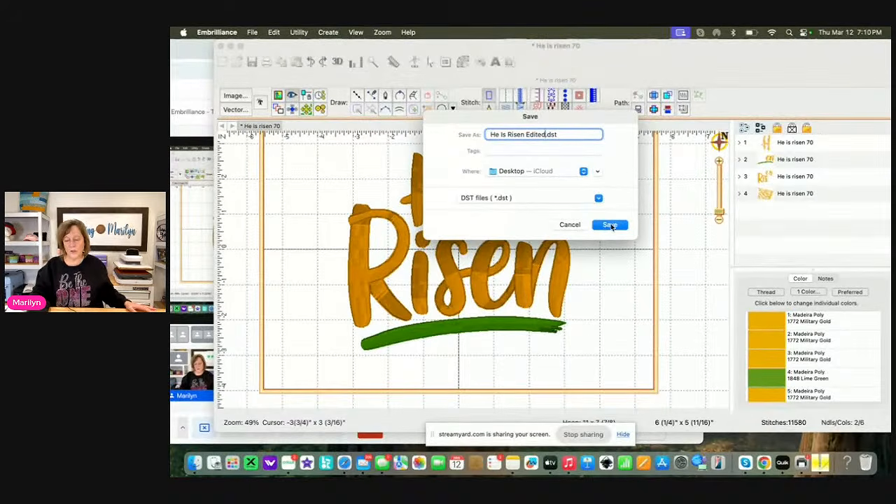
left_click(610, 224)
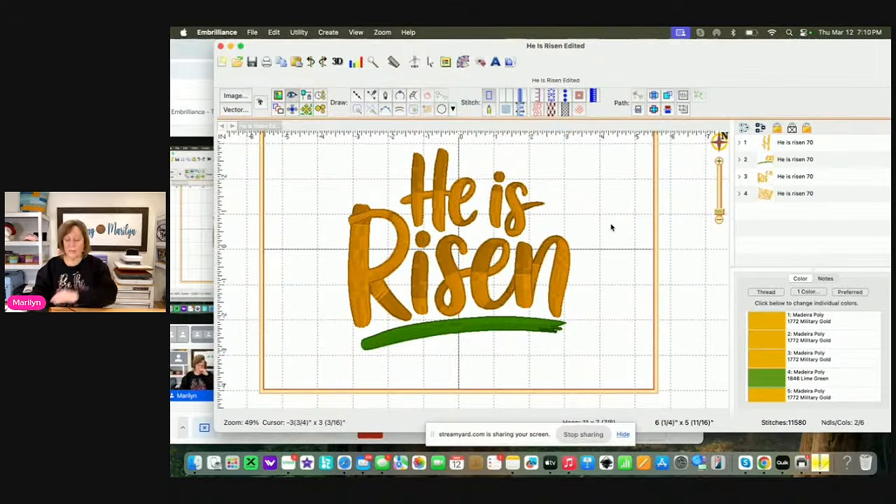
Launch Silhouette Studio from the Mac's Applications folder in Finder
left_click(194, 463)
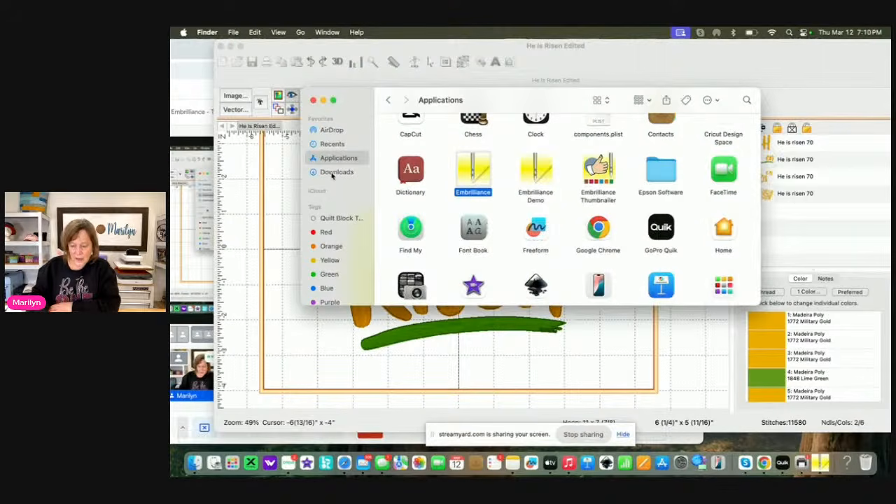
scroll(469, 183, "down", 10)
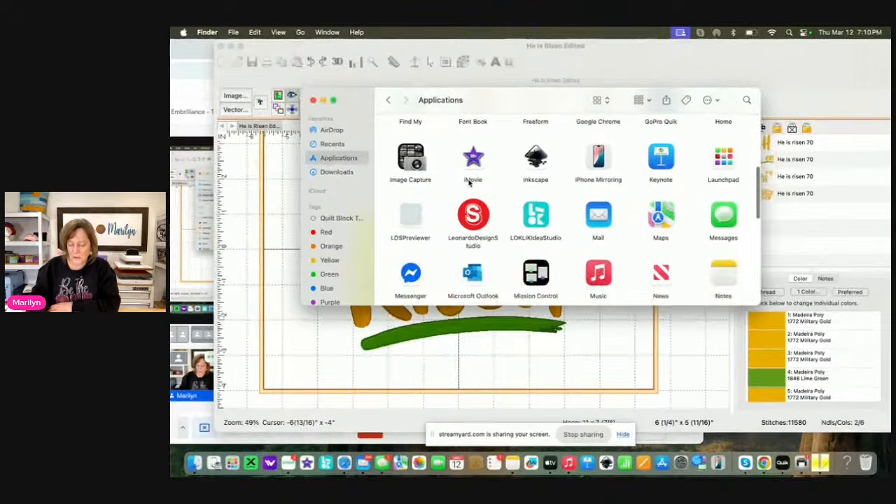
scroll(468, 183, "down", 3)
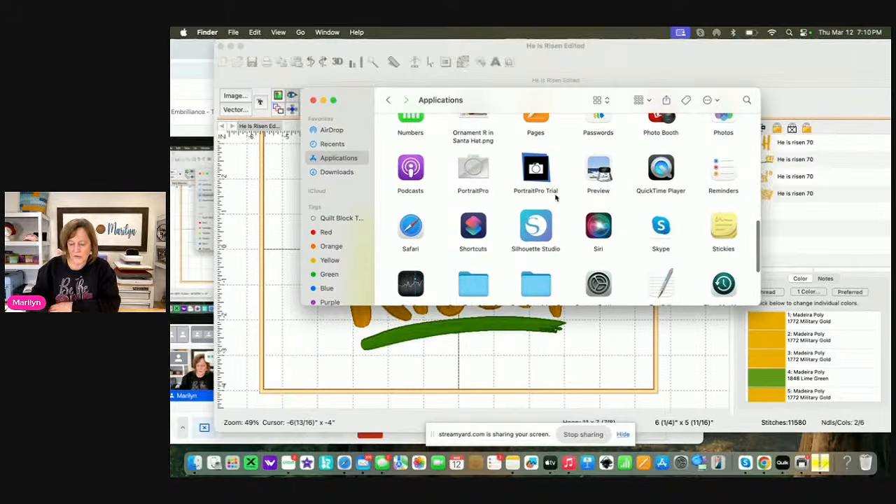
left_click(540, 236)
double_click(541, 237)
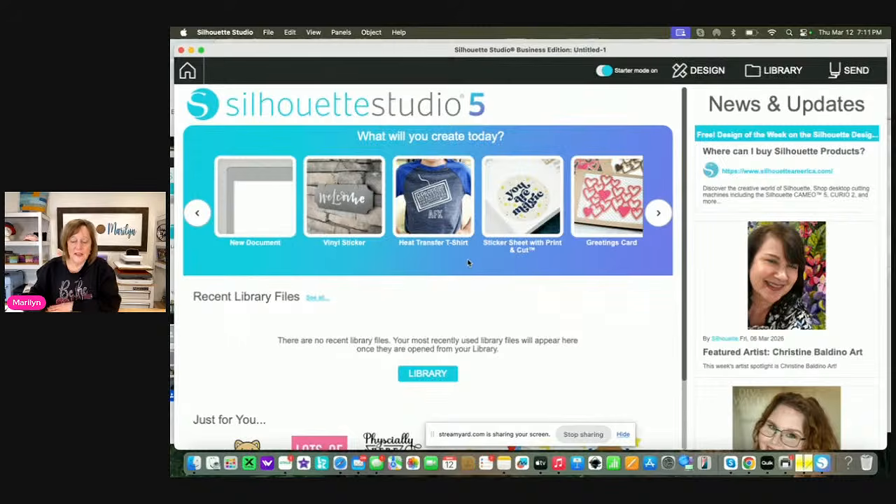
Switch to Safari, open swingdesign.com and examine the Silhouette Studio software editions and upgrades for sale
left_click(340, 464)
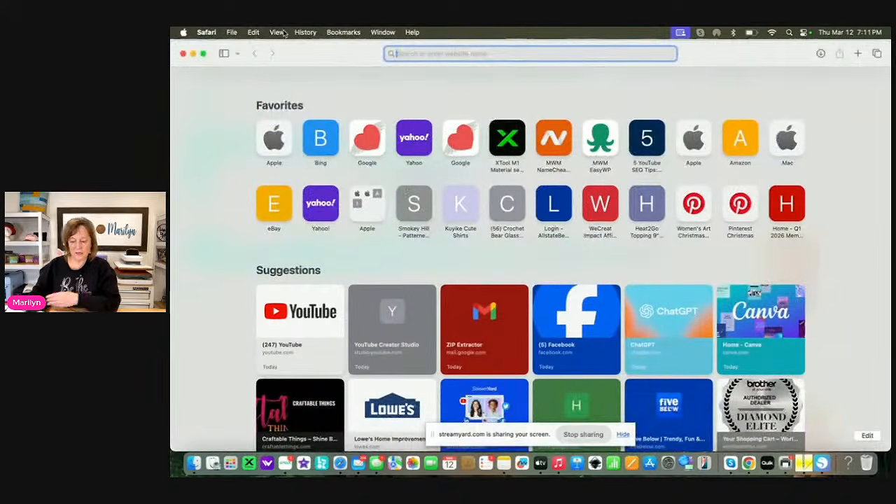
type("swi")
key("Return")
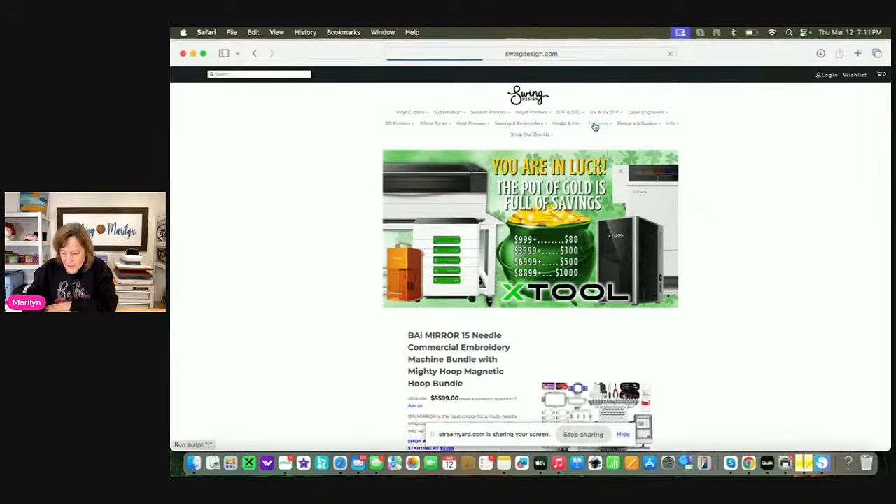
mouse_move(594, 126)
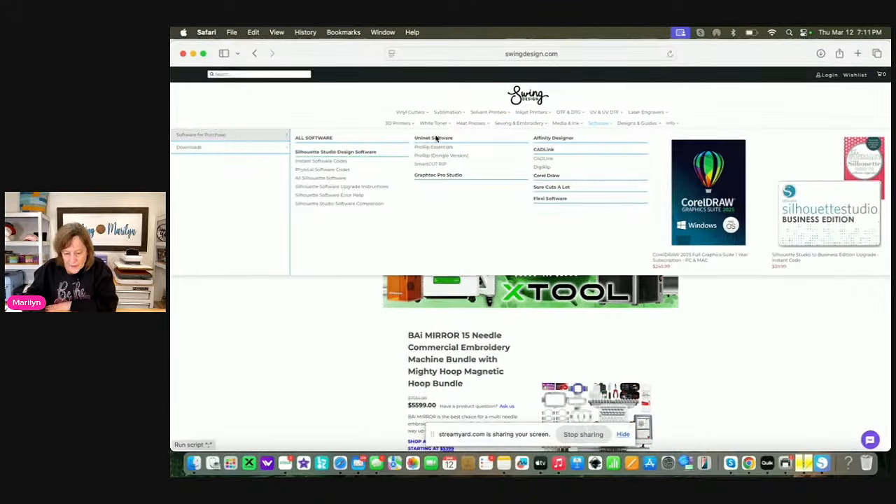
left_click(331, 157)
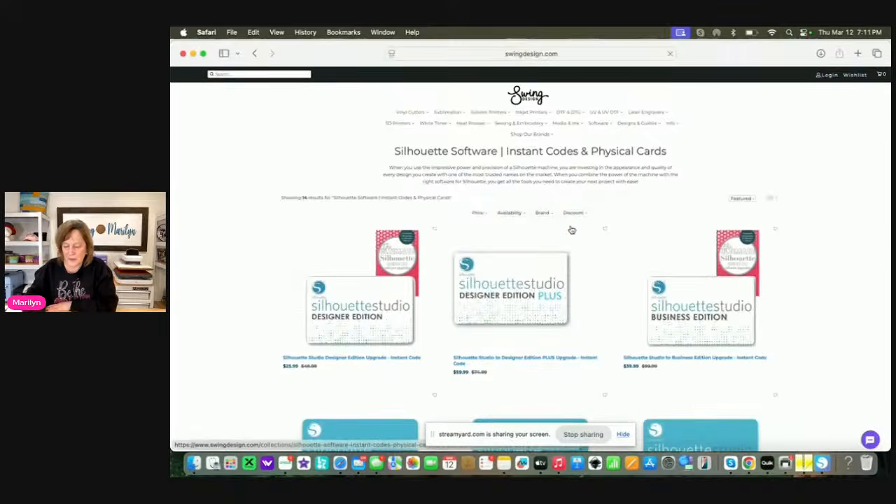
scroll(571, 230, "down", 3)
scroll(571, 230, "down", 1)
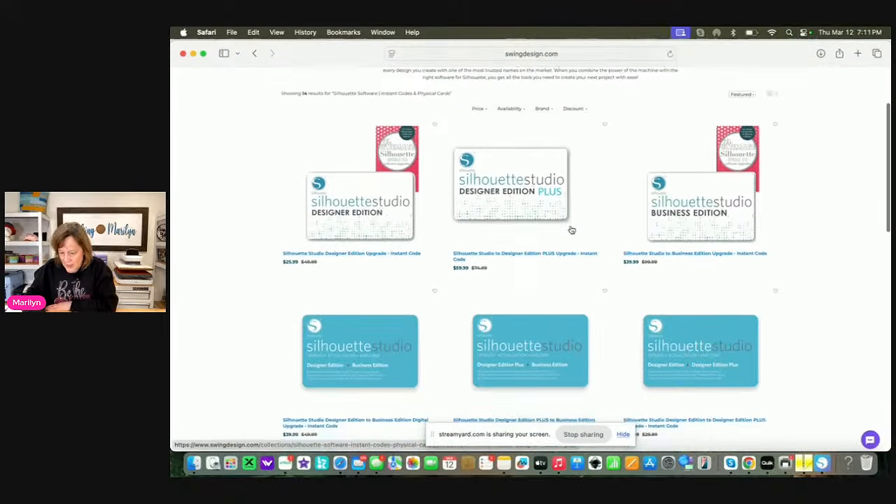
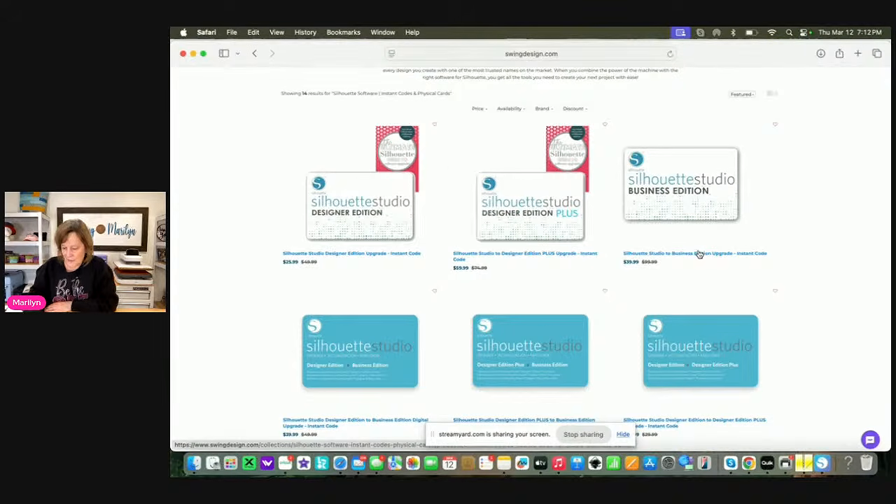
Examine the remaining Silhouette software listings, including the upgrade codes, physical cards and free Basic Edition
scroll(698, 258, "down", 1)
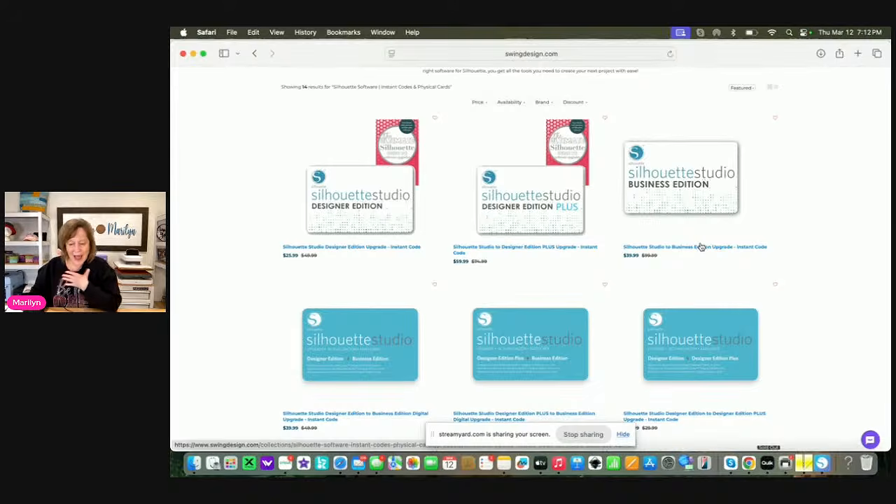
scroll(700, 247, "down", 2)
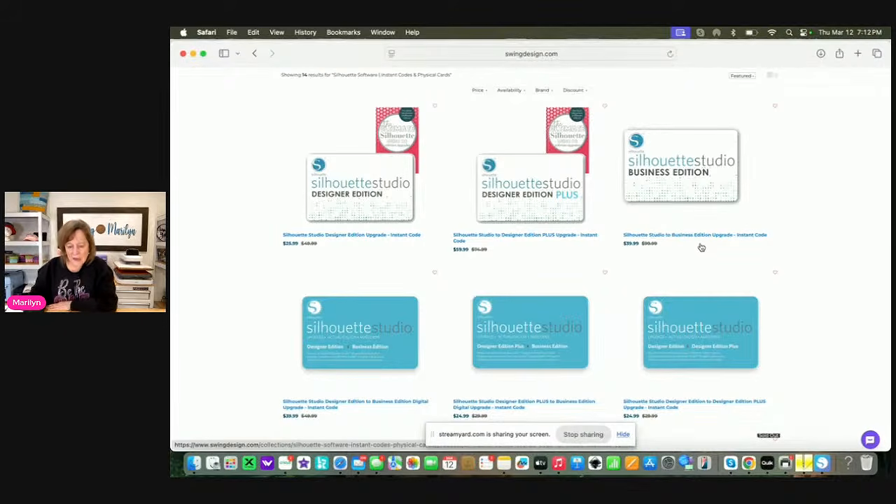
scroll(694, 227, "down", 2)
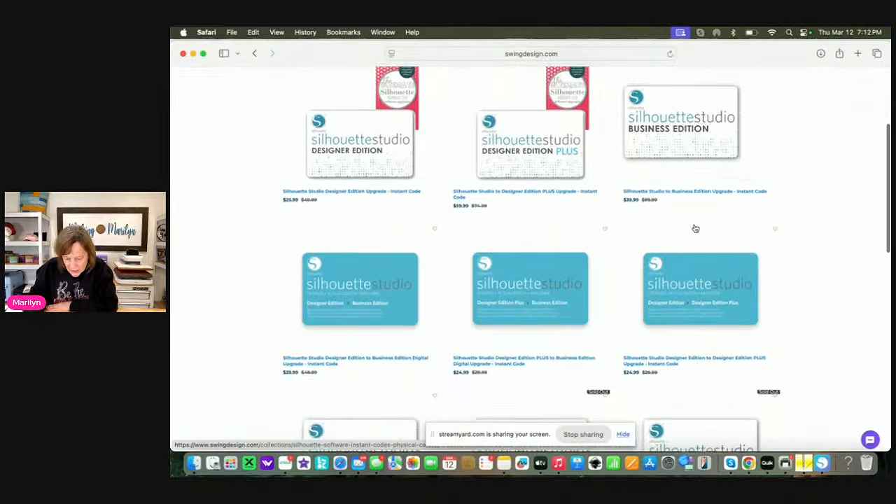
scroll(695, 228, "down", 6)
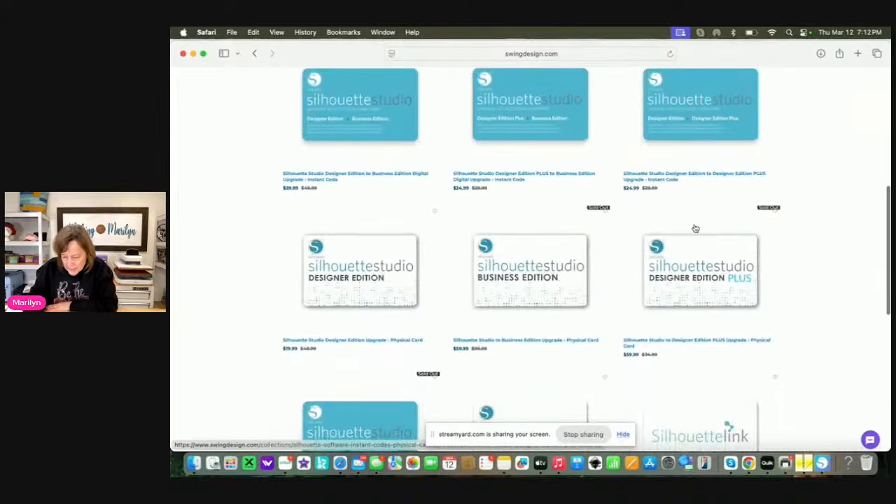
scroll(694, 228, "down", 6)
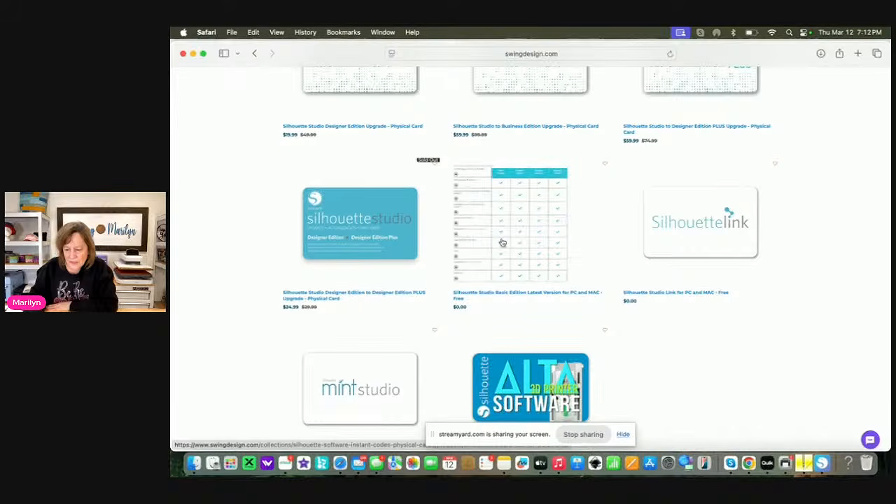
scroll(665, 193, "up", 10)
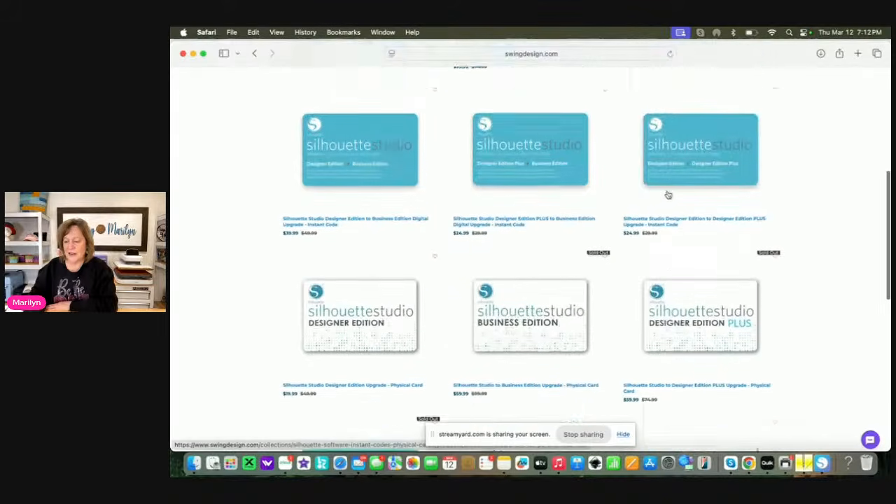
scroll(668, 195, "up", 5)
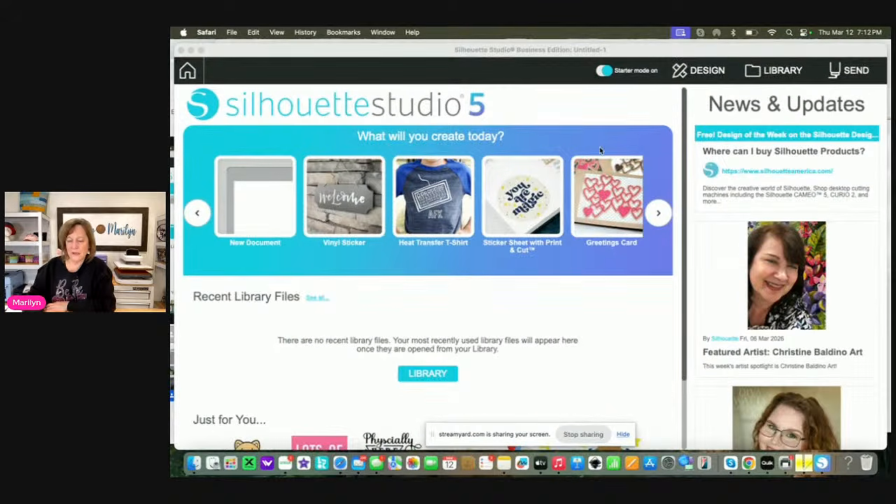
Switch to Silhouette Studio's design workspace and merge "He is risen 70 Outline.svg" from the Desktop into the untitled document
left_click(705, 71)
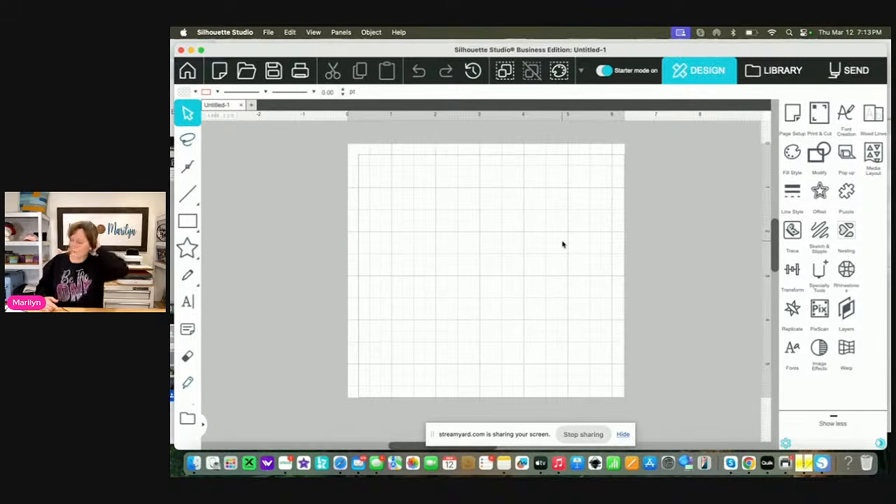
left_click(268, 33)
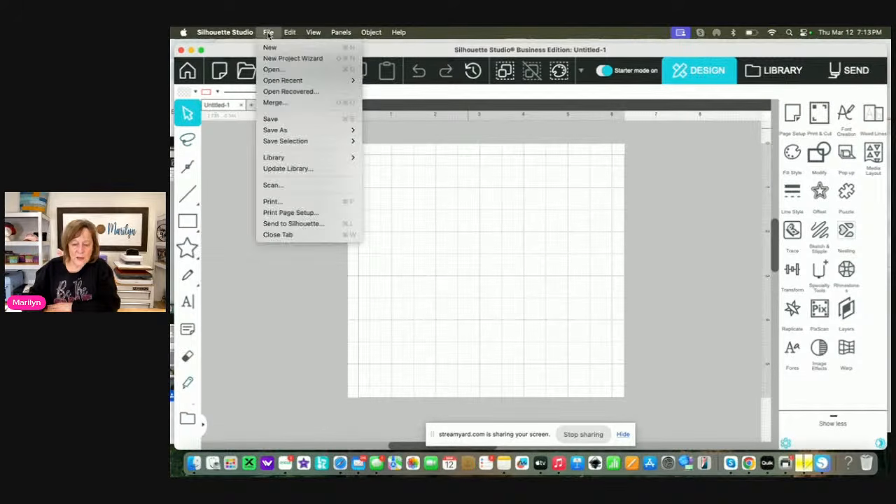
left_click(270, 103)
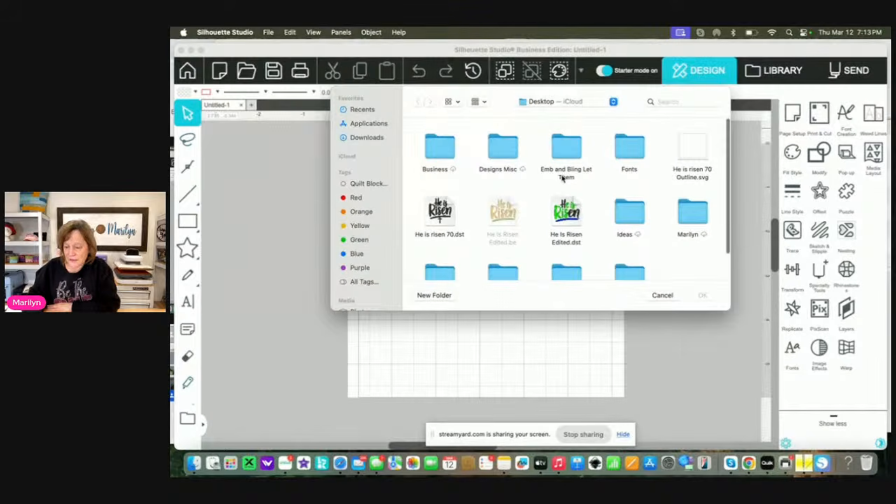
left_click(692, 150)
left_click(701, 296)
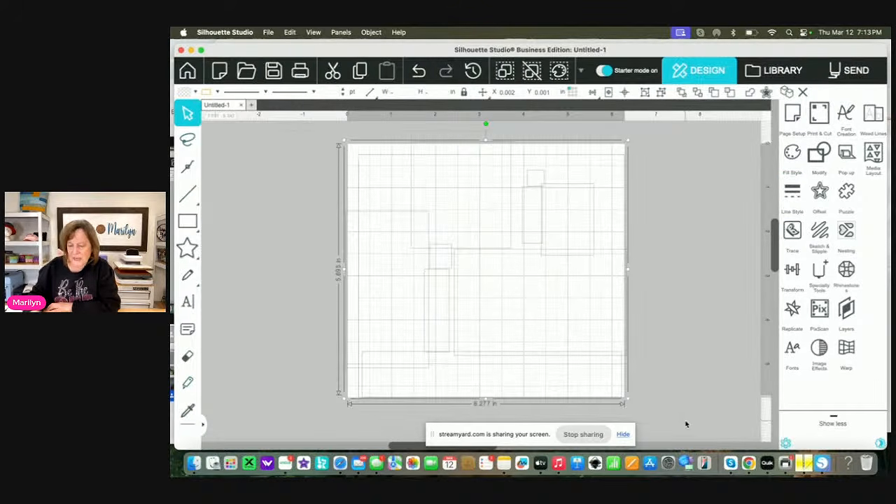
Fill the merged He is Risen outline with solid purple
left_click(792, 152)
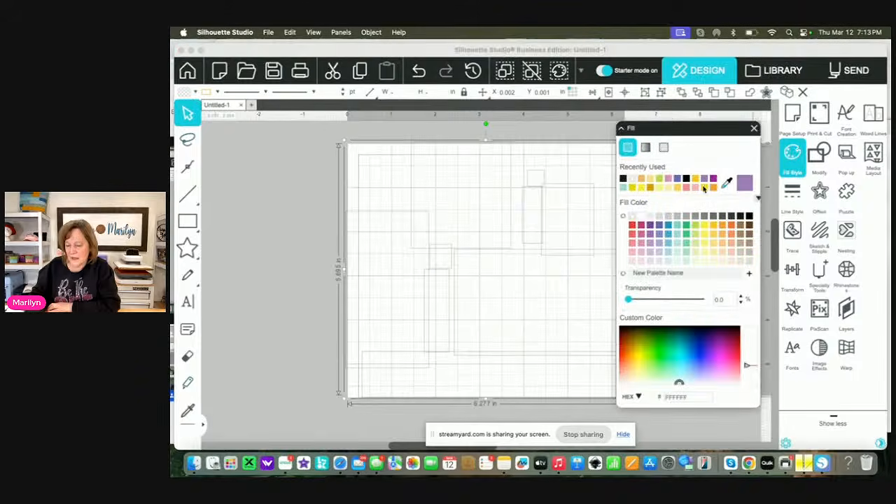
left_click(650, 226)
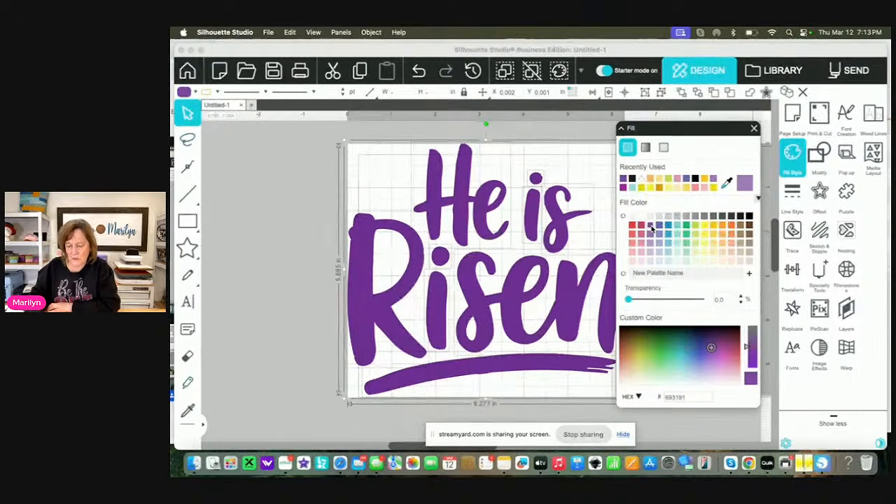
left_click(754, 129)
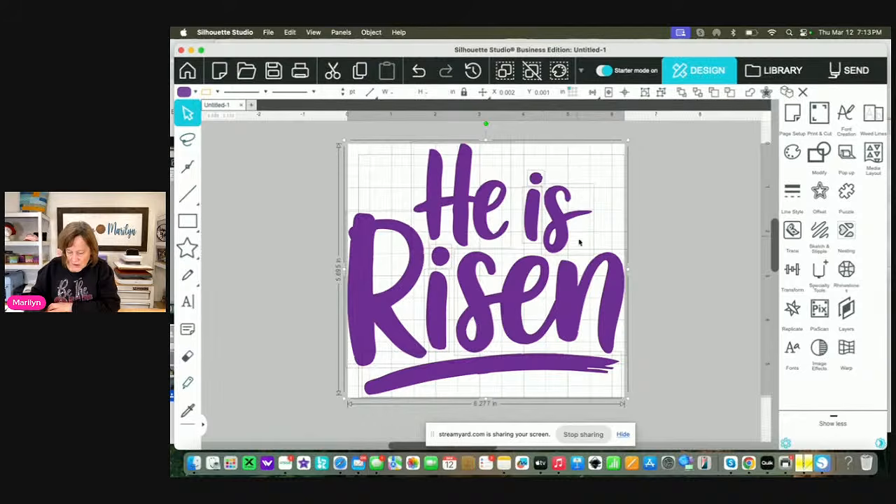
Make the separate purple letter shapes of the design into one compound path
scroll(572, 242, "up", 8)
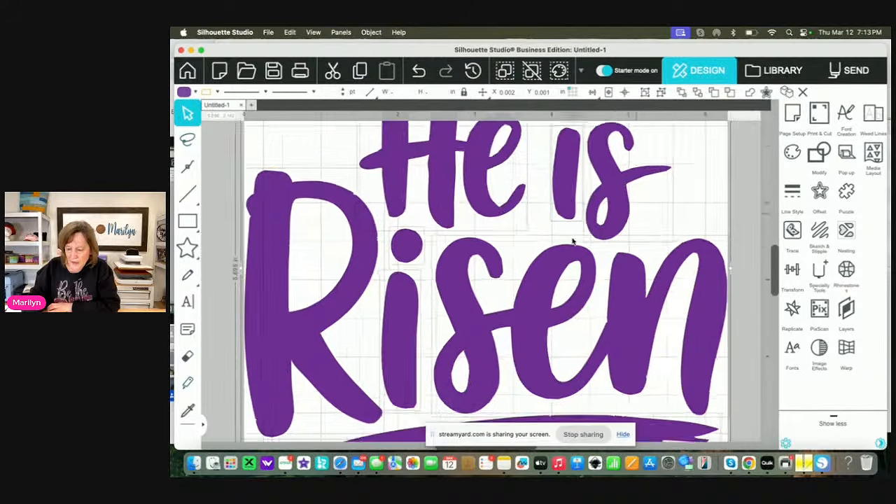
scroll(573, 241, "down", 5)
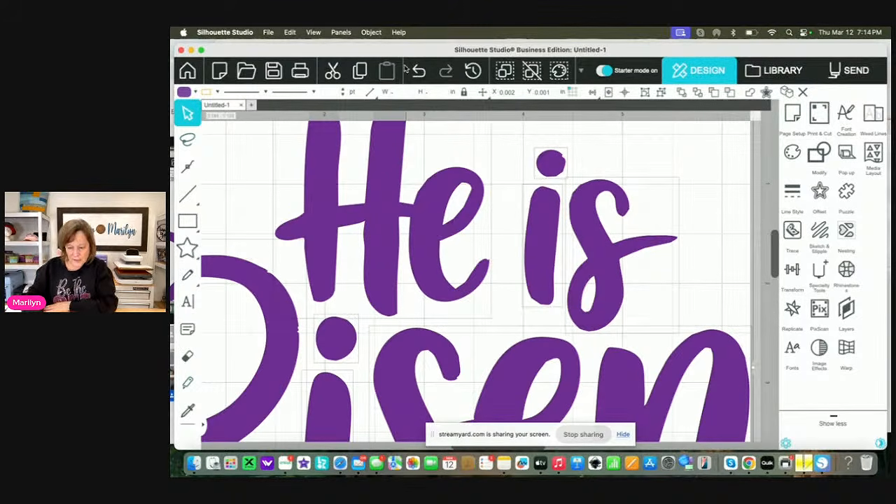
left_click(371, 33)
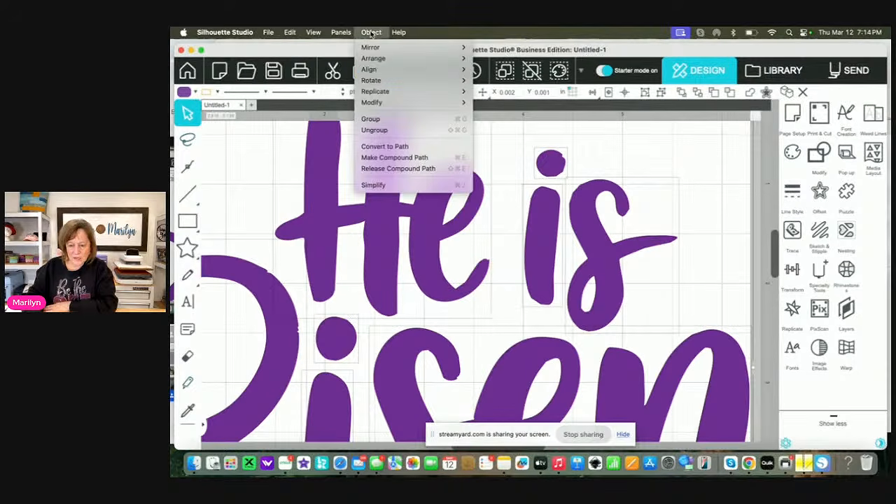
left_click(376, 159)
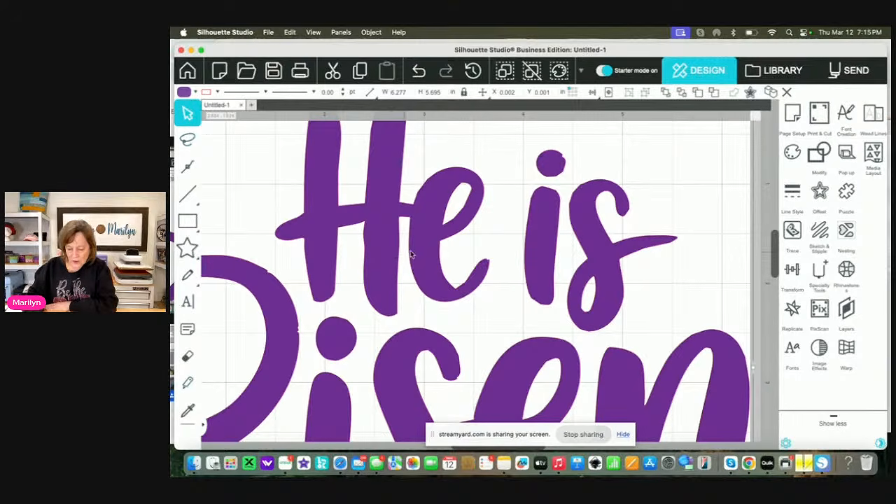
Enlarge the page to a custom size of 13 in wide by 14 in high
scroll(433, 250, "down", 3)
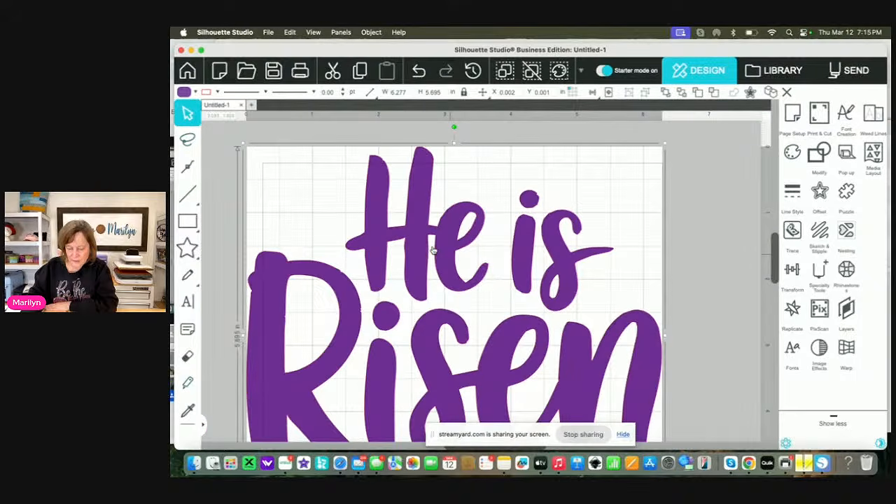
scroll(432, 250, "down", 3)
scroll(425, 310, "down", 1)
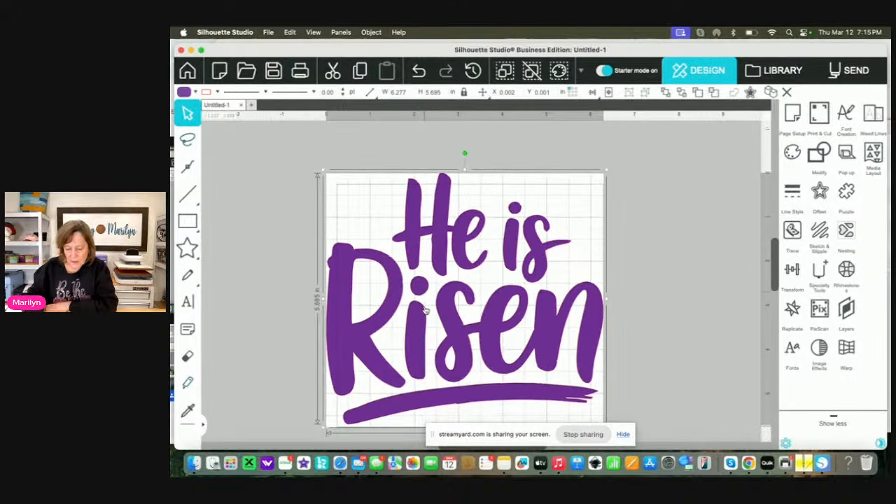
left_click(794, 117)
left_click_drag(644, 273, 664, 276)
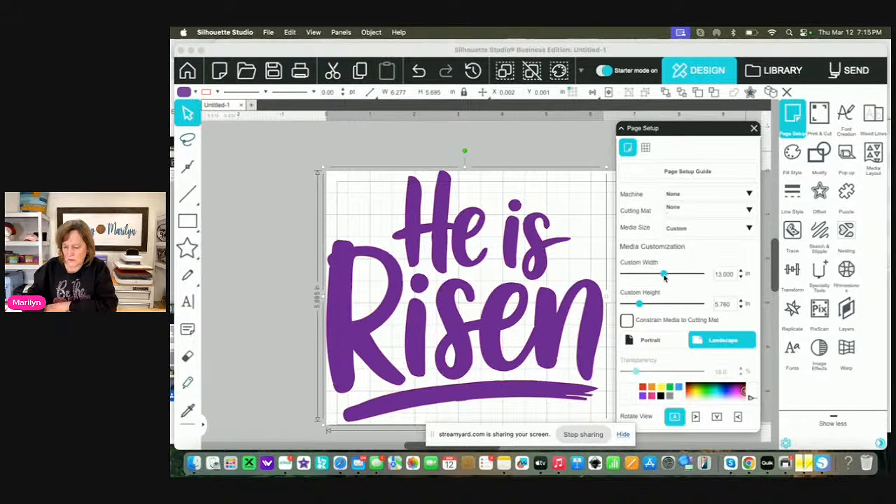
left_click_drag(638, 303, 666, 305)
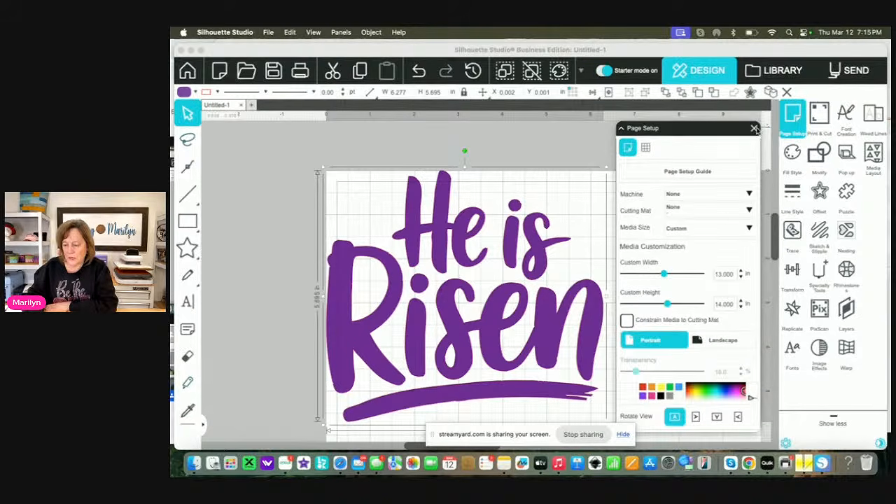
left_click(754, 128)
Move the He is Risen design inward from the page corner to about X 2.33 in, Y 1.13 in
scroll(518, 313, "down", 2)
left_click_drag(518, 312, 594, 340)
scroll(606, 343, "down", 2)
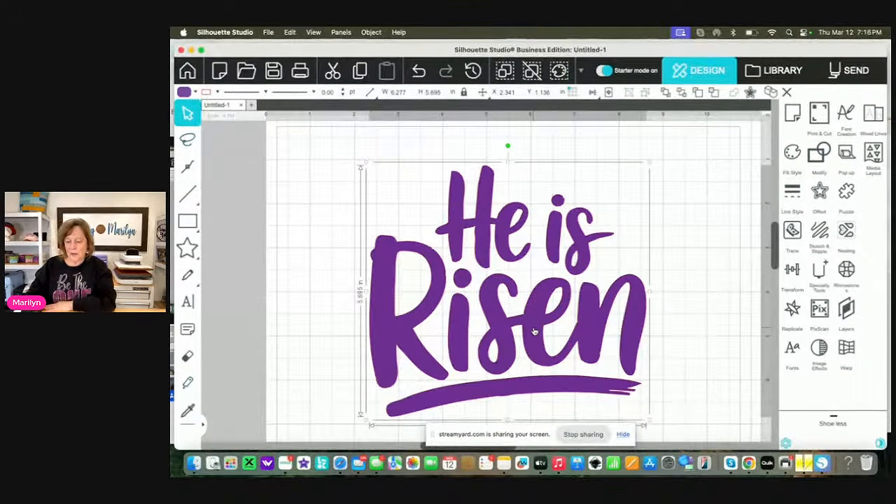
left_click_drag(535, 330, 534, 328)
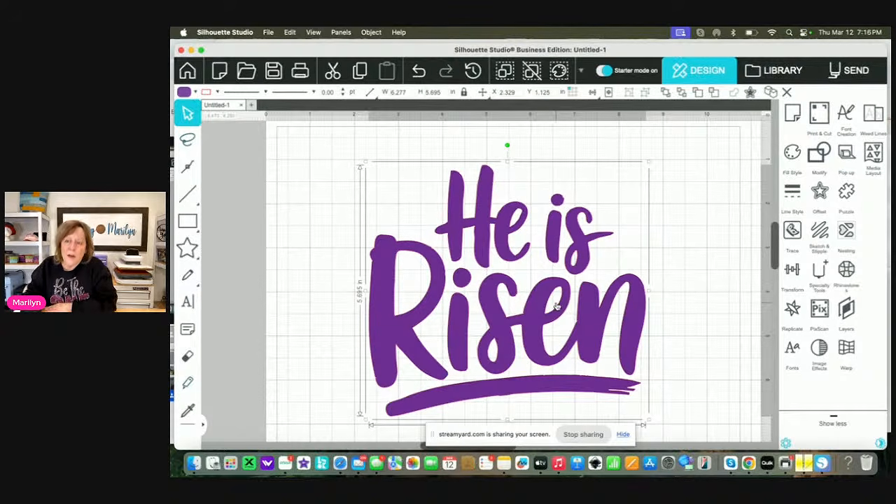
Try the edge rhinestone effect with 10ss stones directly on the purple lettering
left_click(846, 270)
left_click(673, 183)
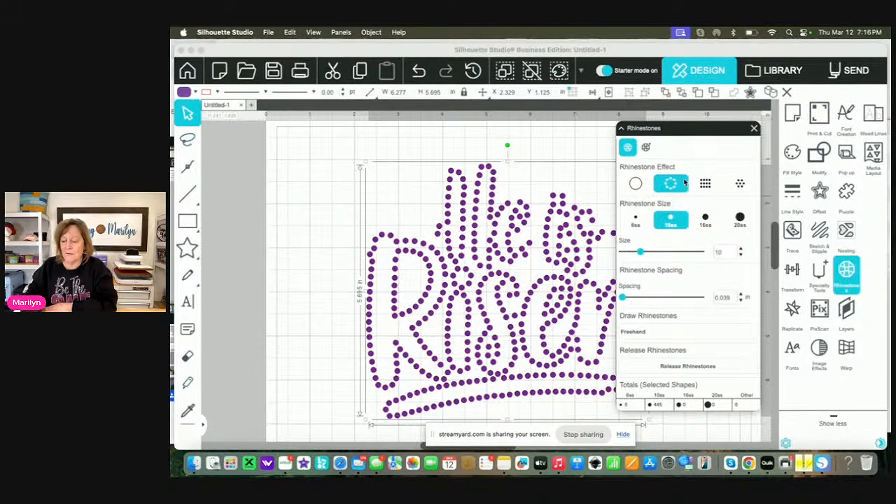
left_click(637, 184)
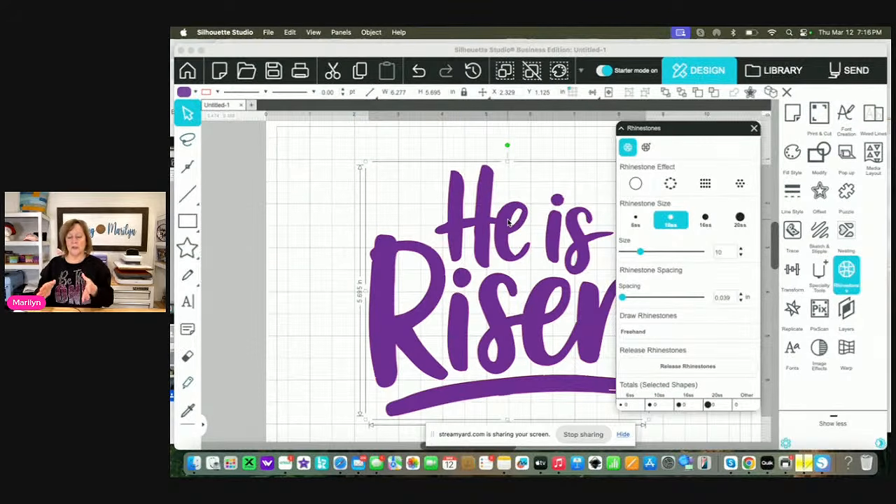
left_click(671, 184)
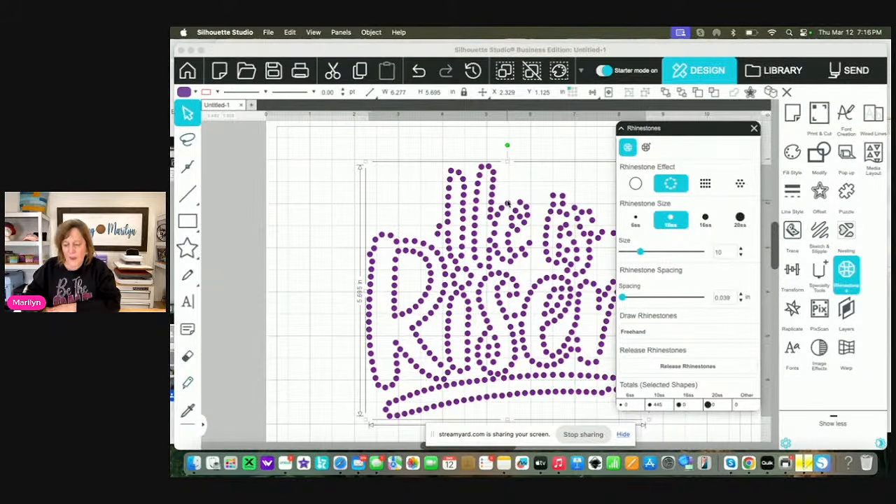
left_click(636, 184)
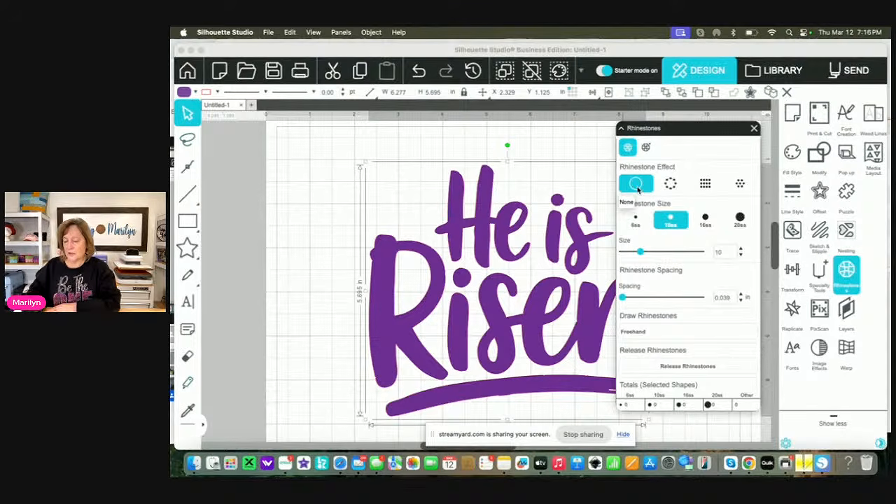
Create an outward offset around the He is Risen lettering at a distance of 0.150 in
left_click_drag(678, 131, 294, 124)
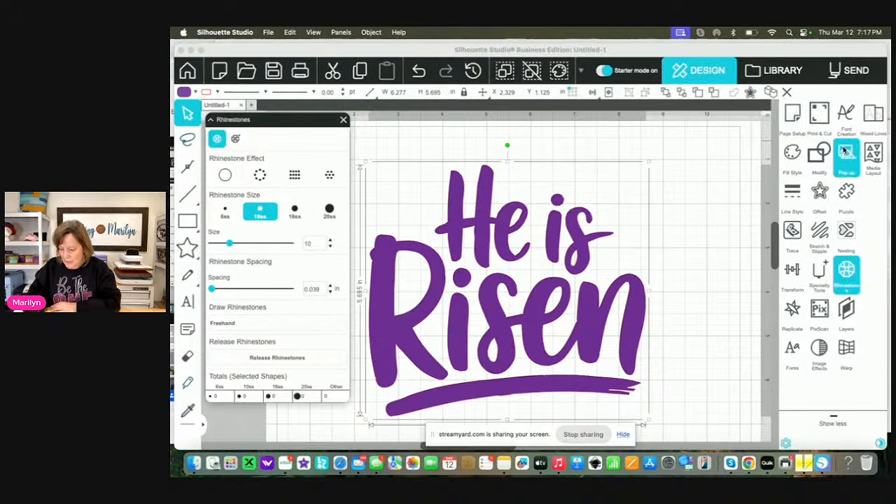
left_click(821, 195)
left_click(646, 154)
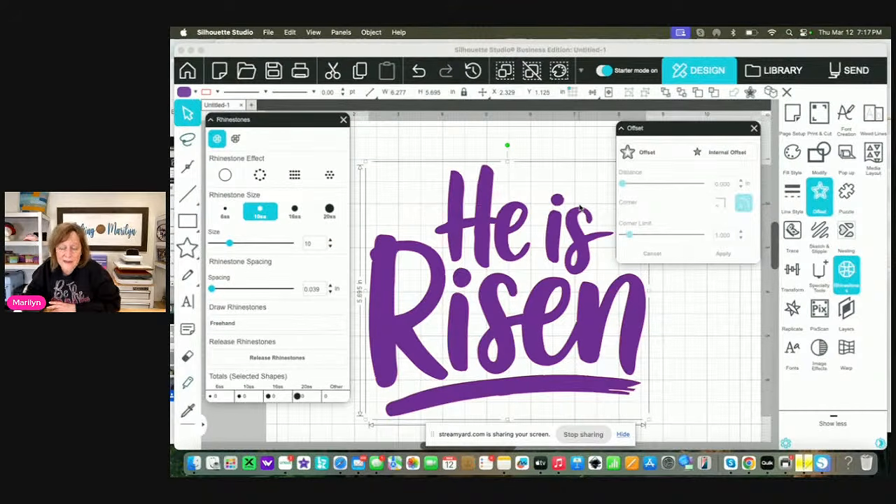
left_click(650, 152)
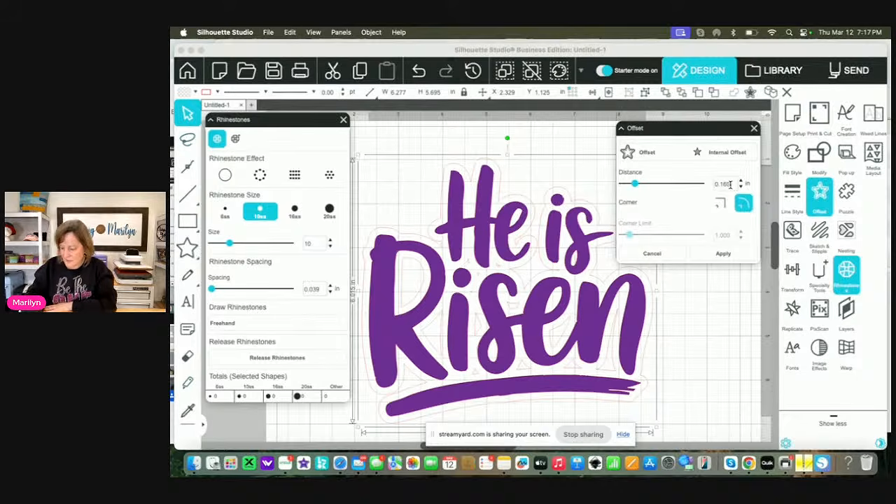
key("BackSpace")
key("BackSpace")
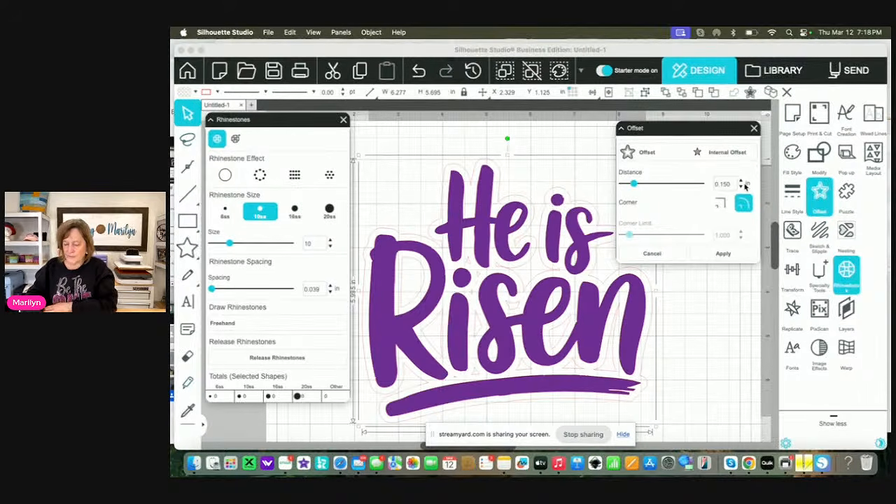
Fill the new offset shape behind the purple lettering with black
left_click_drag(719, 132, 745, 324)
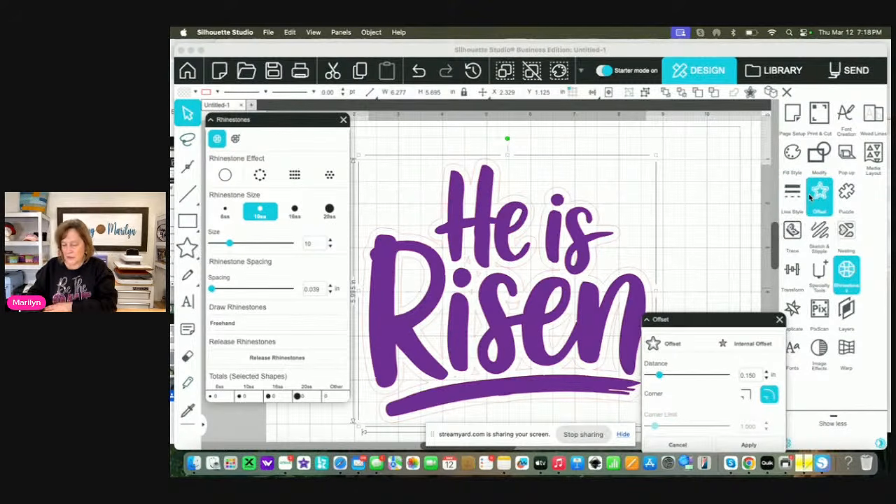
left_click(793, 153)
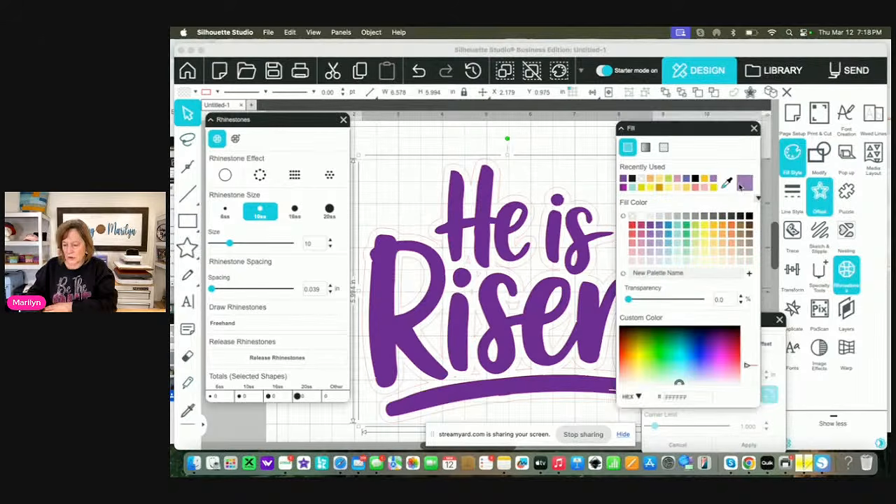
left_click(747, 218)
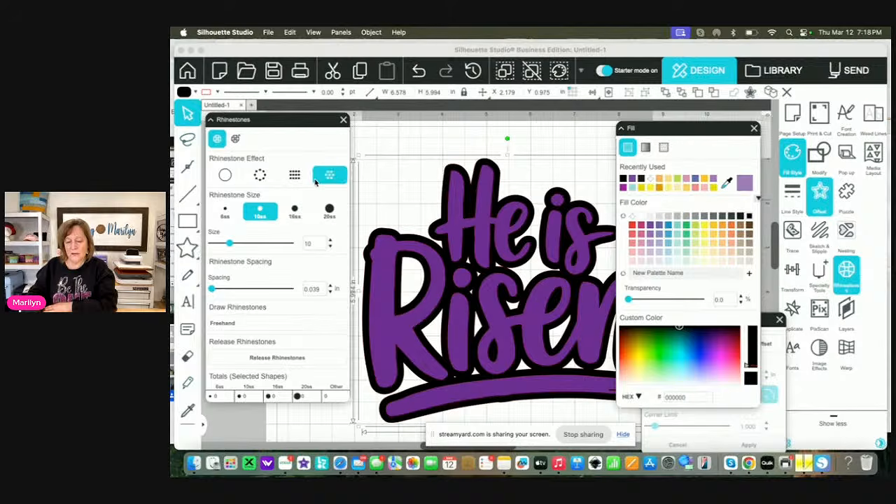
Apply the edge rhinestone effect to the black offset shape with 10ss stones and a spacing of 0.025 in
left_click(262, 178)
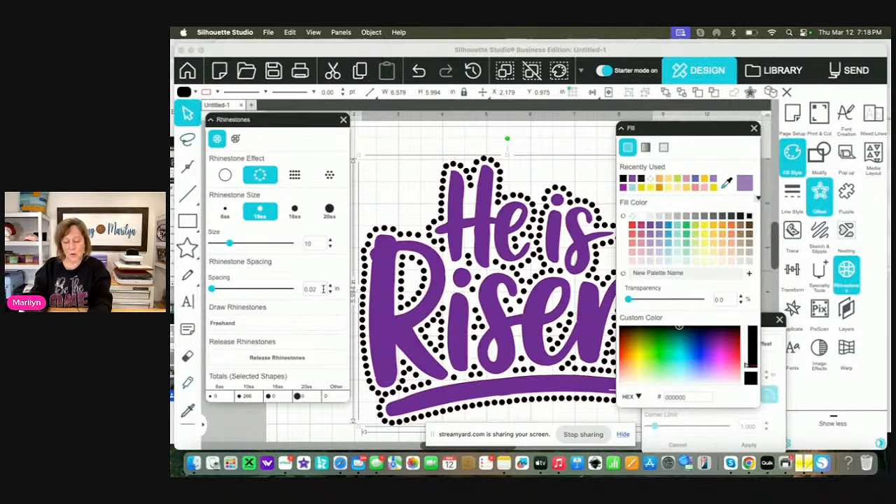
key("Return")
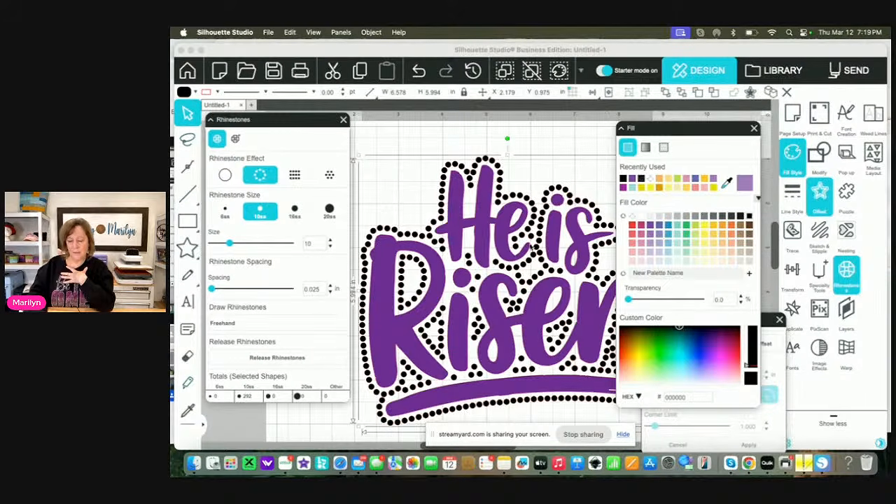
left_click(754, 128)
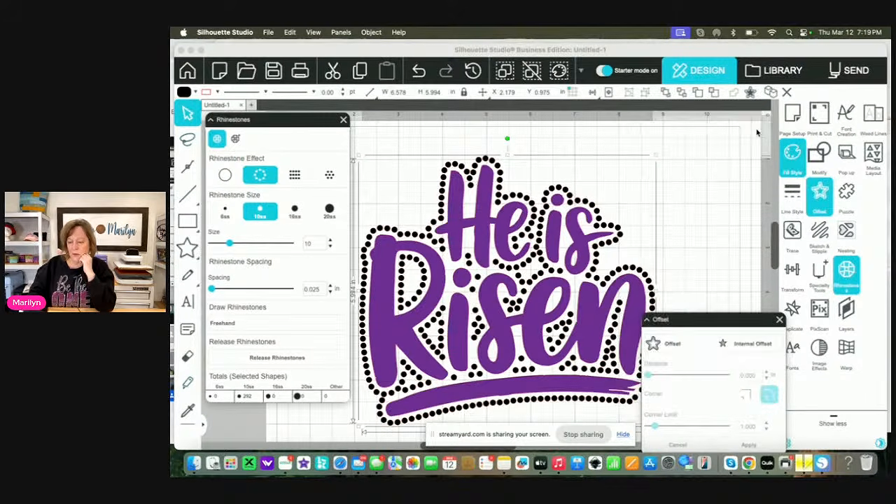
Try an outward offset of the rhinestone outline at a distance of 0.160 in to add a second row
left_click_drag(708, 319, 727, 264)
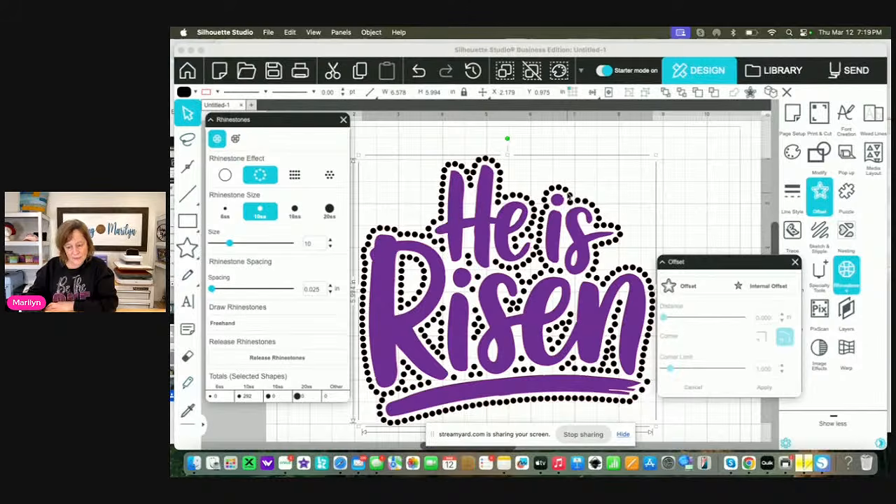
left_click(689, 287)
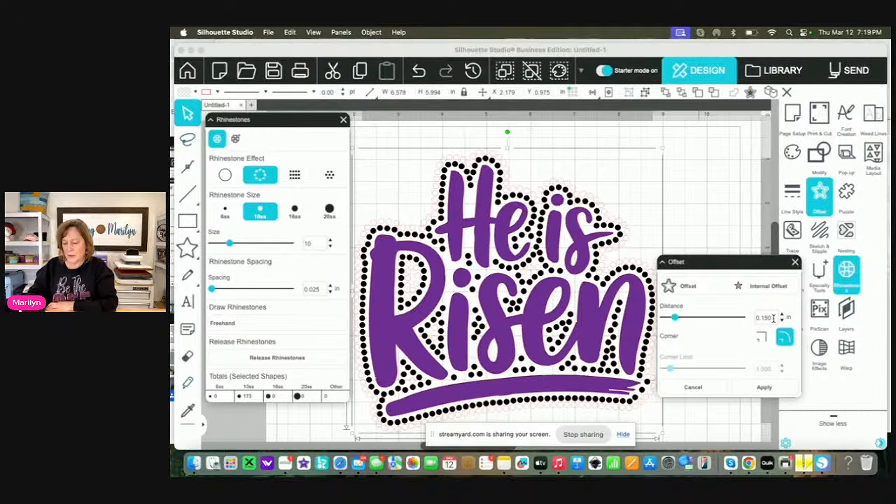
key("BackSpace")
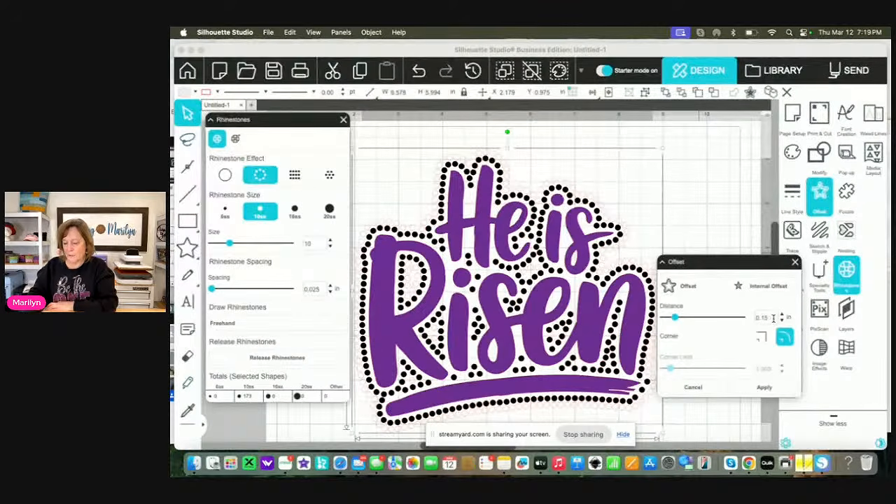
type("5")
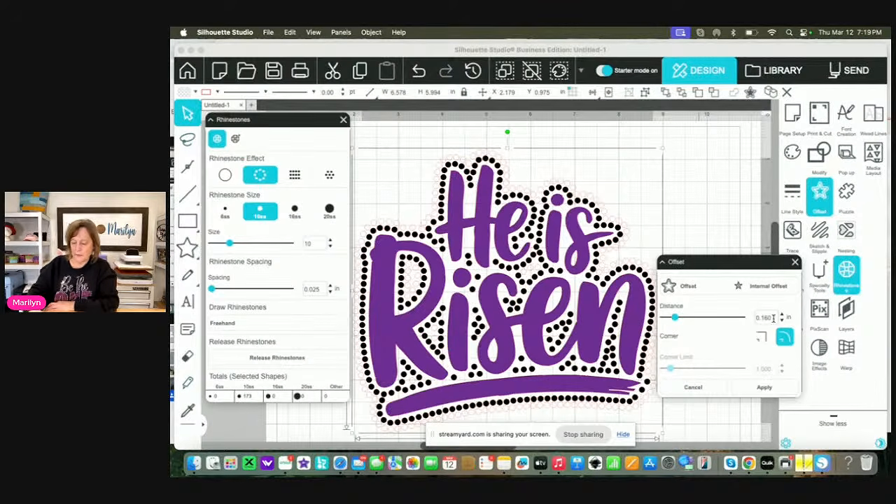
left_click(767, 387)
left_click(767, 387)
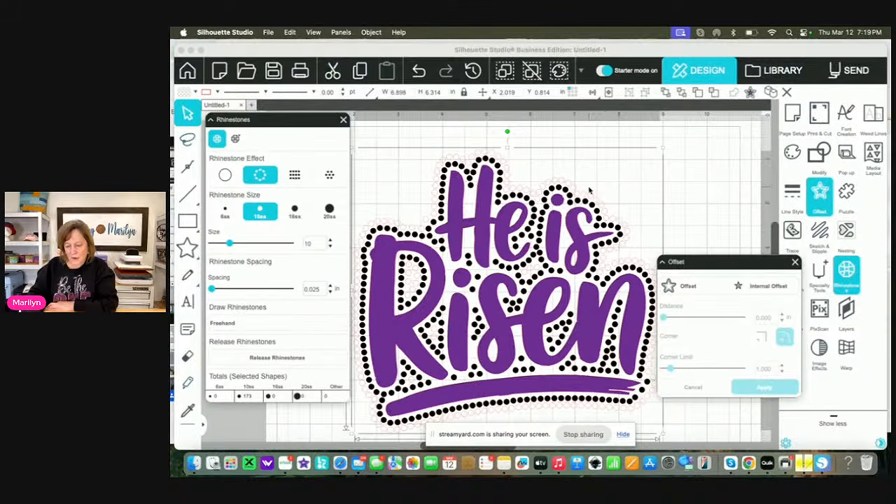
Try a blue fill on the second rhinestone row and change it to black
left_click(792, 152)
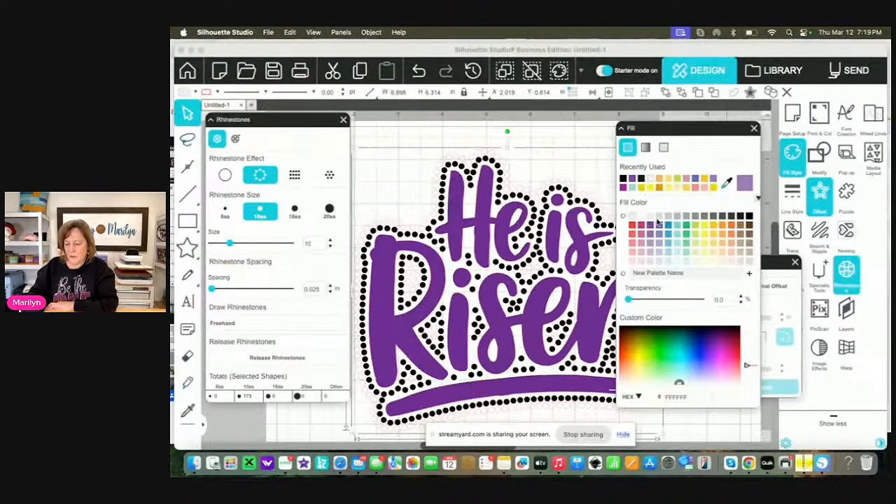
left_click(667, 226)
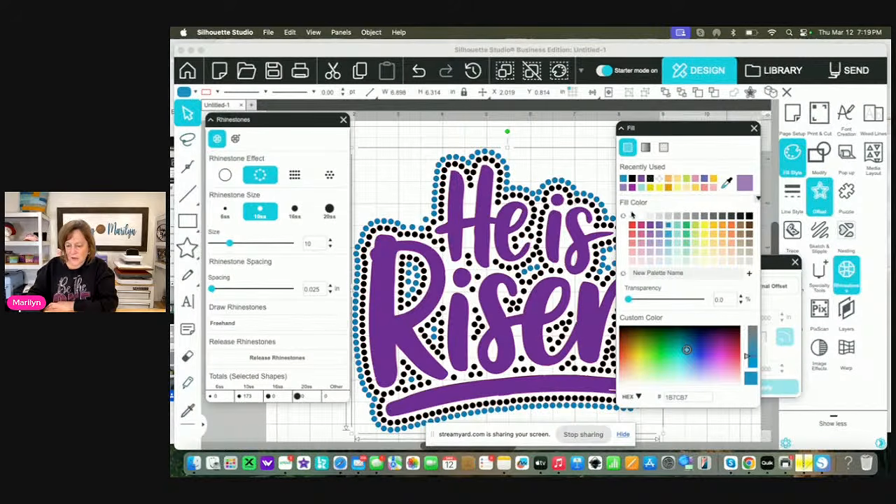
left_click(749, 217)
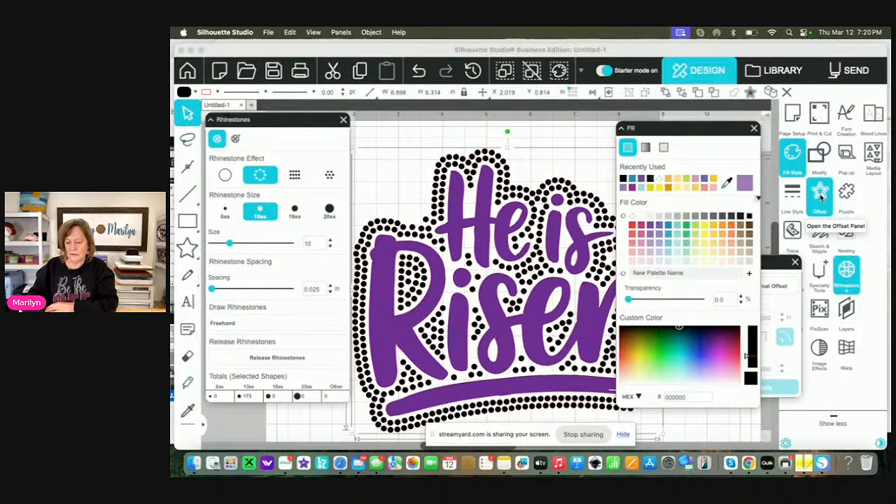
Try a third rhinestone row offset outward by 0.160 in and filled with black
left_click(821, 197)
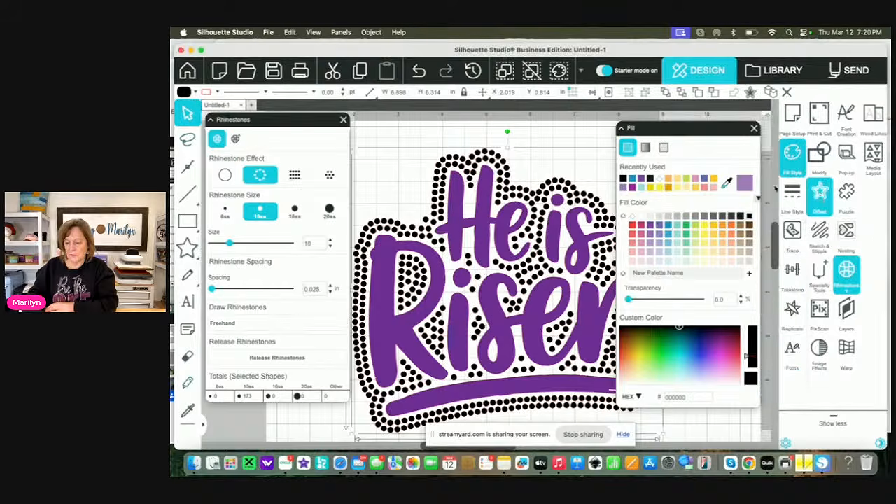
left_click(821, 192)
left_click(647, 152)
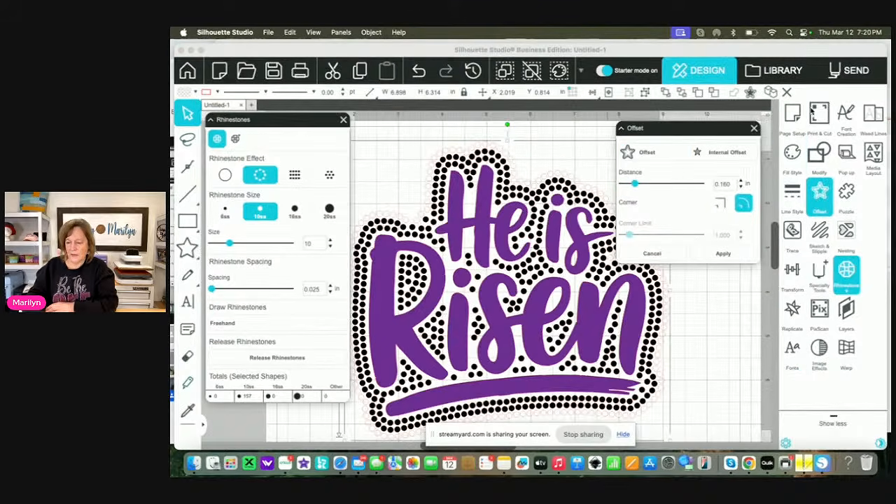
left_click_drag(727, 129, 755, 281)
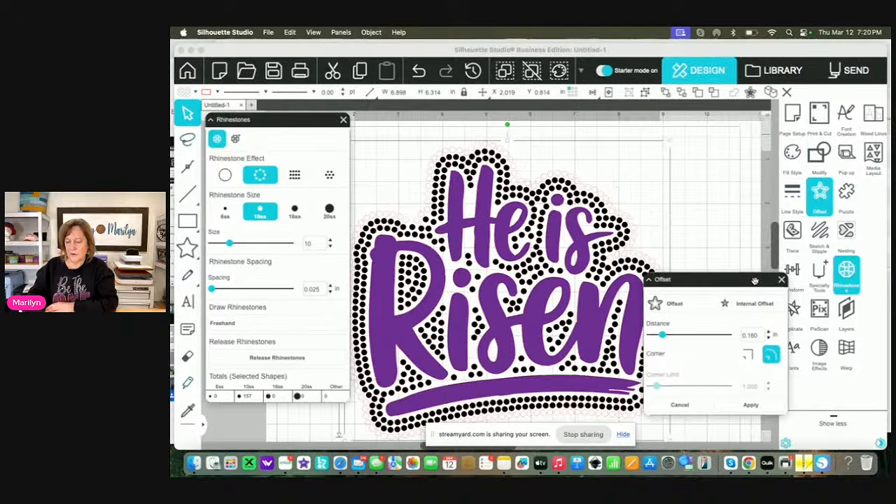
left_click(778, 163)
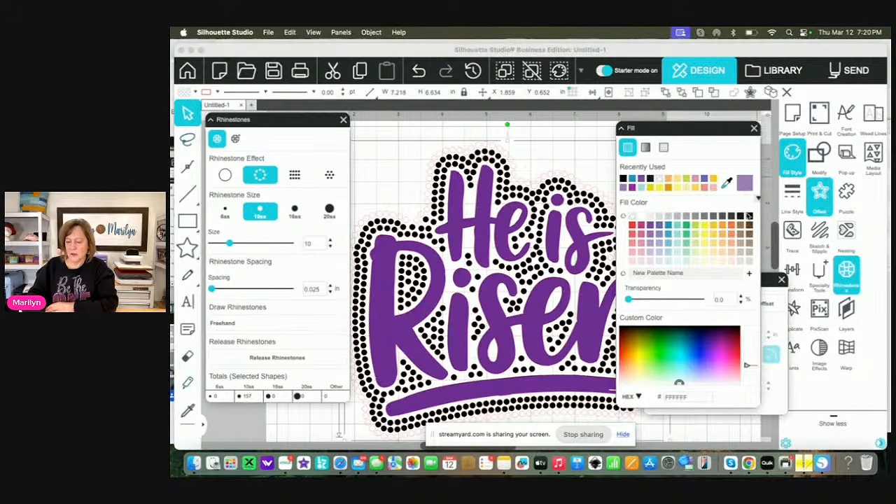
left_click(748, 217)
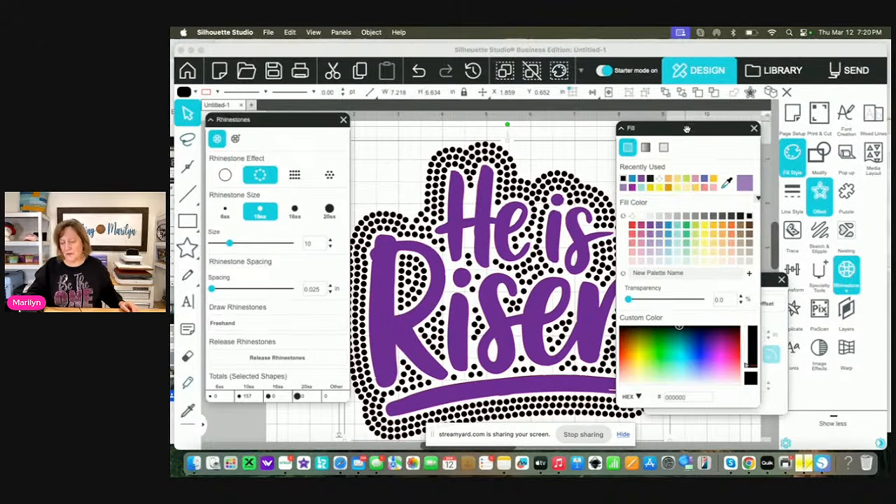
Try a fourth rhinestone row offset outward by 0.160 in from the third and filled with black
left_click_drag(684, 127, 711, 230)
left_click(820, 192)
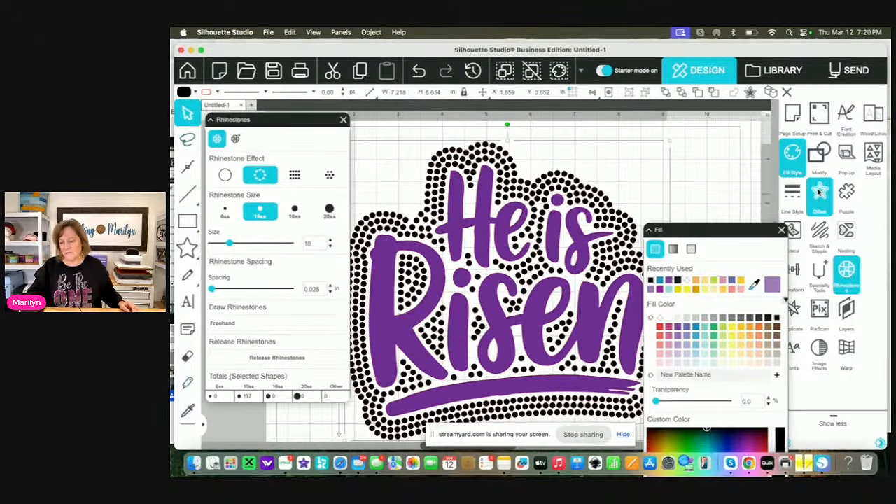
left_click(820, 192)
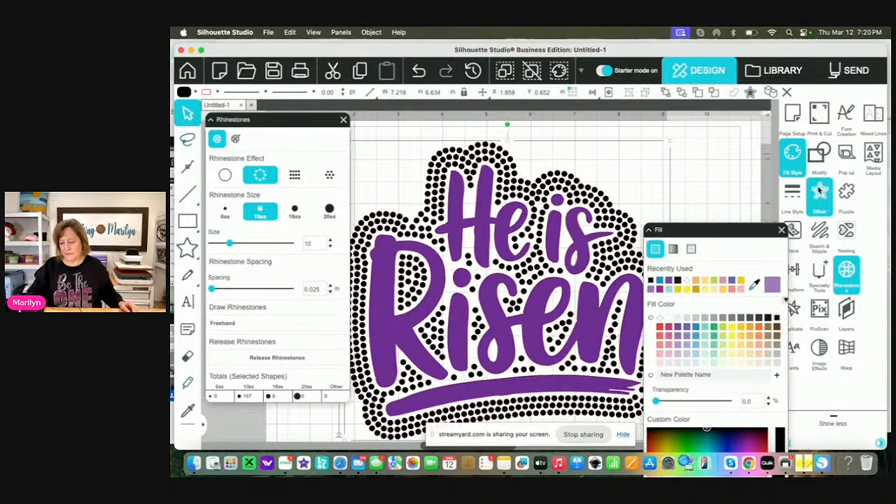
left_click(649, 152)
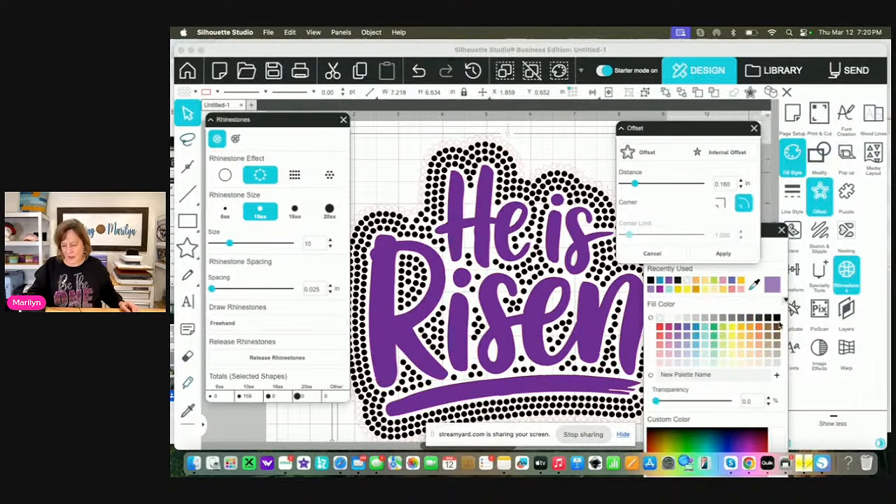
left_click(776, 317)
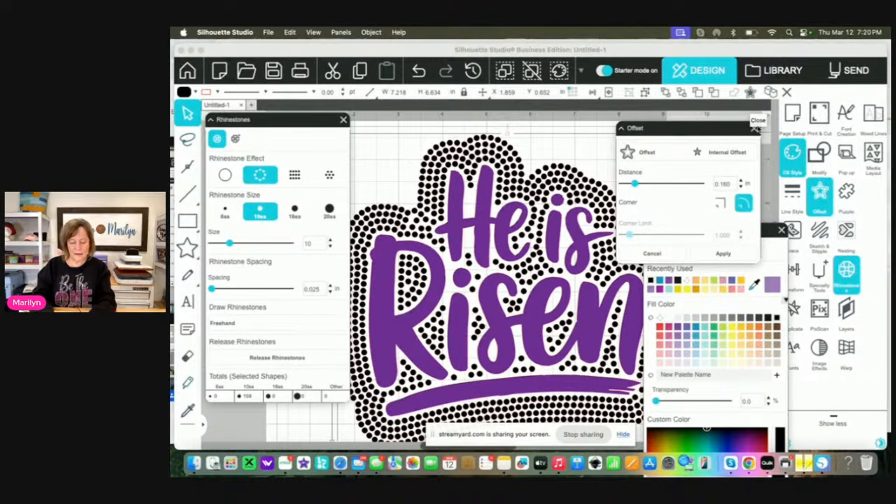
Undo the added rhinestone rows and their fills back to the first row around the lettering, and close the offset settings
key("super+z")
key("super+z")
key("super+z")
key("super+z")
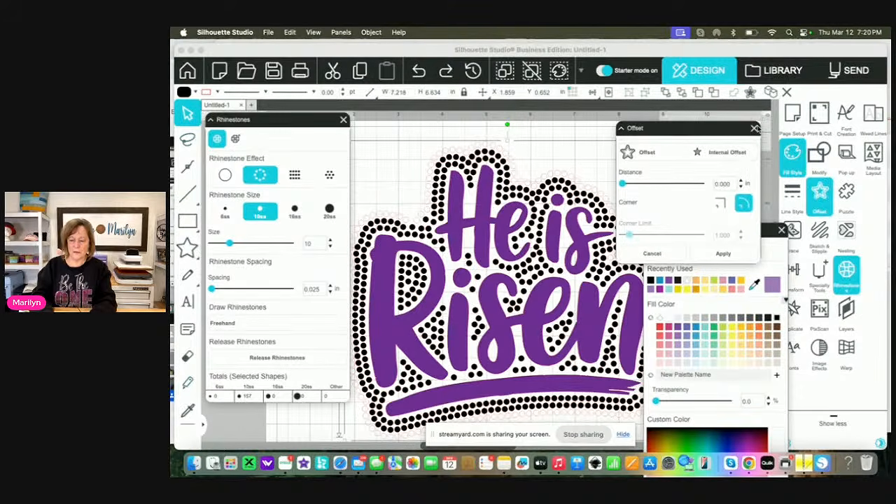
key("super+shift+z")
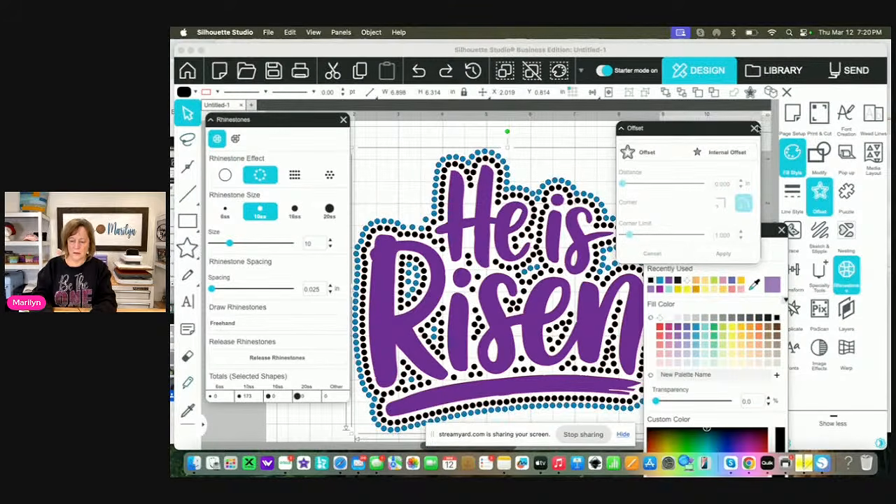
key("super+z")
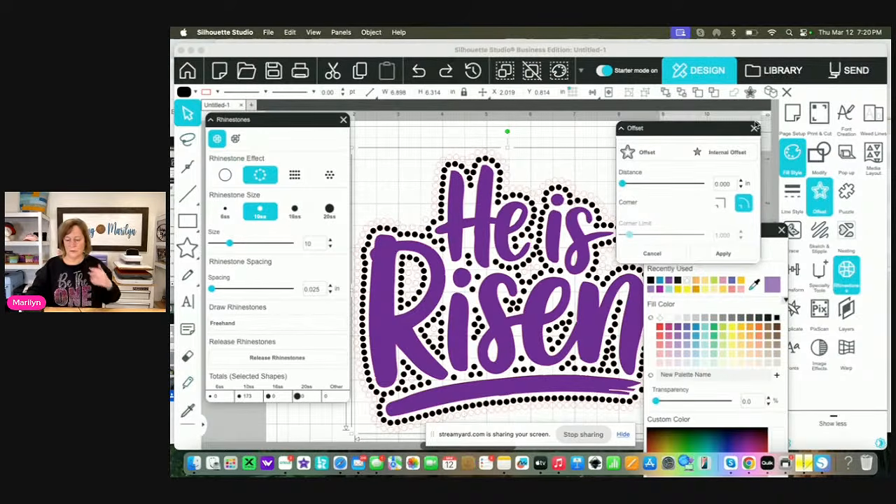
key("super+z")
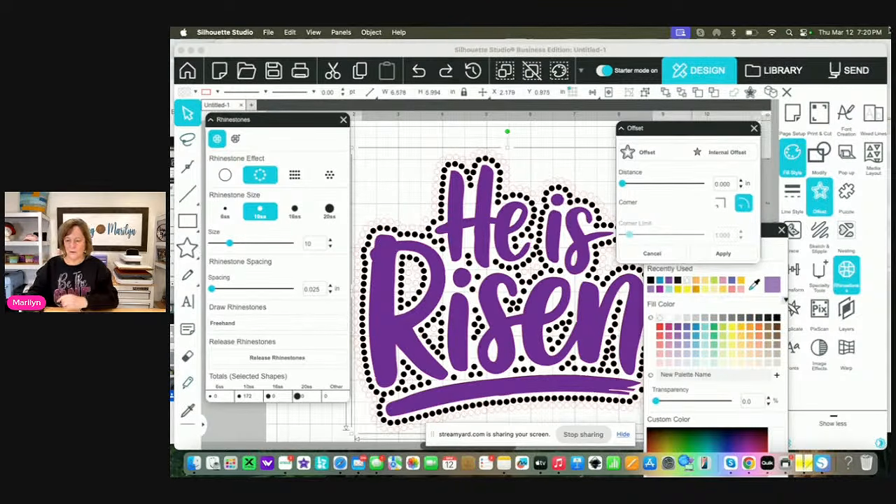
left_click(753, 128)
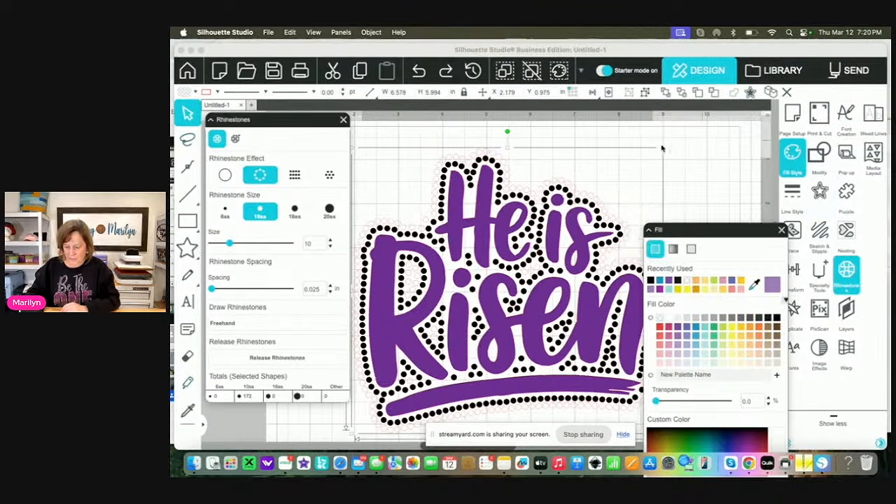
Clear the leftover outer offset outline, select the black rhinestone row, and undo its accidental move
left_click(610, 207)
left_click(607, 213)
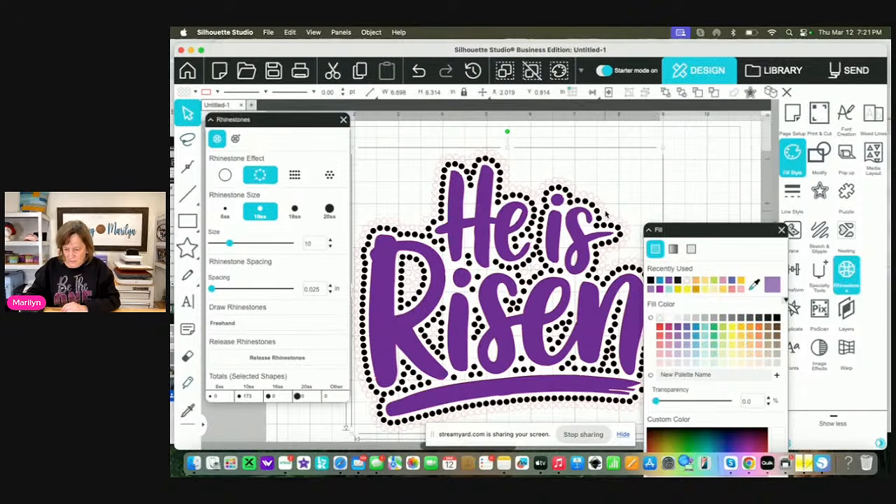
left_click(606, 213)
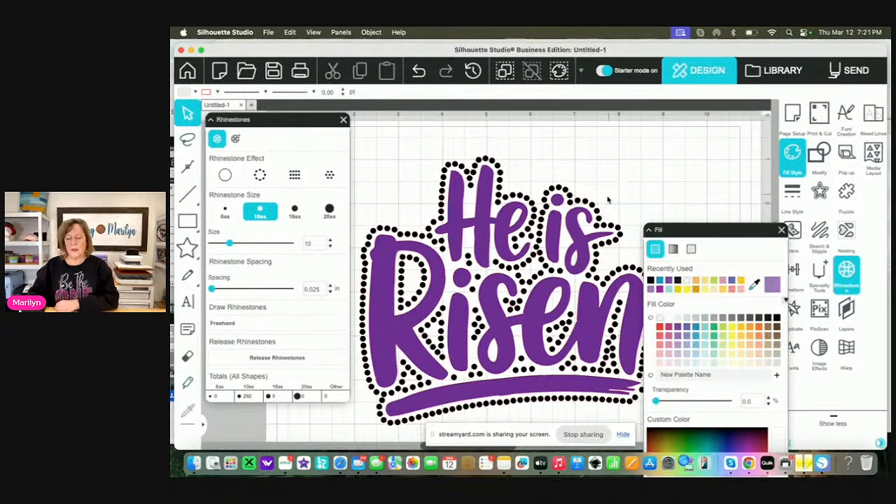
left_click(599, 215)
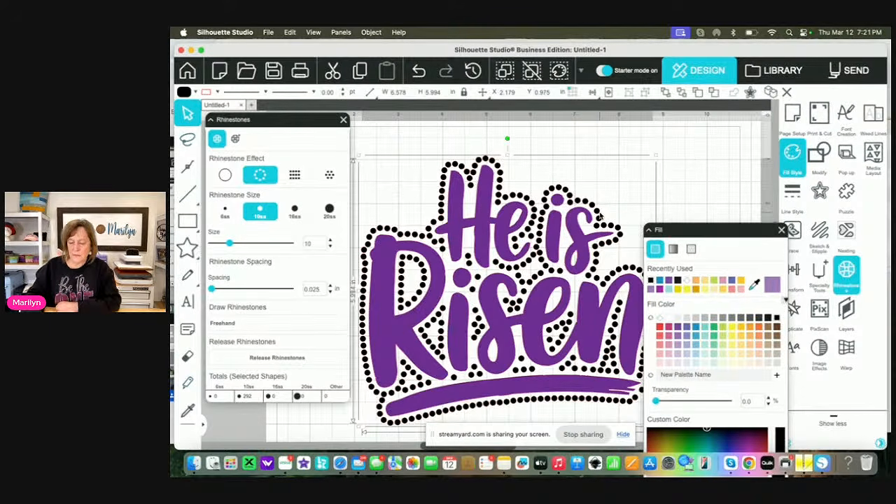
left_click(418, 71)
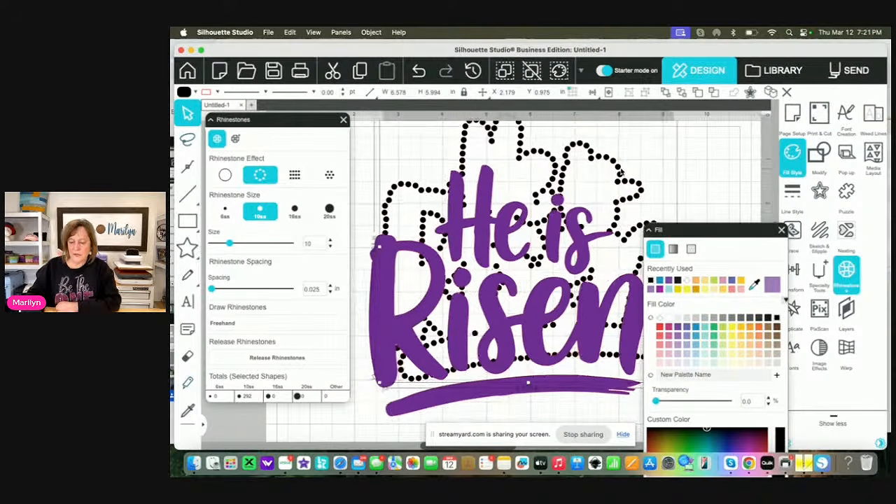
left_click(419, 70)
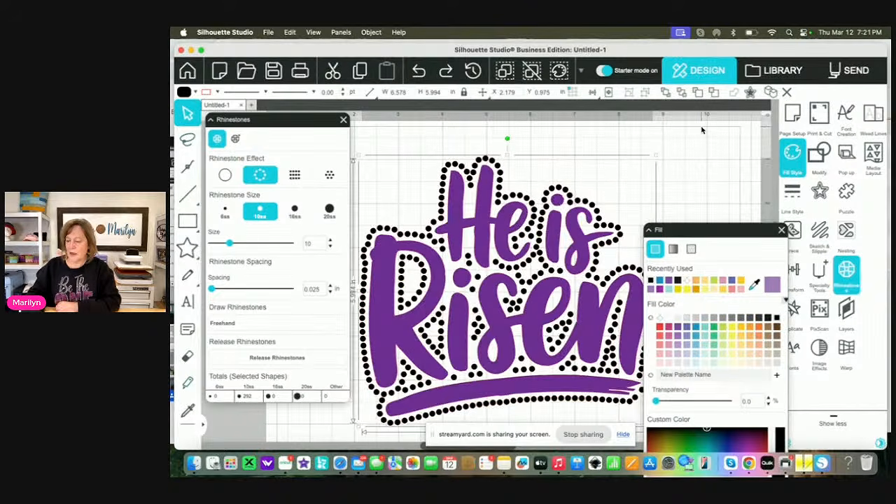
Create a second rhinestone row offset outward by 0.150 in from the first and fill it with black
left_click(822, 194)
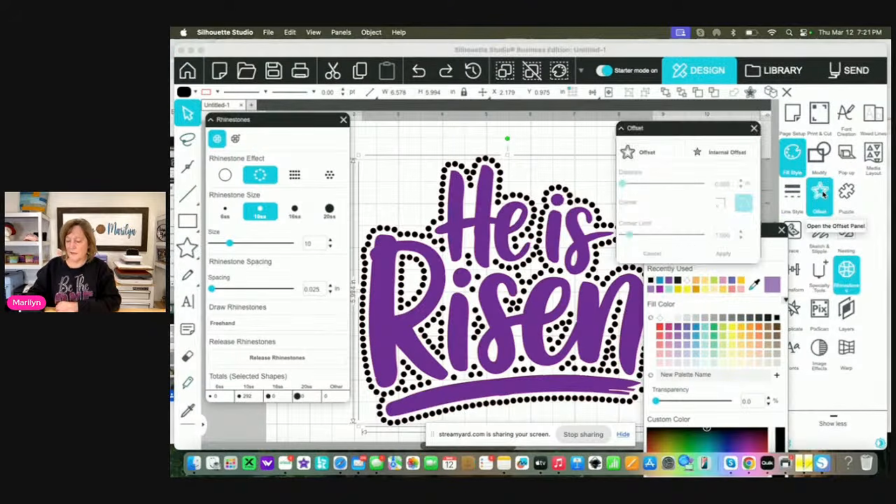
left_click(655, 155)
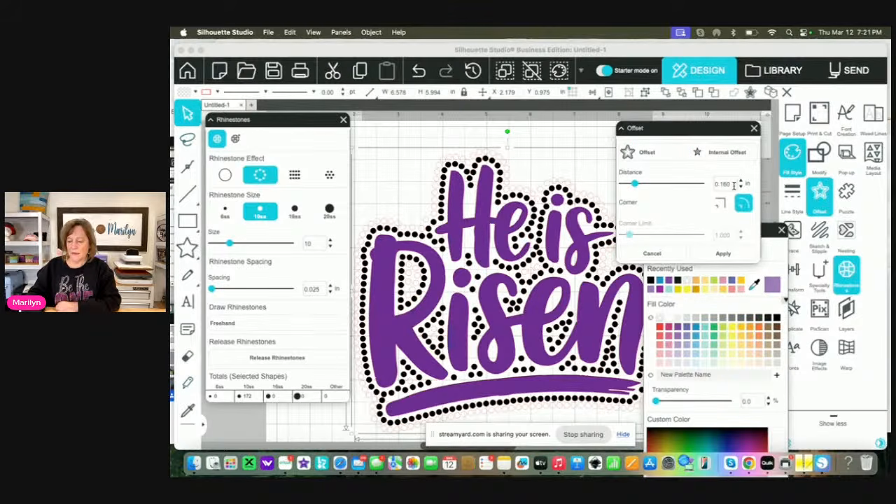
key("BackSpace")
key("BackSpace")
type("50")
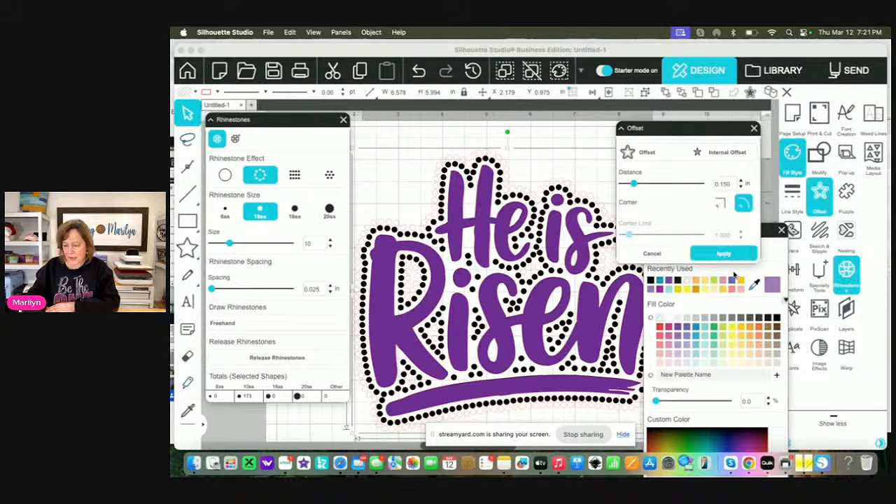
left_click(775, 319)
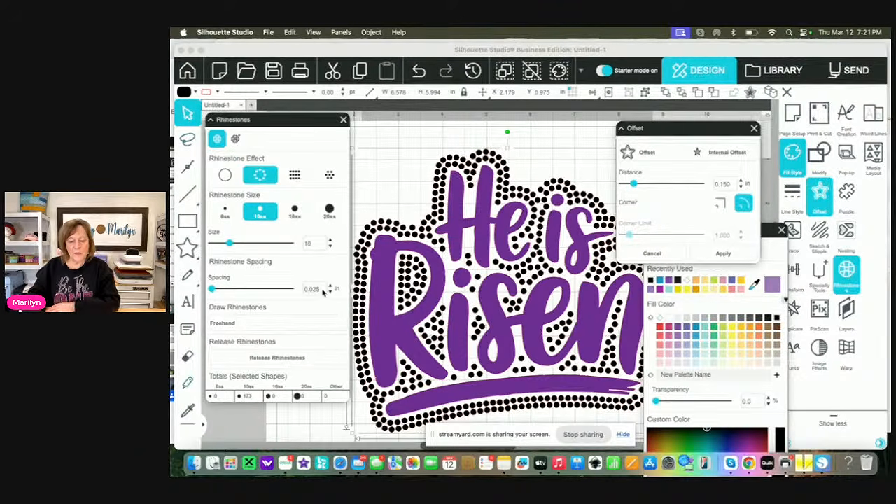
Set the rhinestone spacing of the second row around the lettering to 0.100 in
key("BackSpace")
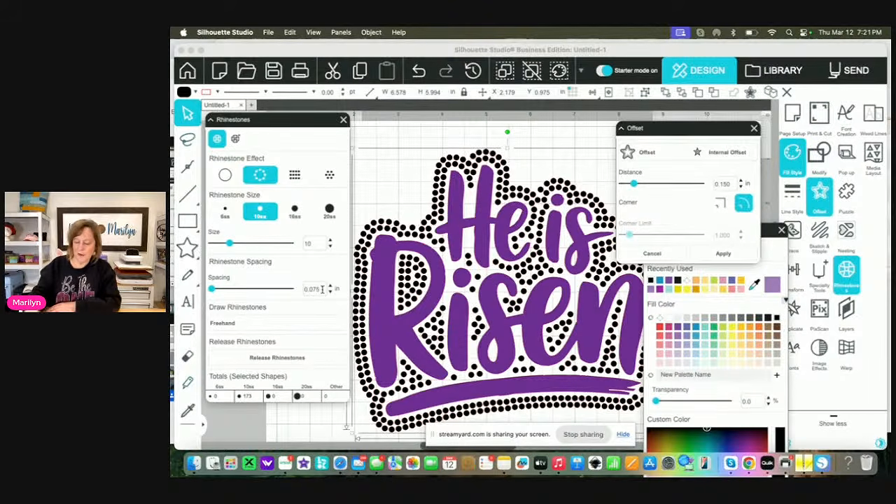
key("Return")
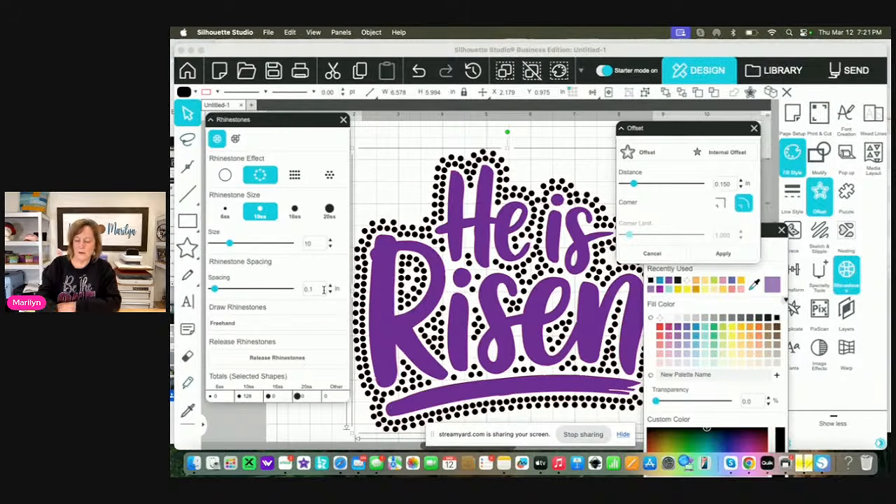
key("Return")
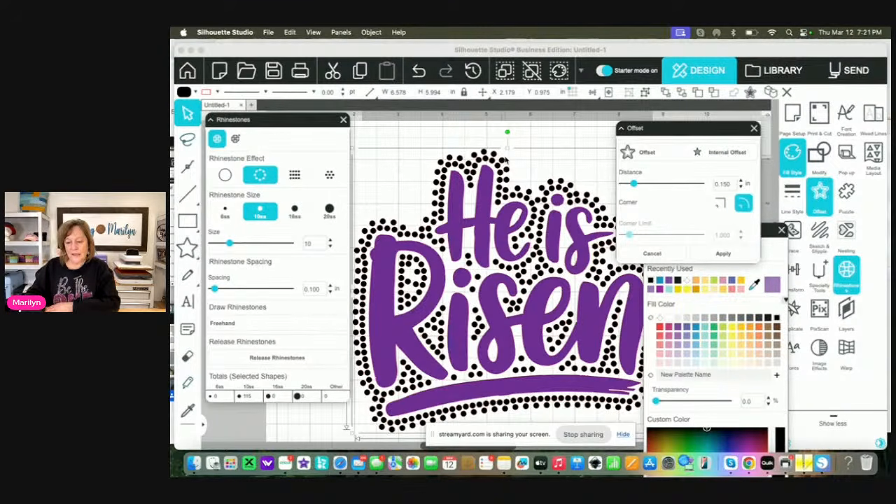
Create a third rhinestone row offset outward by 0.150 in from the second and fill it with black
left_click(659, 154)
left_click(715, 257)
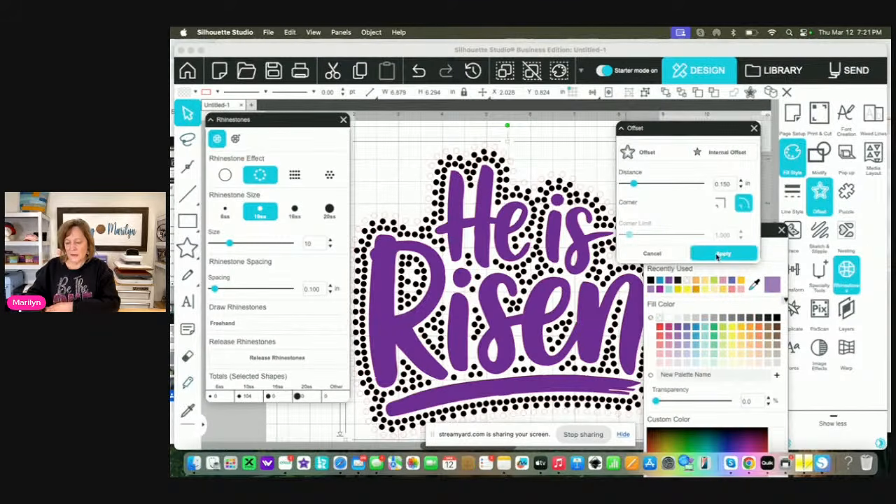
left_click(717, 256)
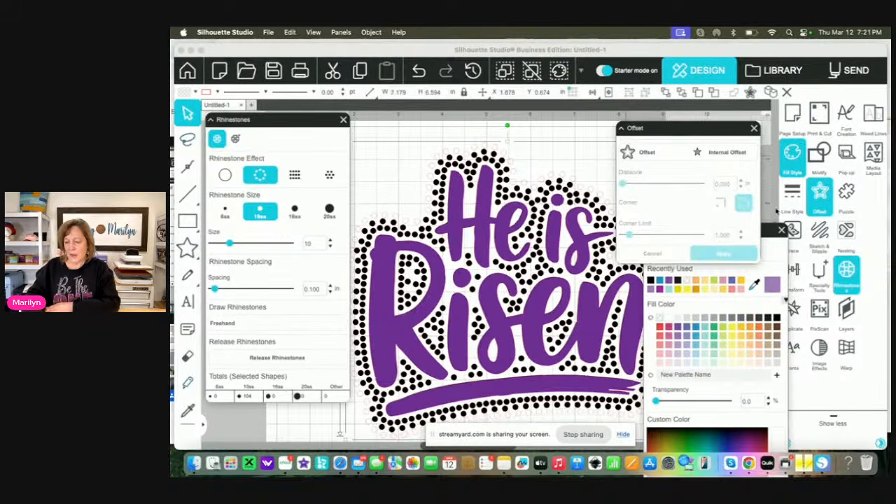
left_click(775, 319)
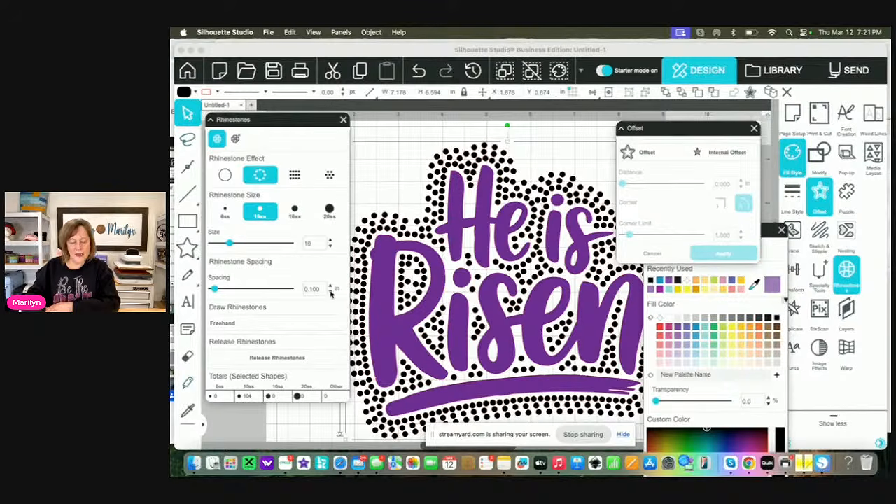
Try a 0.2 in rhinestone spacing on the third row, and set it to 0.175 in
key("BackSpace")
key("BackSpace")
type(".2")
key("Return")
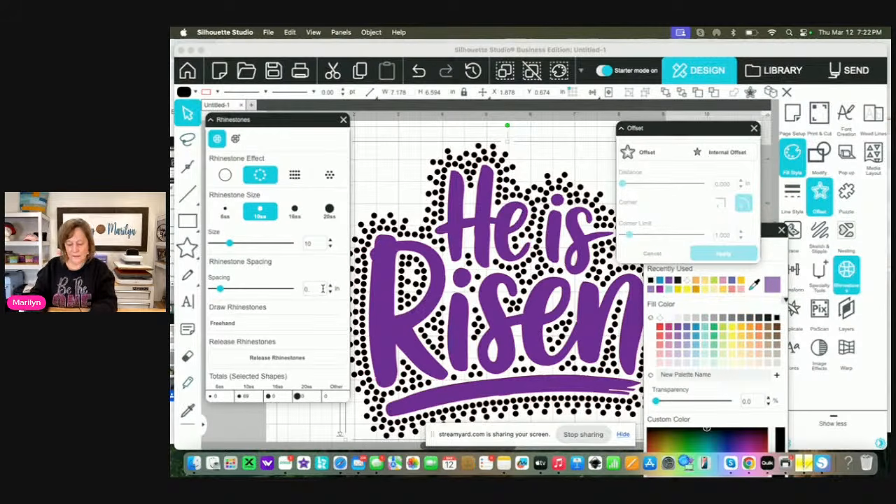
type("75")
key("Return")
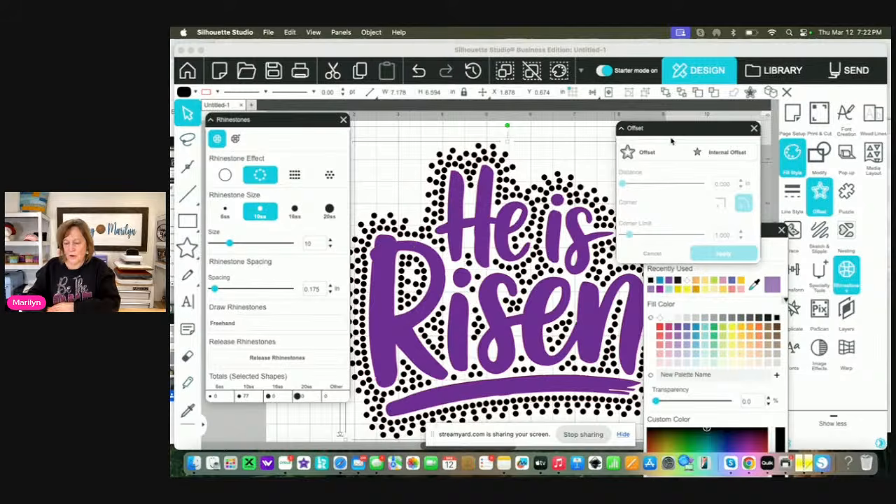
Create a fourth rhinestone row offset outward by 0.150 in, fill it with black, and set its spacing to 0.250 in
left_click(656, 151)
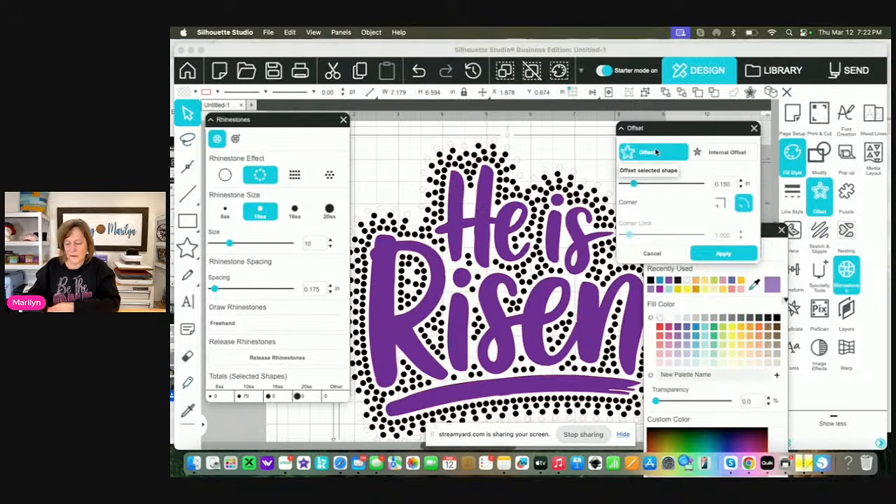
left_click(725, 255)
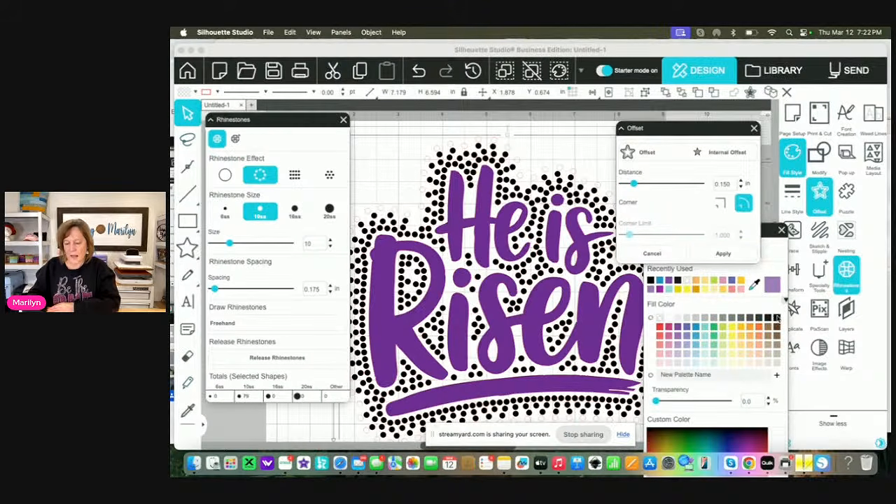
left_click(775, 317)
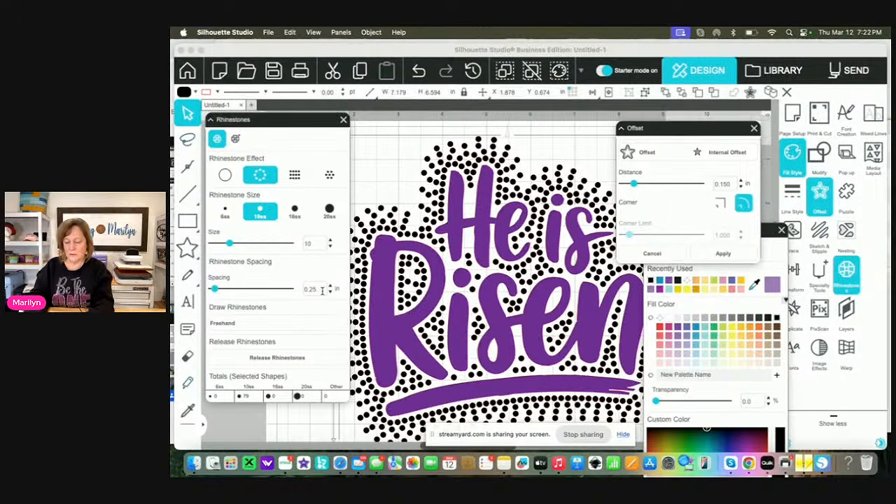
key("Return")
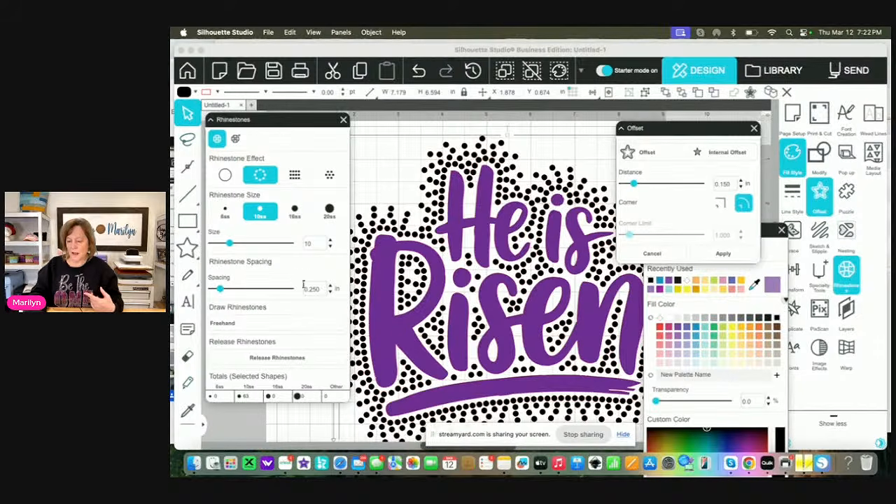
Create a fifth rhinestone row offset outward by 0.150 in, fill it with black, and set its spacing to 0.350 in
left_click(649, 152)
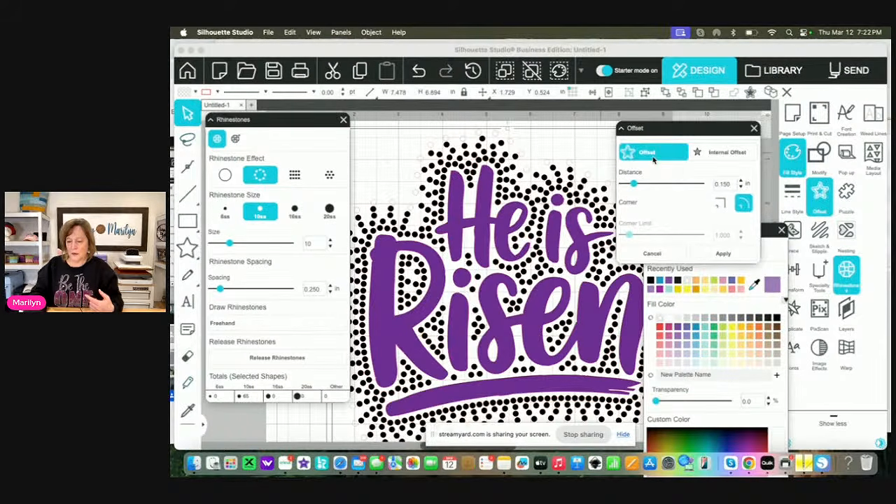
left_click(776, 319)
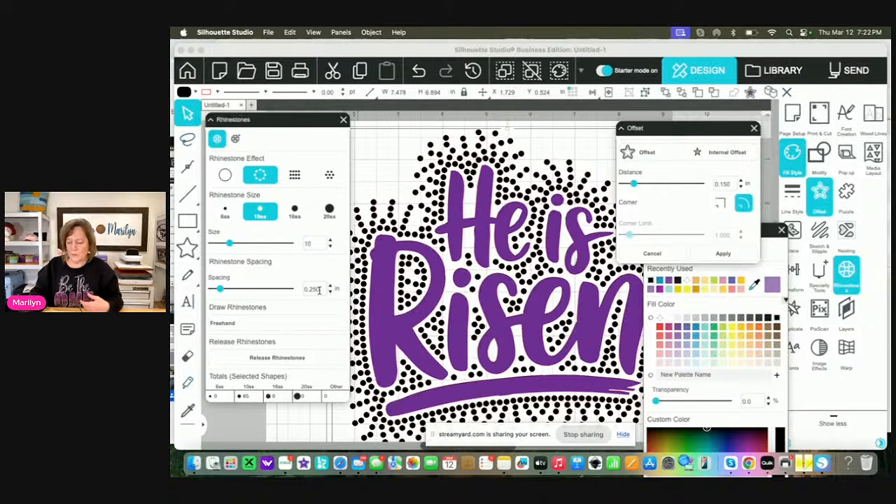
key("BackSpace")
key("BackSpace")
type(".35")
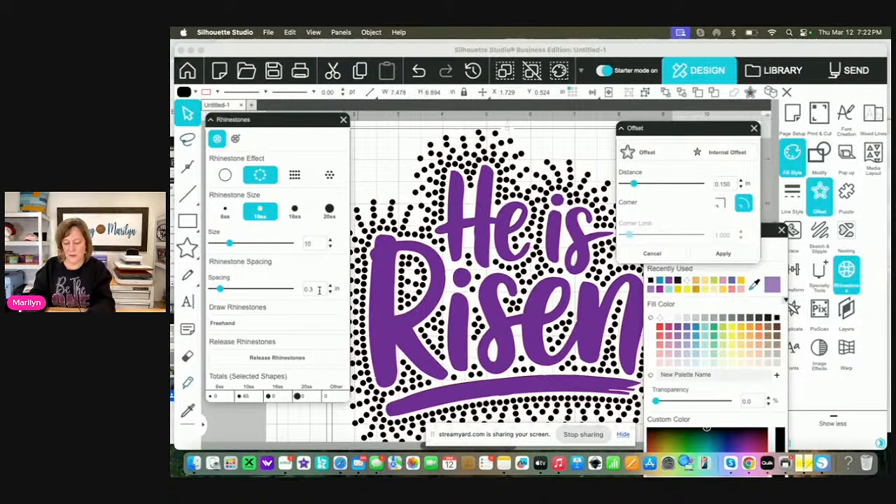
key("Return")
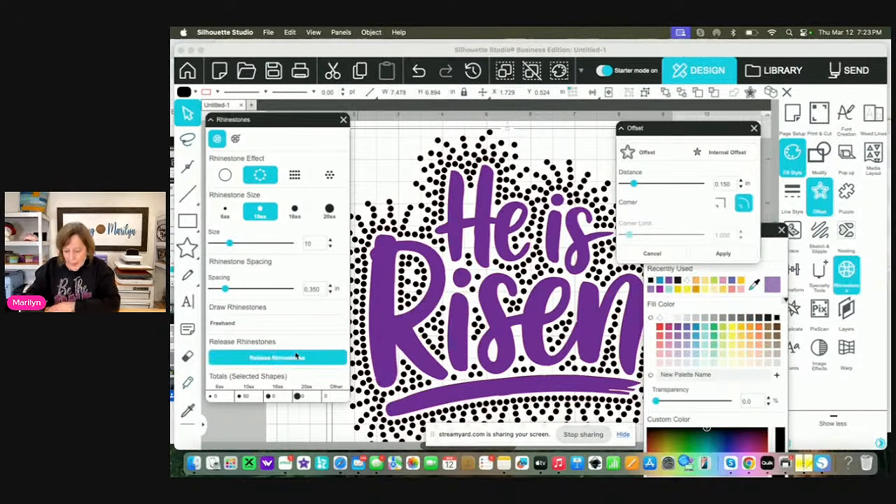
Close the offset and rhinestone settings and select all the rhinestone rows around the lettering
left_click(754, 130)
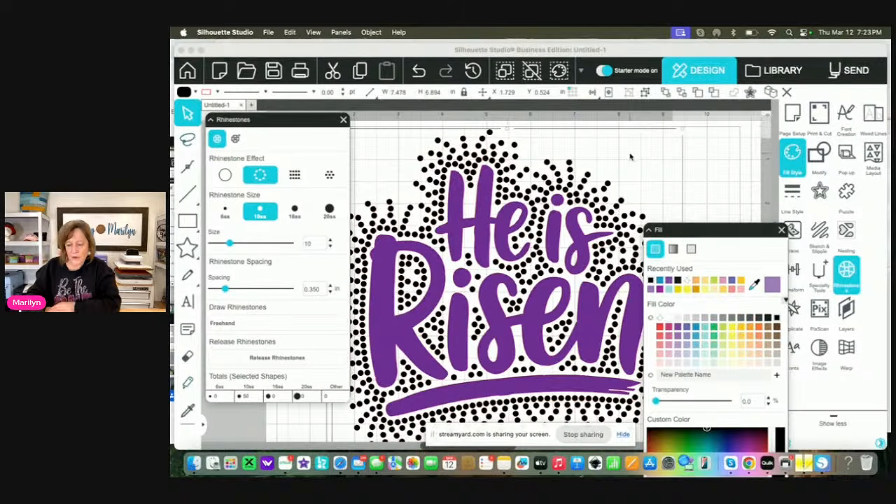
left_click(705, 171)
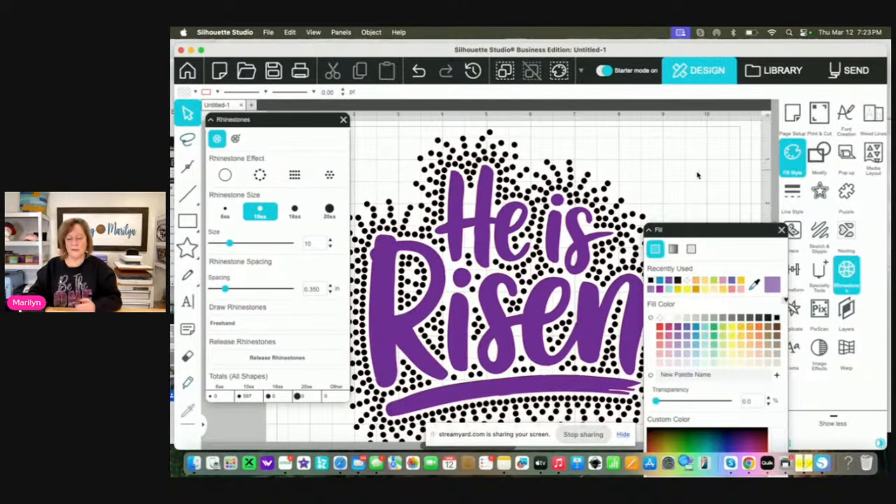
left_click(344, 120)
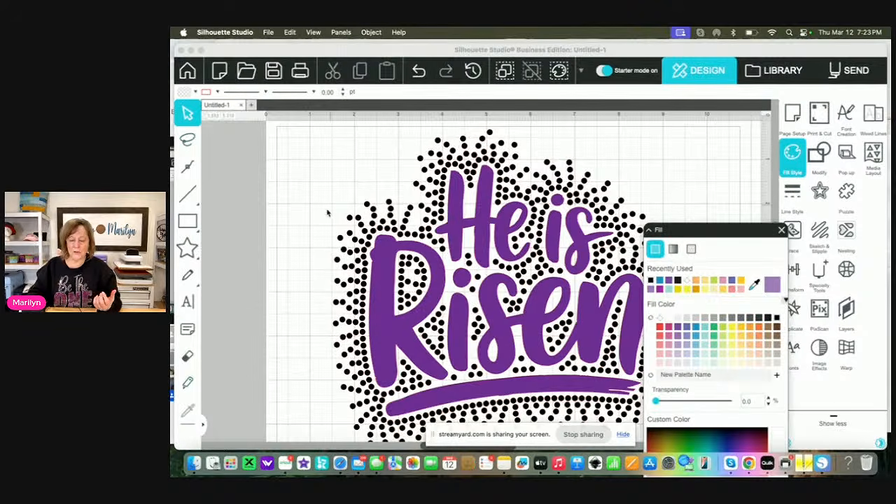
left_click(335, 302)
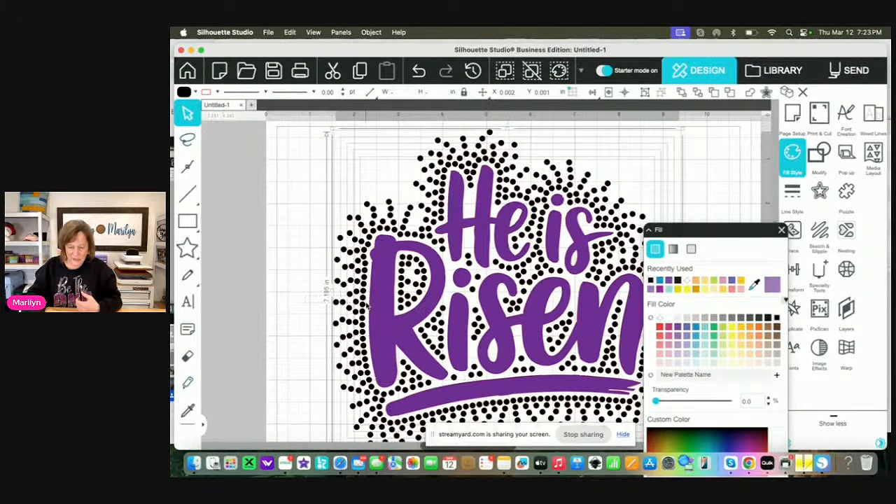
Try to make the selected rhinestone rows into a compound path, and undo it
left_click(373, 33)
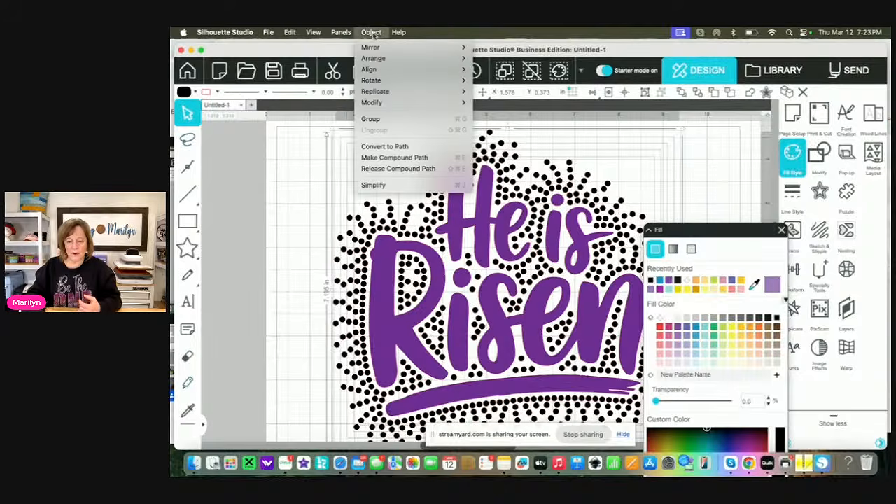
left_click(393, 161)
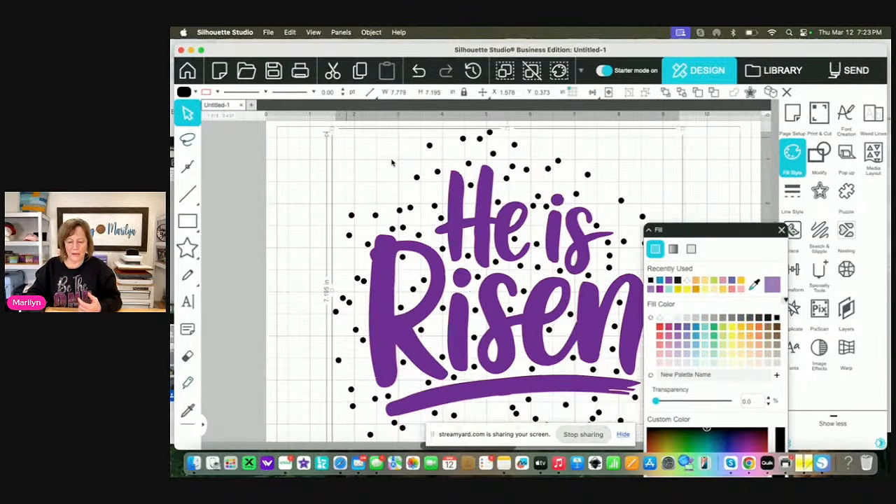
left_click(419, 70)
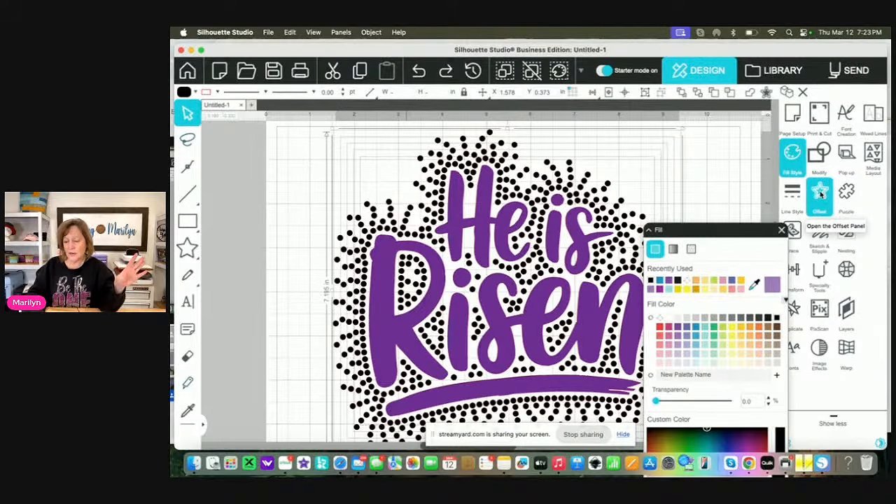
Release the selected rhinestone rows into individual circles, closing the fill and rhinestone settings
left_click(846, 269)
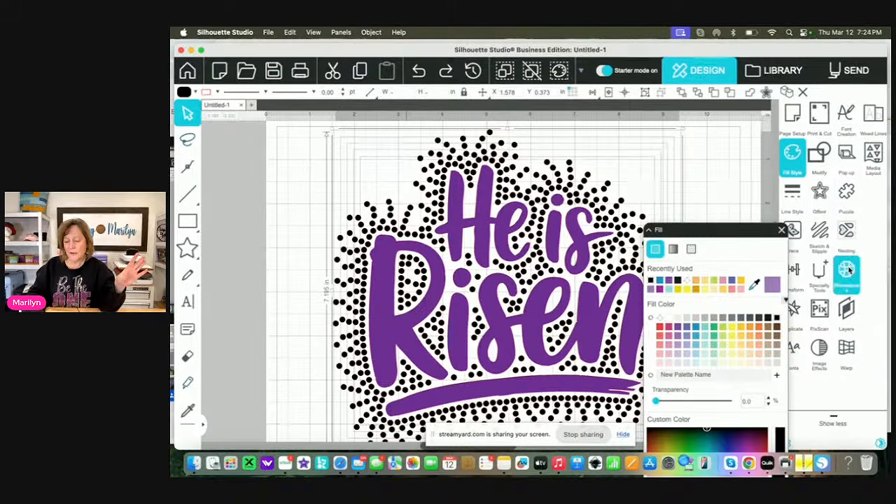
left_click(782, 230)
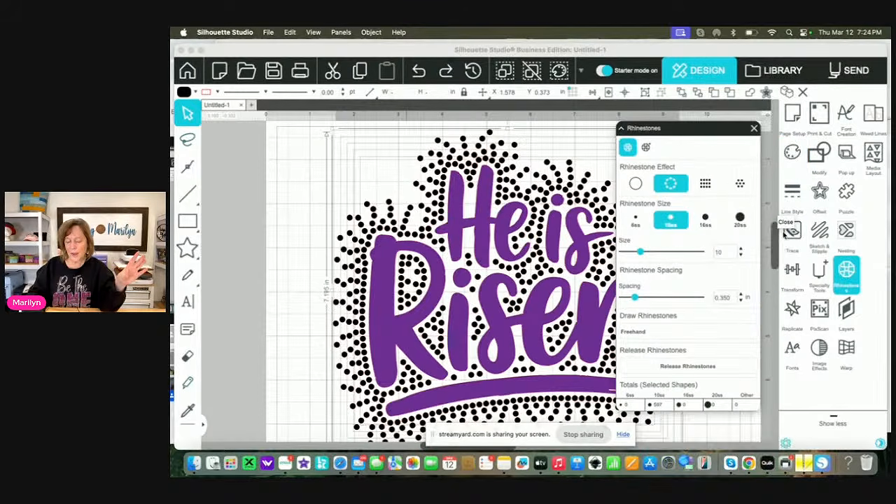
left_click(692, 366)
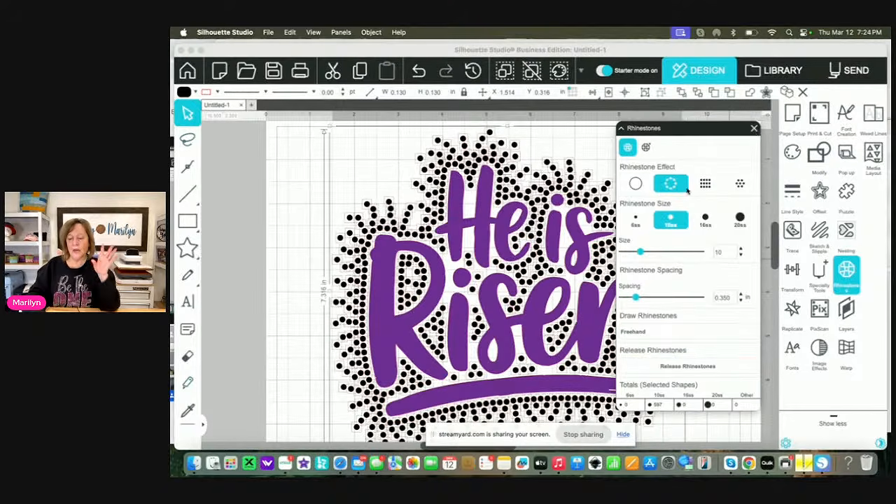
left_click(754, 128)
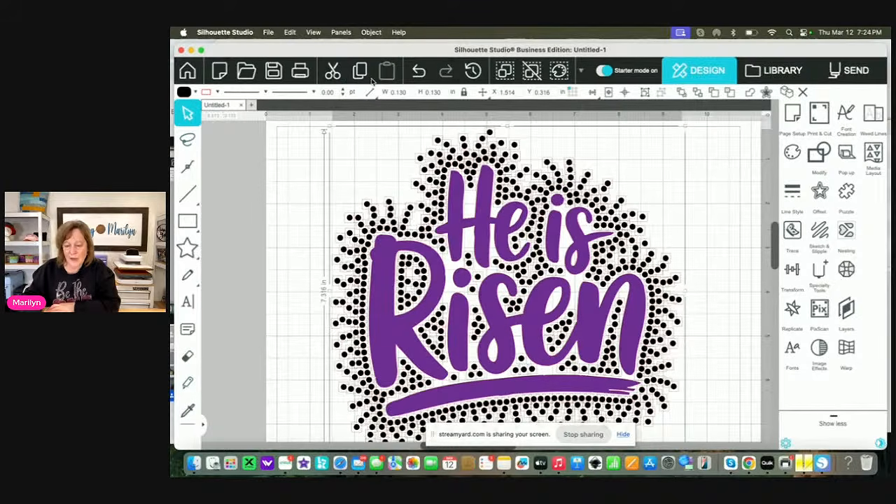
Try to make the released rhinestone circles into a compound path without grouping them, and undo it
left_click(371, 33)
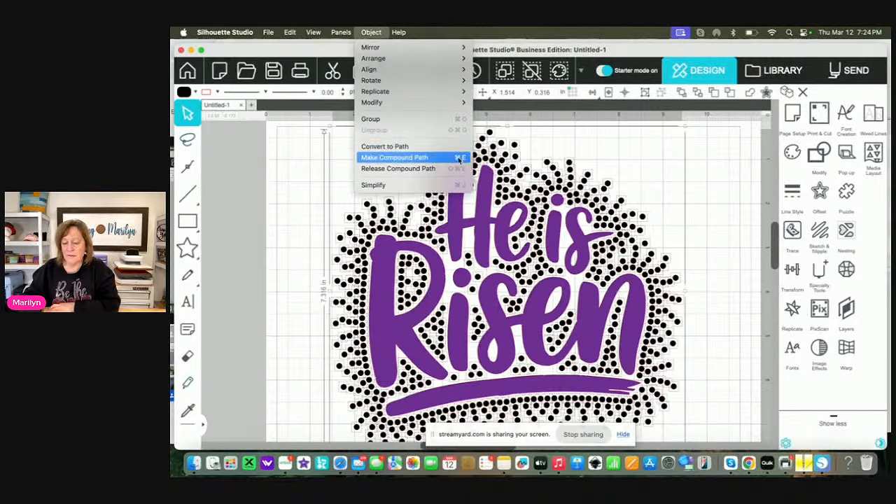
left_click(401, 160)
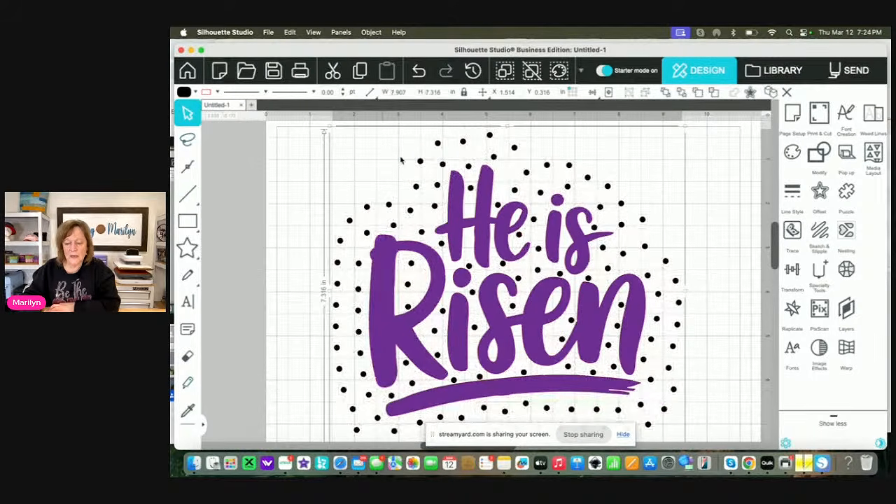
left_click(421, 77)
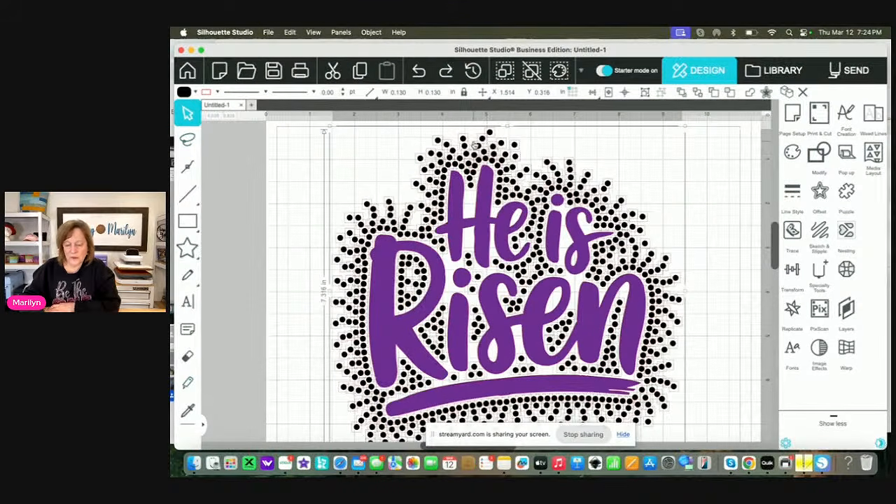
Group the released rhinestone circles and make the group into a compound path
left_click(371, 33)
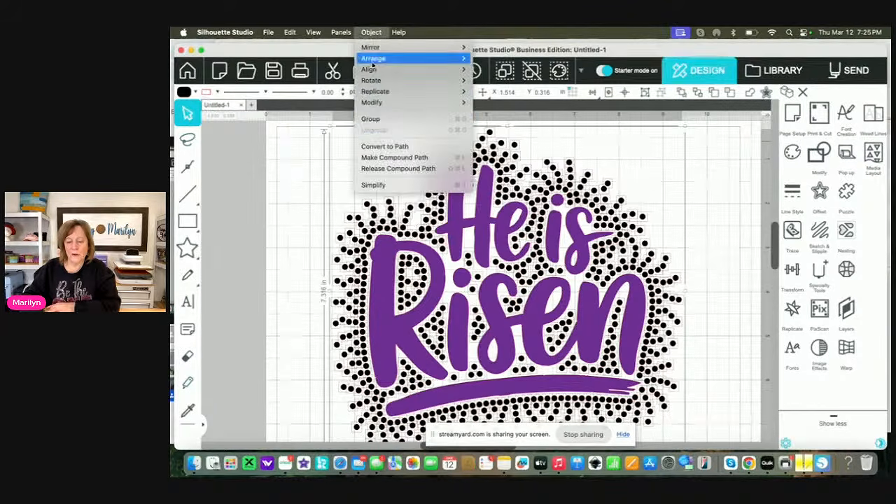
left_click(380, 35)
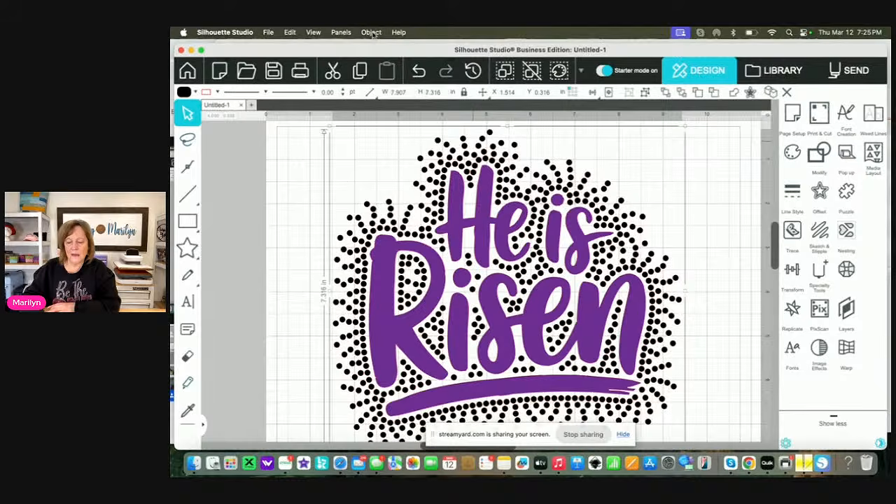
left_click(372, 33)
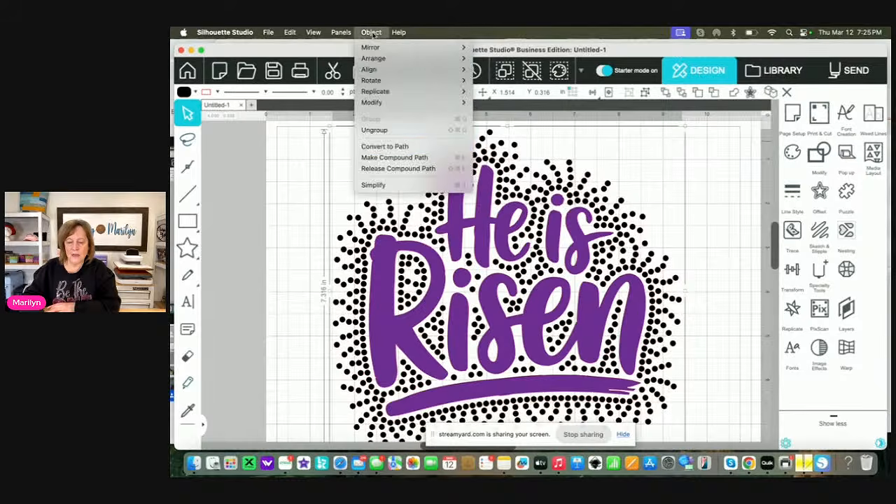
left_click(384, 158)
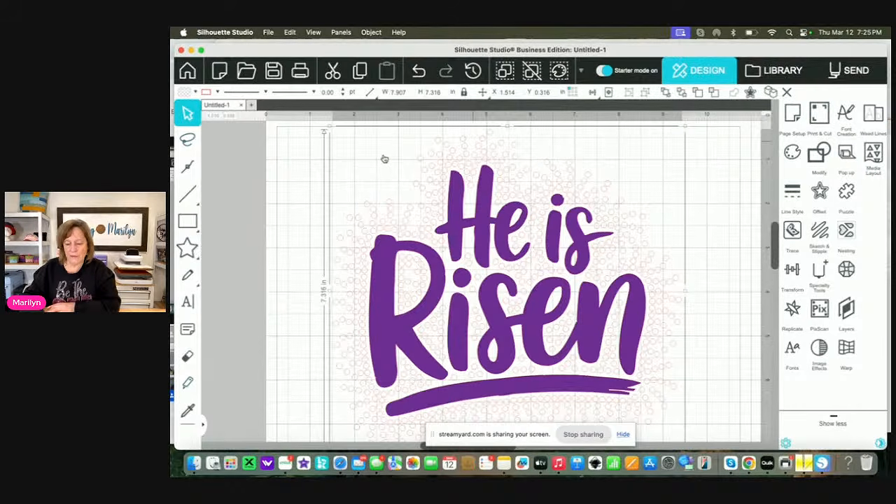
Fill the compound path of rhinestone circles with black and close the fill settings
left_click(792, 154)
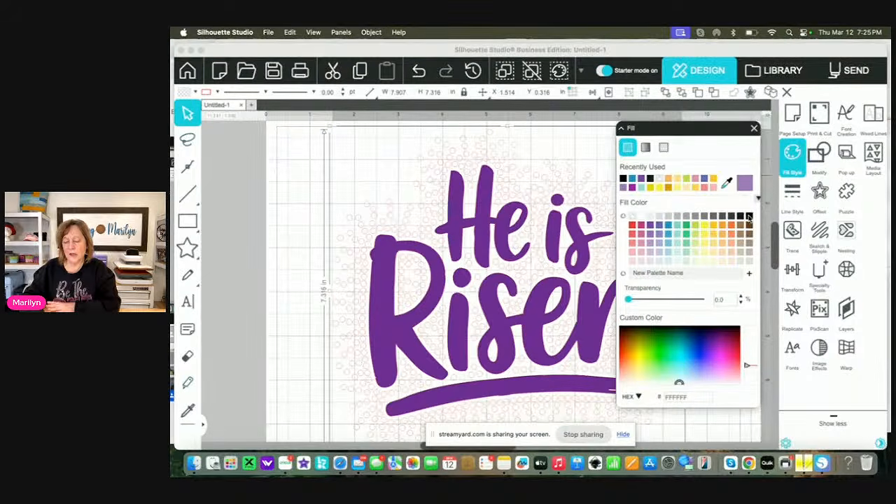
left_click(748, 217)
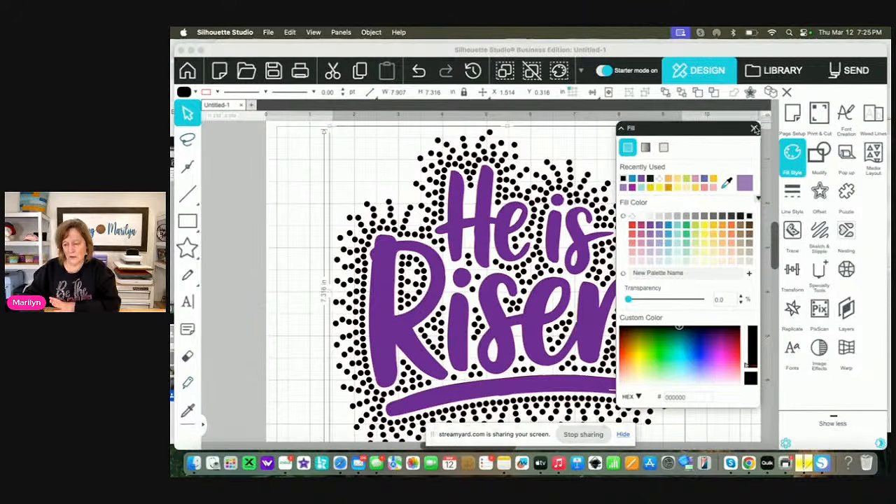
left_click(755, 129)
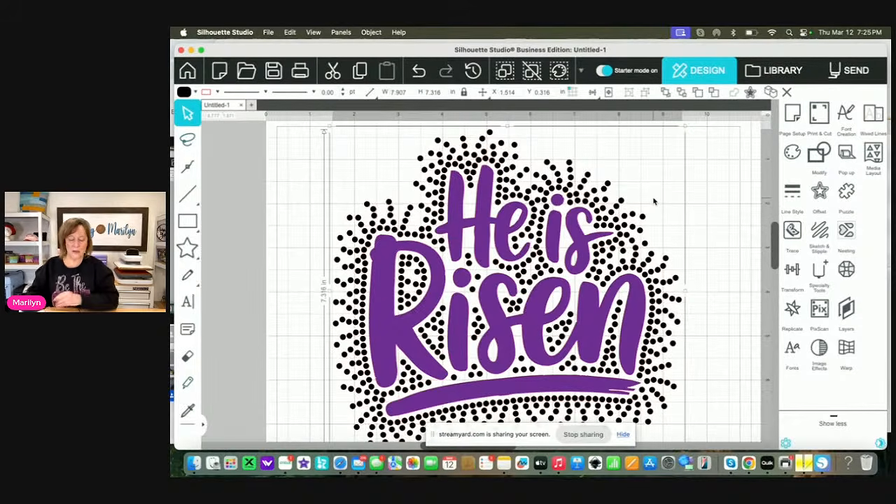
Undo the last fill, the compound path and the grouping of the rhinestone circles, and deselect them
key("super+z")
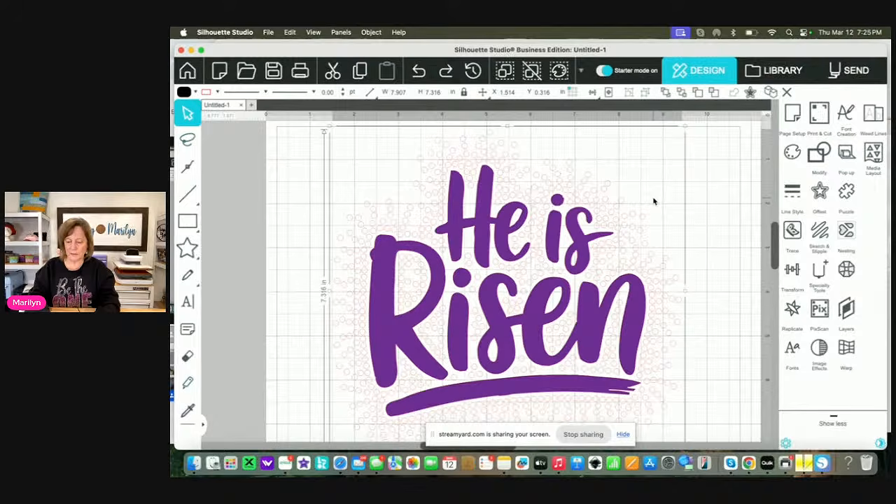
key("super+shift+z")
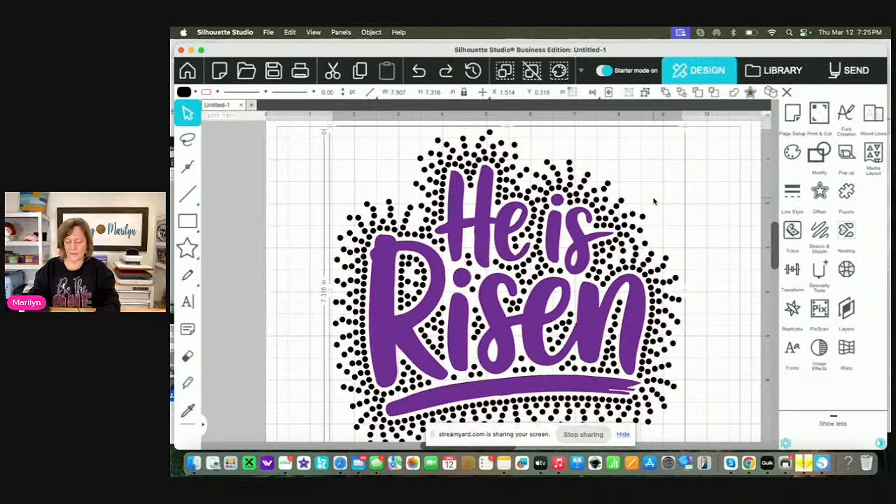
key("super+z")
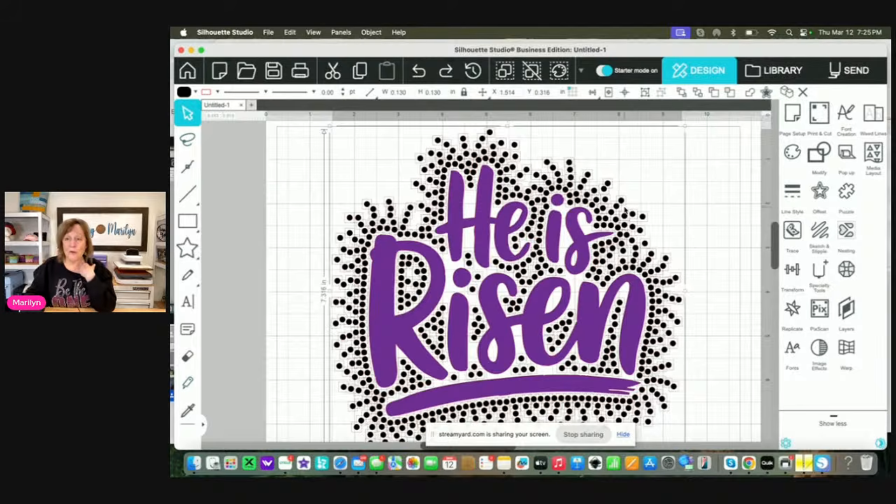
left_click(642, 177)
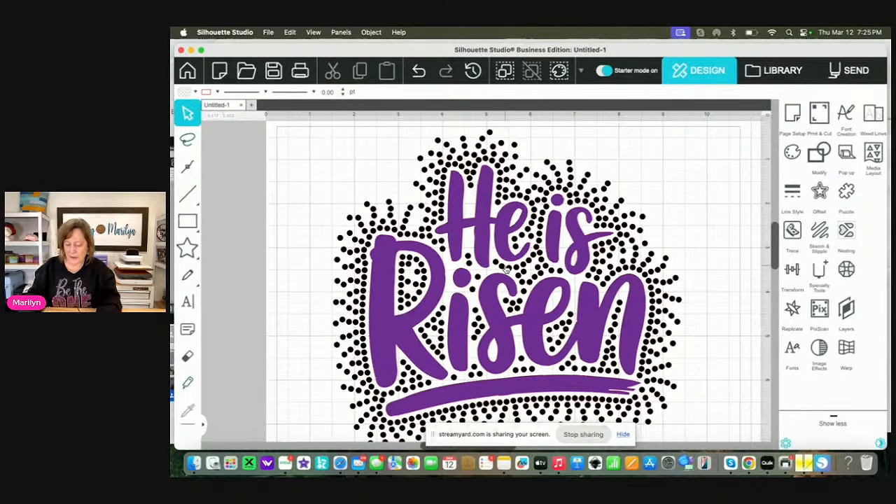
Draw two 10ss rhinestones freehand in the gap between the upper stems of the H
scroll(504, 268, "up", 5)
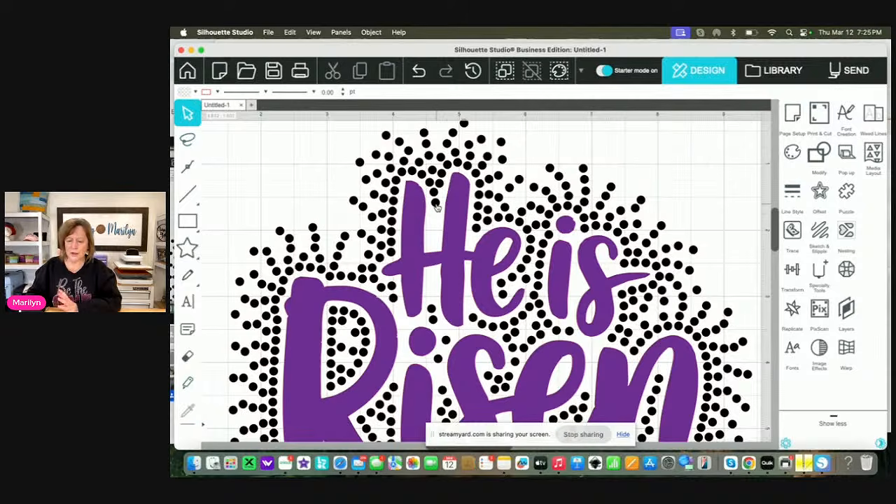
left_click(435, 204)
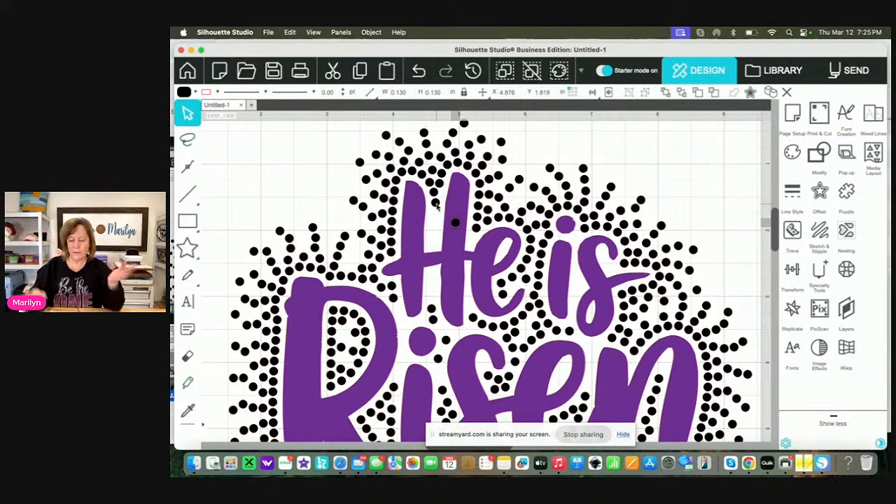
left_click(848, 270)
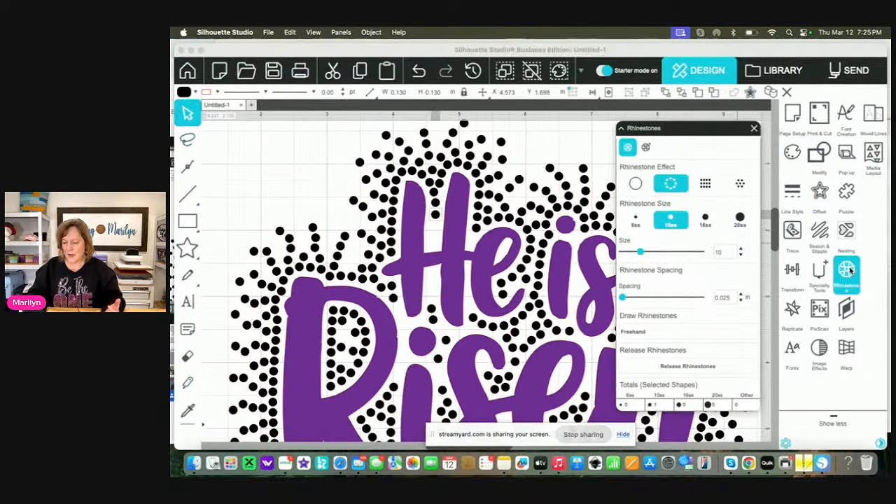
left_click(657, 336)
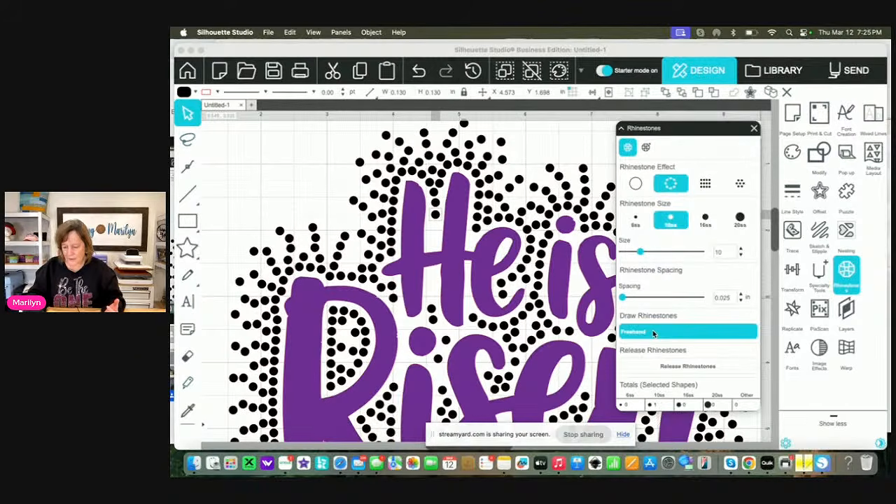
left_click(653, 333)
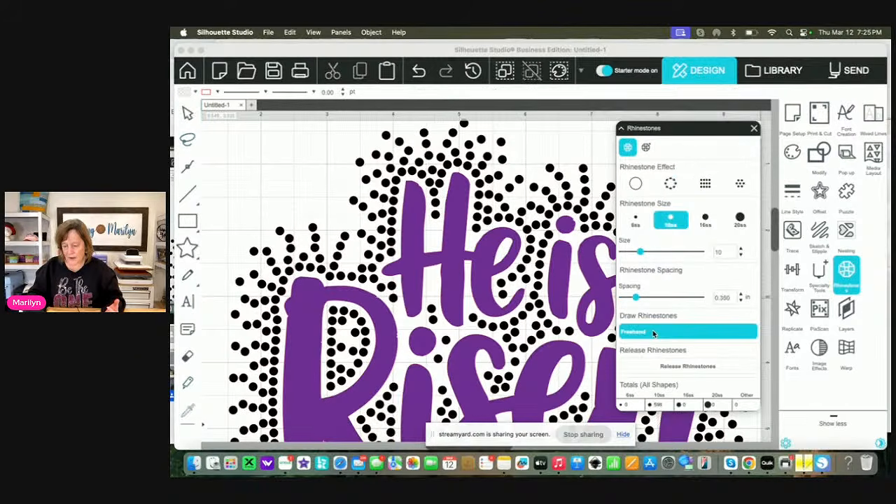
left_click(435, 229)
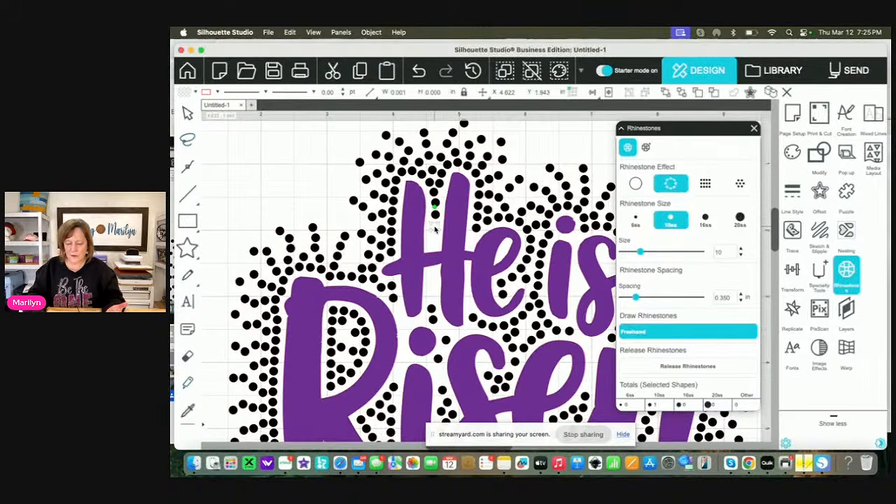
left_click(434, 238)
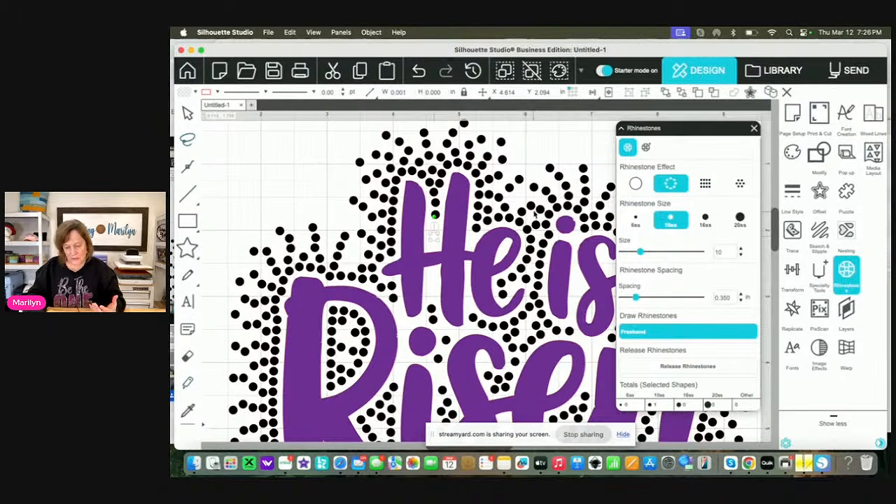
left_click(187, 114)
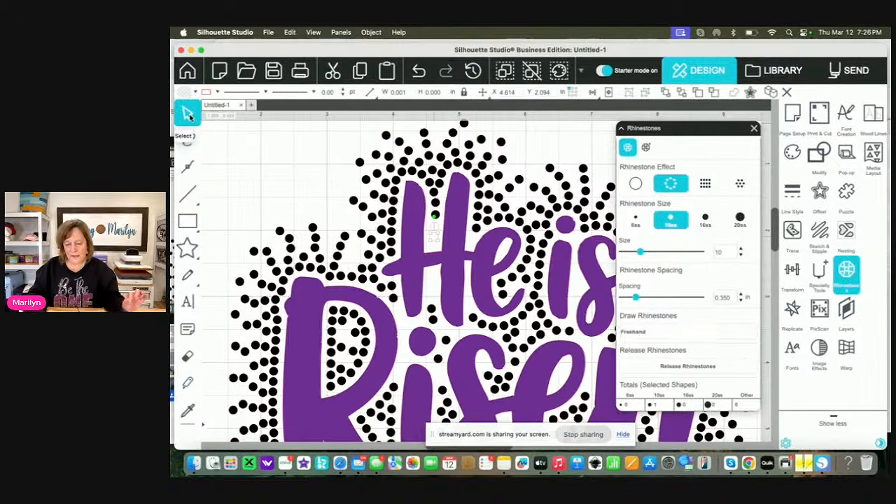
Fill the two freehand rhinestones between the upper stems of the H with black and deselect them
left_click(274, 156)
left_click(434, 208)
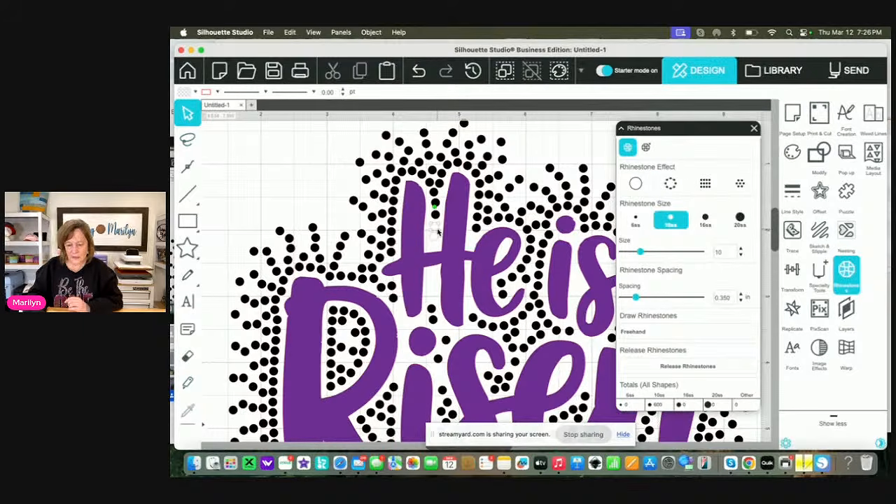
left_click(792, 151)
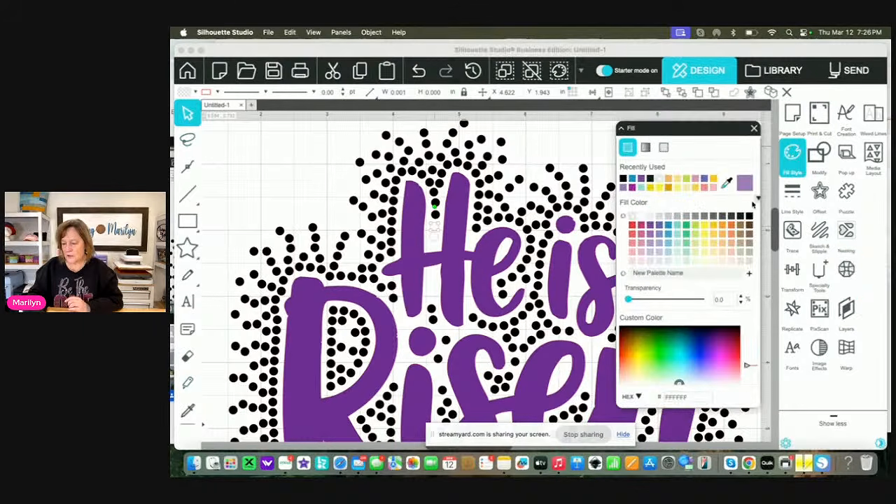
left_click(435, 243)
left_click(434, 217)
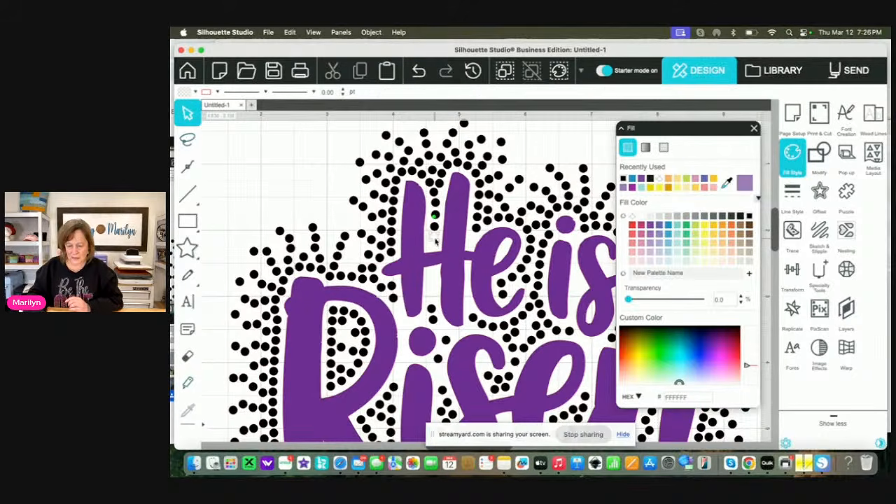
left_click(749, 217)
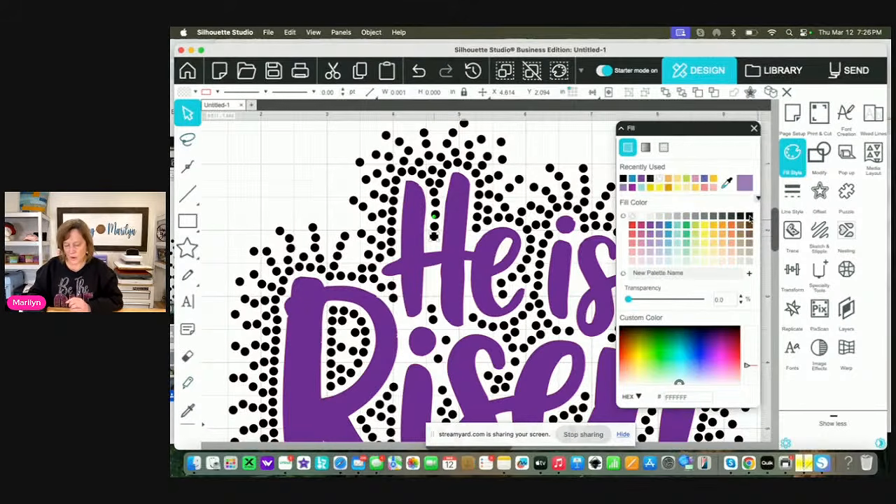
left_click(560, 142)
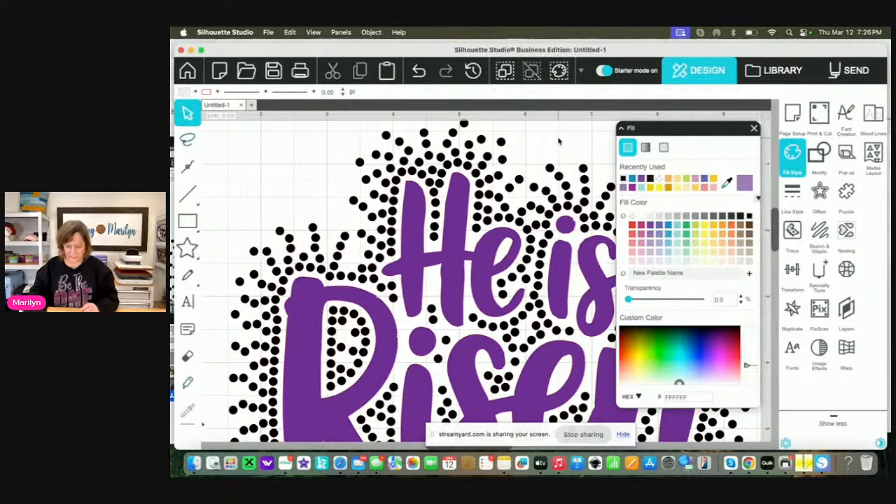
Copy a black rhinestone from the upper gap of the H to fill the space between its lower stems
left_click(435, 231)
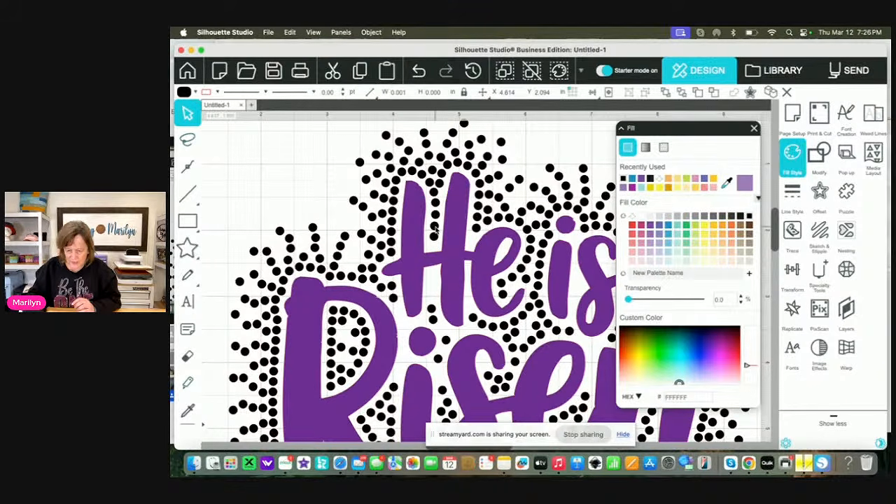
left_click(434, 227)
left_click(434, 237)
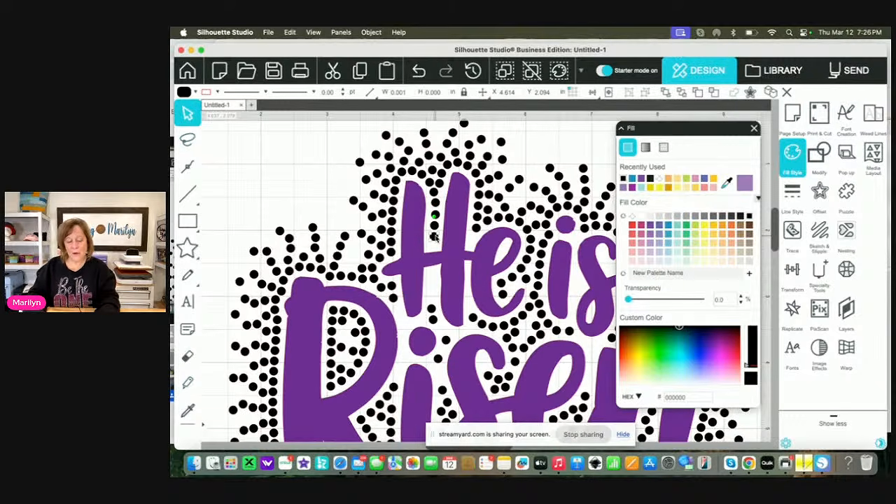
left_click_drag(433, 237, 434, 275)
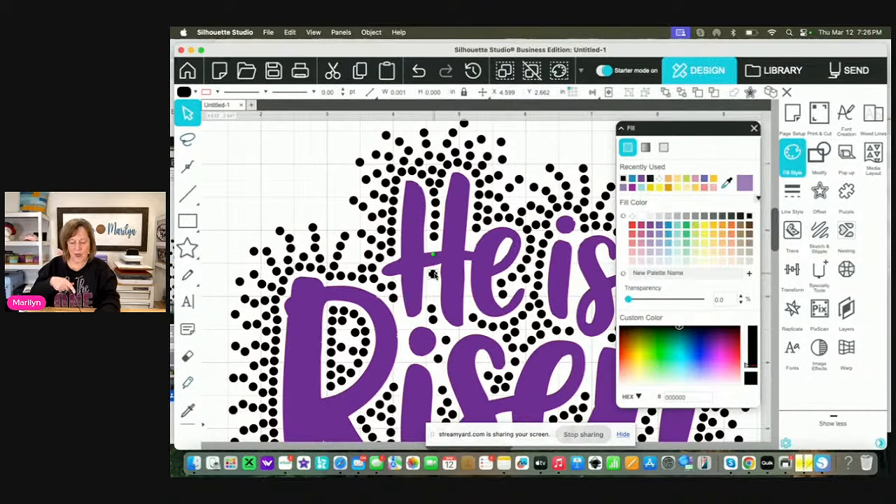
left_click_drag(434, 275, 433, 297)
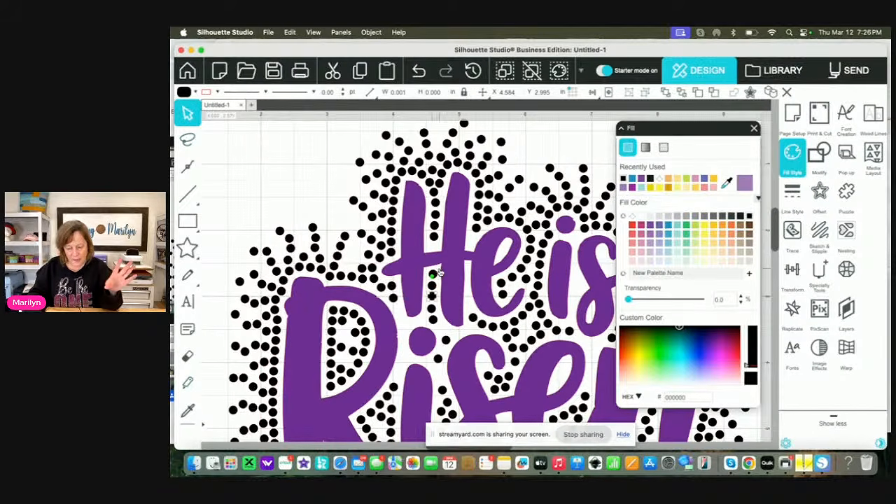
left_click(434, 282)
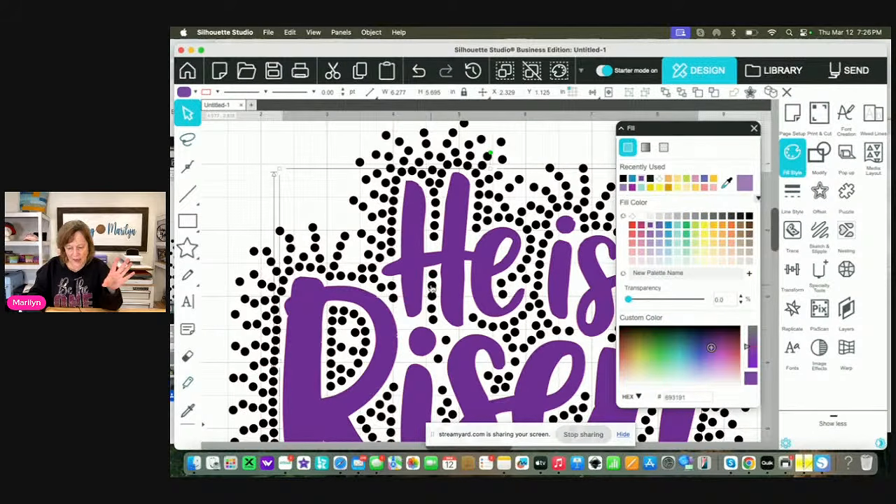
left_click(433, 300)
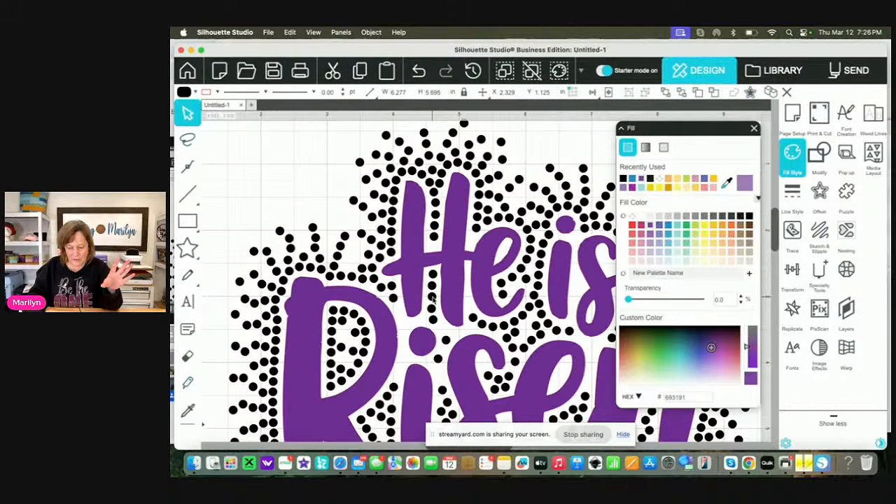
left_click(432, 299)
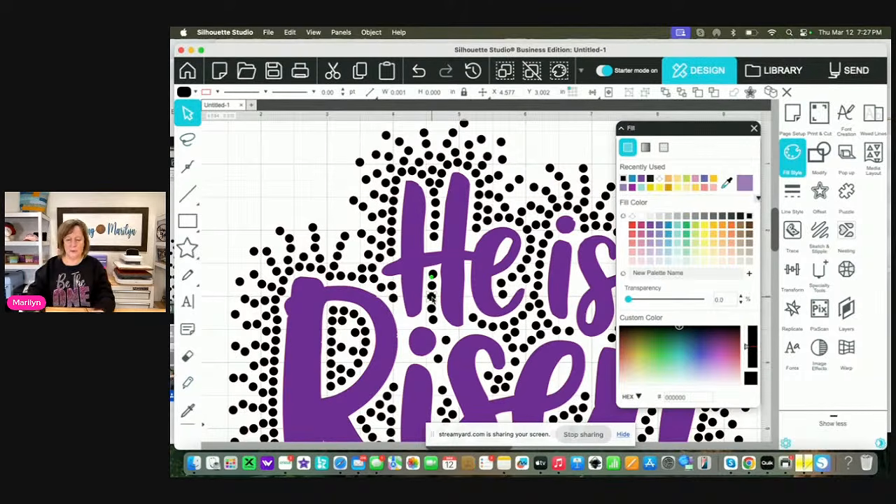
Copy a nearby black rhinestone upward to fill the gap between the s and e of Risen
scroll(435, 333, "right", 3)
scroll(435, 333, "down", 2)
scroll(435, 334, "down", 5)
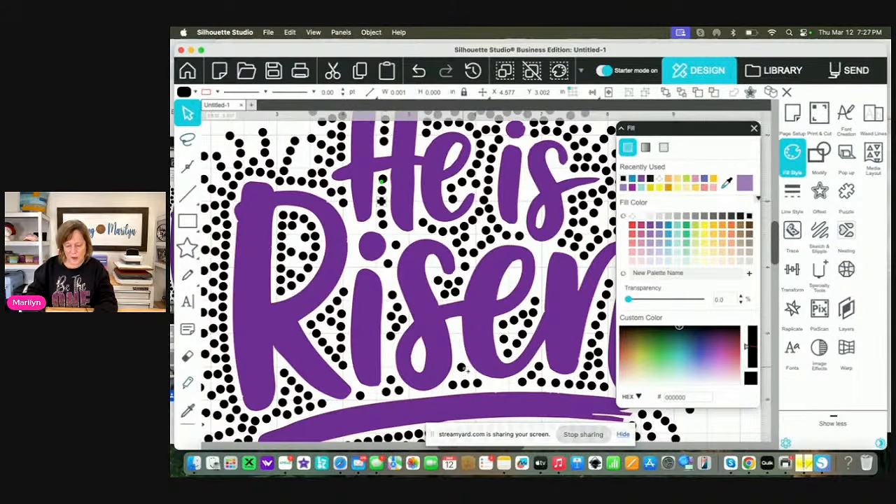
left_click(458, 349)
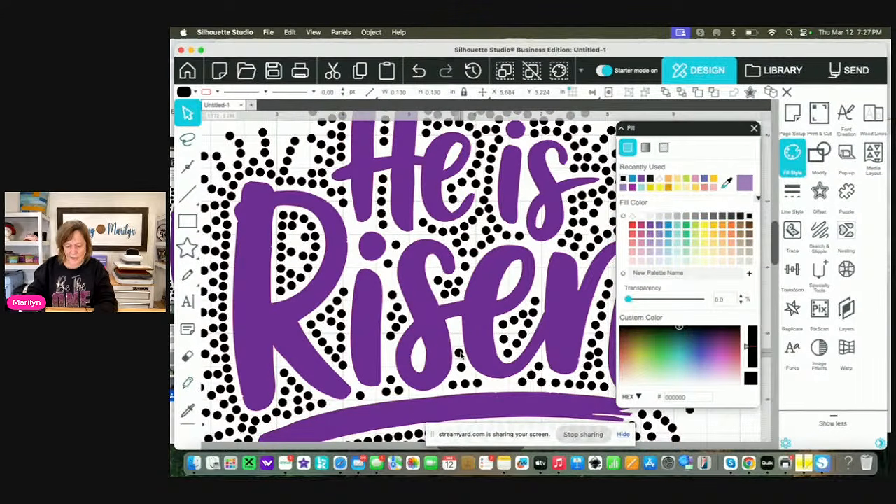
mouse_move(459, 348)
left_mouse_down()
mouse_move(457, 326)
mouse_move(461, 357)
left_mouse_up()
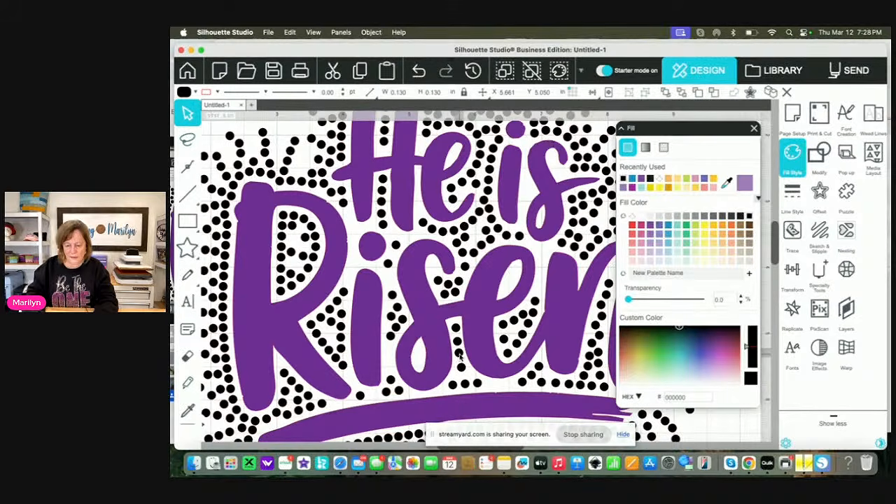
left_click(462, 374)
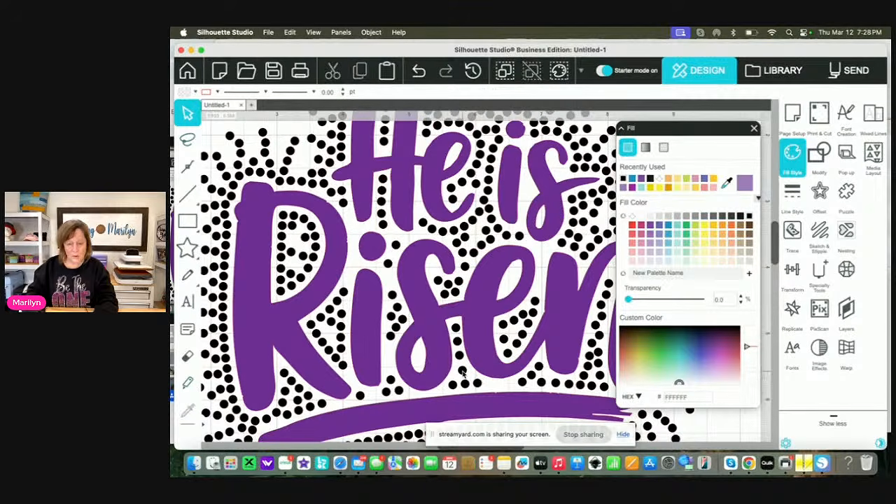
Create a new blank document and close its page setup settings
left_click(268, 33)
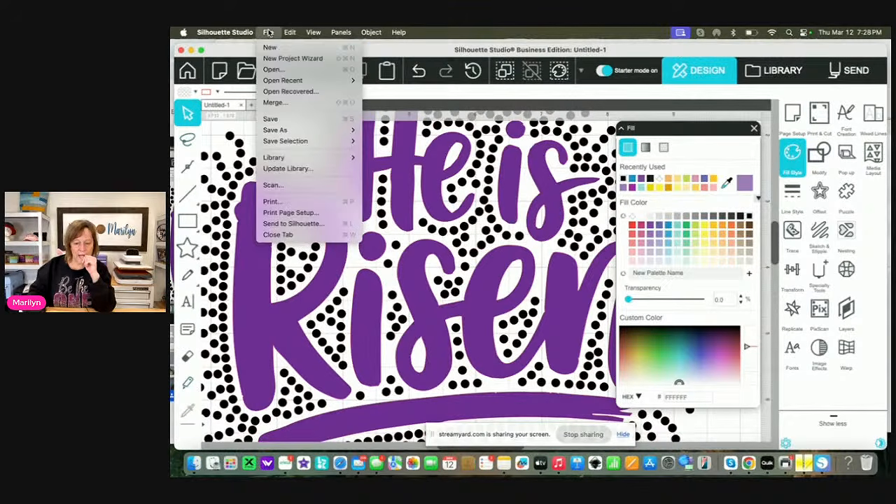
left_click(270, 48)
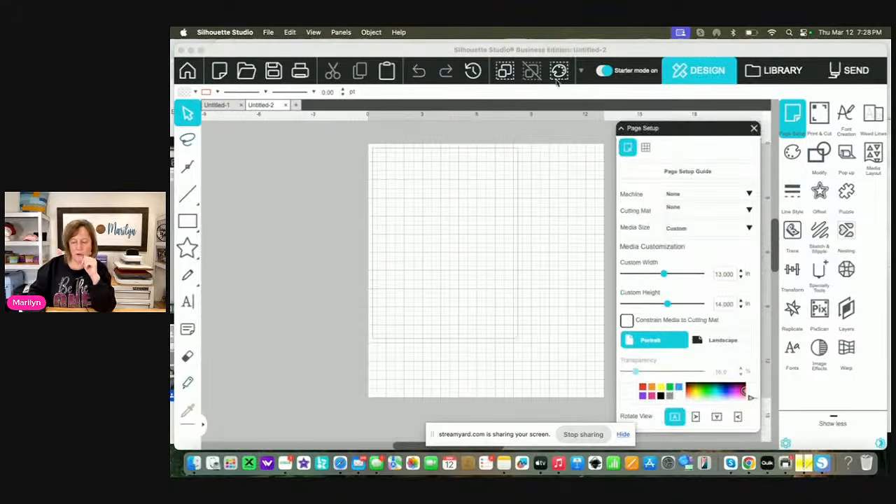
left_click(754, 129)
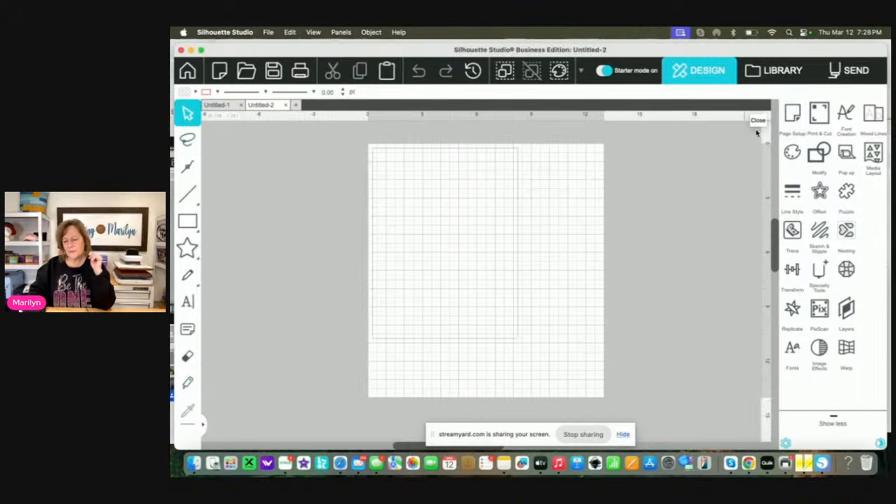
key("super+equal")
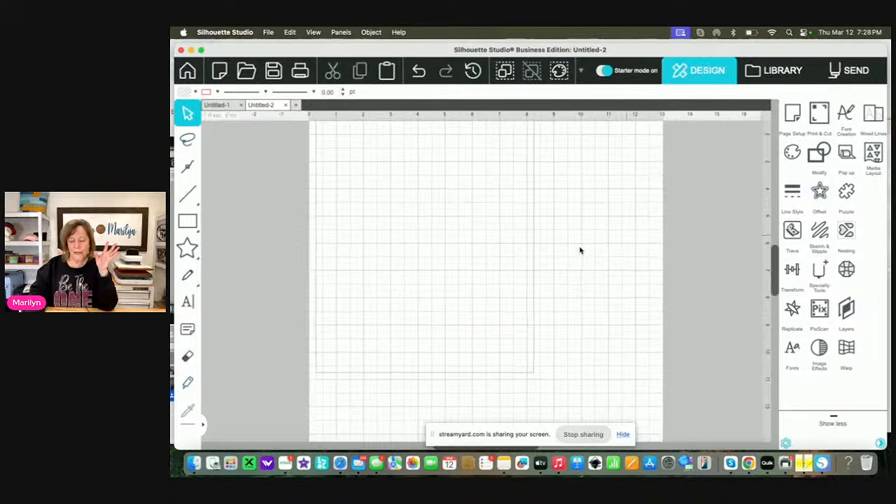
Merge the He Is Risen Edited.dst embroidery file from the Desktop into the blank document
scroll(579, 250, "right", 1)
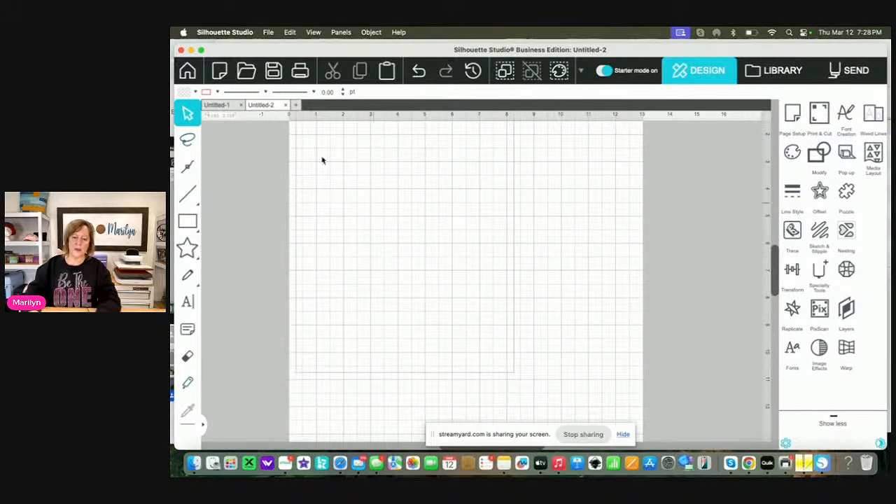
left_click(267, 33)
left_click(271, 103)
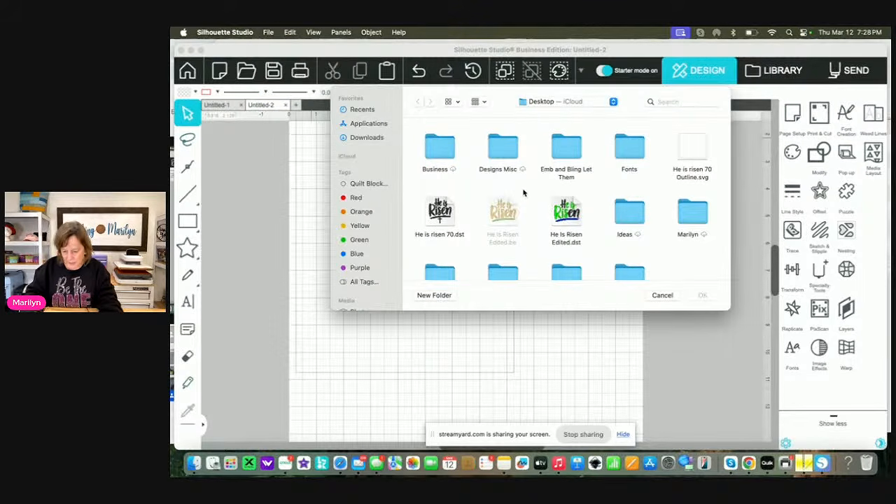
scroll(523, 192, "down", 2)
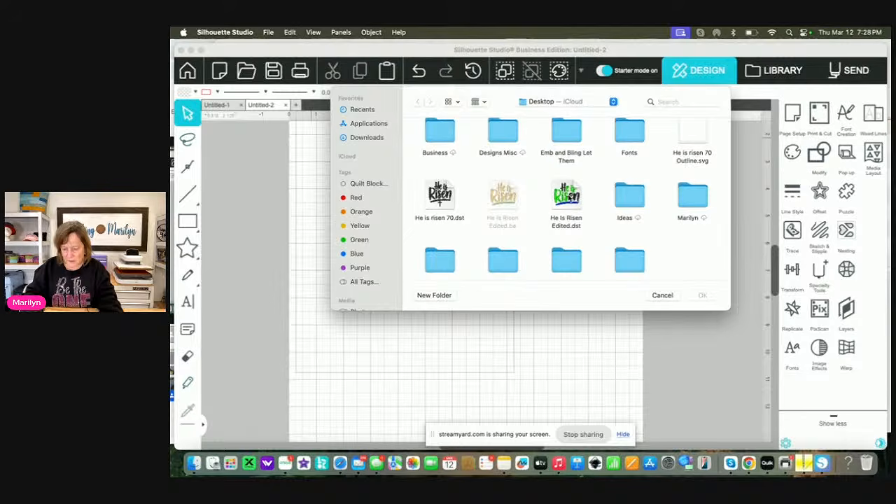
left_click(569, 197)
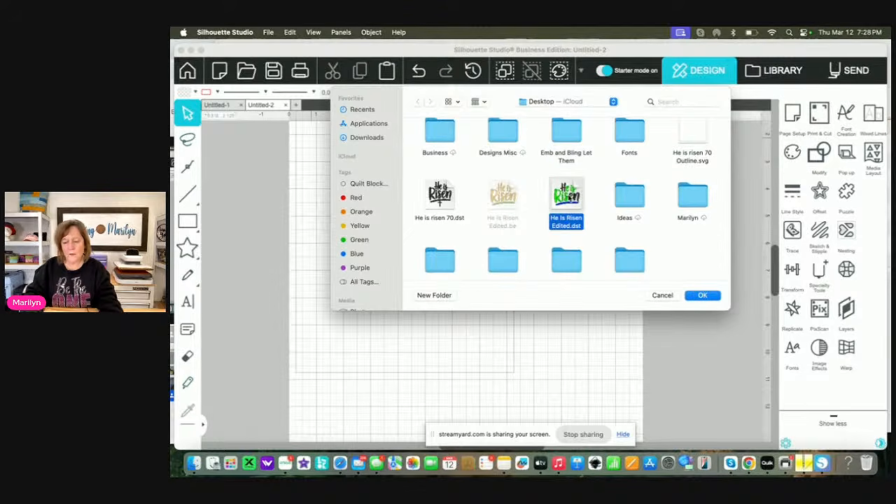
left_click(706, 295)
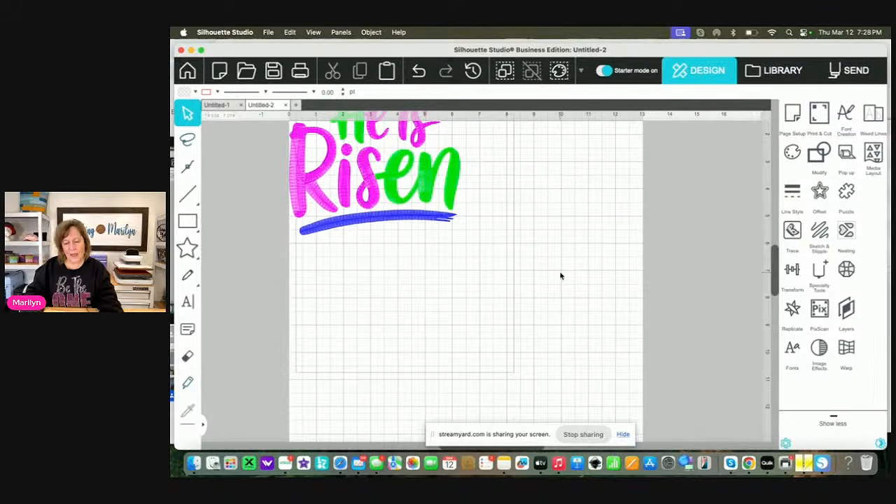
Select the entire merged He is Risen design and move it away from the page corner toward the page's center
scroll(560, 276, "up", 3)
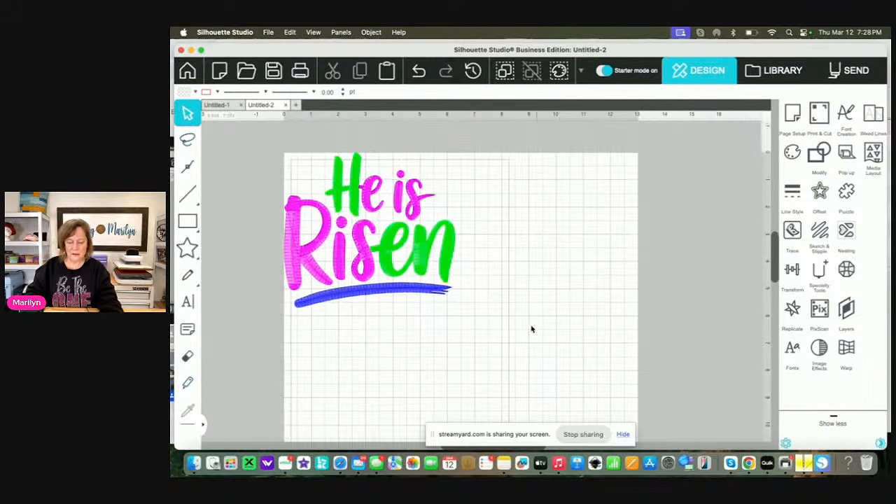
left_click_drag(521, 336, 228, 127)
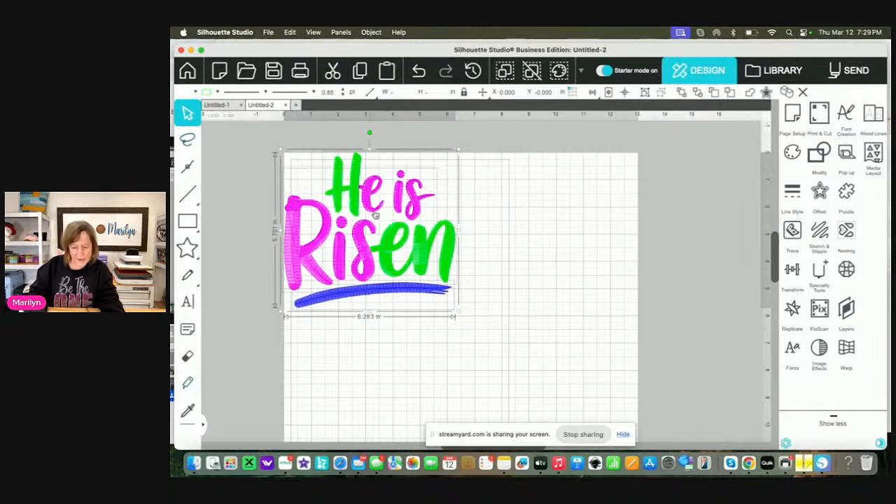
left_click_drag(390, 245, 494, 321)
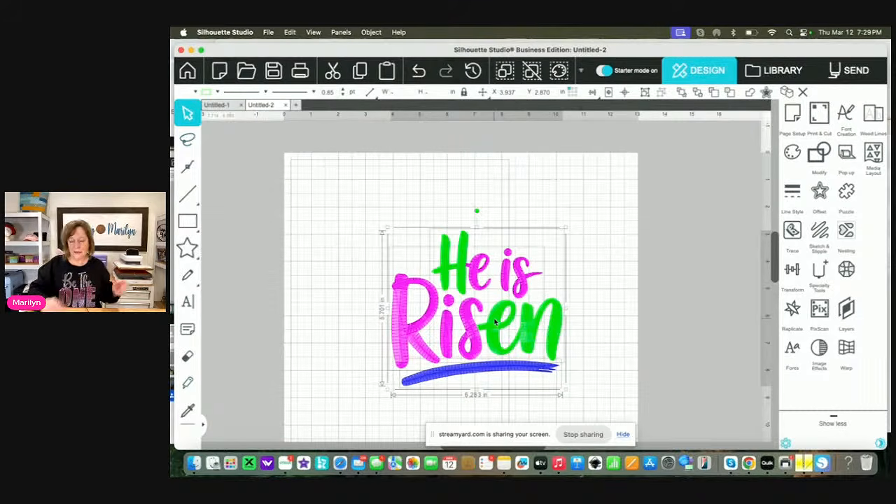
Switch to Embrilliance and select the entire He is Risen embroidery design to check its dimensions
left_click_drag(629, 55, 364, 58)
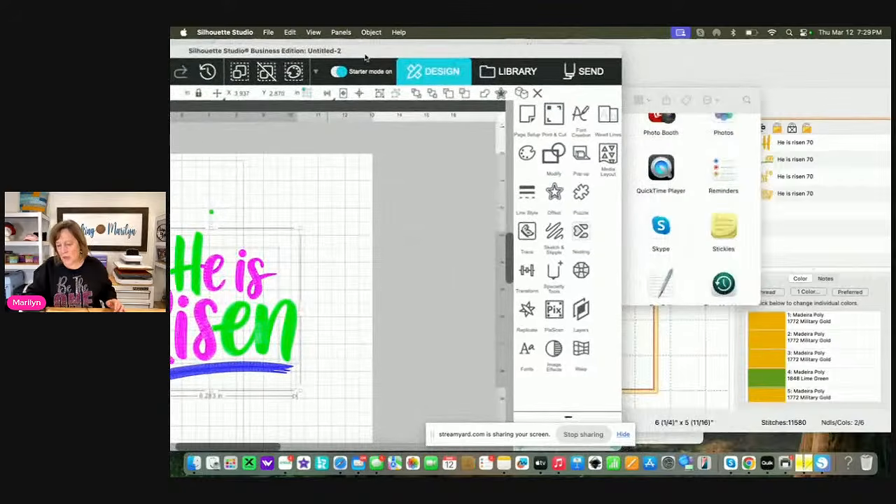
left_click(193, 465)
scroll(538, 184, "up", 10)
double_click(473, 154)
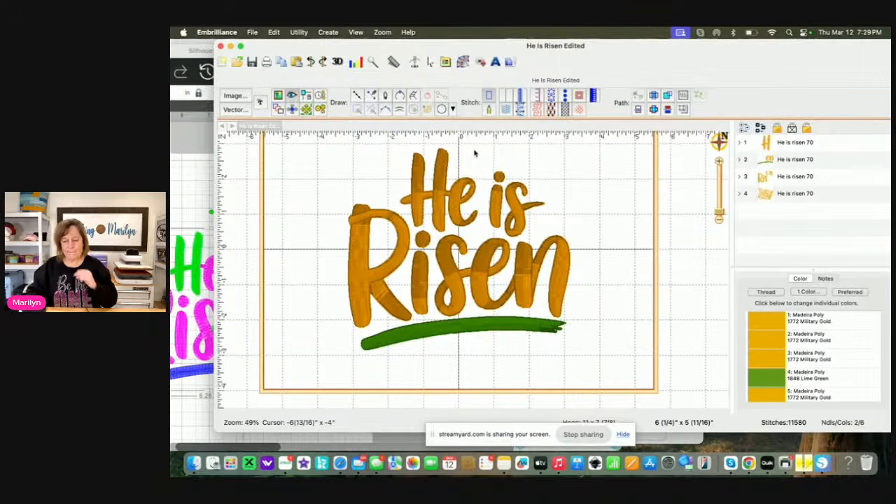
mouse_move(330, 144)
left_mouse_down()
mouse_move(332, 233)
mouse_move(552, 329)
left_mouse_up()
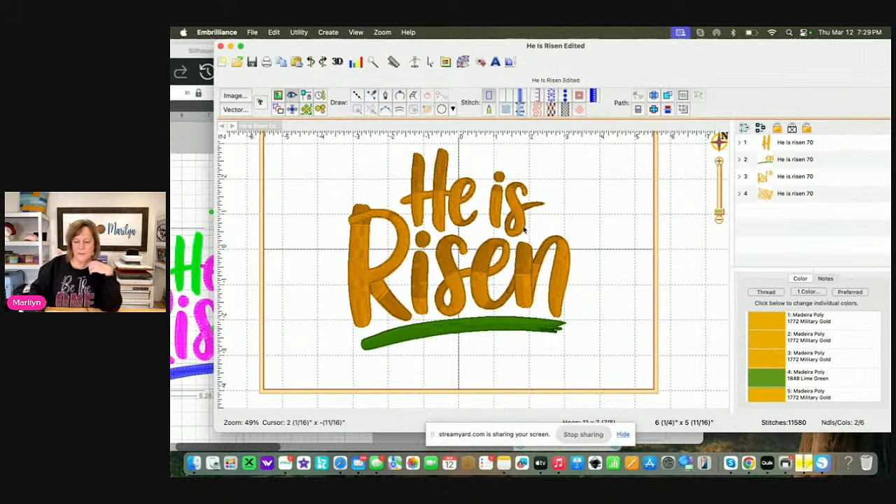
left_click(430, 62)
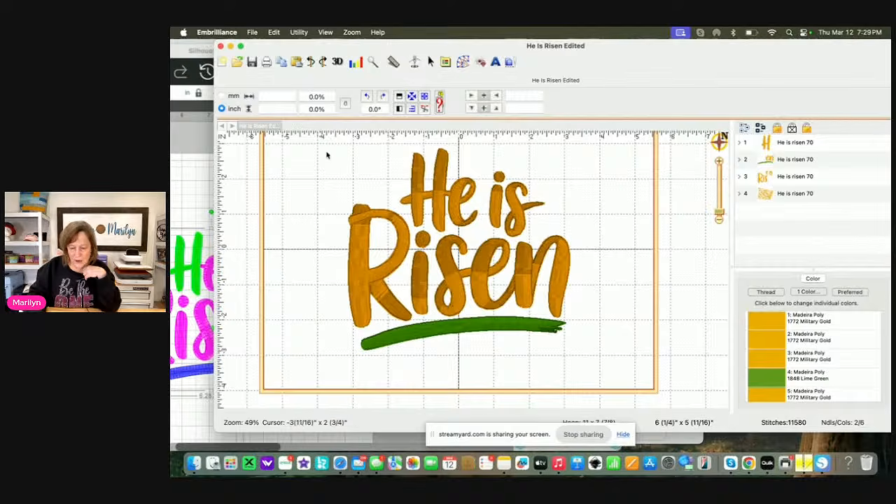
left_click_drag(320, 140, 607, 374)
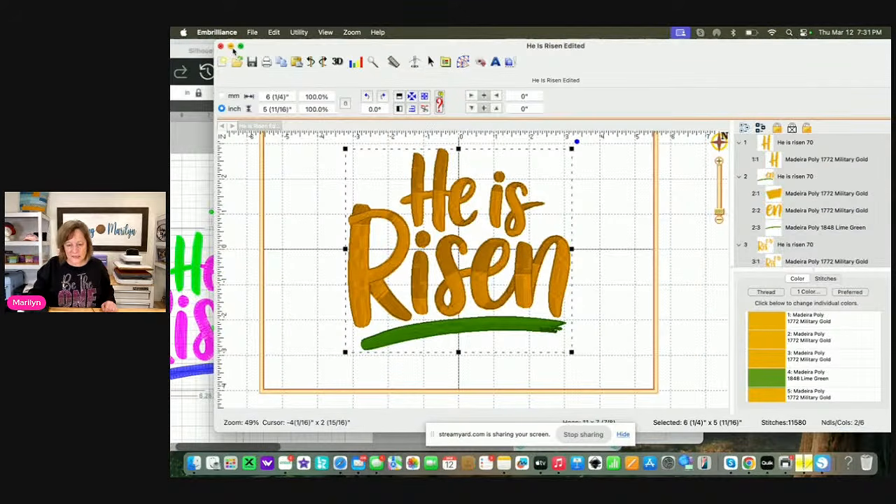
Minimize Embrilliance and switch back to Silhouette Studio, moving its window fully into view
left_click(230, 45)
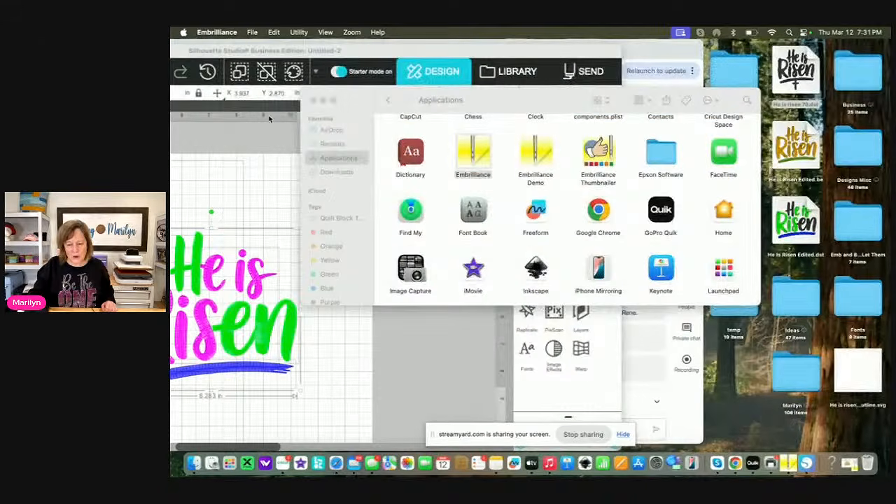
left_click(364, 57)
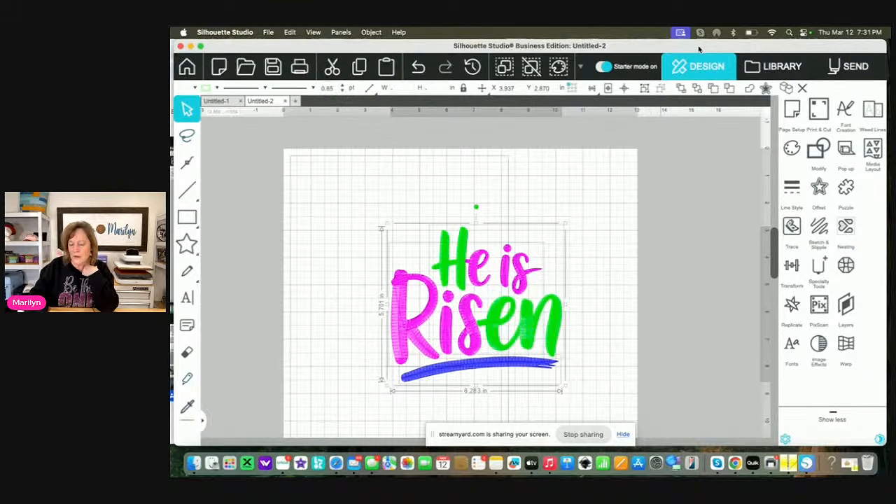
left_click_drag(699, 49, 744, 64)
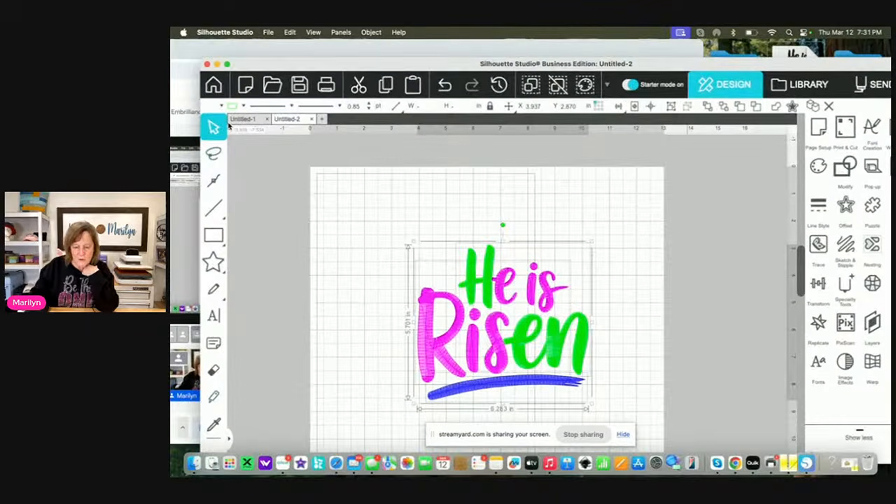
Delete the purple He is Risen lettering from the Untitled-1 document, keeping only the black rhinestones
left_click(242, 120)
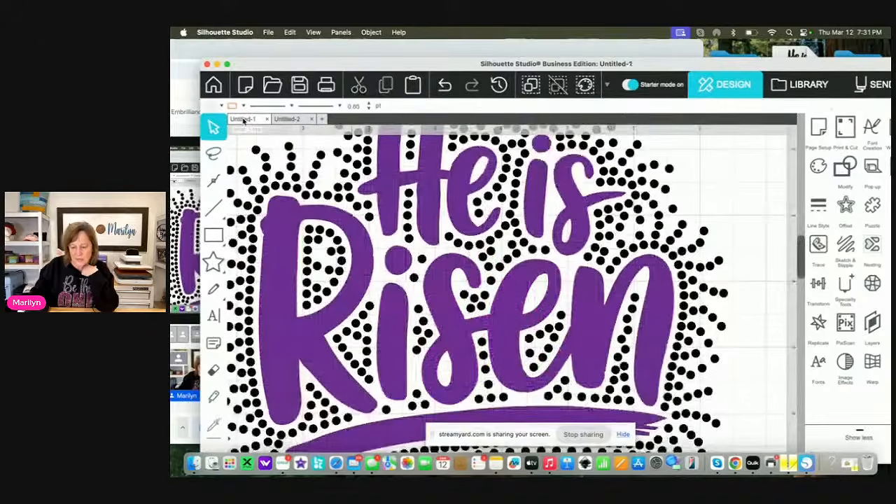
left_click(462, 201)
key("Delete")
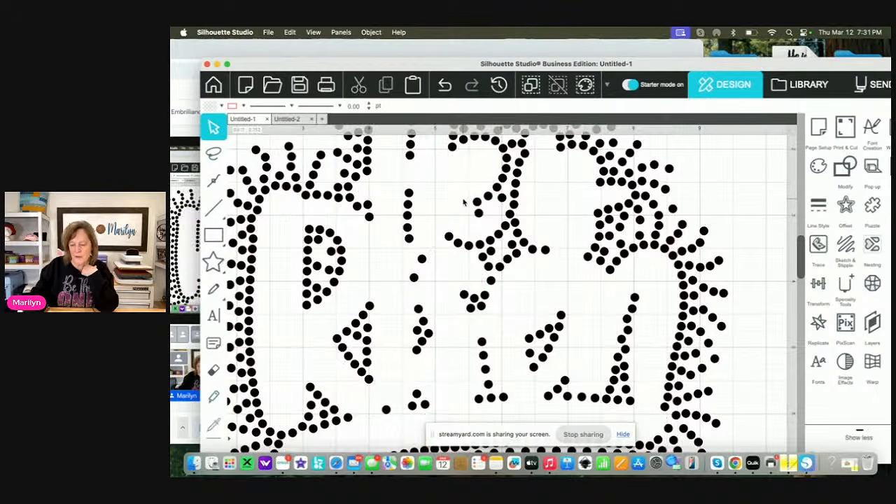
Save the rhinestone design to the Desktop on the hard drive as Scatter in SVG format
left_click(268, 33)
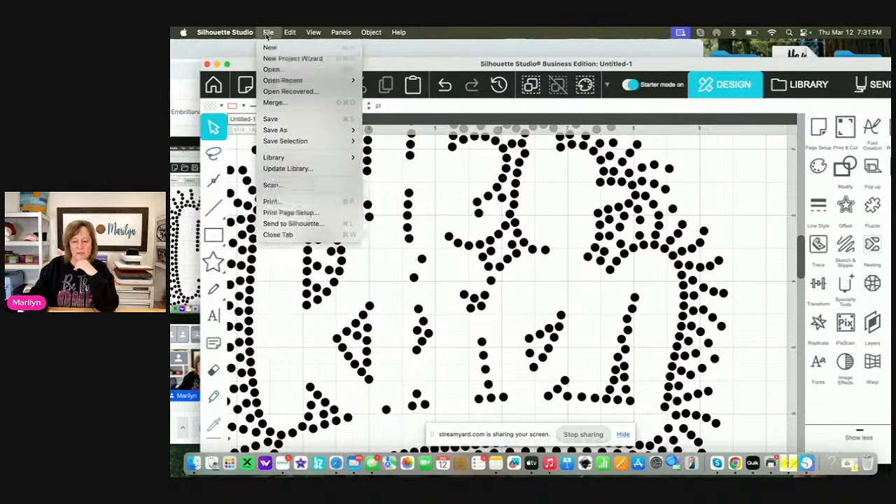
mouse_move(273, 130)
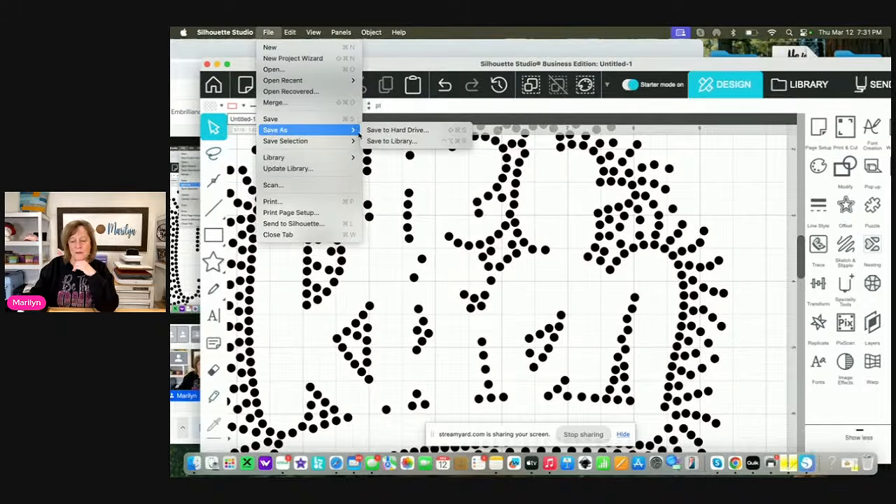
left_click(395, 130)
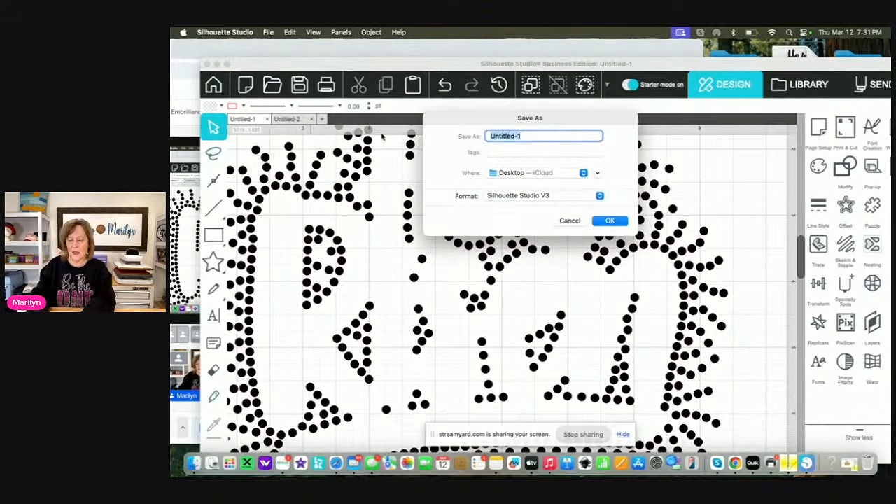
type("Scatter")
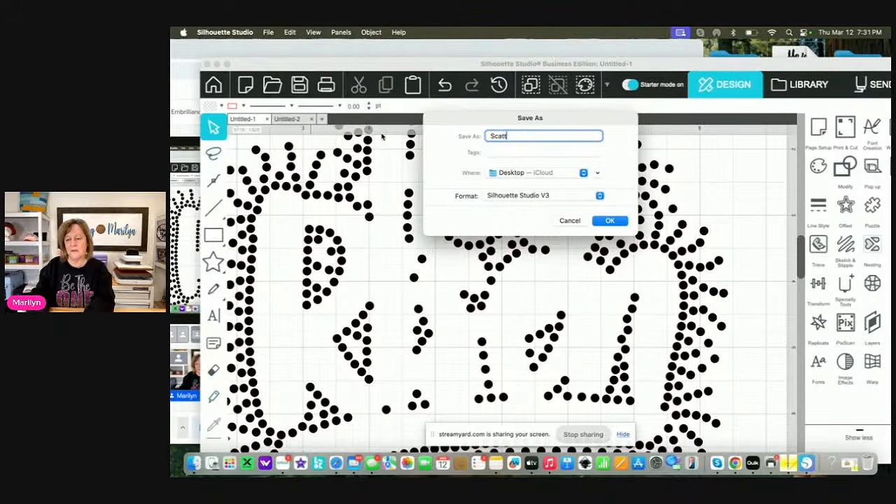
left_click(598, 196)
left_click(575, 217)
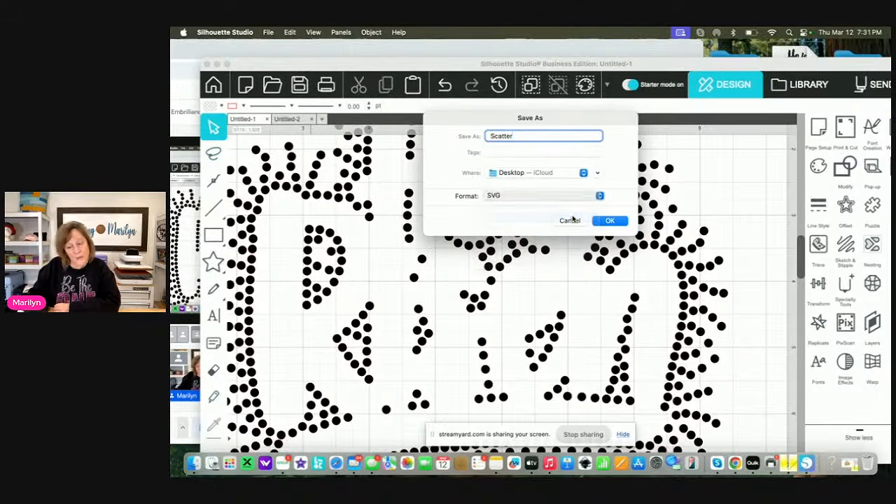
left_click(610, 220)
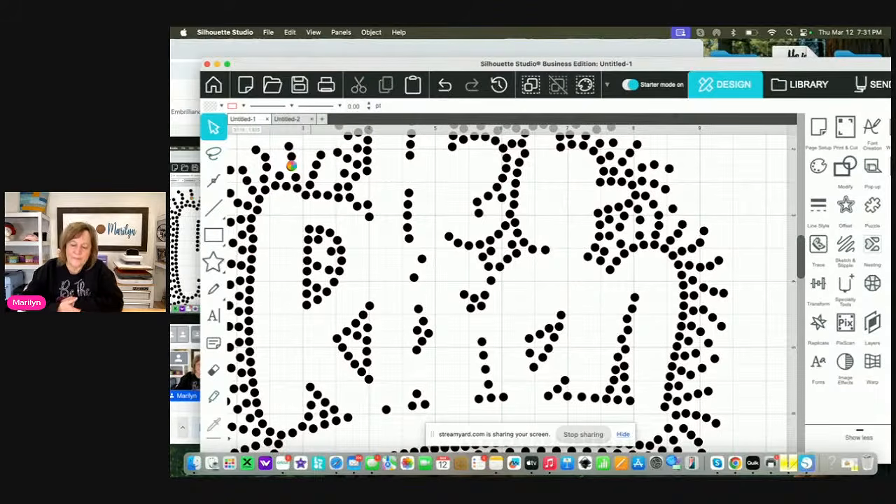
Close the Untitled-1 document without saving its changes
key("super+w")
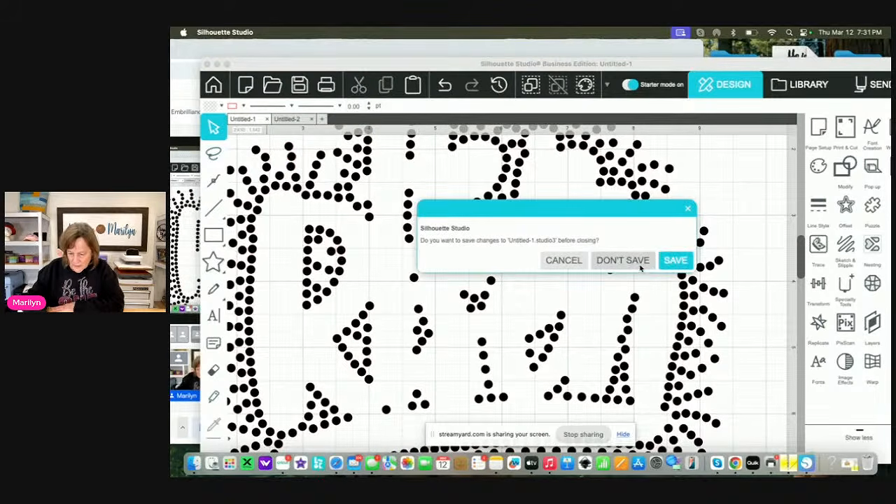
left_click(563, 261)
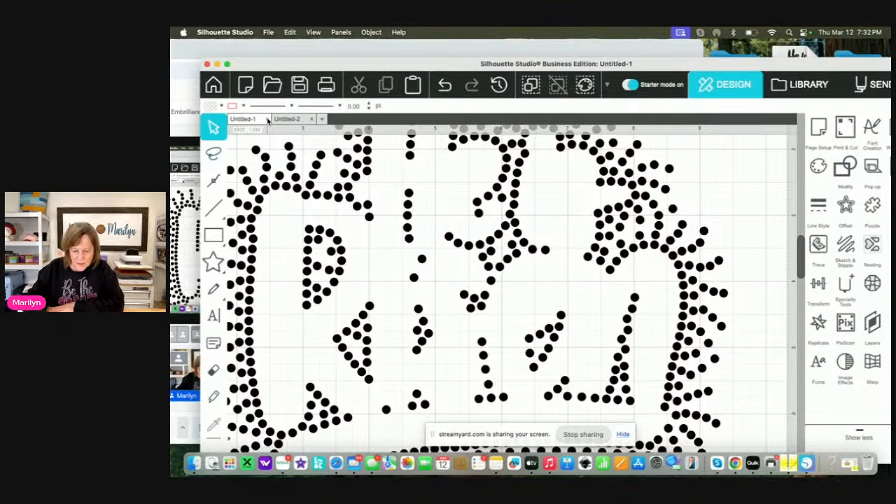
key("super+w")
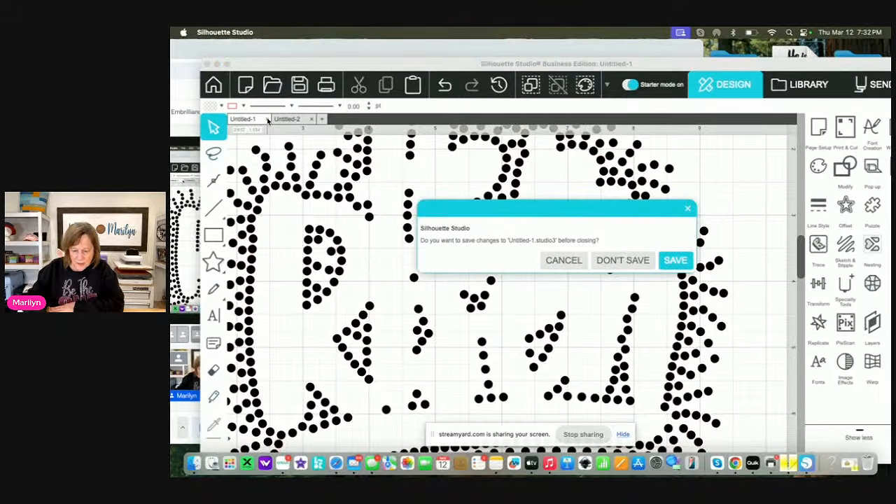
left_click(623, 260)
left_click(469, 231)
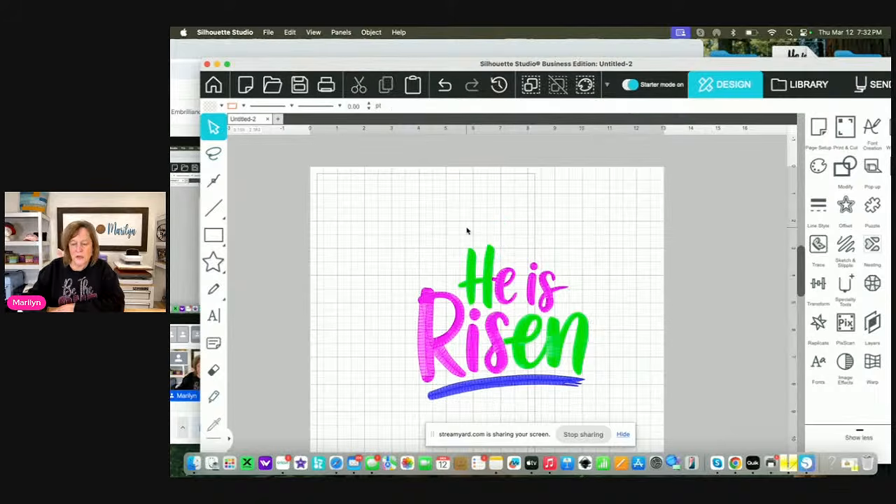
Select the whole He is Risen embroidery design, open the fill color settings, and deselect the design
scroll(370, 189, "down", 2)
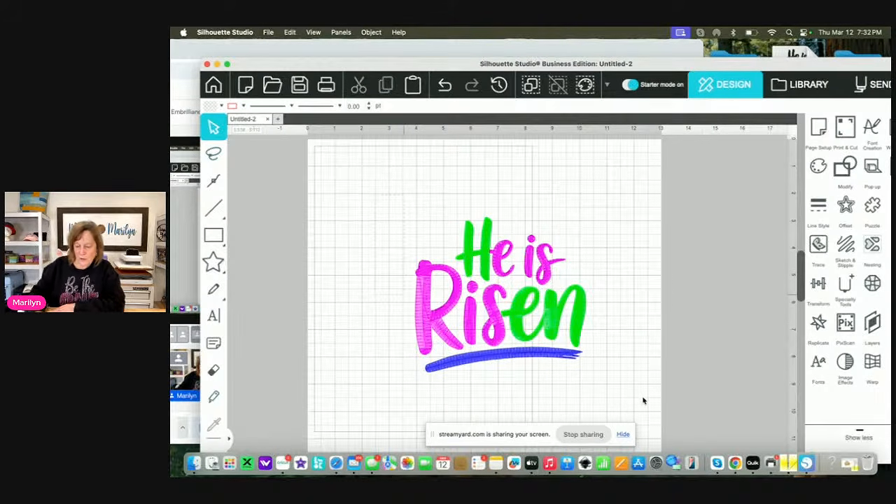
key("super+a")
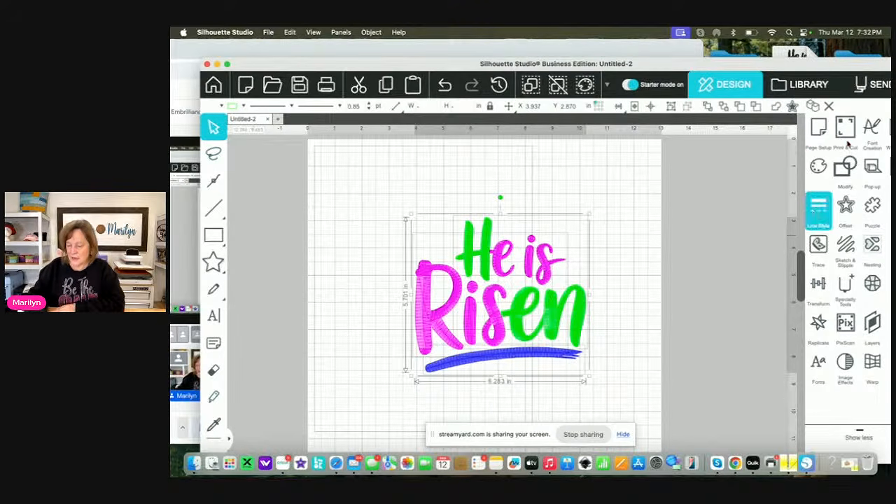
left_click(820, 167)
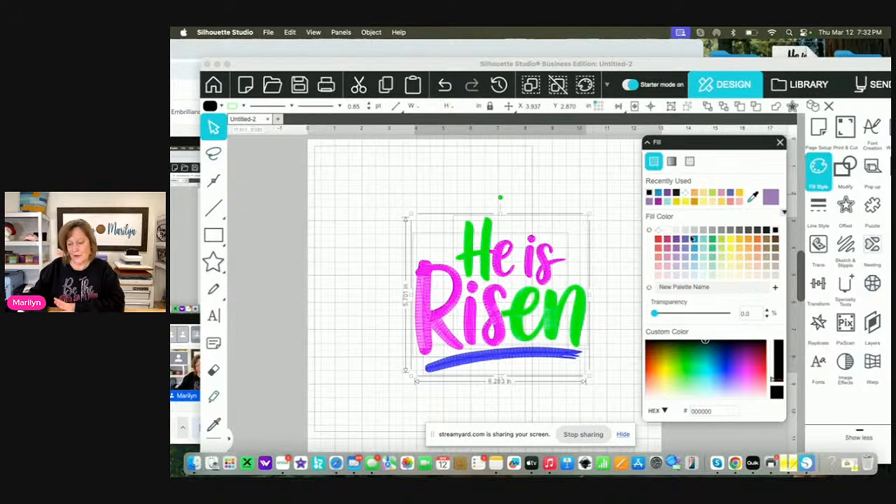
left_click(518, 270)
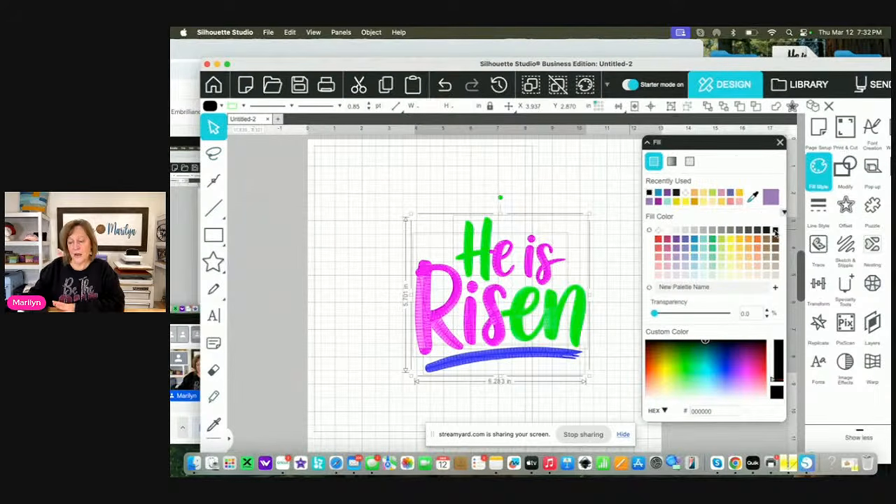
left_click(544, 279)
left_click(577, 198)
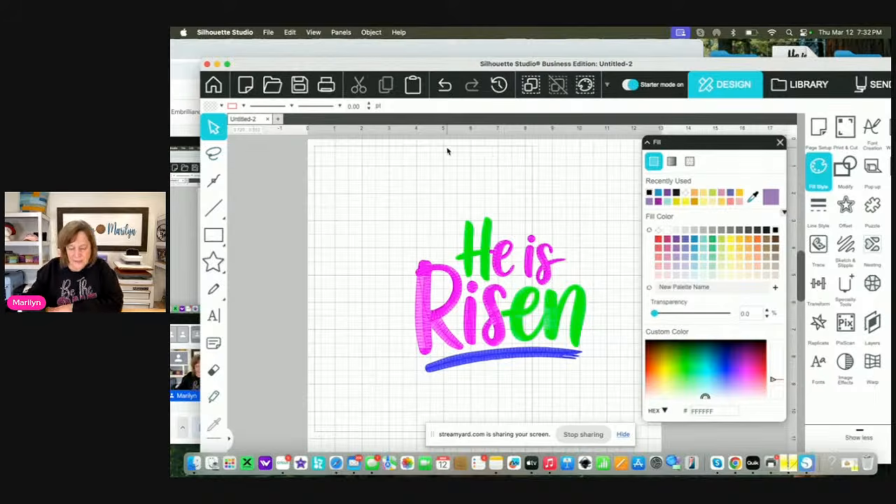
Merge Scatter.svg from the Desktop into the He is Risen document
left_click(268, 33)
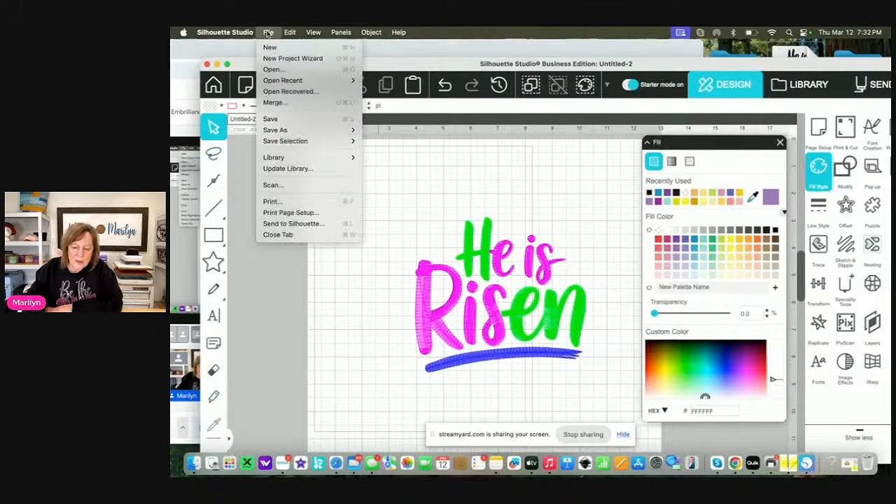
left_click(274, 102)
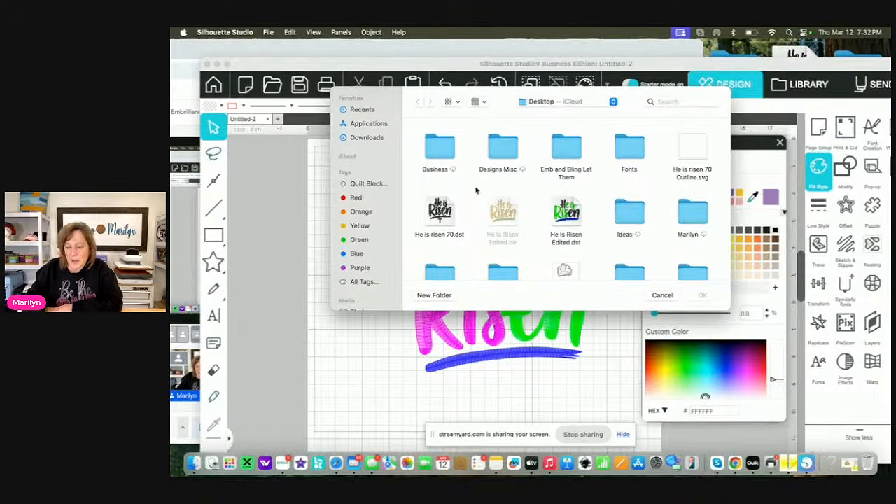
scroll(477, 202, "down", 2)
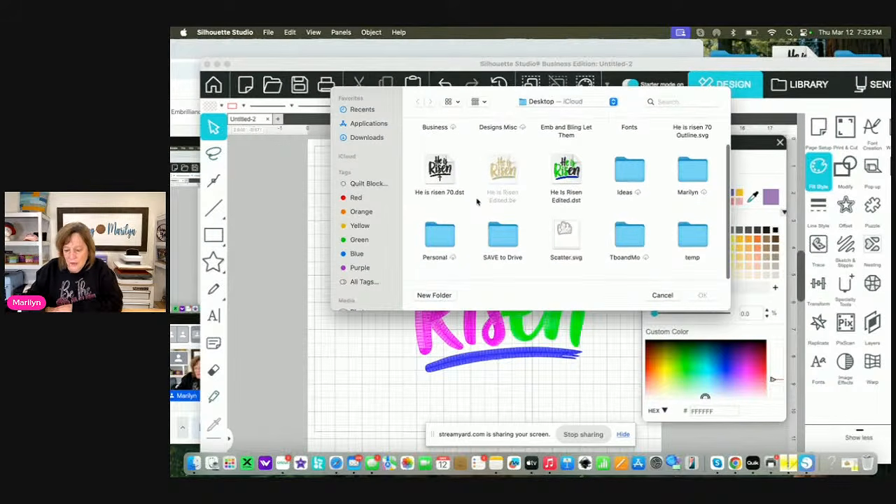
left_click(566, 236)
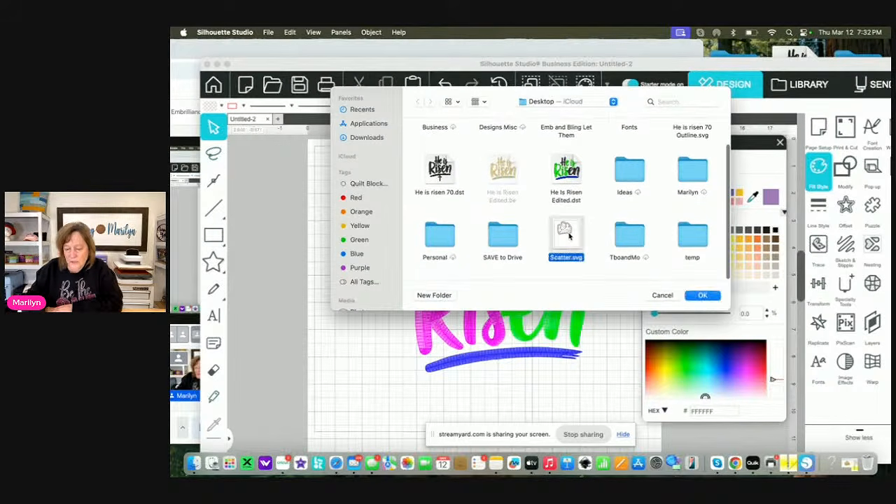
left_click(702, 296)
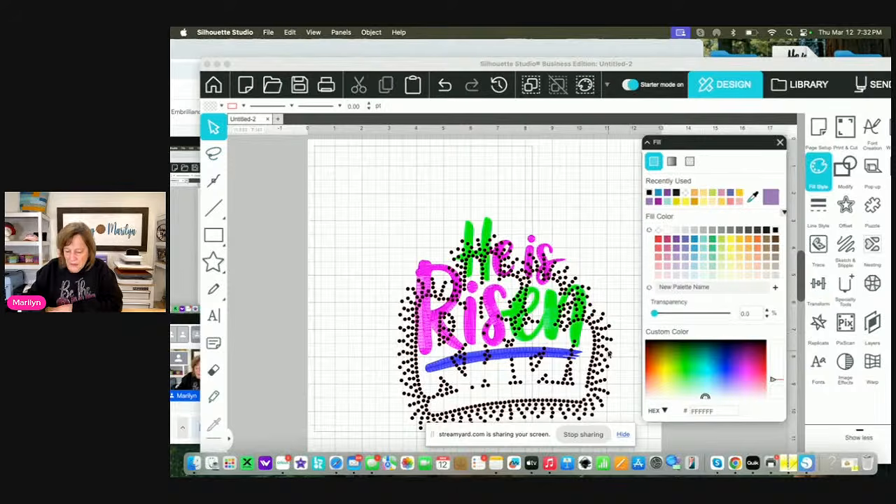
left_click(608, 342)
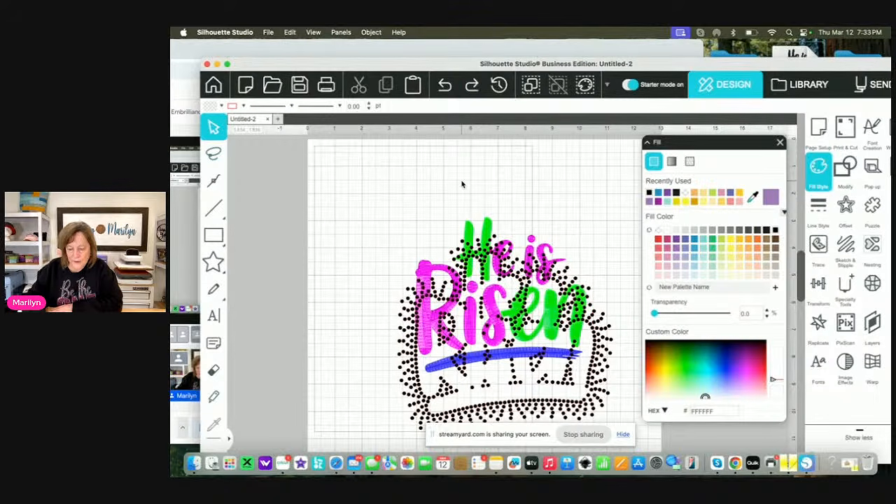
Delete the green lettering, the magenta lettering and the blue underline, leaving only the rhinestones
left_click(471, 229)
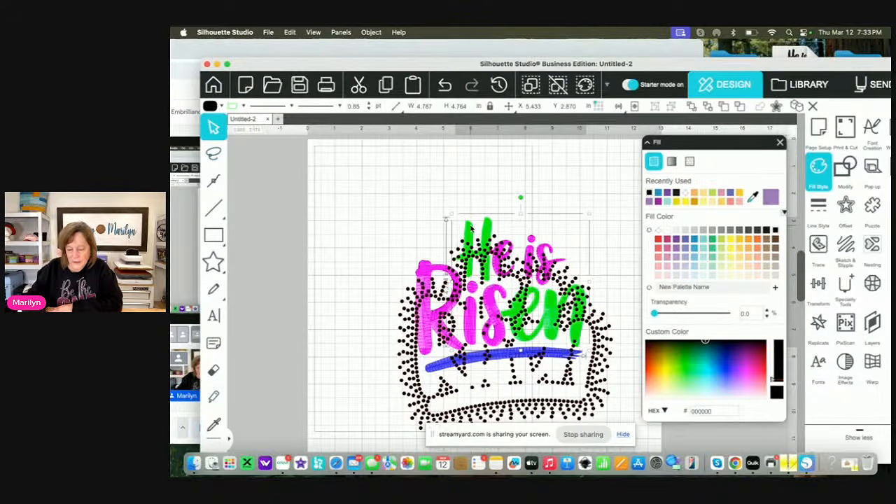
key("Delete")
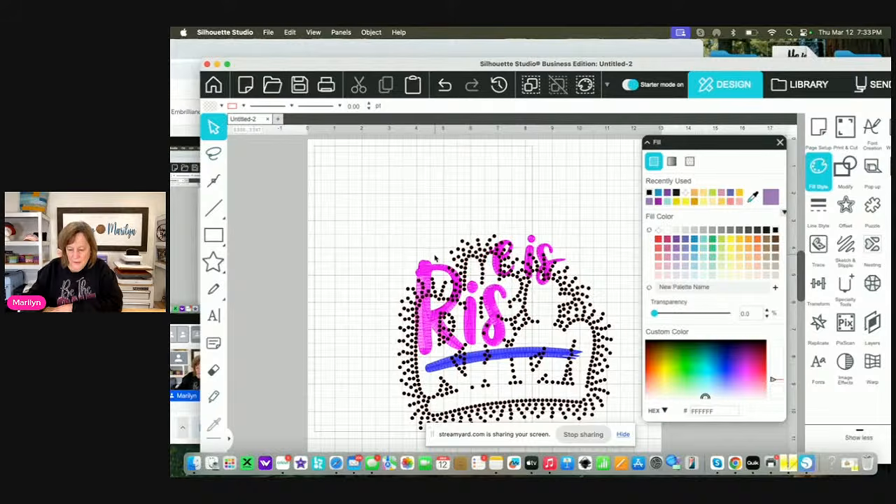
left_click(429, 269)
key("Delete")
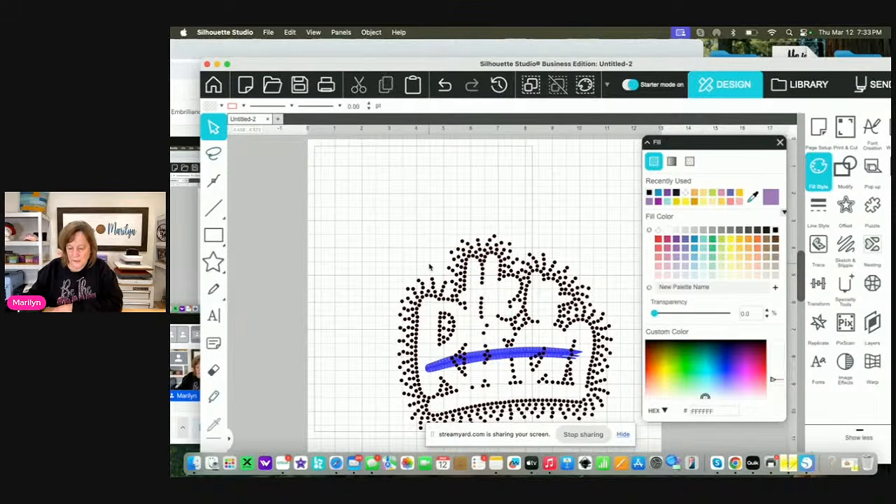
left_click(525, 354)
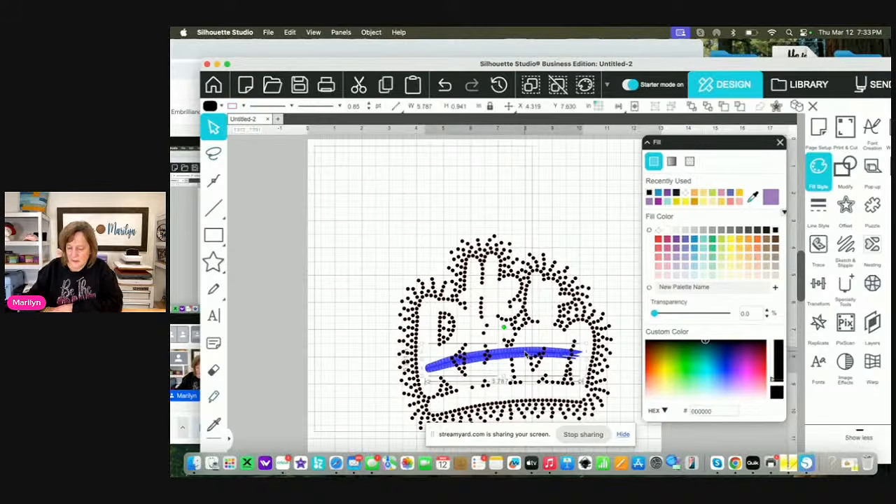
key("Delete")
Select all the rhinestones of the burst and group them into one object
scroll(508, 352, "down", 2)
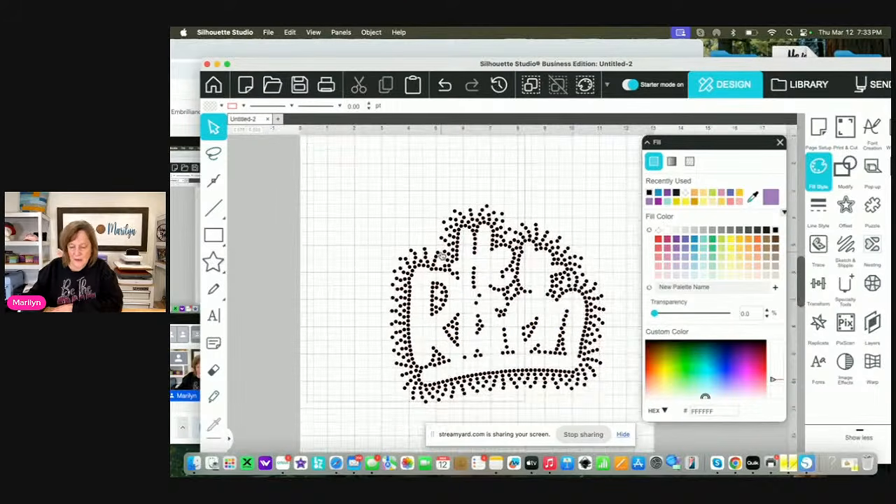
left_click_drag(371, 183, 618, 417)
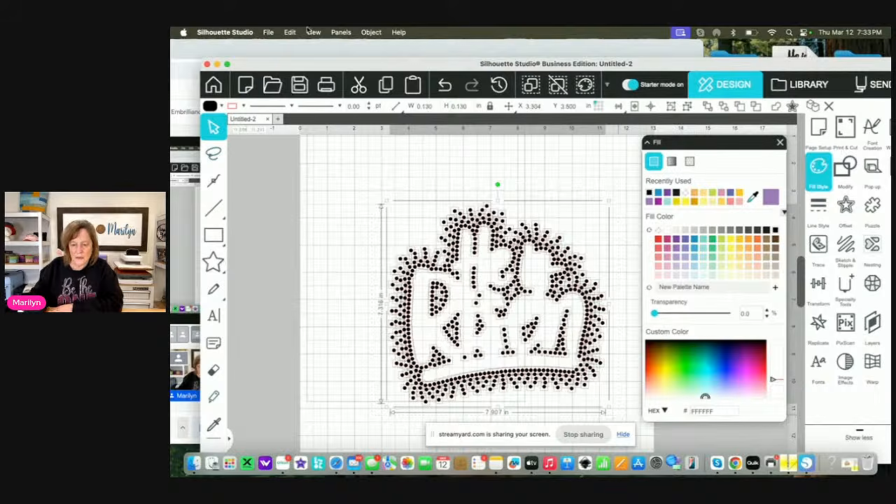
left_click(370, 32)
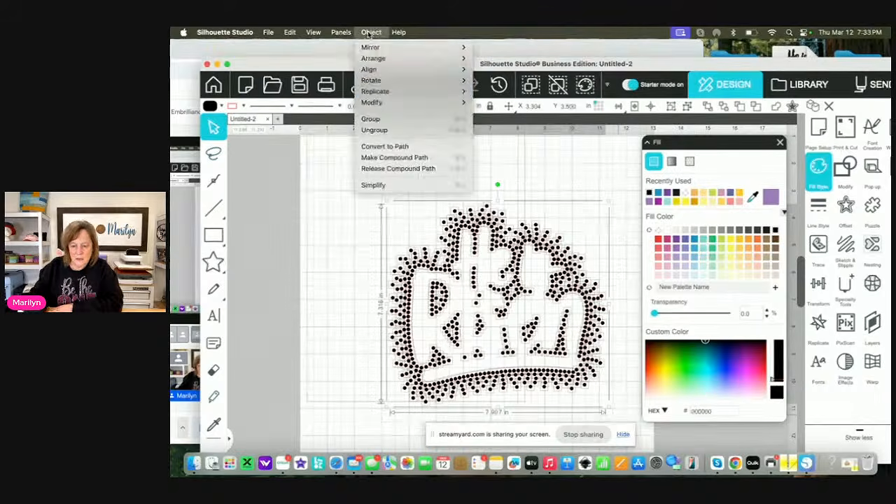
left_click(378, 119)
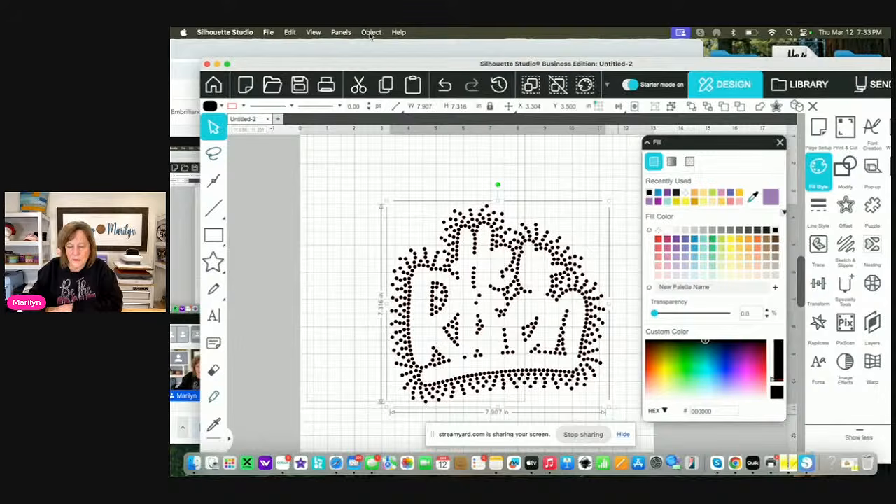
Make the rhinestone group a compound path and fill it with black
left_click(371, 32)
left_click(378, 157)
left_click(774, 231)
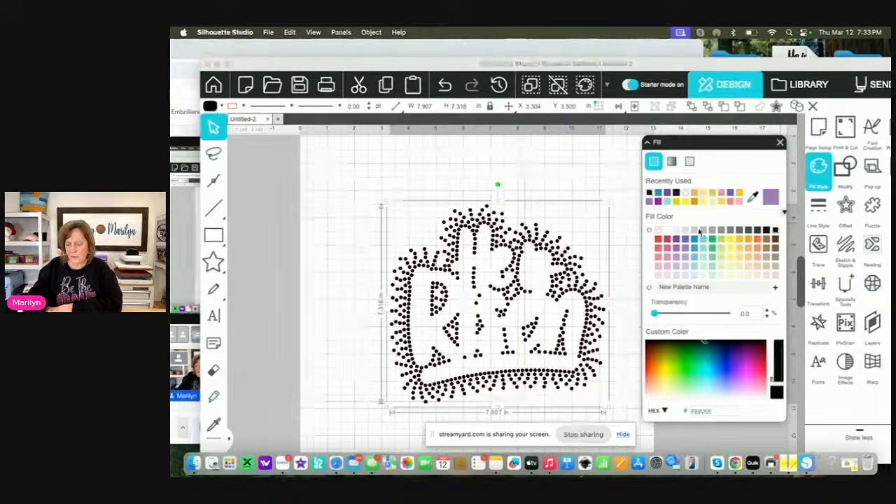
Save the rhinestone design to the Desktop as Scatter in SVG format, replacing the existing file
left_click(268, 33)
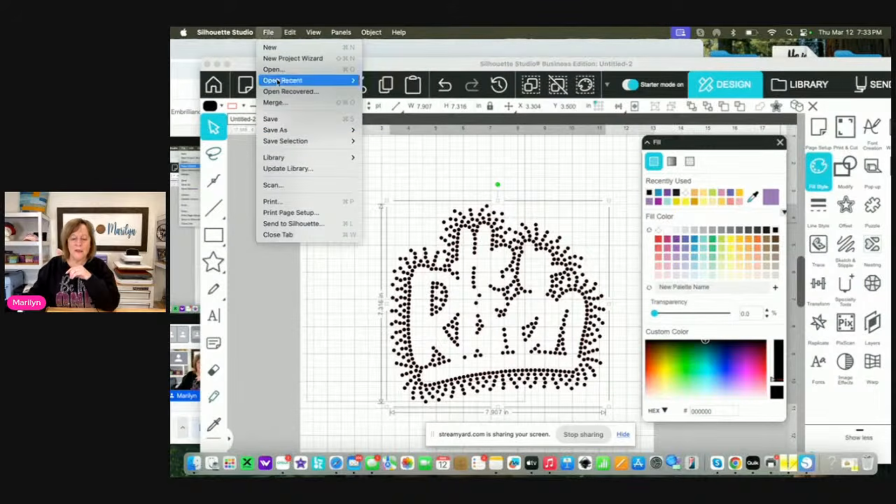
mouse_move(341, 127)
left_click(396, 131)
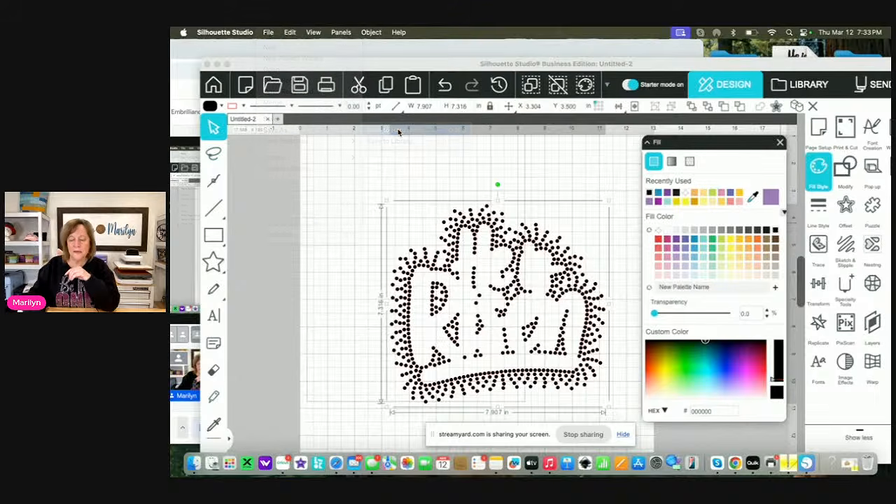
type("Scatter")
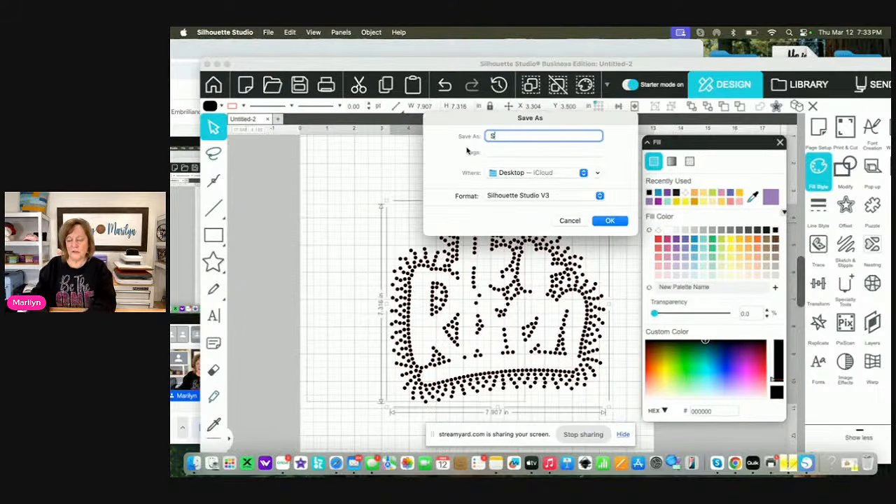
left_click(540, 196)
left_click(533, 219)
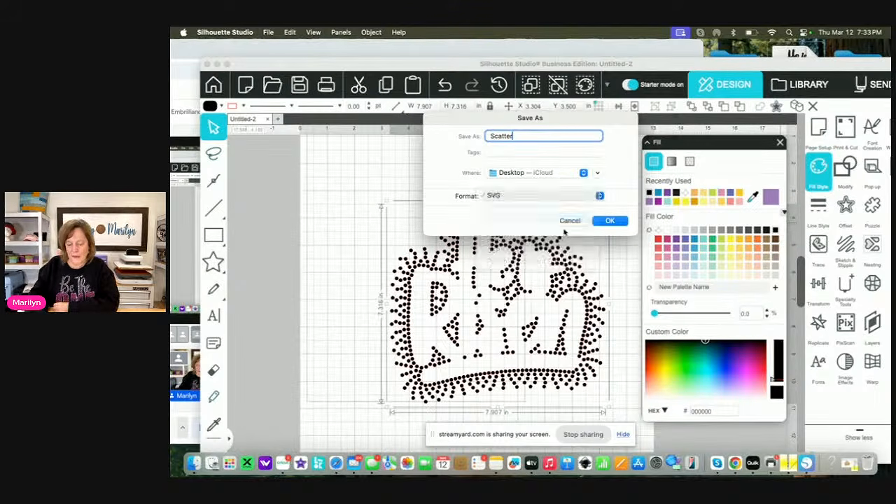
left_click(609, 221)
left_click(560, 237)
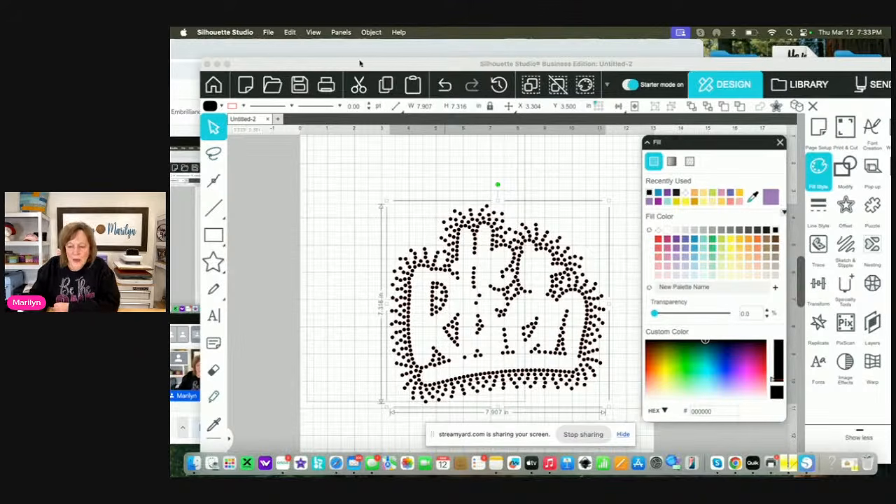
Merge the He Is Risen Edited.dst embroidery file from the Desktop into the rhinestone document
left_click(269, 33)
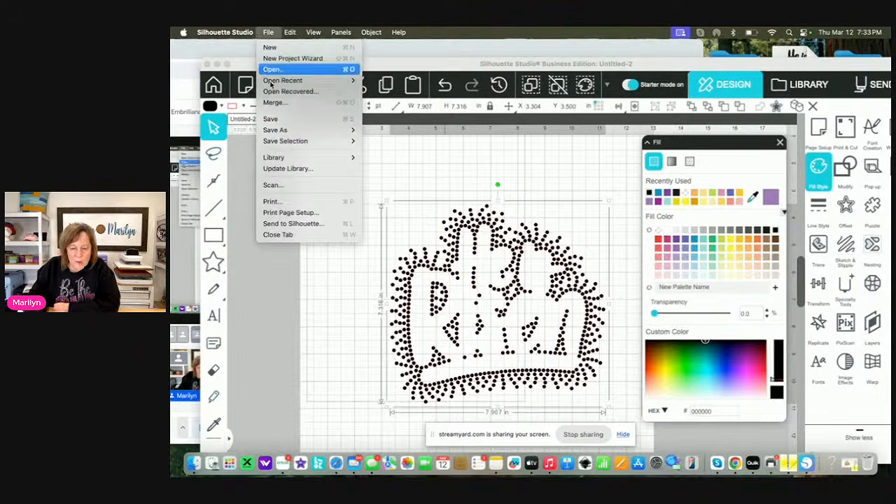
left_click(344, 128)
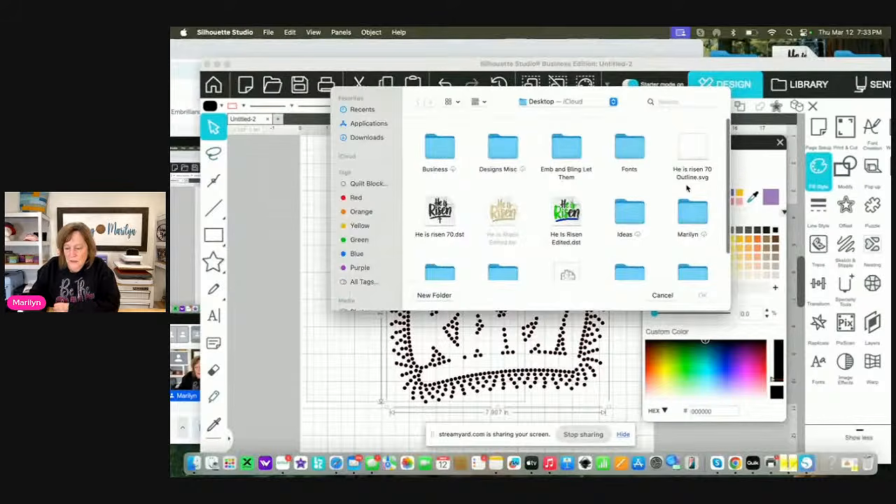
left_click(571, 210)
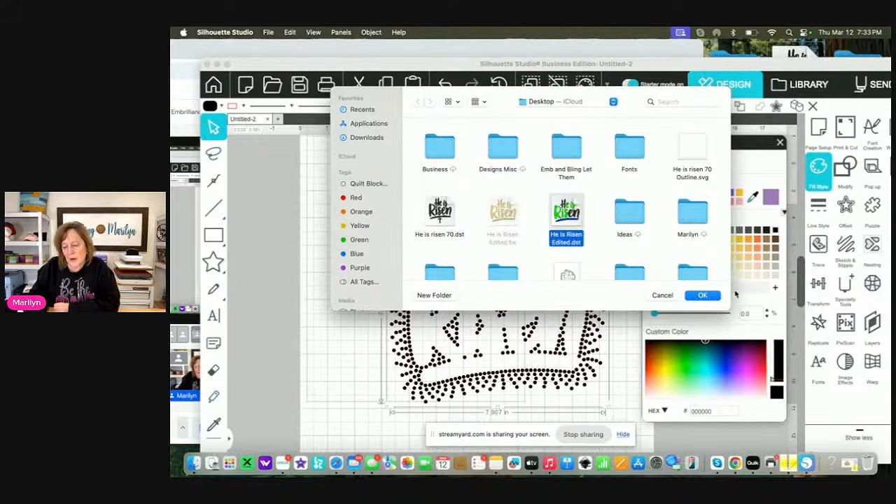
left_click(710, 296)
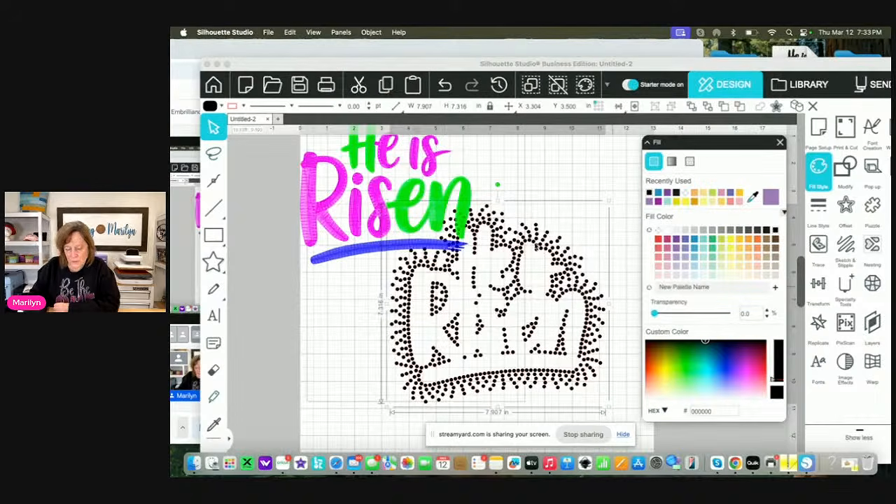
Undo the accidental shift of the green lettering and move the rhinestone burst down, clear of the embroidery design
left_click_drag(467, 191, 468, 212)
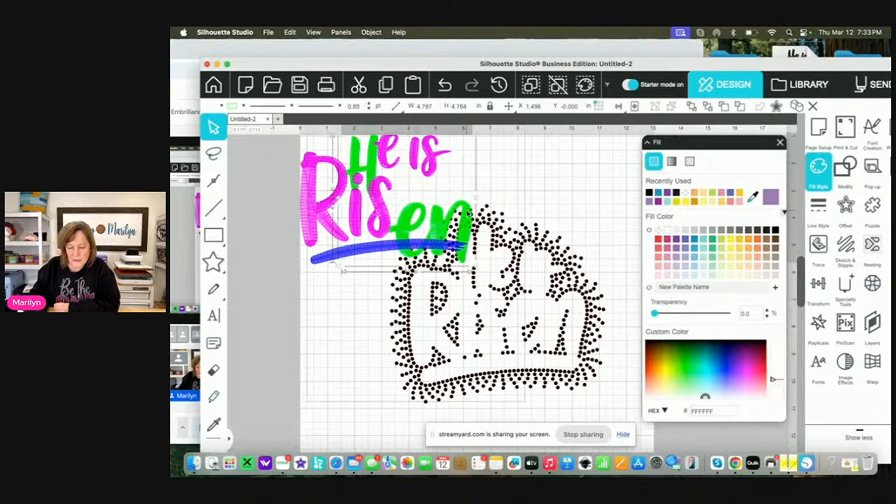
left_click(447, 86)
left_click_drag(565, 272, 557, 367)
scroll(547, 256, "up", 3)
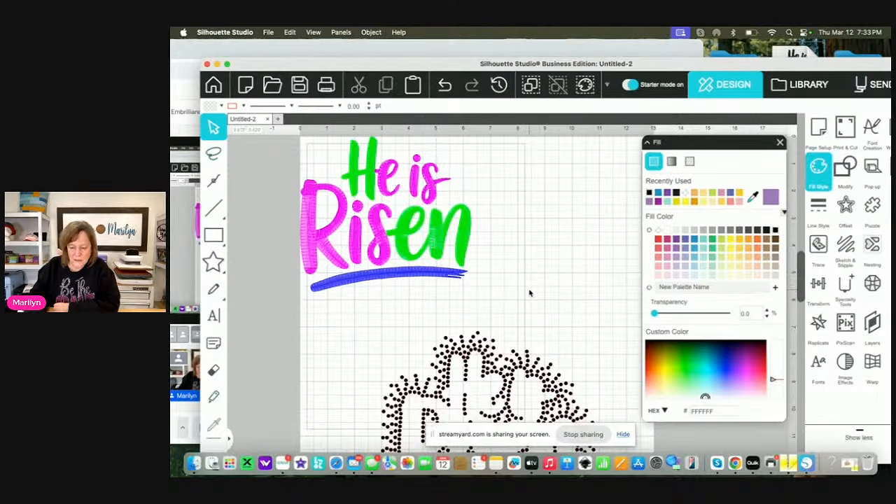
Group the green and magenta lettering and the blue underline of the embroidery design into one object
mouse_move(529, 297)
left_mouse_down()
mouse_move(256, 305)
mouse_move(248, 147)
left_mouse_up()
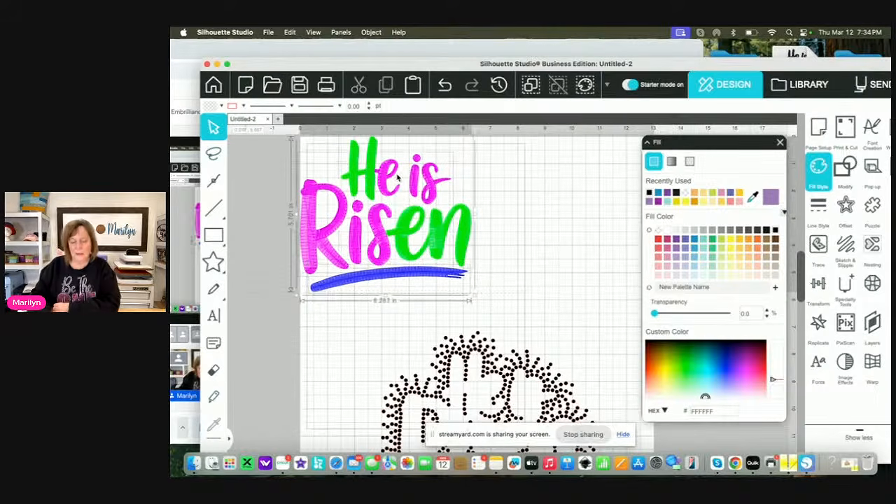
left_click(371, 32)
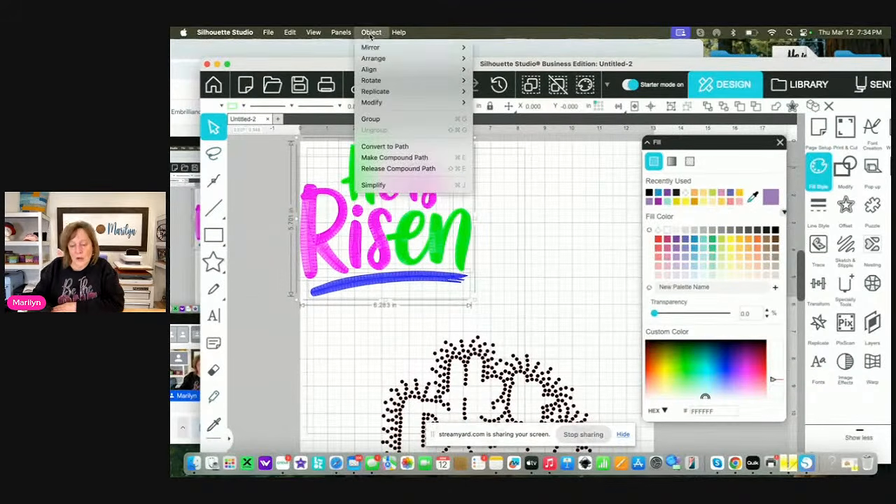
left_click(371, 119)
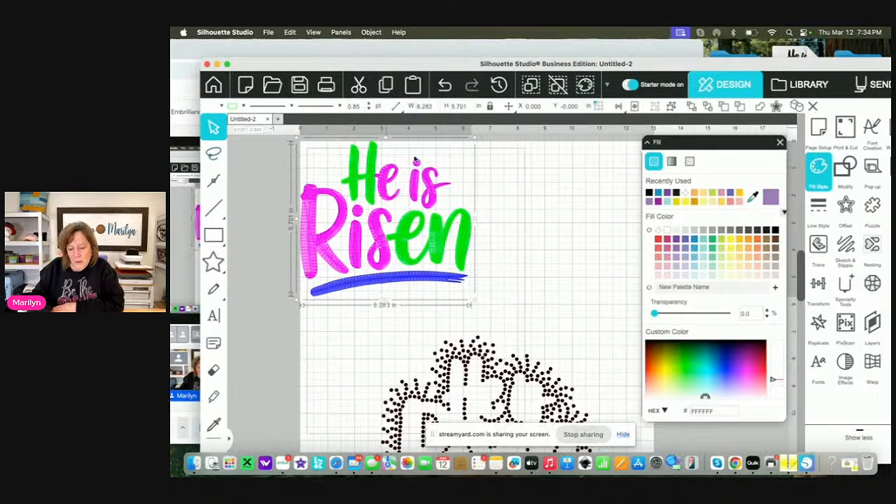
Move the grouped lettering toward the page centre and fit the rhinestone burst around it
left_click_drag(430, 193, 522, 275)
left_click_drag(575, 413, 563, 276)
left_click(596, 273)
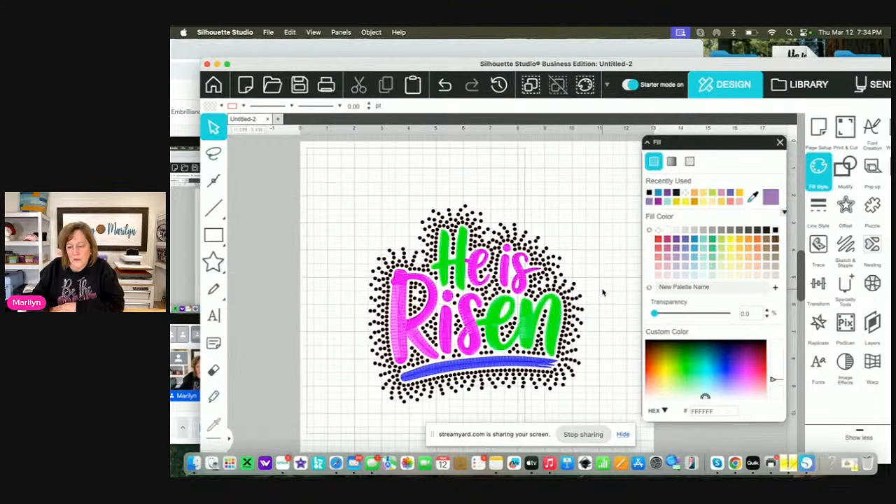
Delete the rhinestone burst and move the grouped He is Risen lettering slightly up on the page
left_click(573, 329)
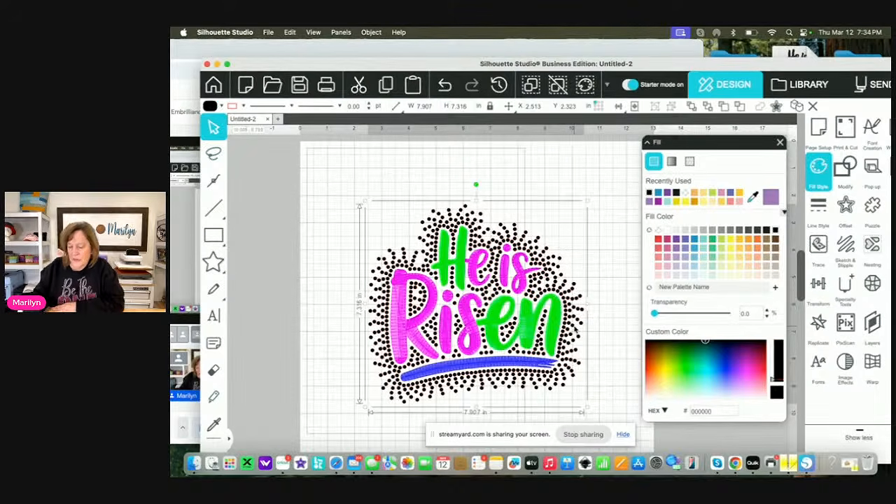
key("Delete")
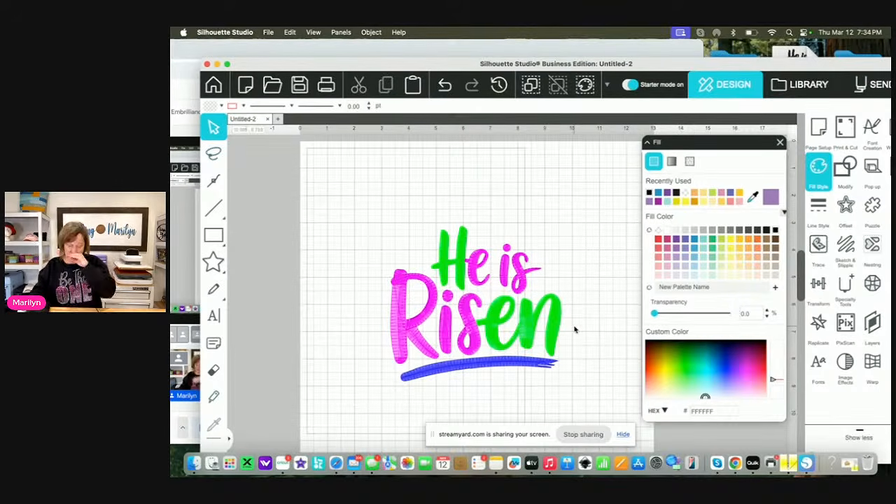
left_click(462, 249)
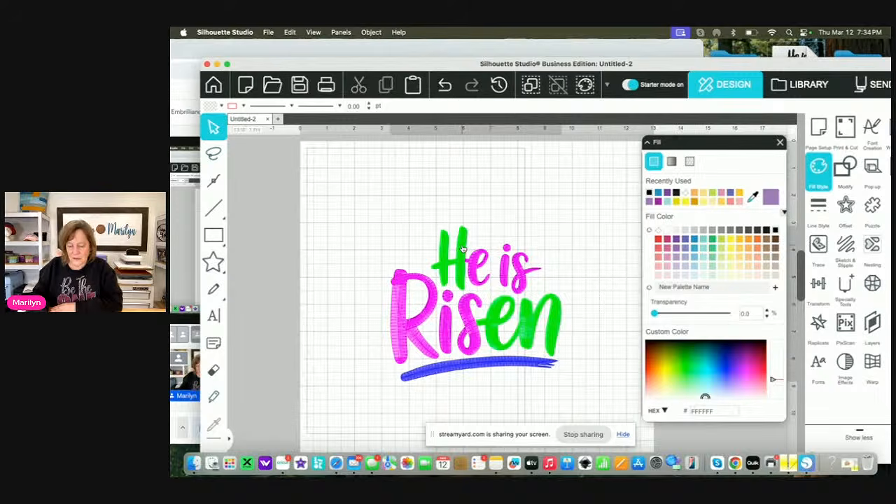
left_click_drag(462, 248, 455, 229)
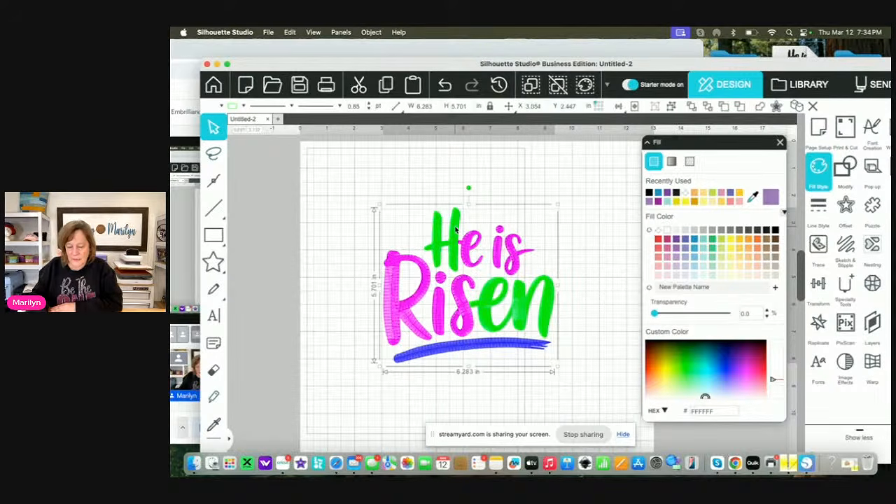
Make the grouped He is Risen lettering and its underline a compound path
left_click(368, 33)
left_click(382, 158)
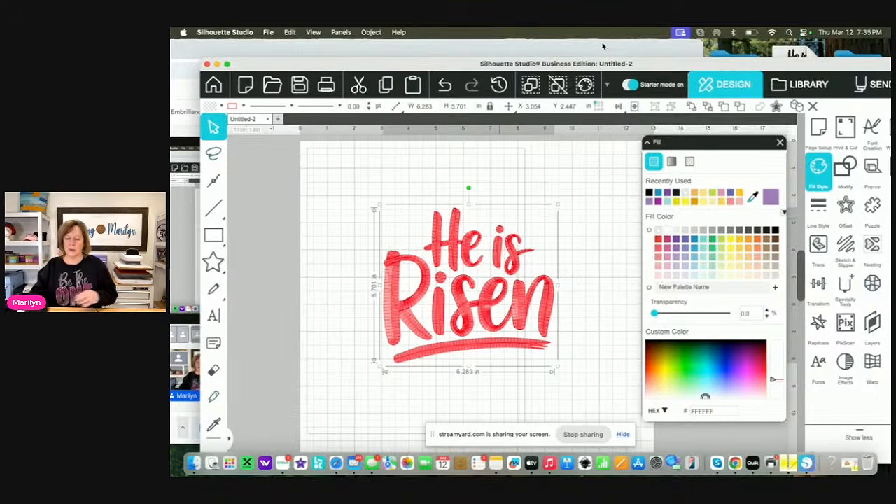
Move the red lettering toward the page's upper-left area and merge the desktop embroidery file He is risen 70.dst into the page
left_click_drag(610, 64, 325, 77)
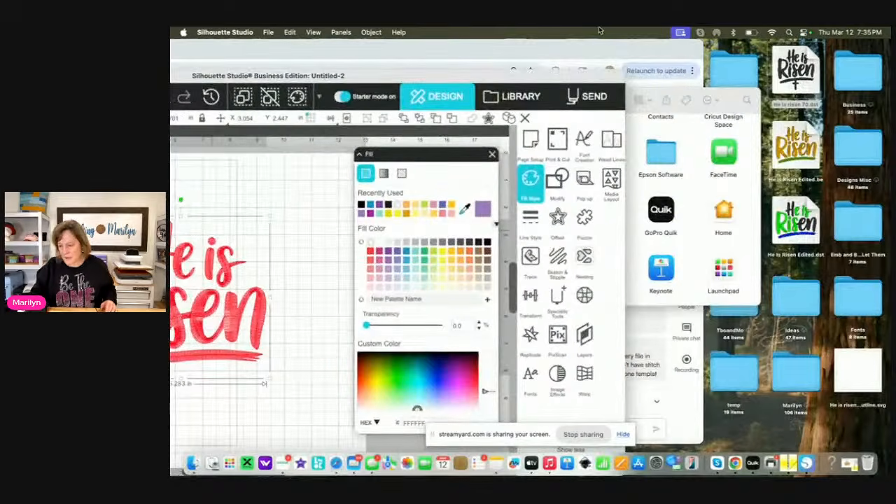
left_click(795, 74)
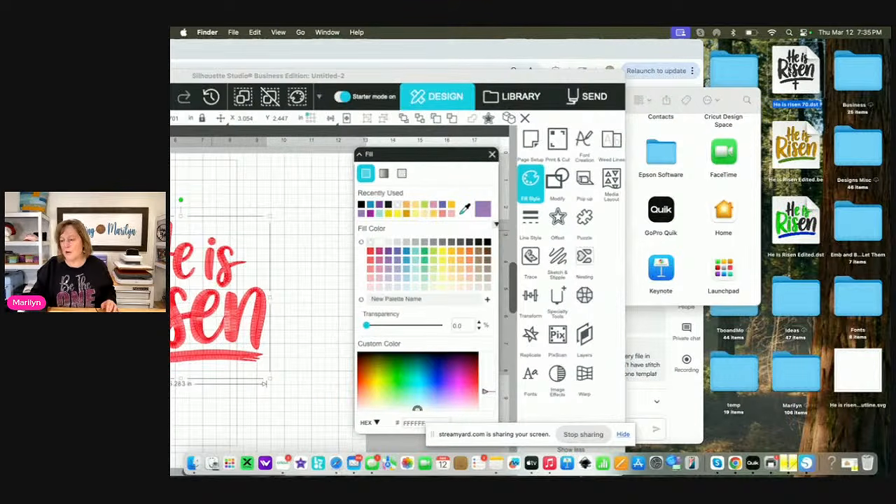
mouse_move(796, 74)
left_mouse_down()
mouse_move(780, 79)
mouse_move(812, 66)
mouse_move(778, 61)
mouse_move(768, 81)
mouse_move(794, 74)
left_mouse_up()
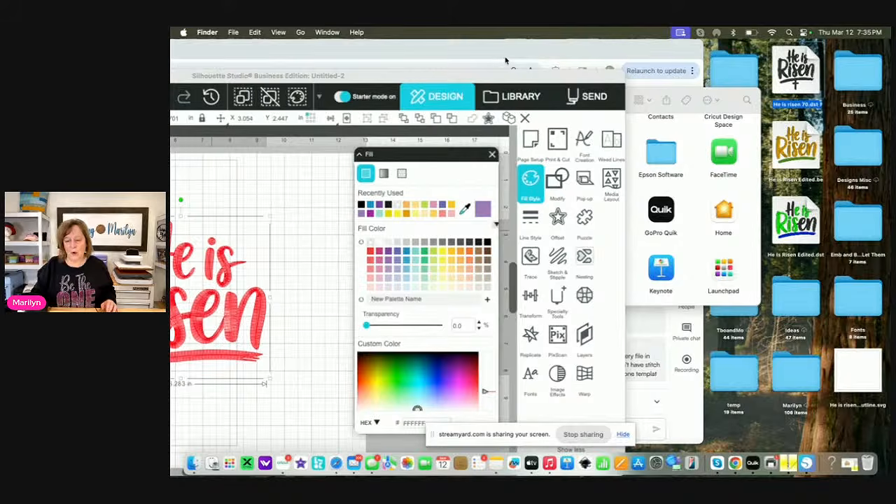
left_click_drag(490, 79, 810, 49)
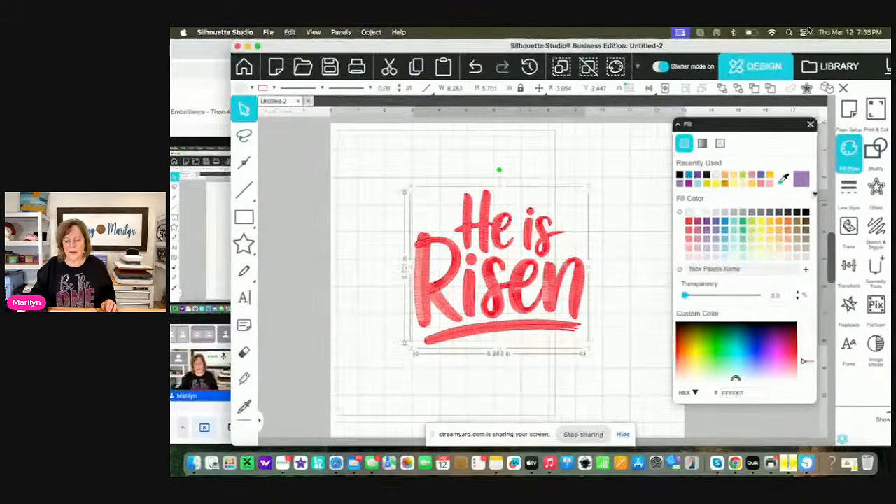
left_click_drag(575, 284, 486, 246)
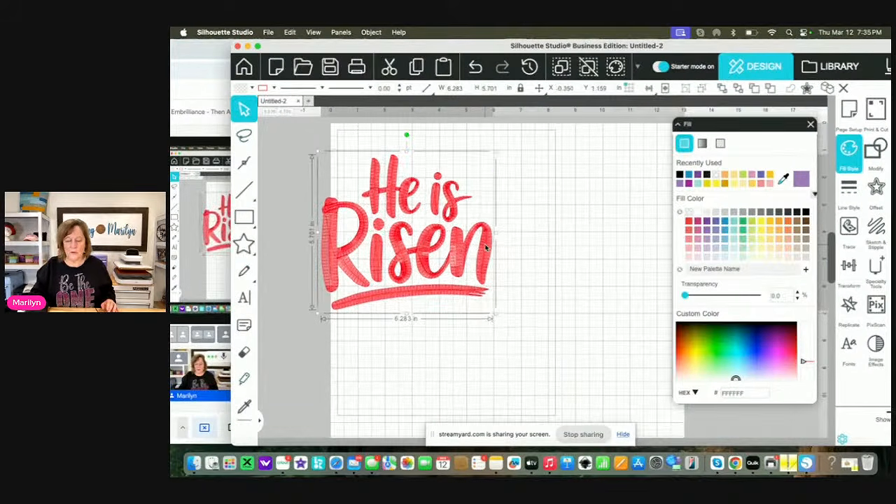
left_click(268, 32)
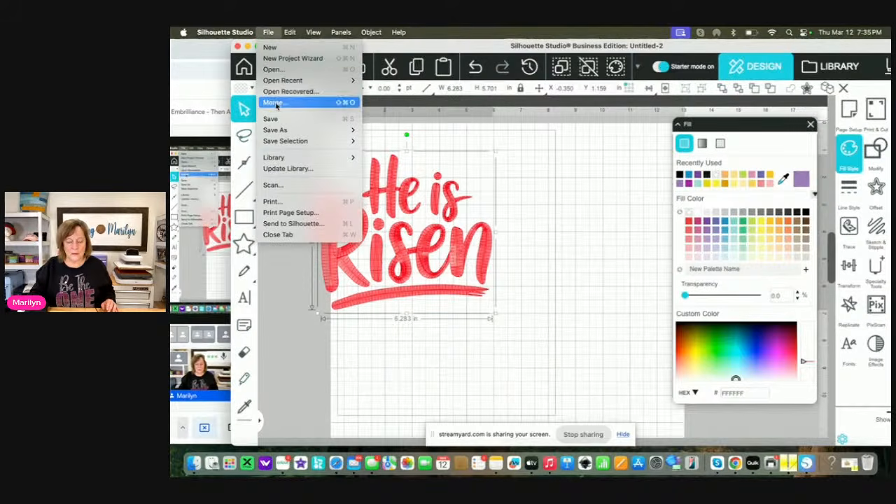
left_click(274, 103)
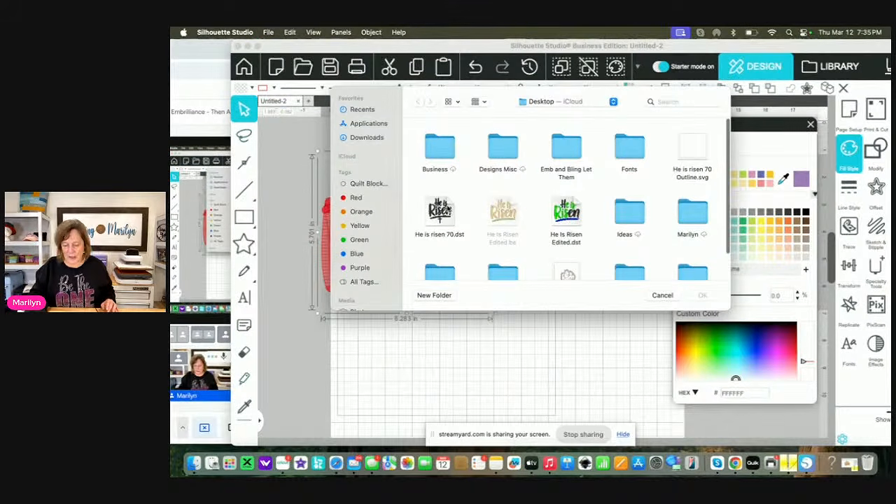
left_click(441, 213)
left_click(716, 297)
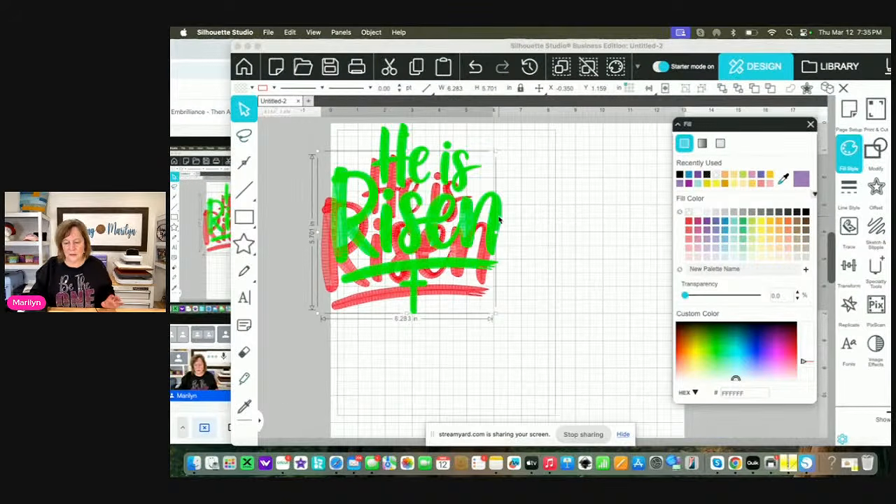
Separate the green He is Risen design from the red lettering, delete the red lettering, and move the green design near the page centre
left_click_drag(495, 220, 620, 356)
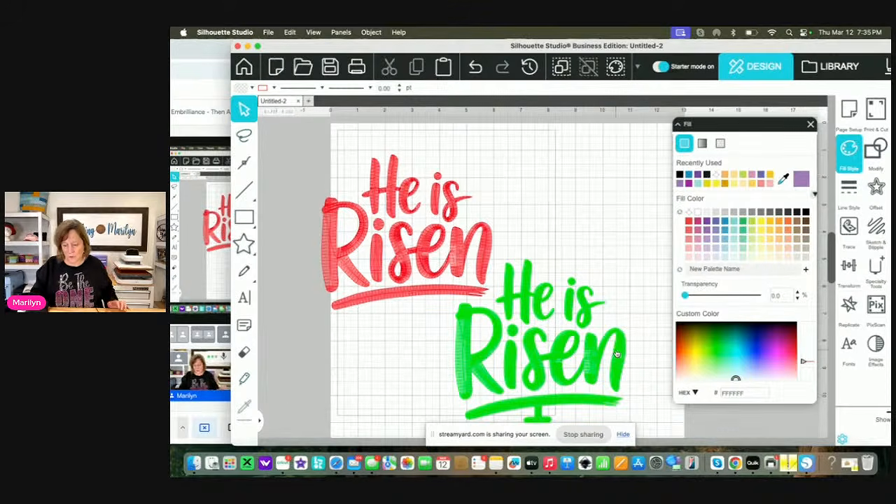
left_click(459, 242)
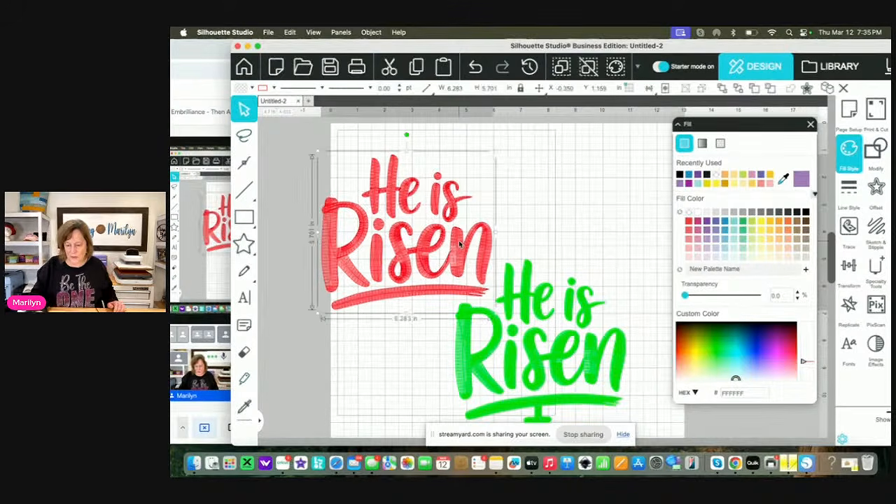
key("BackSpace")
left_click_drag(509, 283, 473, 209)
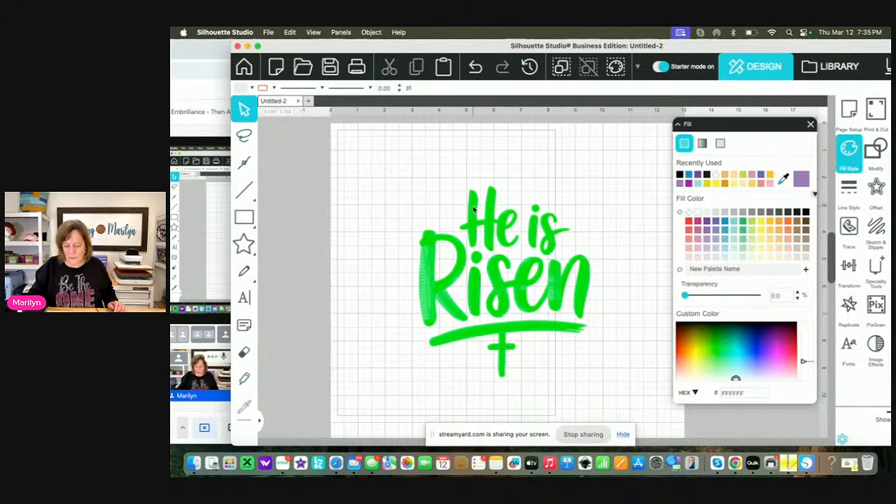
Open the Offset settings with the green He is Risen design selected, and deselect the design
left_click(534, 270)
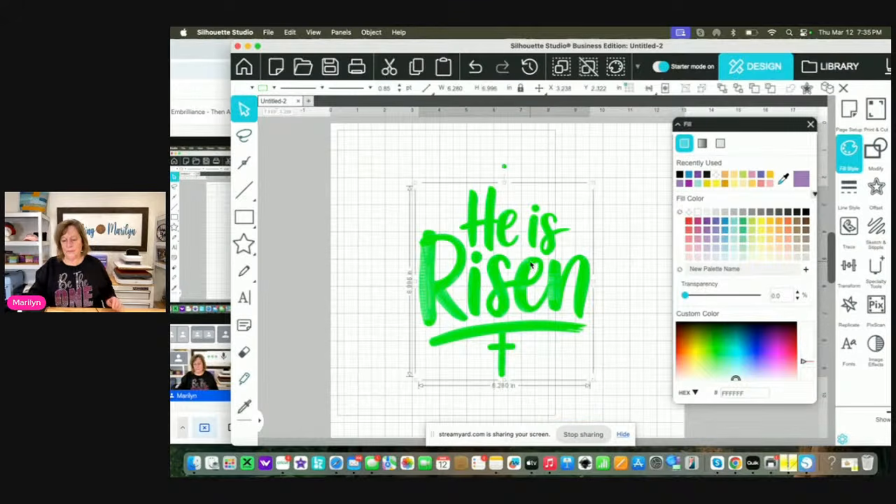
left_click(875, 186)
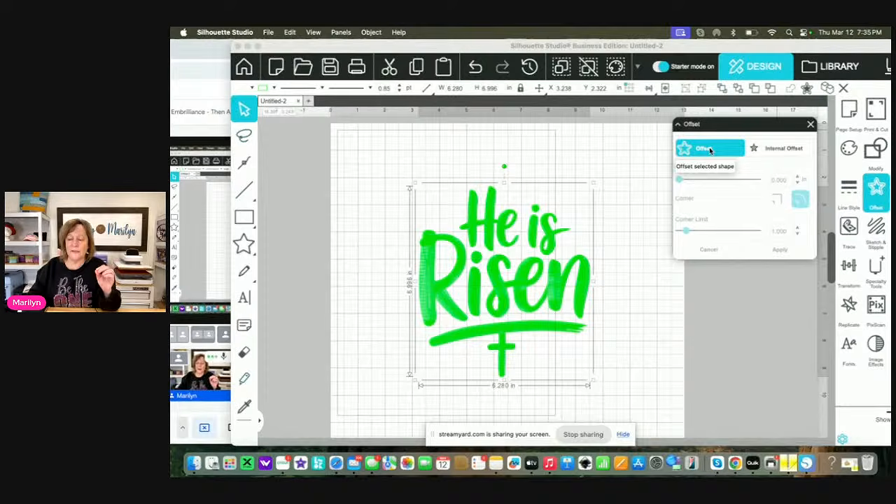
left_click(655, 316)
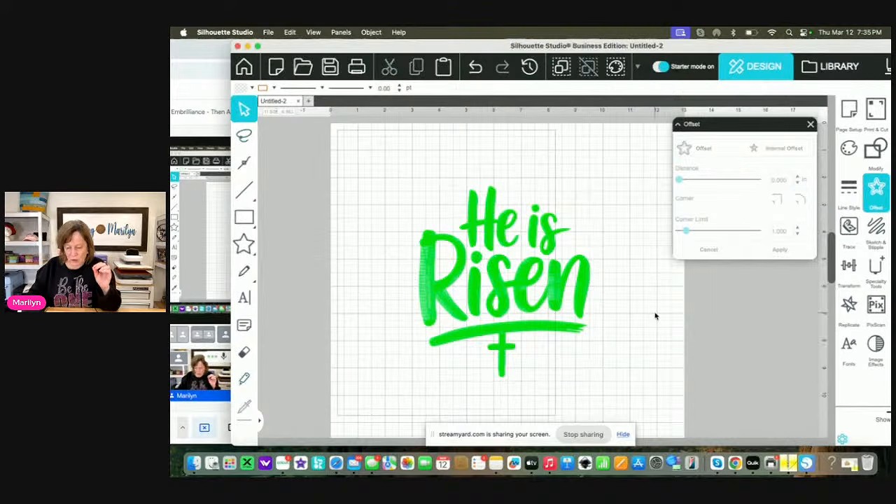
Draw a circle about 1.54 in across on the page, above and left of the green lettering, and convert it to a path
left_click(258, 247)
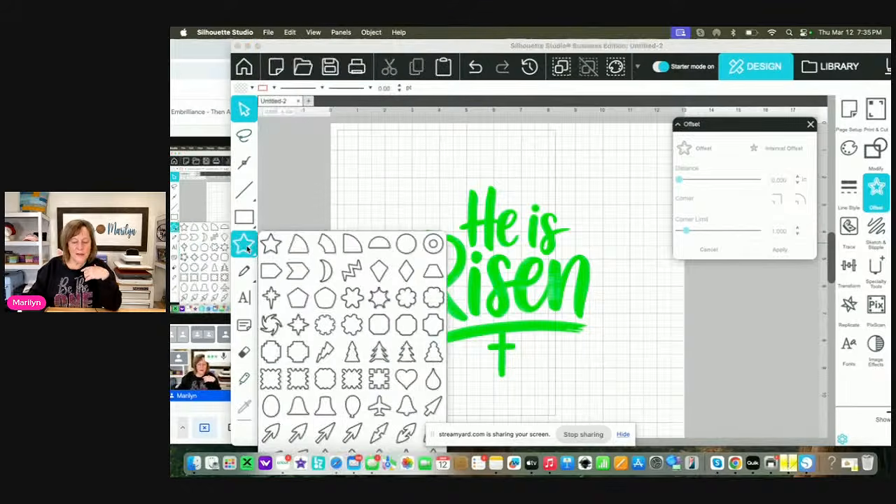
left_click(405, 236)
left_click_drag(370, 151, 396, 181)
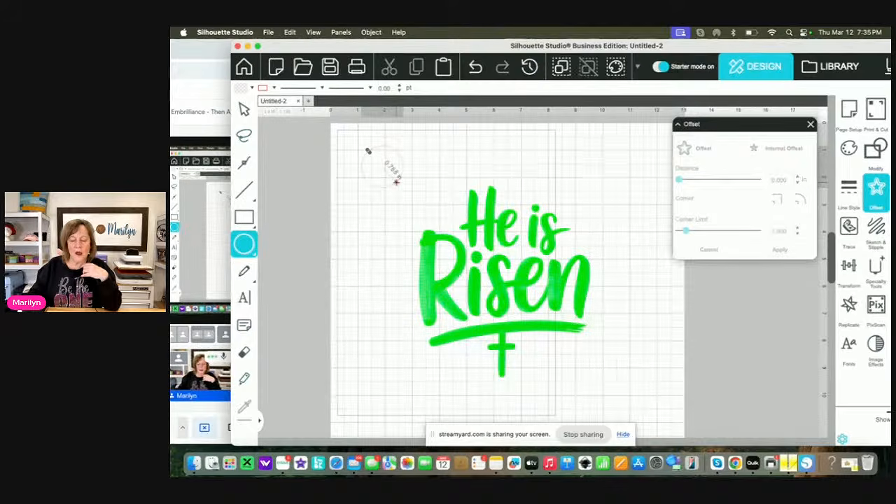
left_click(371, 32)
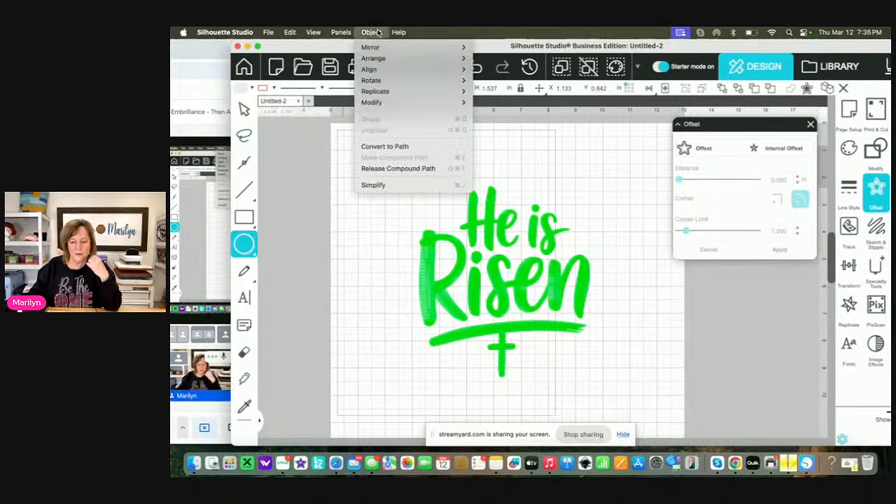
left_click(381, 147)
Preview a 0.150 in offset around the circle, cancel it, and delete the circle
left_click(689, 150)
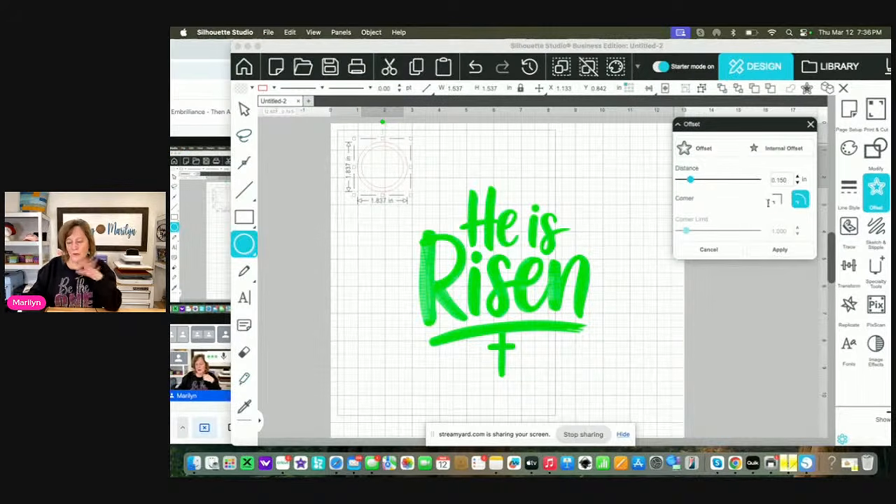
left_click(728, 250)
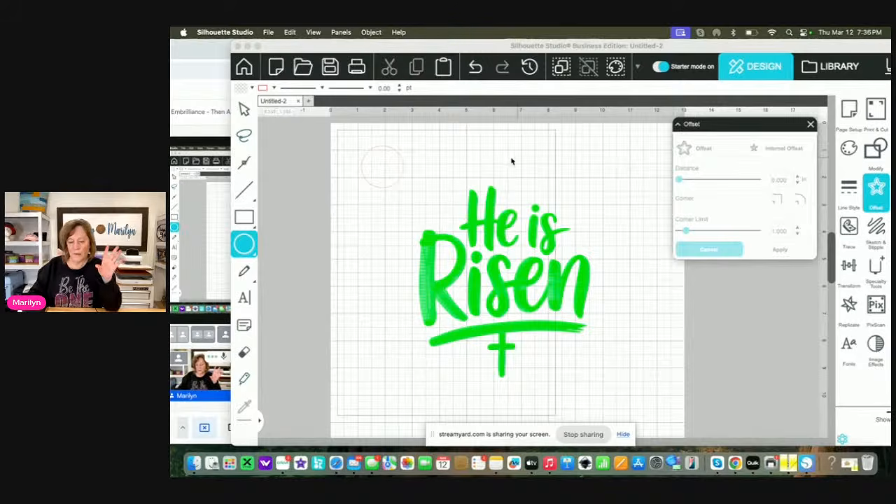
left_click(401, 173)
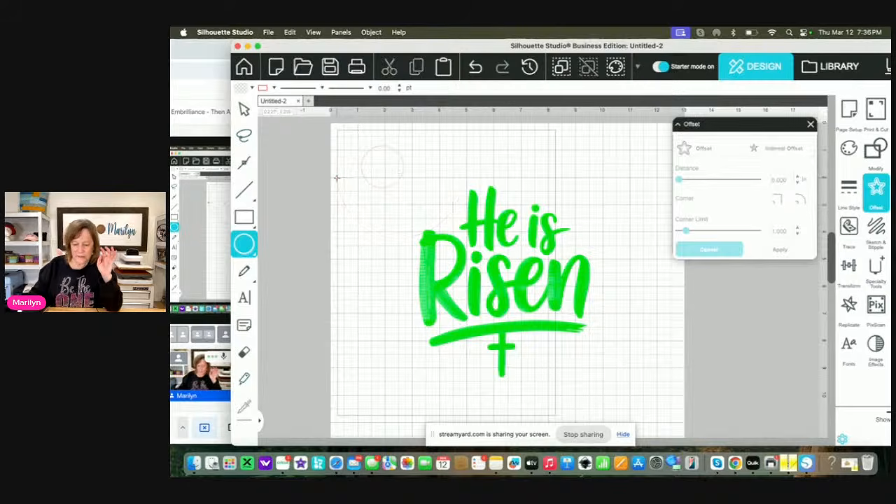
key("v")
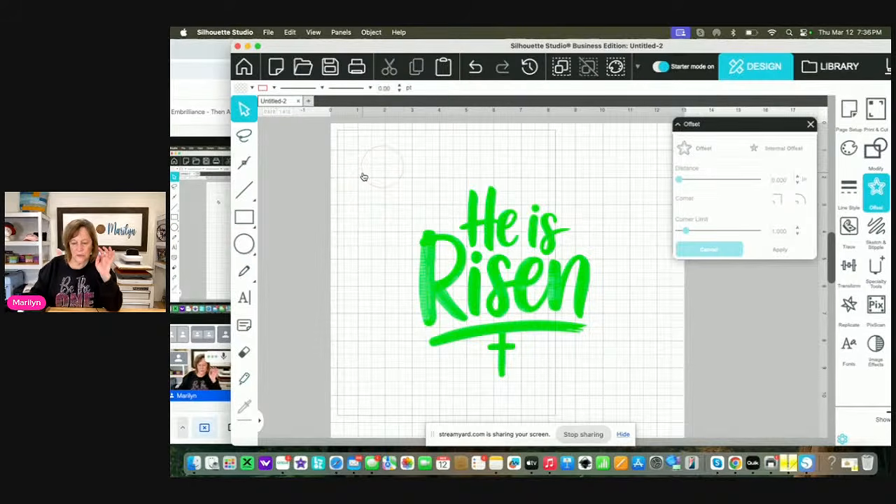
left_click(362, 176)
key("Delete")
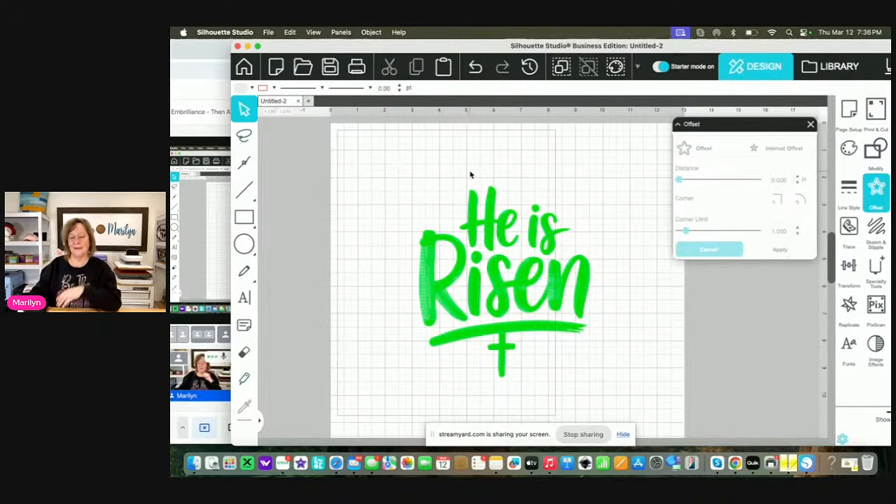
Try to create an offset around the green He is Risen embroidery design
left_click(494, 236)
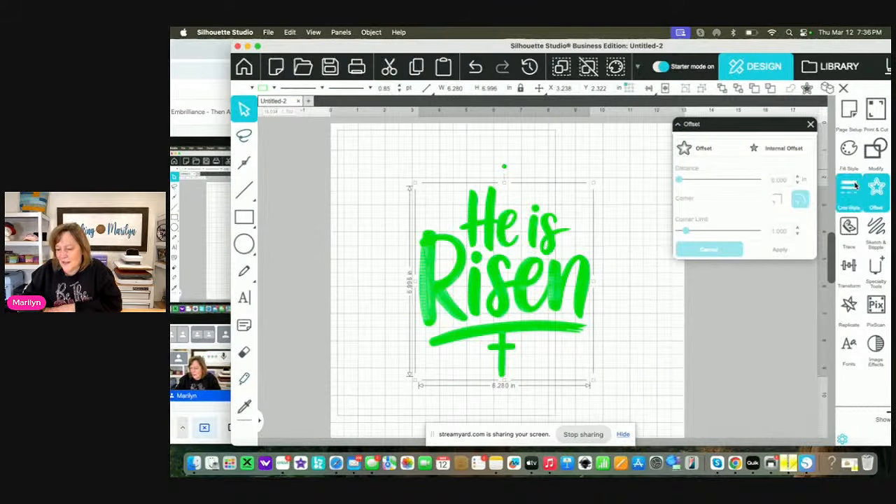
left_click(705, 150)
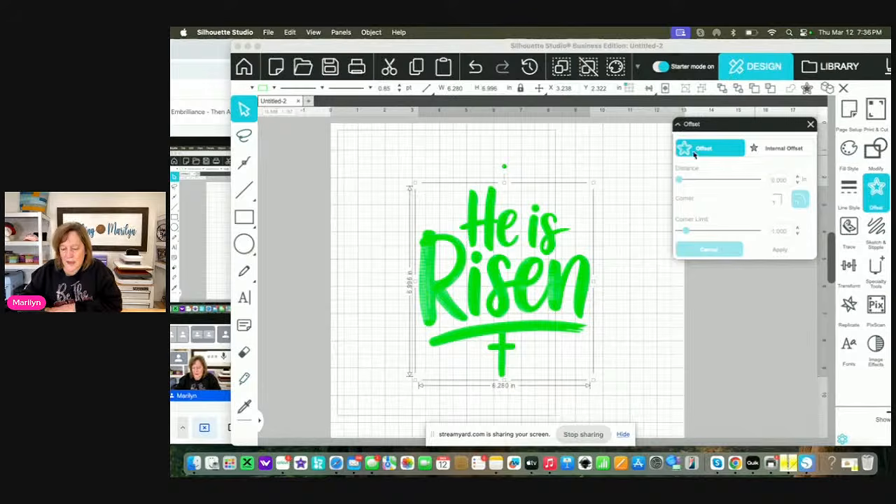
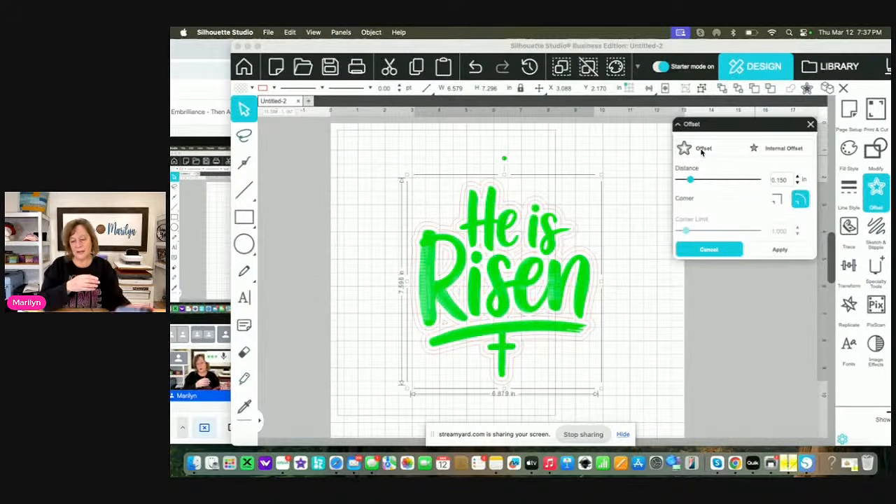
Close the Offset settings and delete the outermost offset outline around the green He is Risen lettering
left_click(811, 125)
left_click(623, 259)
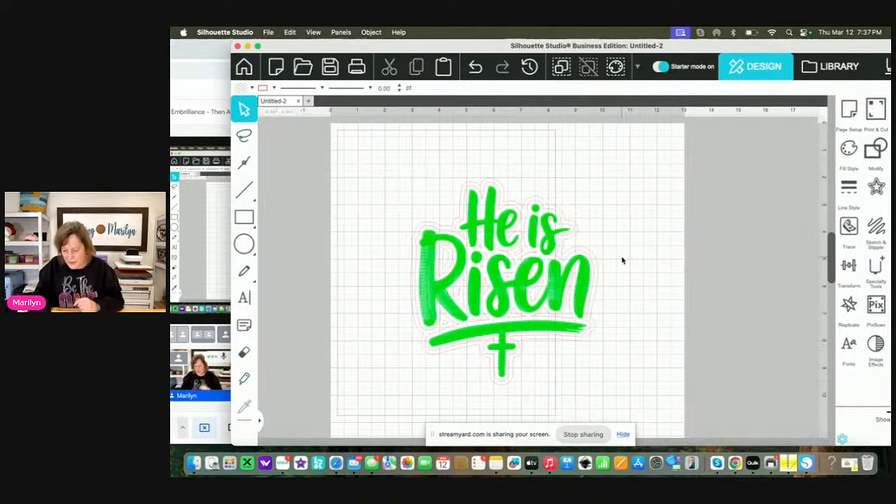
left_click(598, 289)
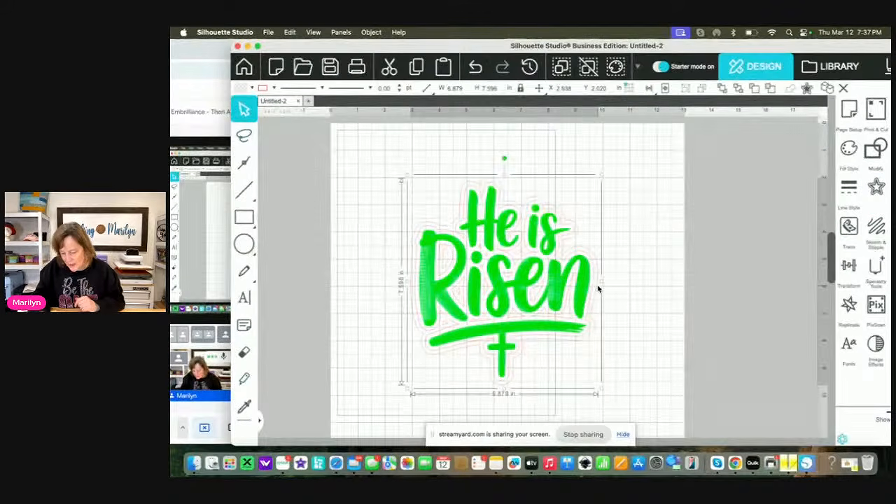
key("Delete")
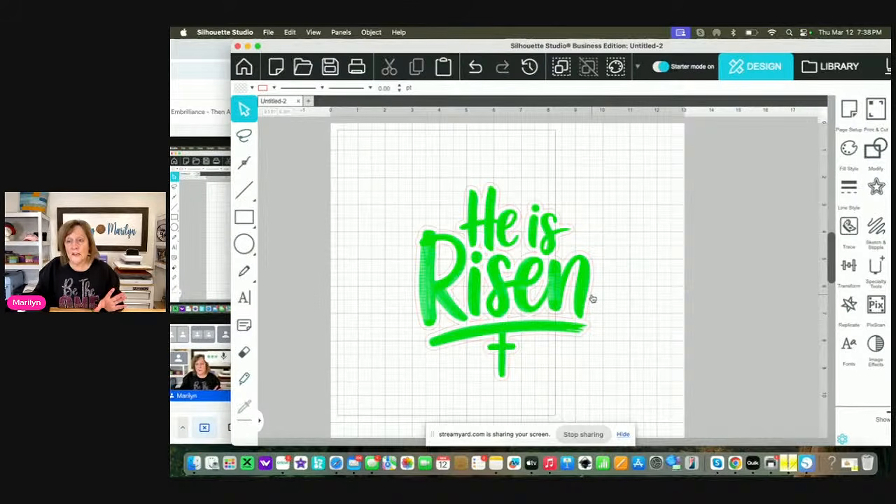
Fill the remaining offset outline around the green lettering with purple (hex 693191)
left_click(592, 299)
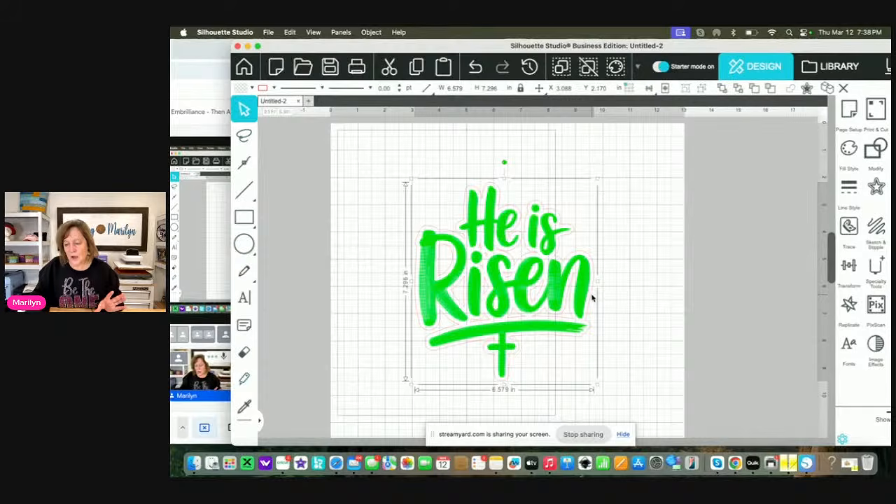
left_click(849, 151)
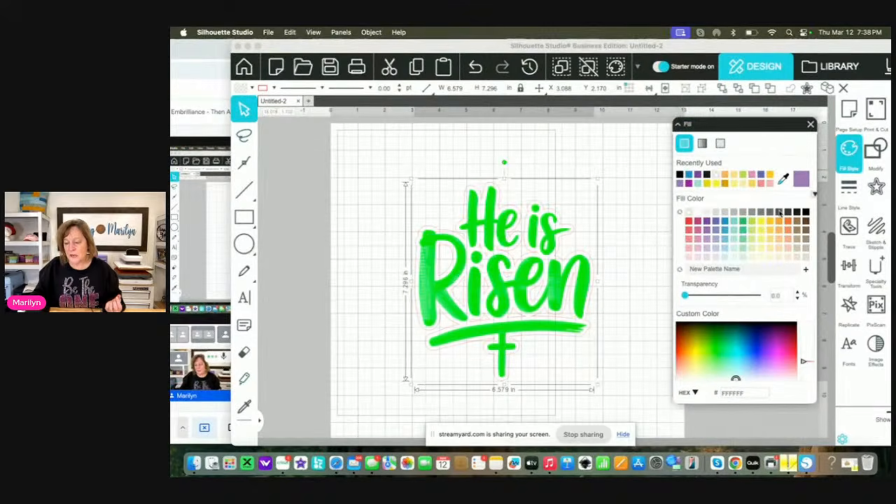
left_click(708, 224)
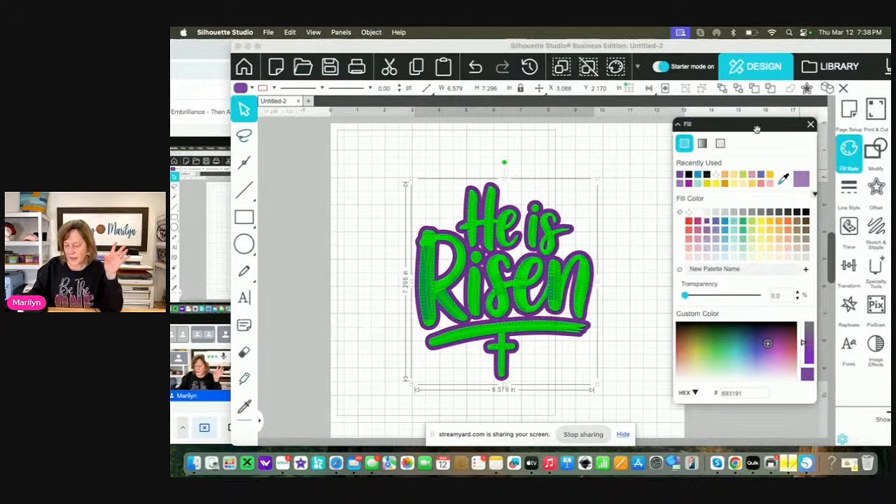
Convert the purple outline to a line of 10ss rhinestones along its edge, with 0.025 in spacing
left_click_drag(791, 127, 341, 141)
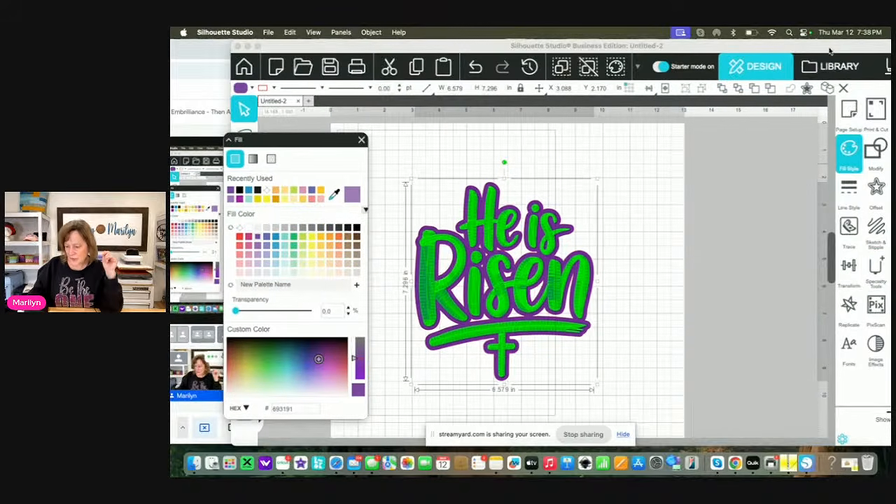
left_click_drag(831, 47, 776, 46)
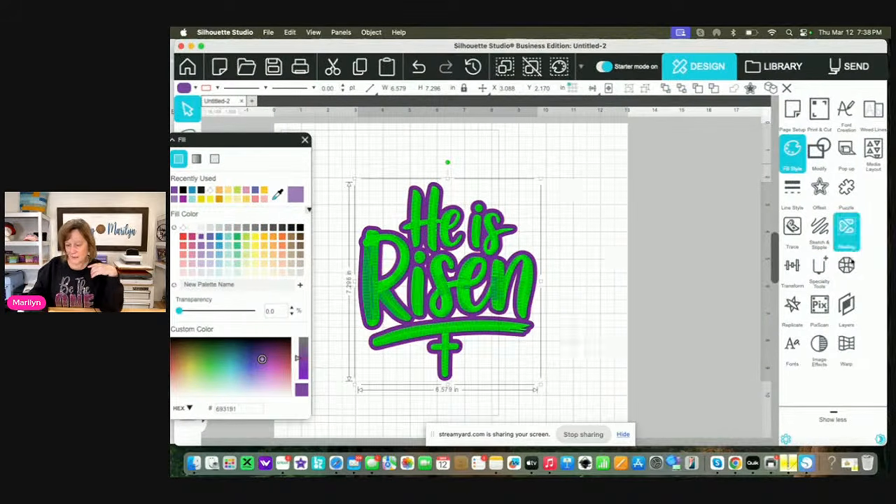
left_click(847, 265)
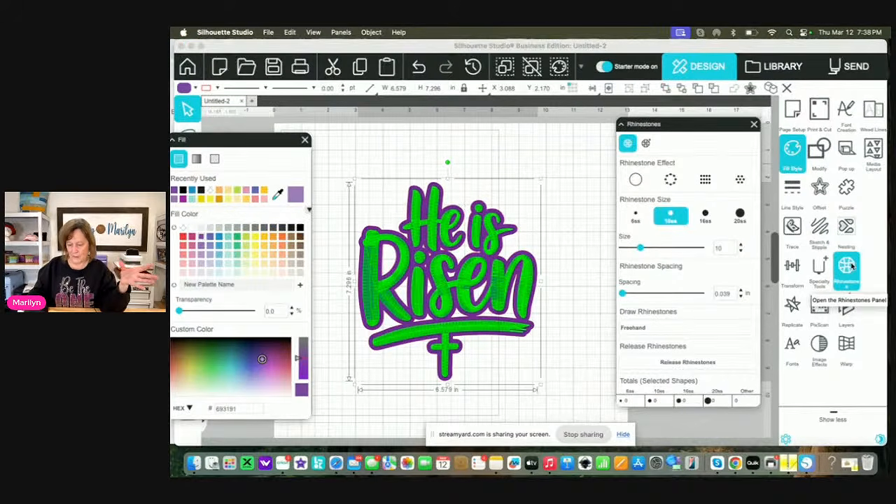
left_click(673, 180)
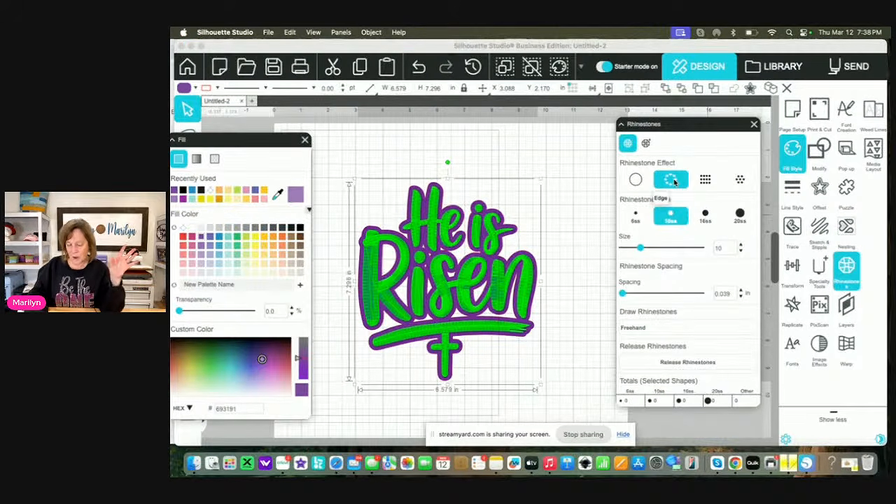
left_click(735, 292)
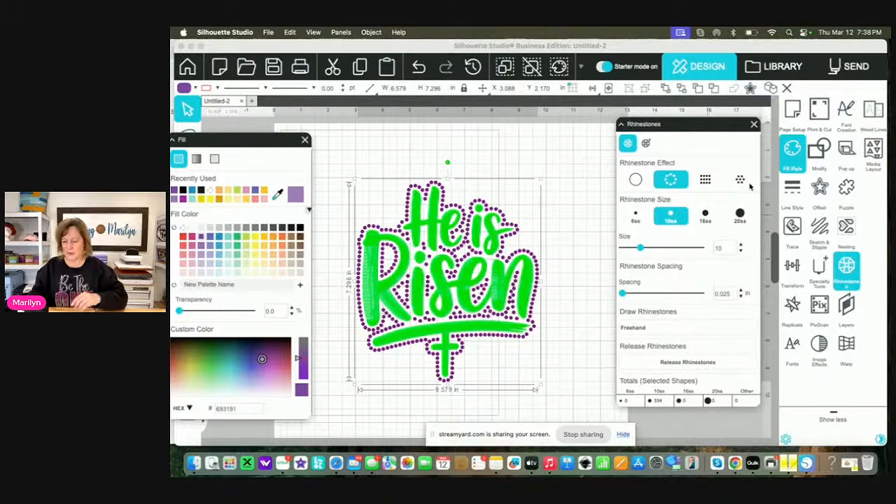
Create a 0.150 in offset with rounded corners around the purple rhinestone outline
left_click_drag(717, 127, 718, 210)
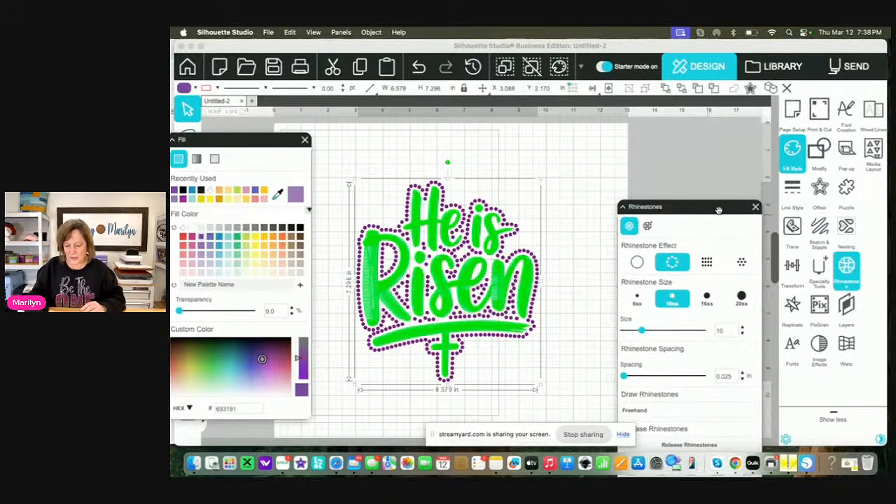
left_click(822, 189)
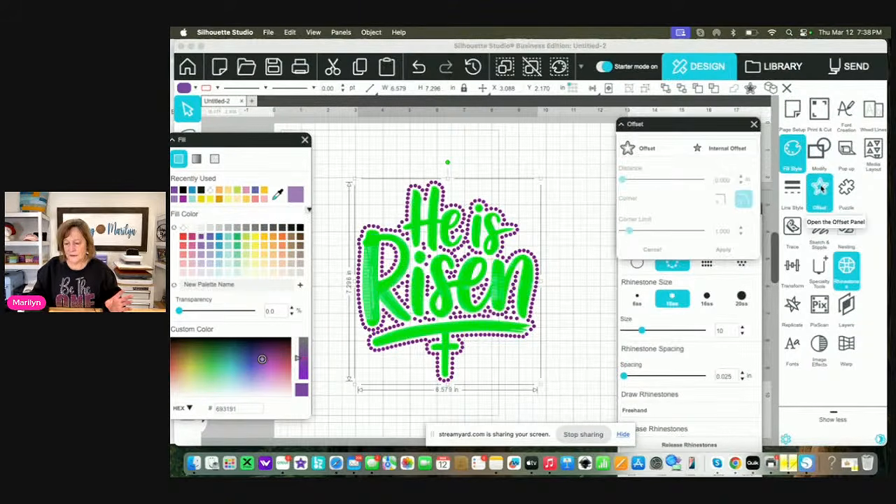
left_click(655, 150)
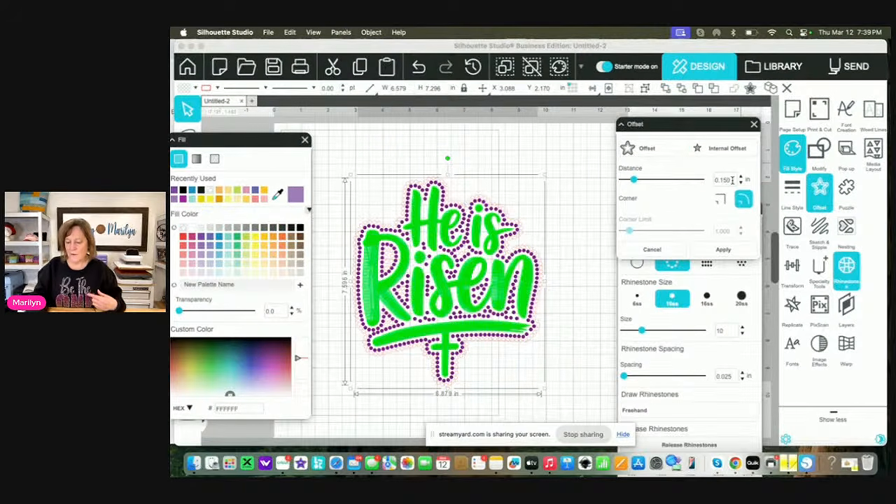
left_click(723, 249)
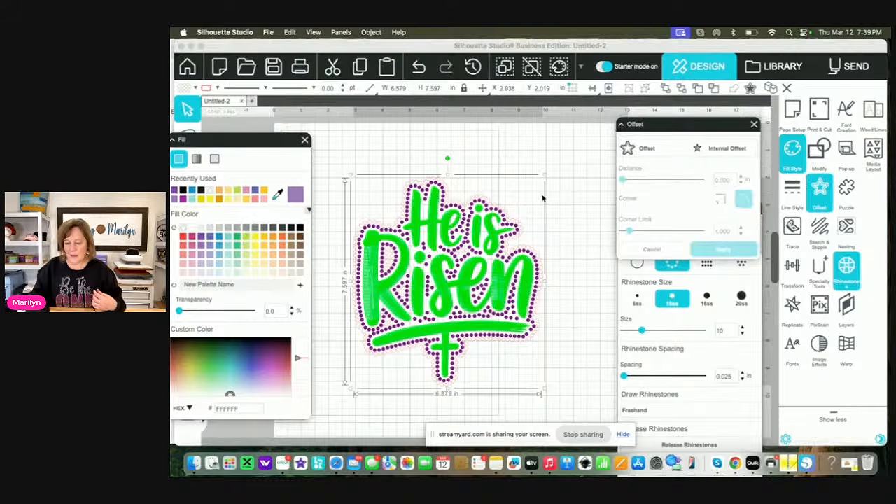
Fill the new offset's rhinestones black and set their spacing to 0.100 in
left_click(299, 228)
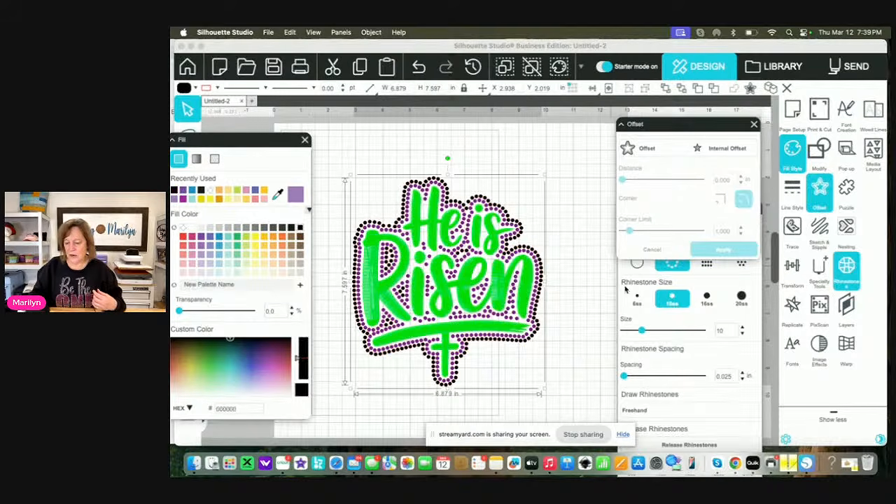
left_click(732, 377)
key("BackSpace")
key("BackSpace")
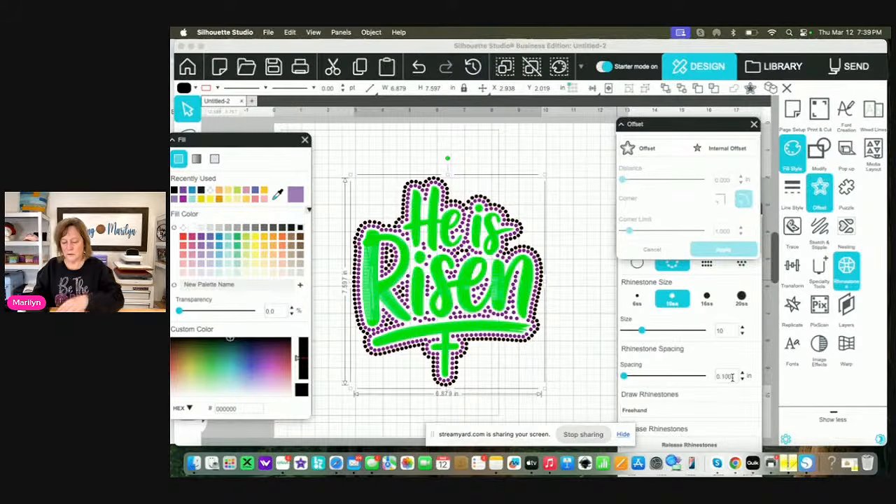
key("Return")
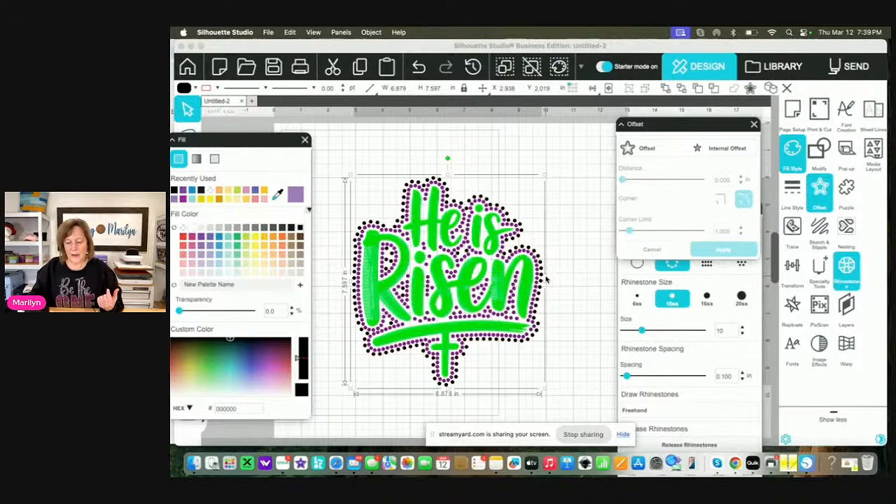
Add another 0.150 in offset outside the black rhinestones, fill it black, and set its rhinestone spacing to 0.175 in
left_click(653, 153)
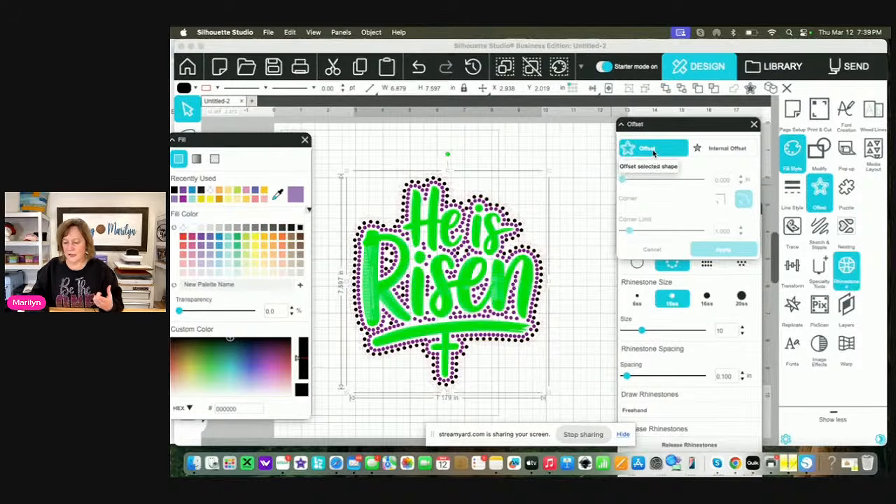
left_click(299, 228)
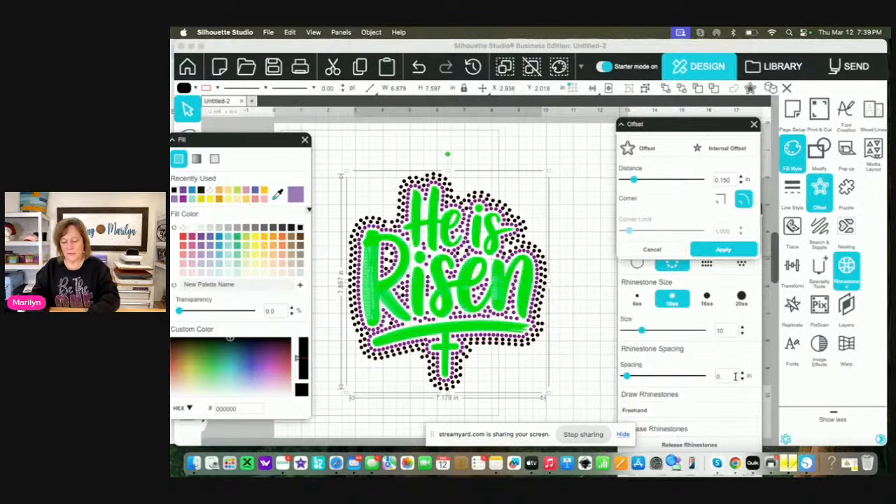
type("75")
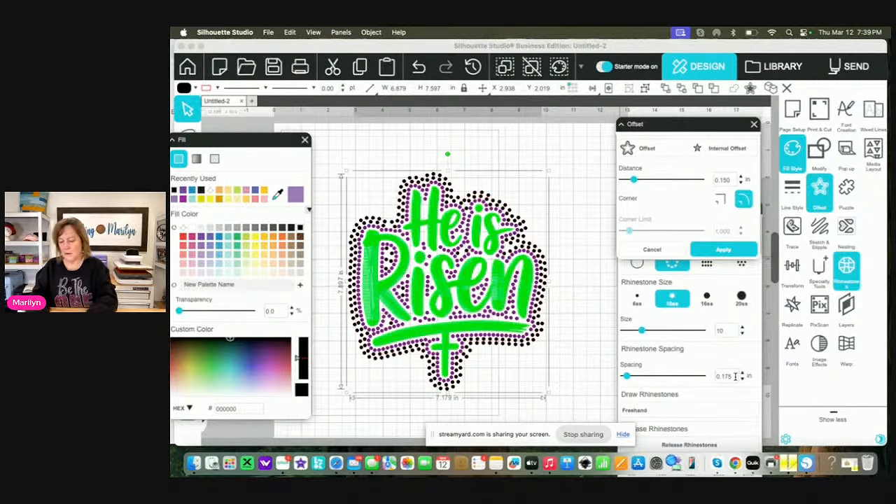
key("Return")
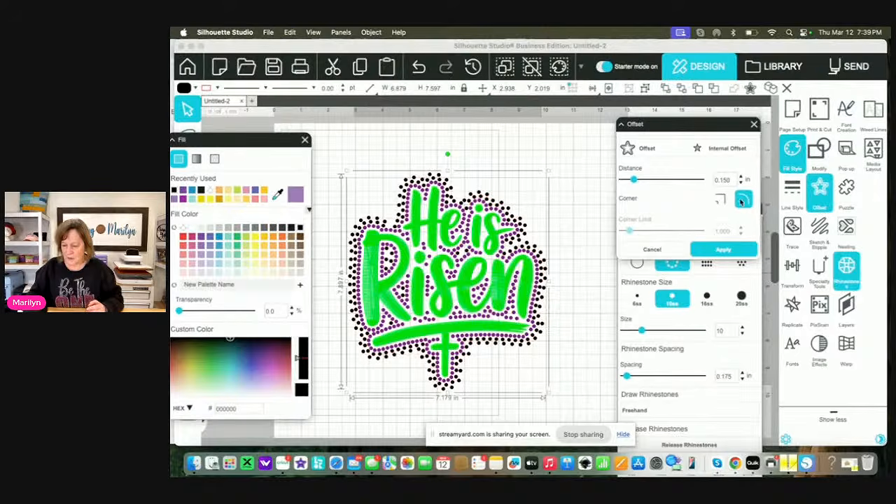
Add a fourth, outermost rhinestone row with a 0.150 in offset, fill it black, and set its spacing to 0.300 in
left_click(654, 150)
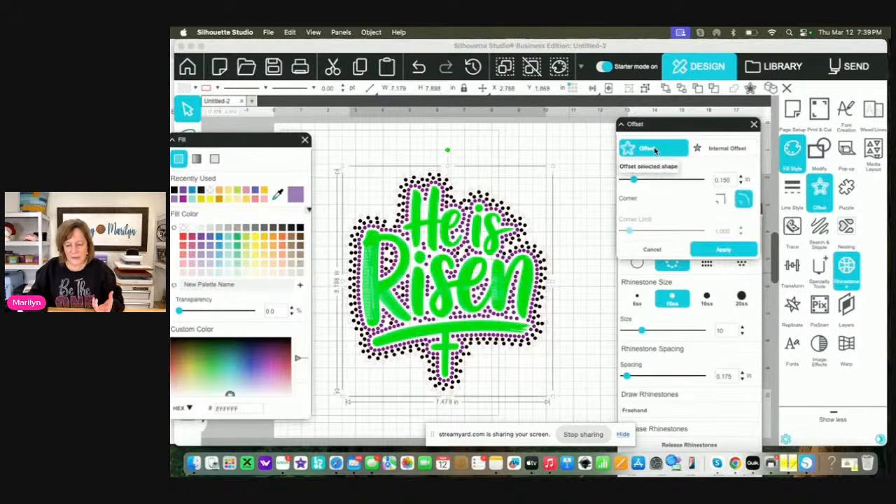
left_click(301, 228)
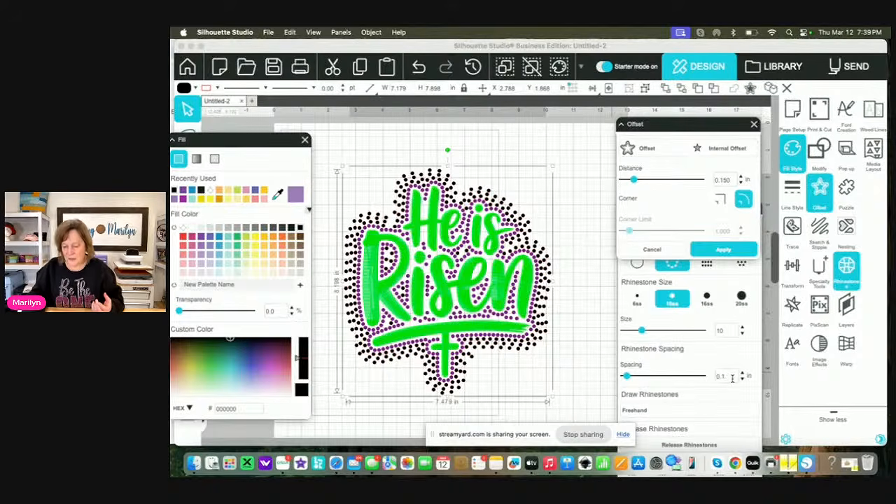
key("BackSpace")
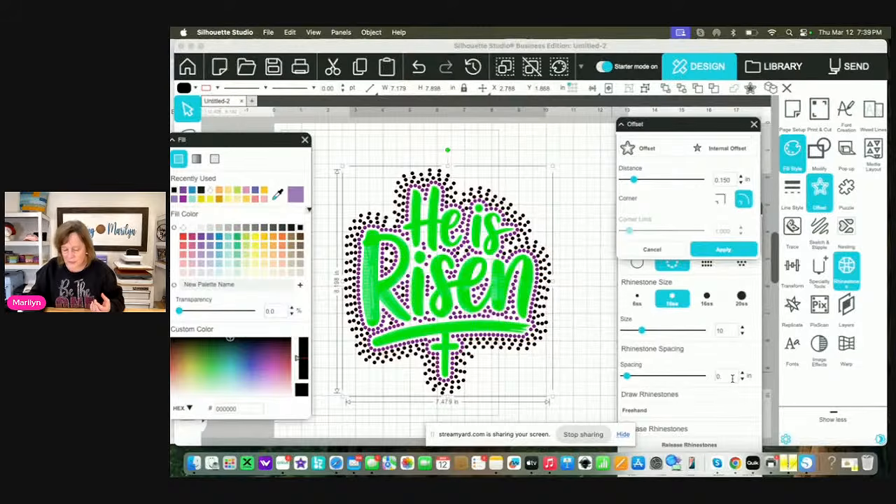
type("300")
key("Return")
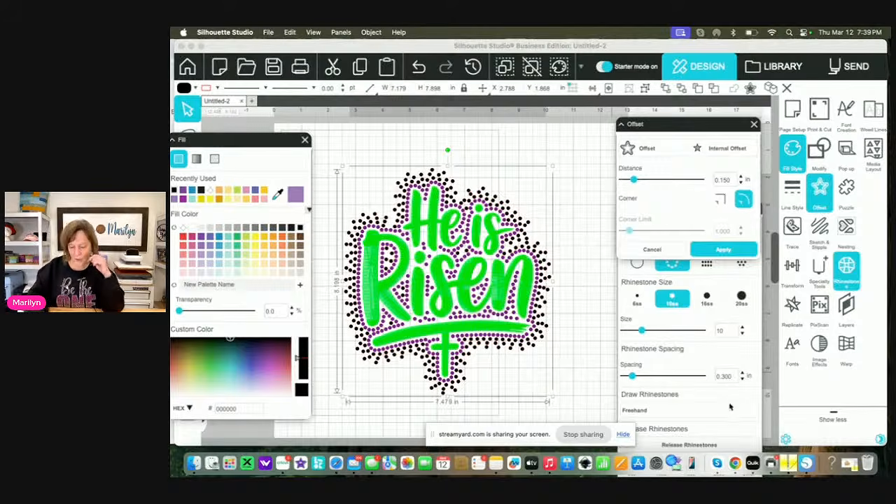
Release all the rhinestone outlines around the lettering into individual stones, fill them purple (hex 693191), and deselect them
left_click(588, 377)
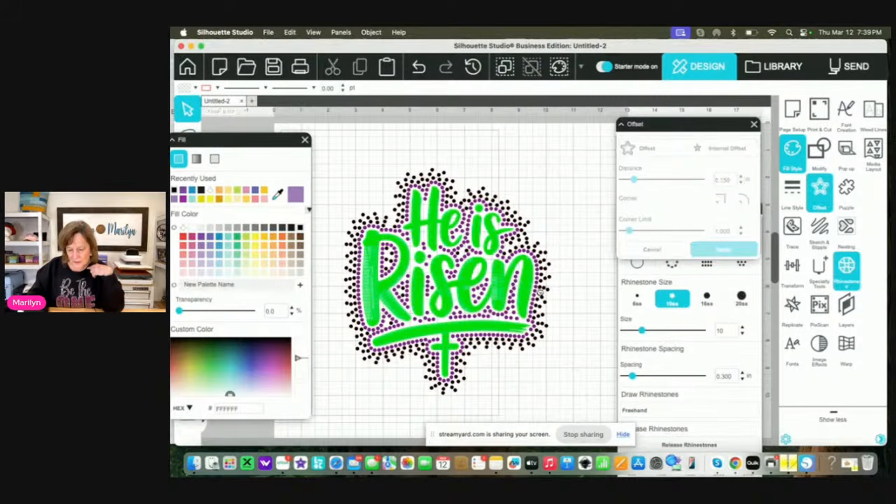
left_click(533, 308)
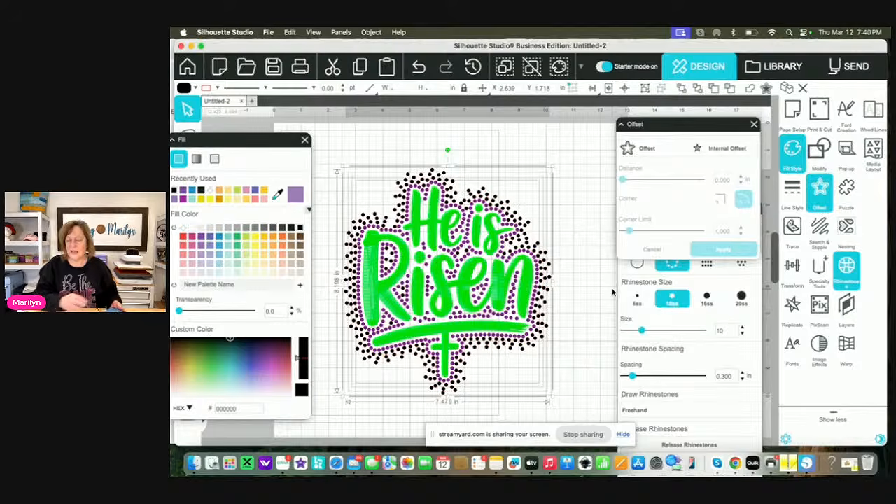
left_click(691, 428)
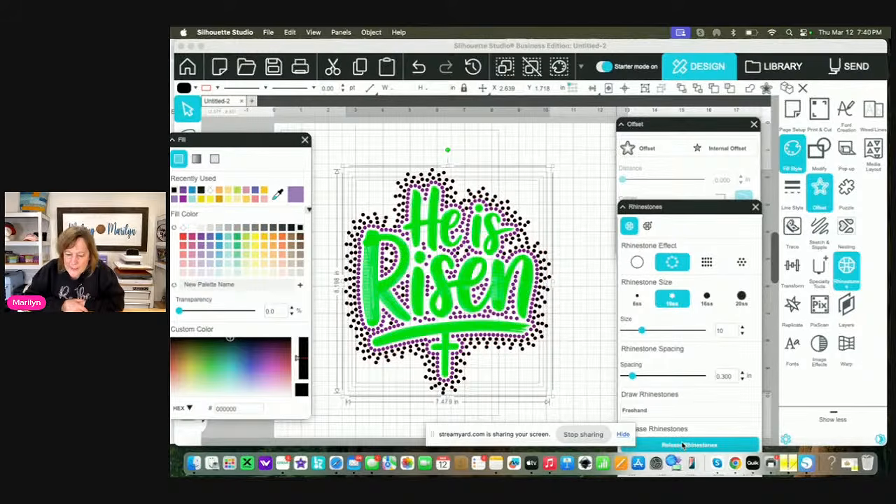
left_click(683, 445)
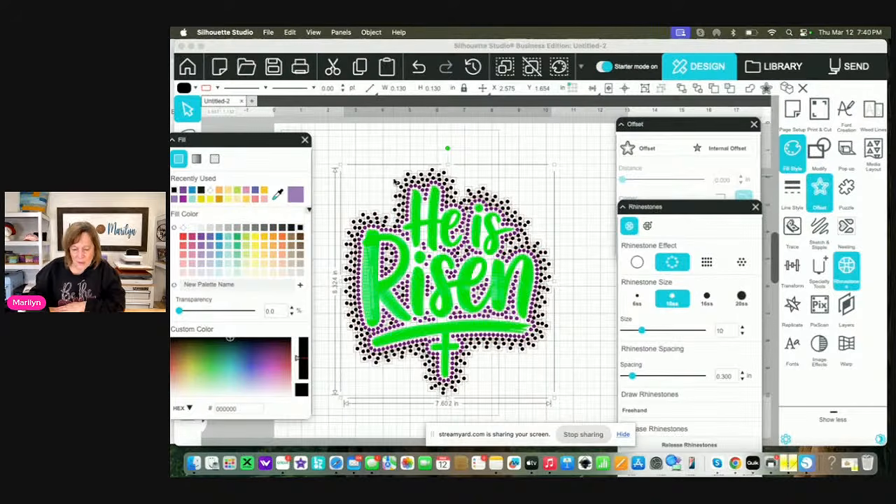
left_click(204, 239)
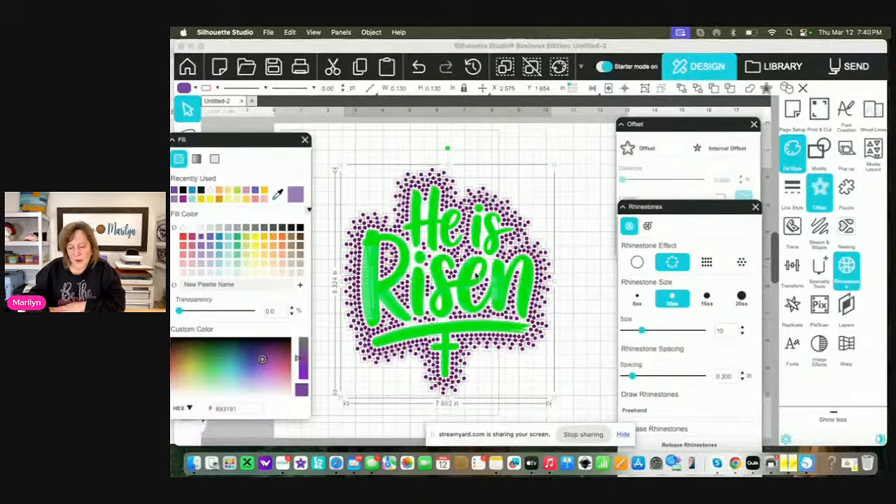
left_click(580, 243)
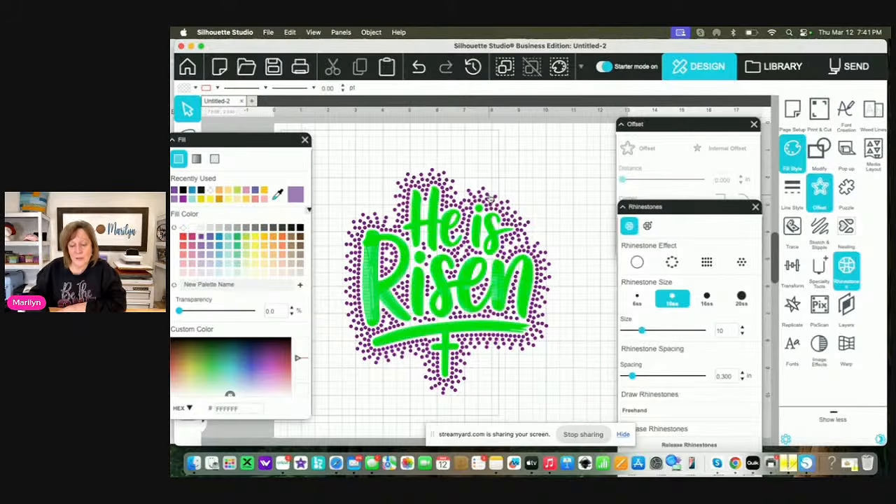
Combine all the purple-filled rhinestones, selected by fill color, into one compound path and refill it purple (hex 693191)
left_click(341, 32)
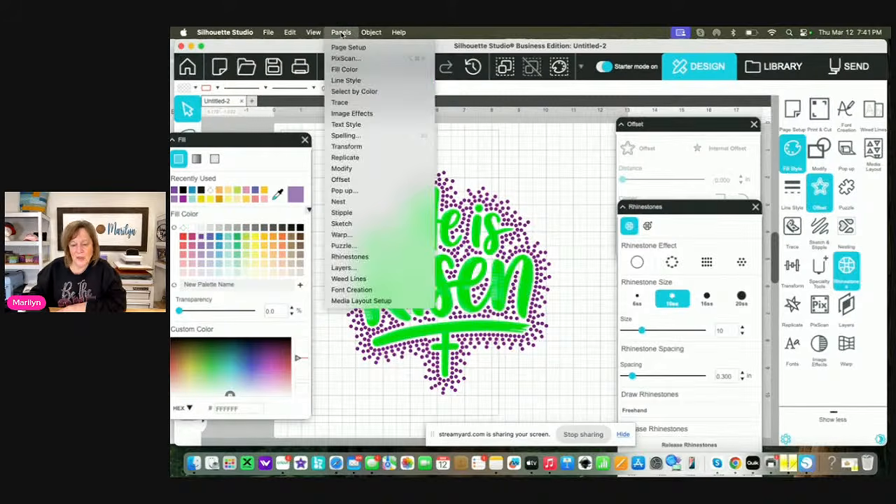
left_click(344, 92)
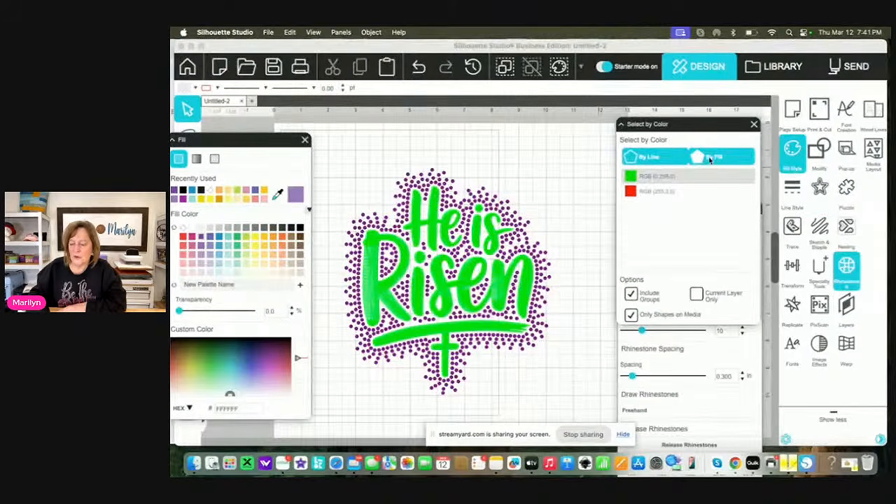
left_click(717, 160)
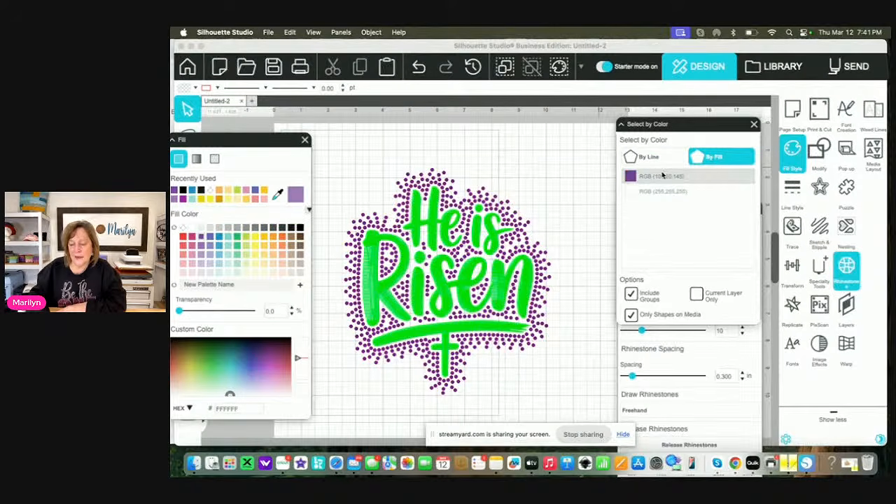
left_click(631, 179)
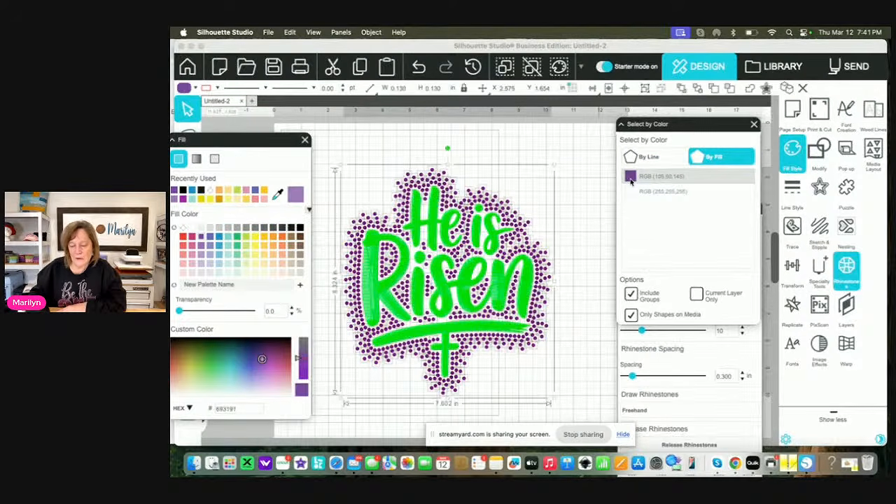
left_click(372, 32)
left_click(373, 119)
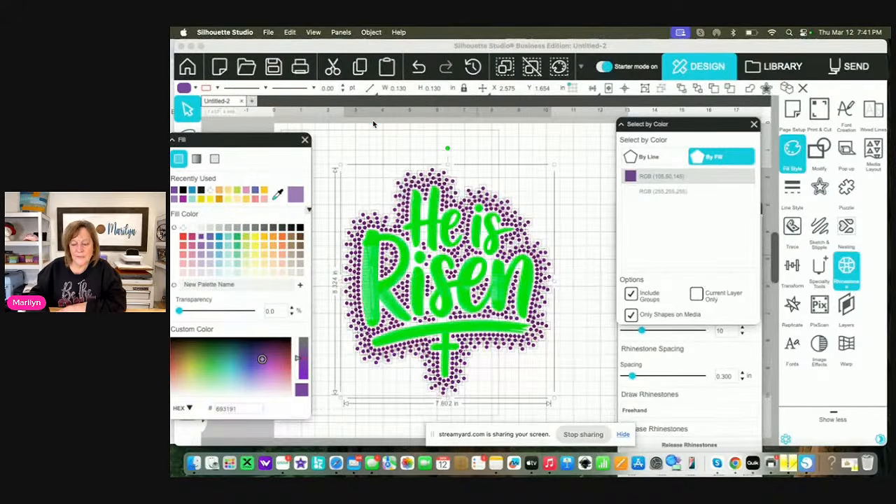
left_click(371, 32)
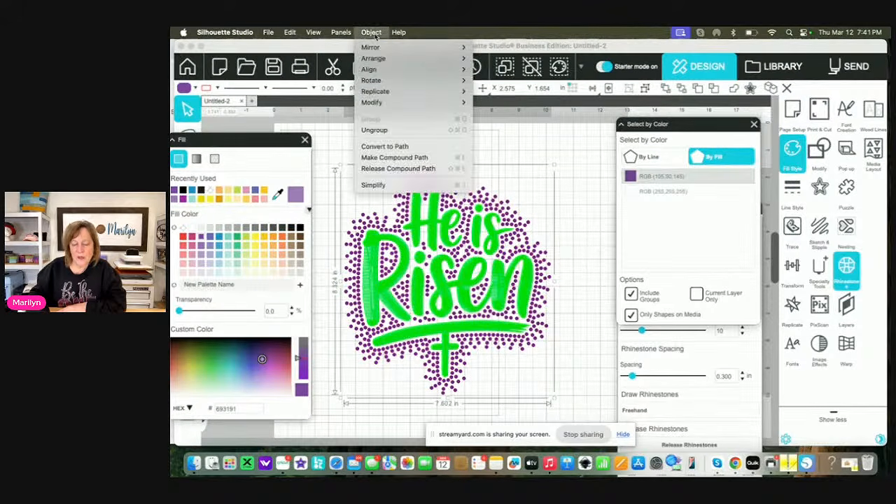
left_click(394, 157)
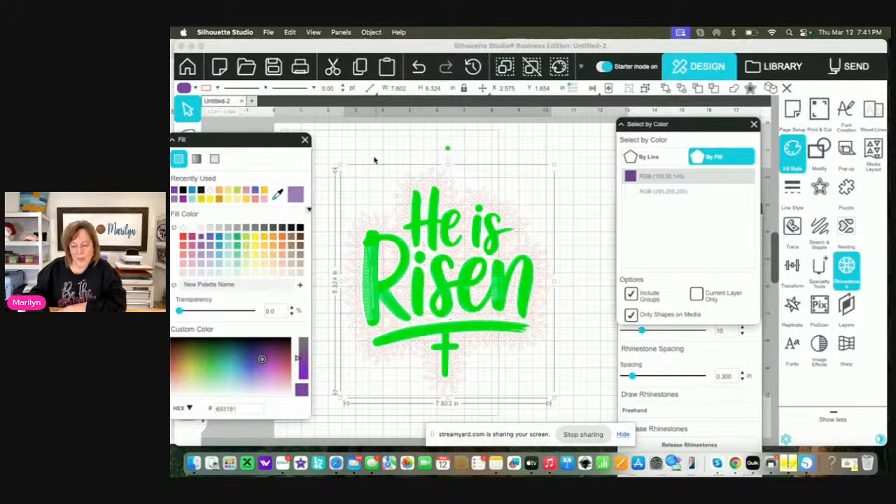
left_click(203, 238)
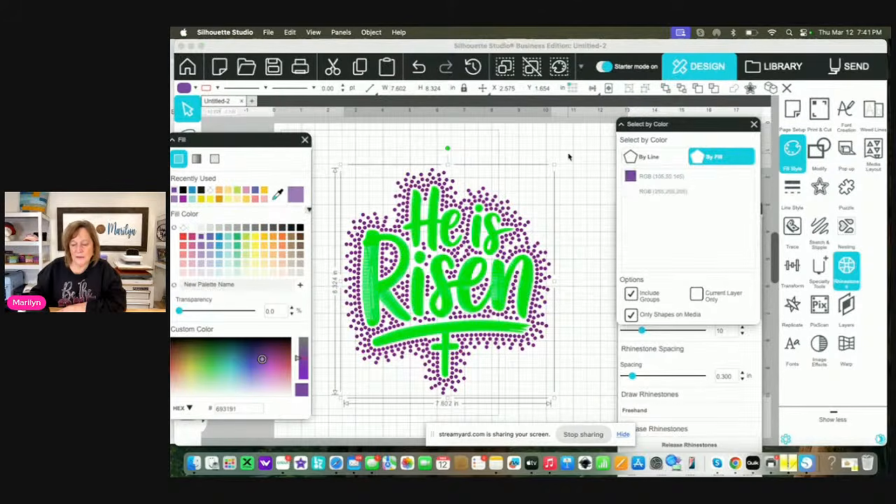
Move the purple rhinestone compound path off the green lettering to the lower left of the page
left_click(520, 210)
left_click(502, 284)
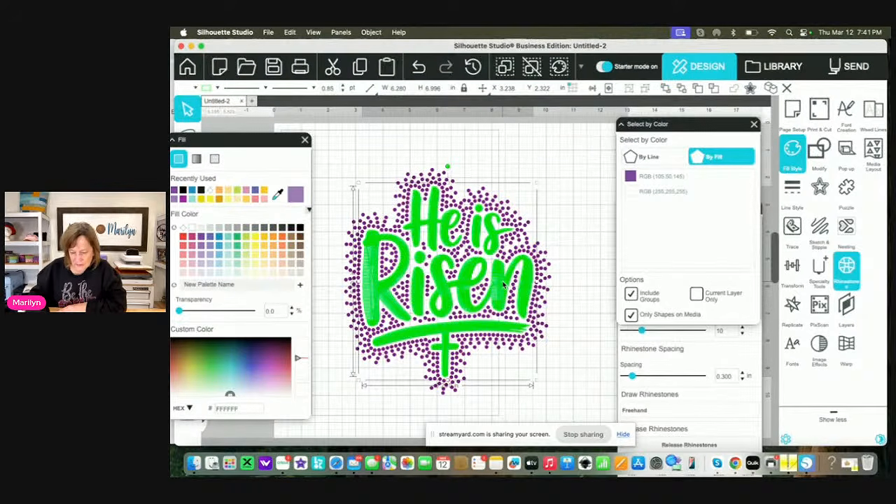
left_click(566, 254)
left_click_drag(545, 287, 316, 348)
left_click(356, 306)
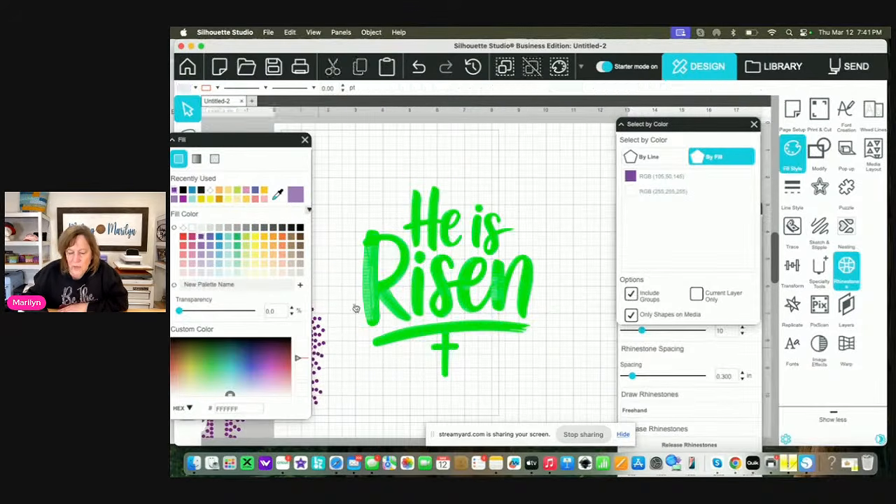
Trace the whole green He is Risen embroidery lettering with the threshold set to 100%
left_click(438, 284)
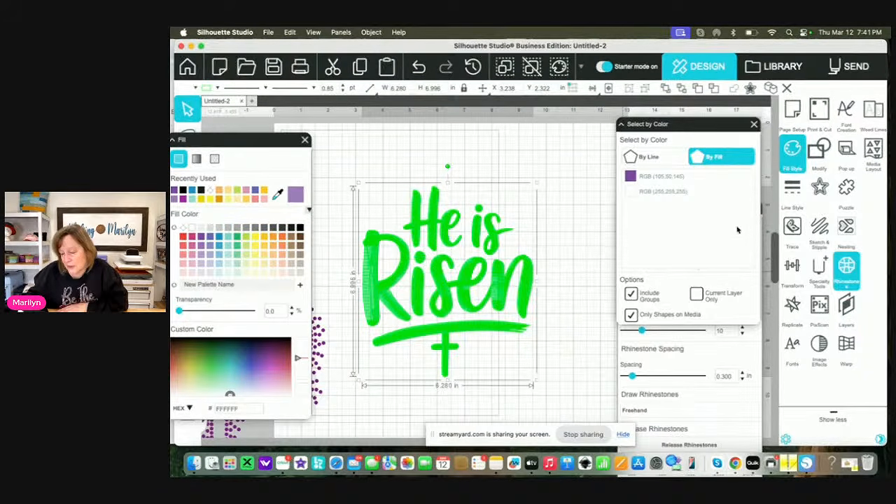
left_click(795, 226)
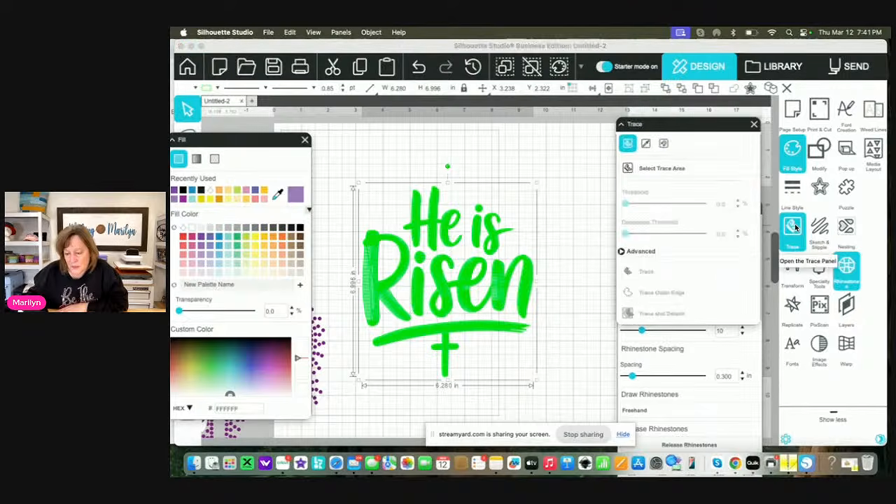
left_click(651, 168)
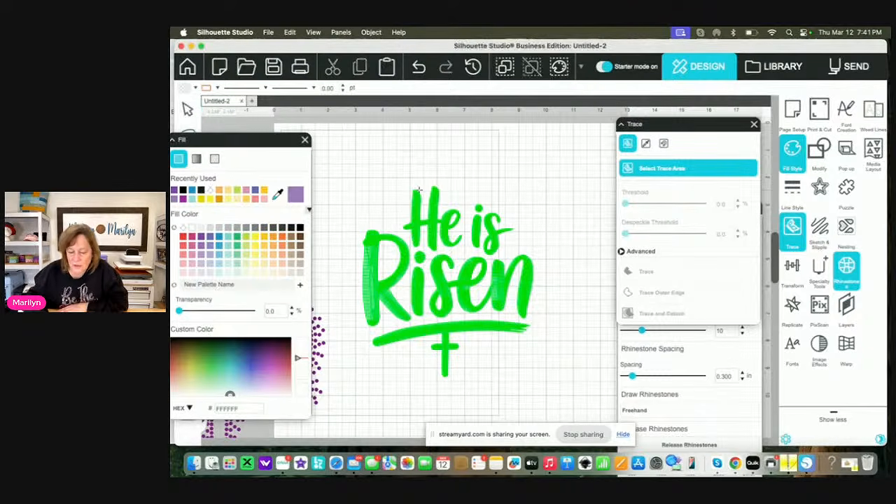
mouse_move(349, 180)
left_mouse_down()
mouse_move(420, 382)
mouse_move(550, 390)
left_mouse_up()
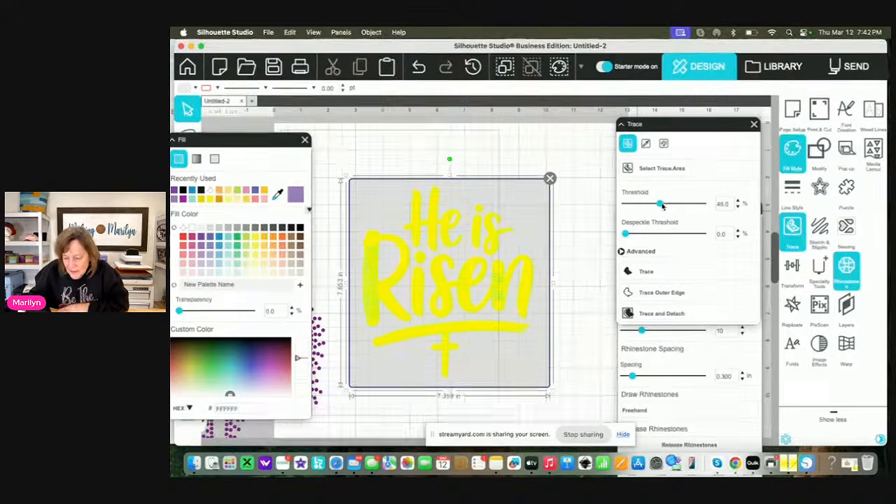
left_click_drag(661, 204, 725, 211)
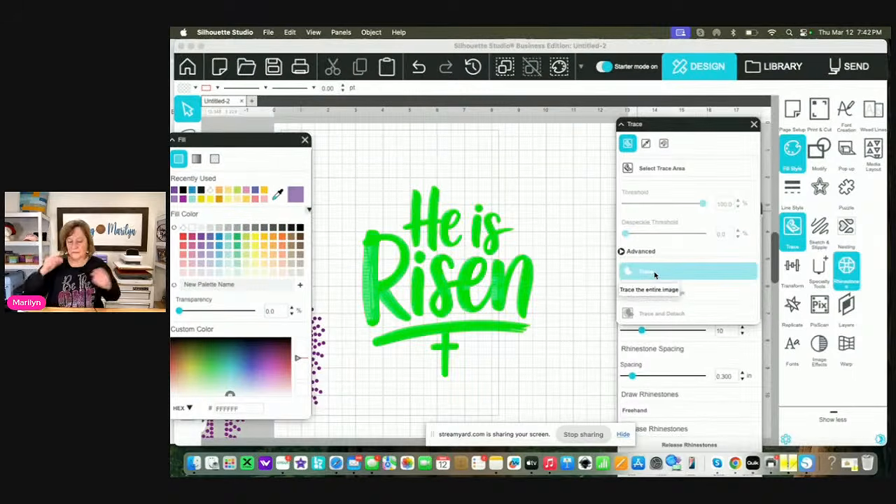
Shift the traced outline down from under the green lettering and delete the green embroidery design
left_click(488, 289)
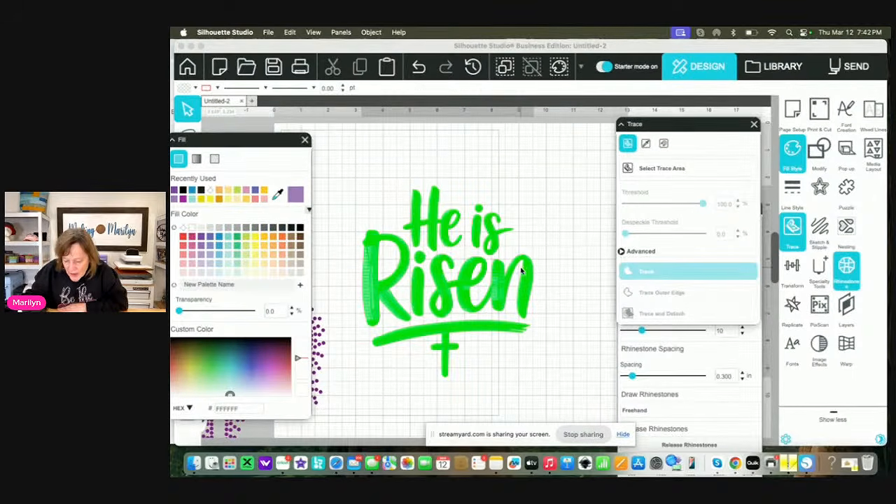
mouse_move(487, 289)
left_mouse_down()
mouse_move(475, 297)
mouse_move(522, 303)
left_mouse_up()
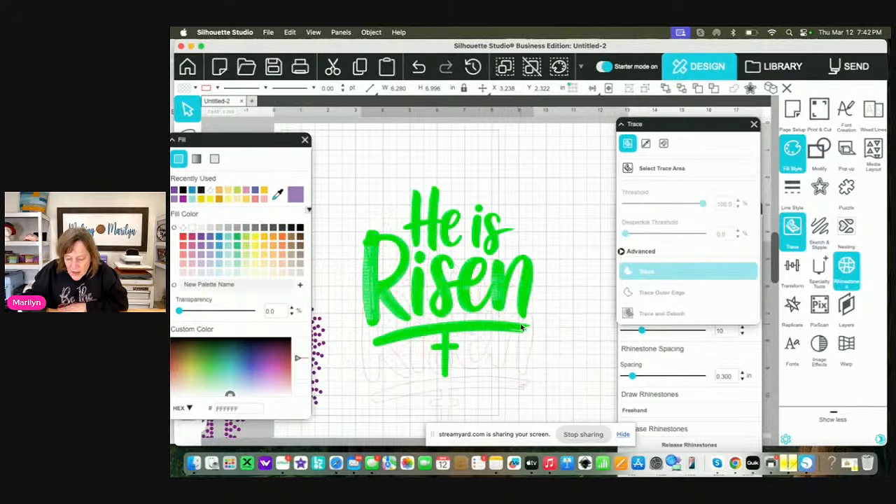
left_click(505, 249)
left_click(497, 246)
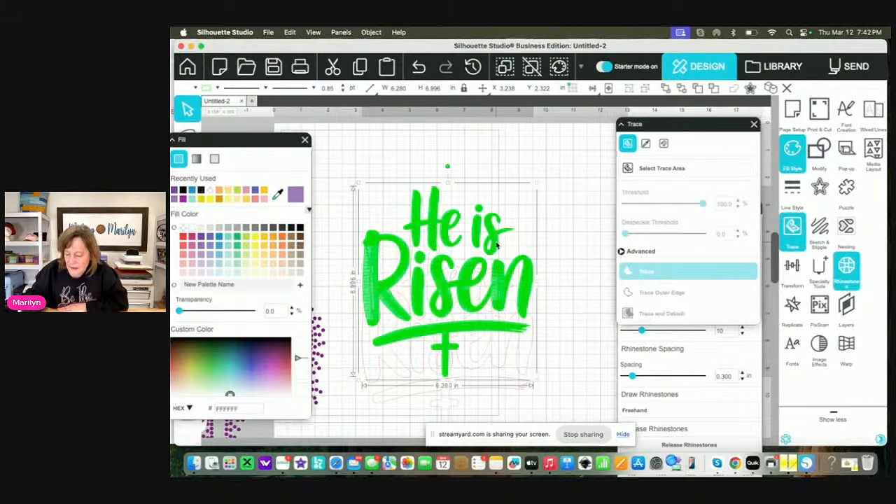
key("Delete")
Move the traced He is Risen outline back up on the page and fill it dark gray (hex 2B2B2B)
left_click_drag(502, 262, 514, 215)
left_click(514, 215)
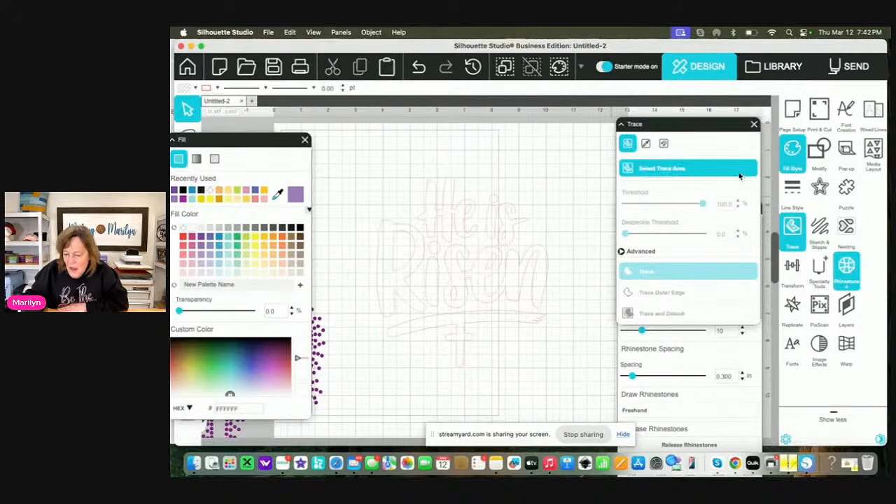
left_click(511, 242)
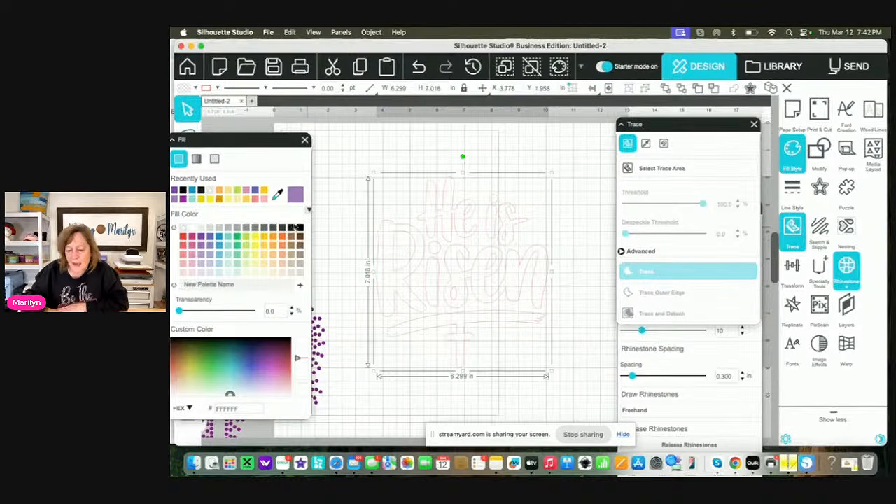
left_click(282, 228)
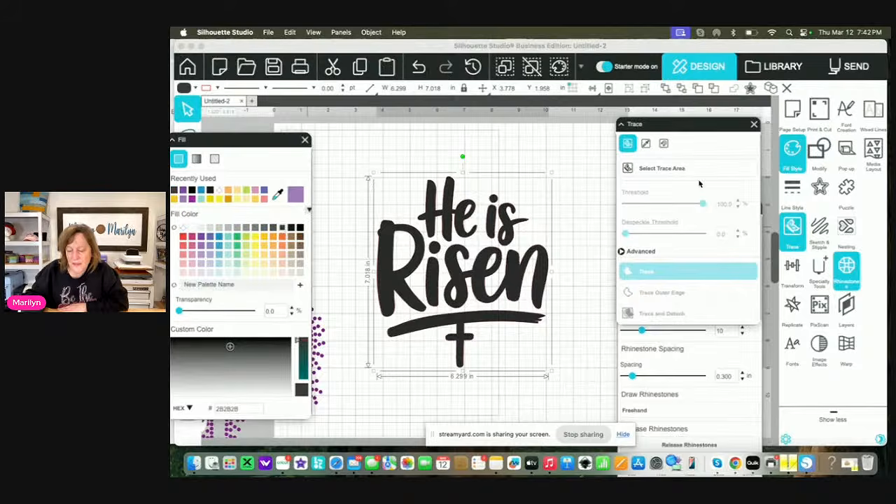
left_click(821, 183)
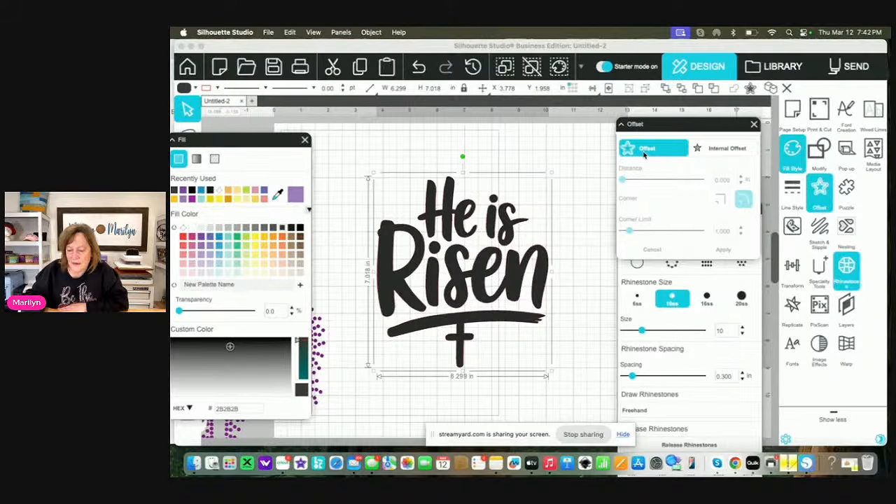
left_click(644, 154)
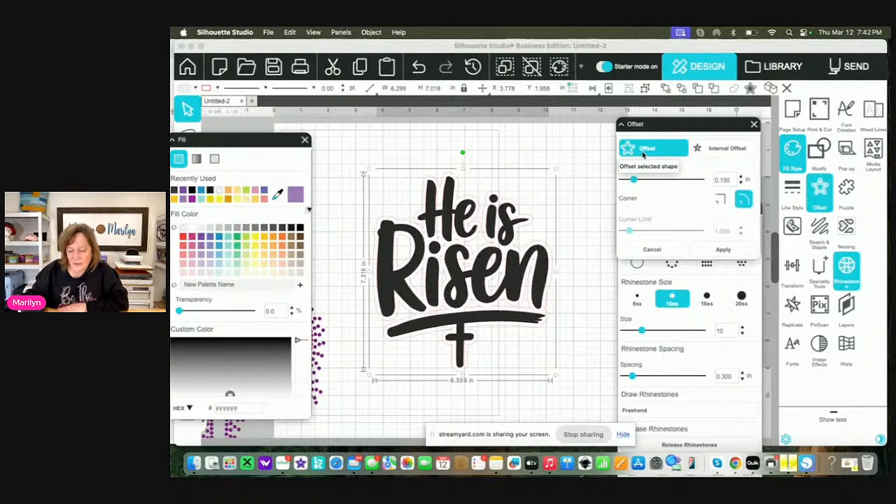
key("Escape")
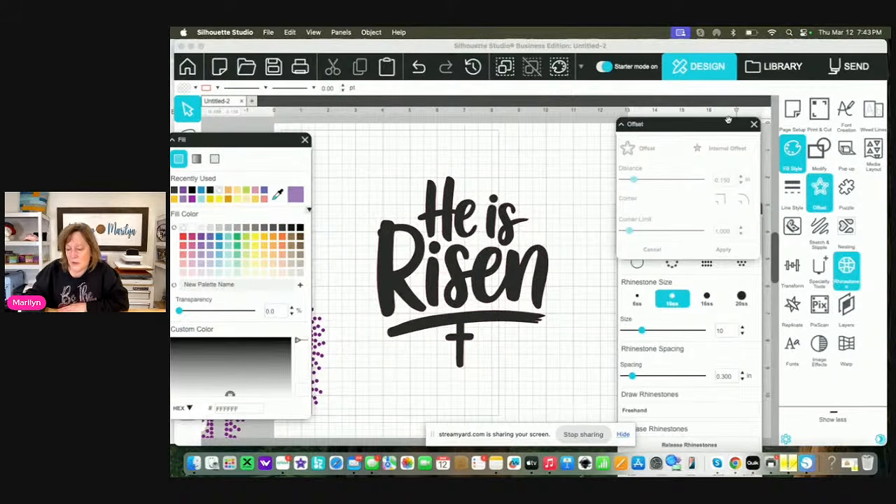
left_click(755, 126)
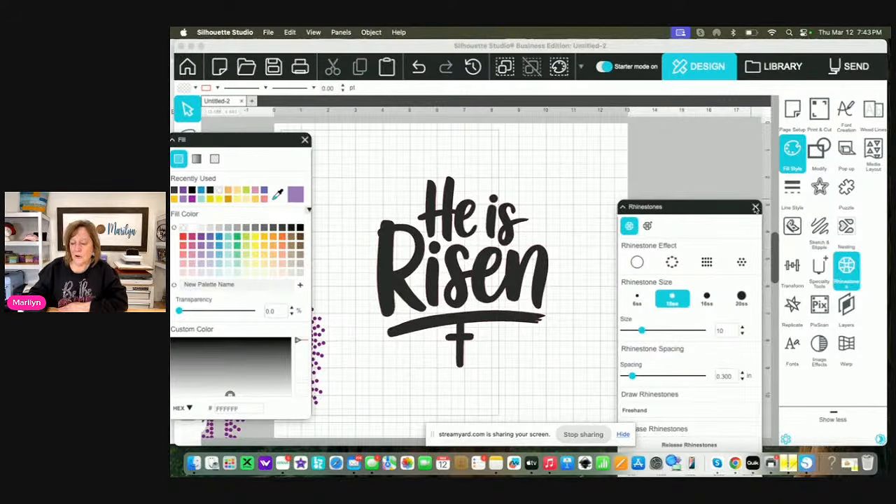
Examine the edges of the traced He is Risen lettering up close, with the Rhinestones and Fill settings closed
left_click(755, 207)
left_click(539, 294)
scroll(539, 294, "up", 5)
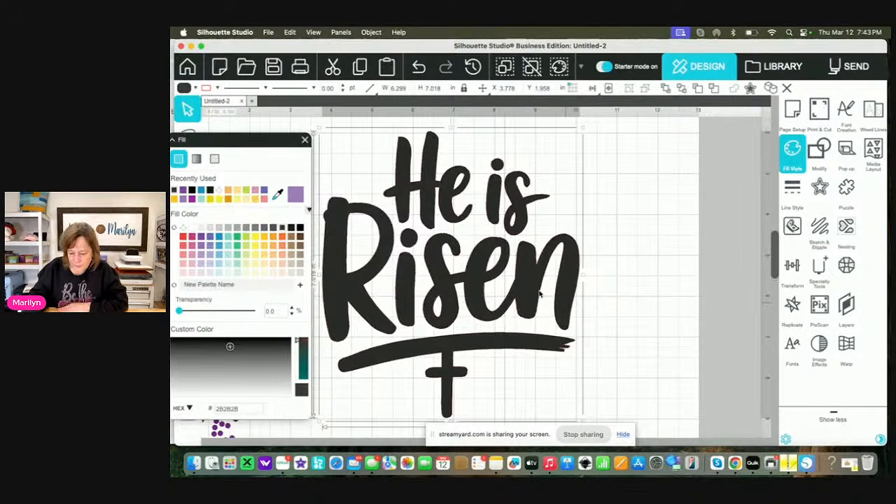
scroll(539, 294, "up", 2)
scroll(553, 294, "up", 5)
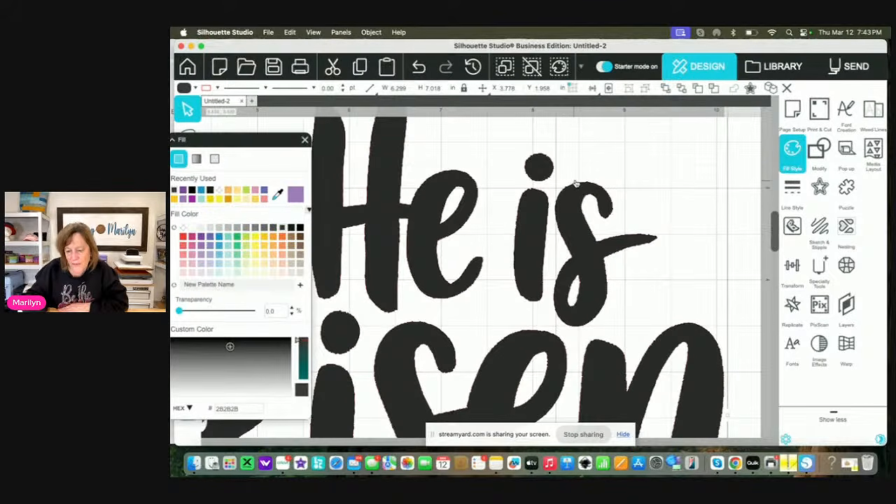
scroll(510, 256, "left", 1)
scroll(510, 255, "left", 3)
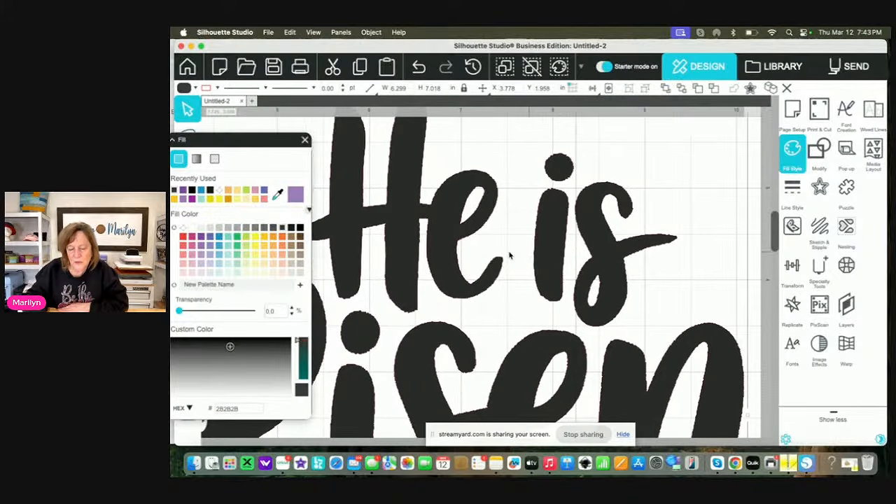
left_click(304, 140)
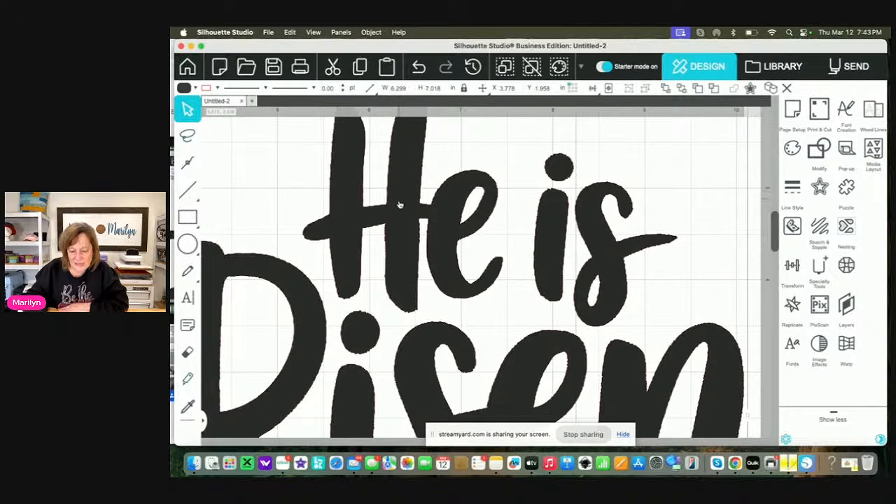
scroll(403, 223, "down", 5)
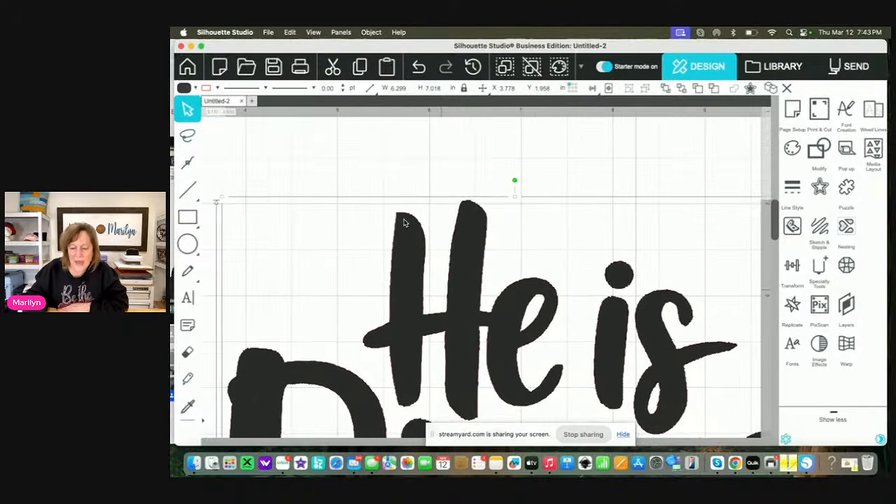
Display the edit points of the traced lettering, simplify its path, and leave point editing
left_click(188, 162)
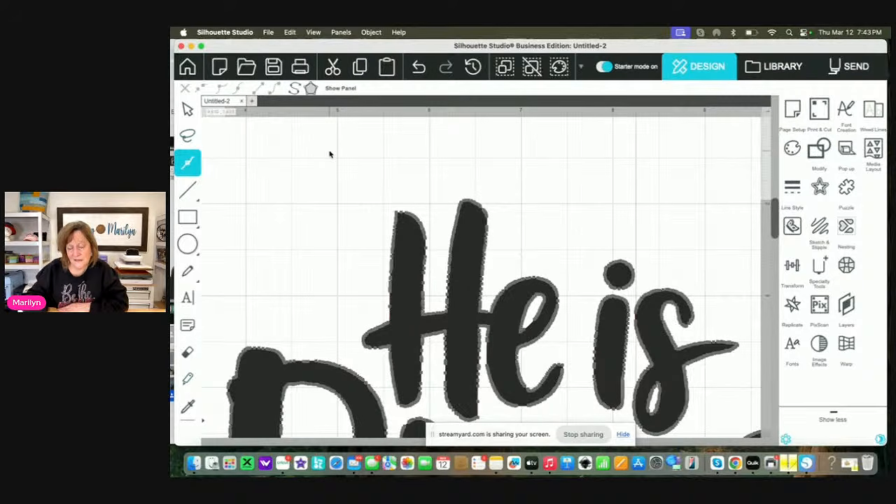
left_click(371, 32)
left_click(384, 184)
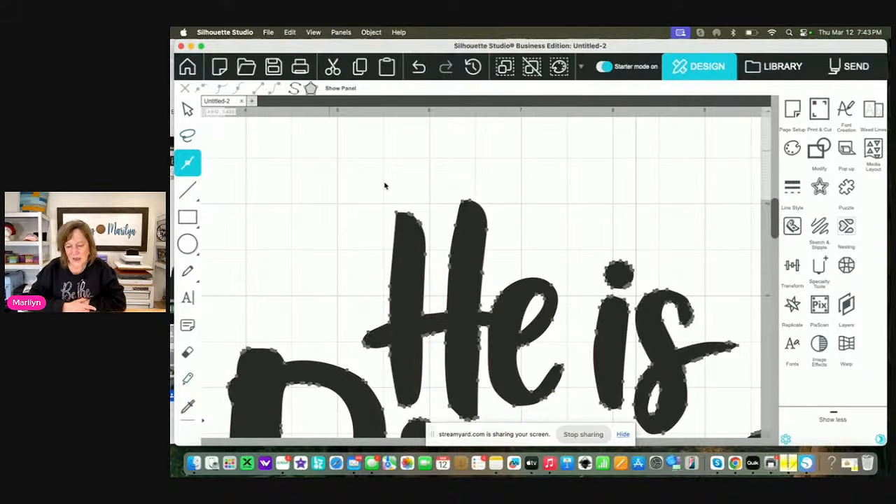
scroll(385, 186, "down", 5)
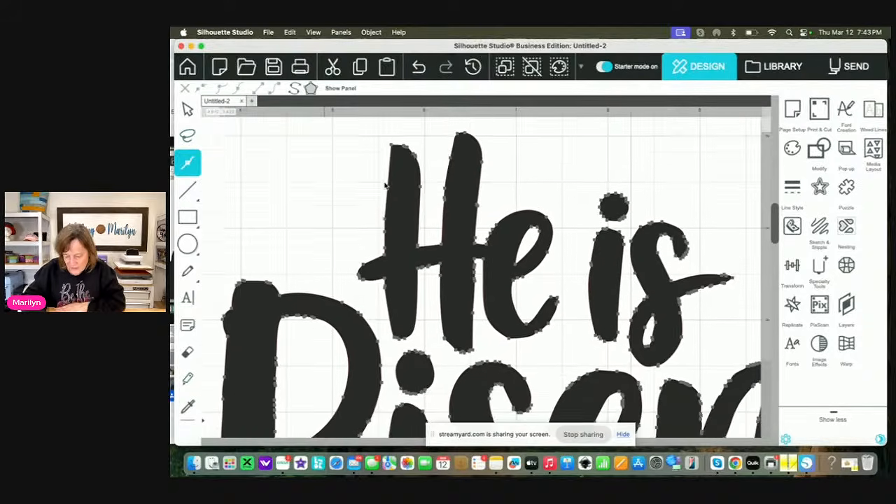
left_click(524, 315)
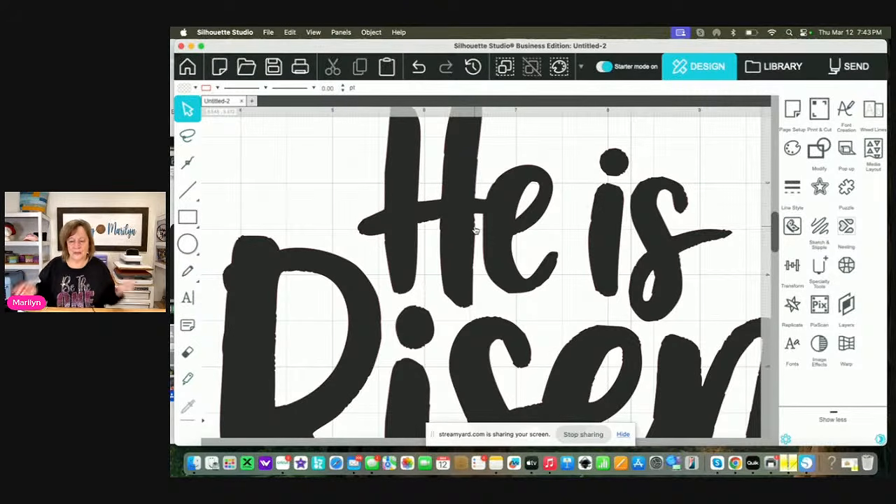
Close the untitled design without saving its changes
left_click(181, 46)
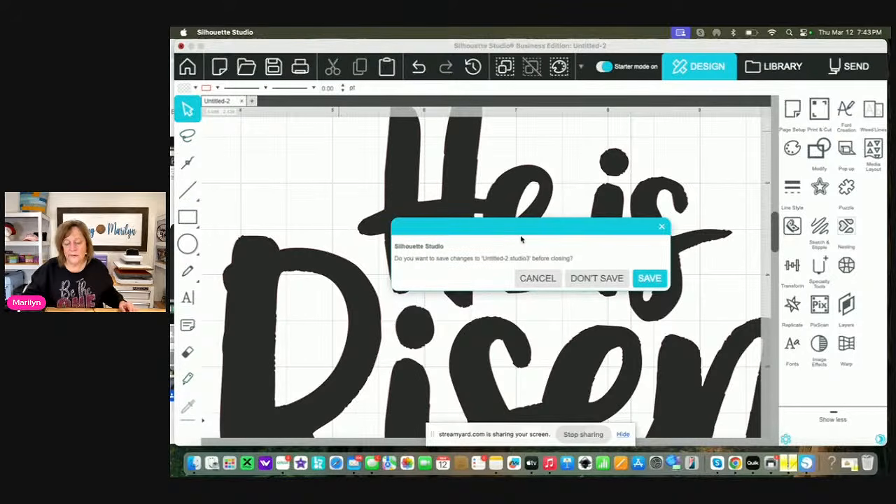
left_click(596, 278)
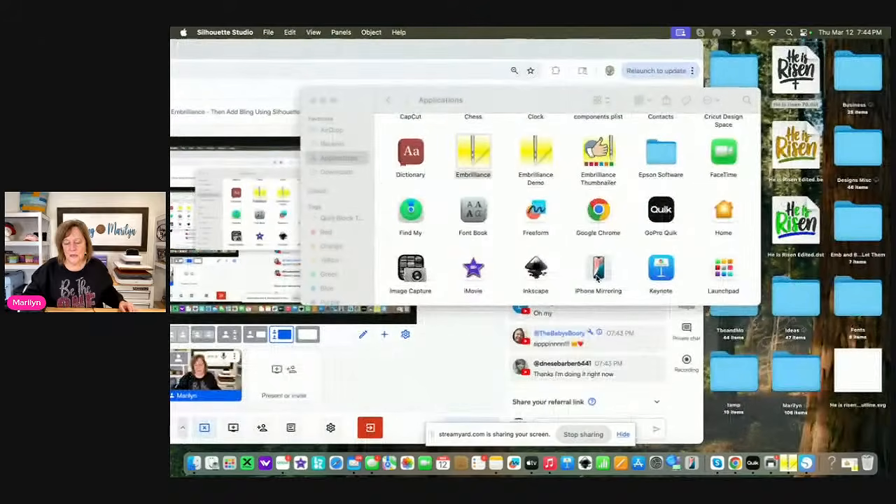
left_click(472, 155)
double_click(473, 155)
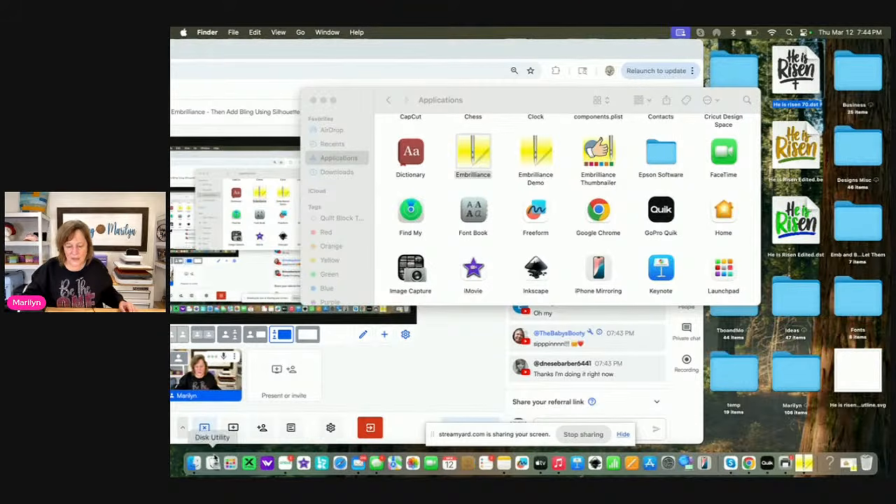
Switch to Safari, go to Creative Fabrica and open the My Downloads list
left_click(340, 462)
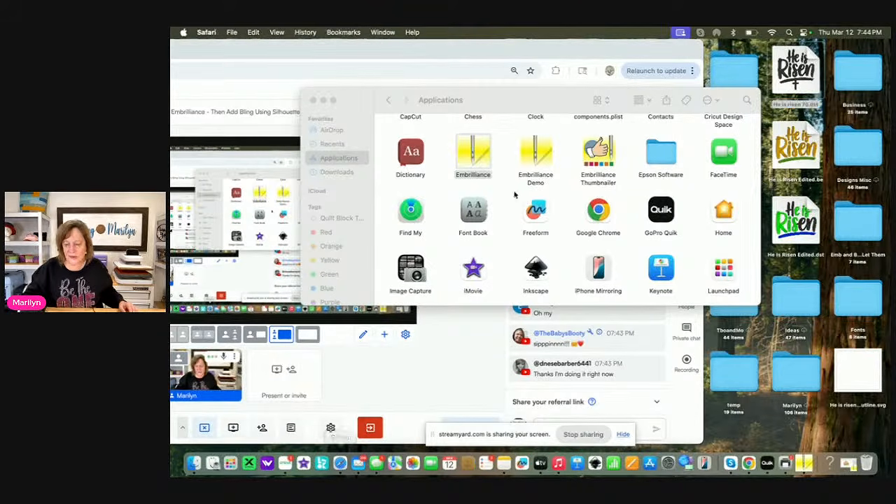
type("cre")
key("Return")
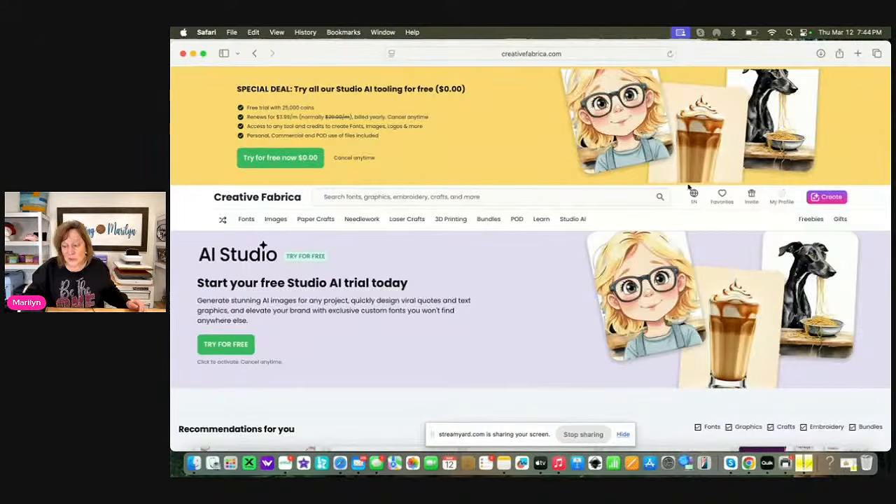
mouse_move(787, 201)
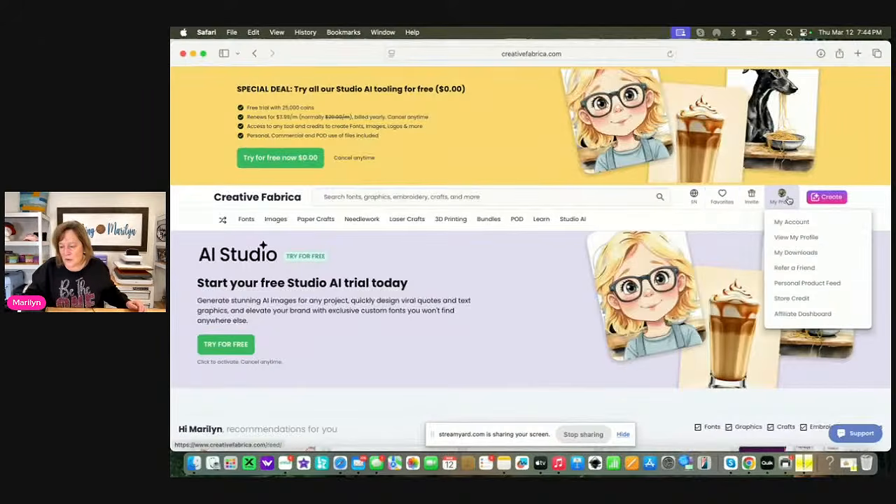
left_click(789, 253)
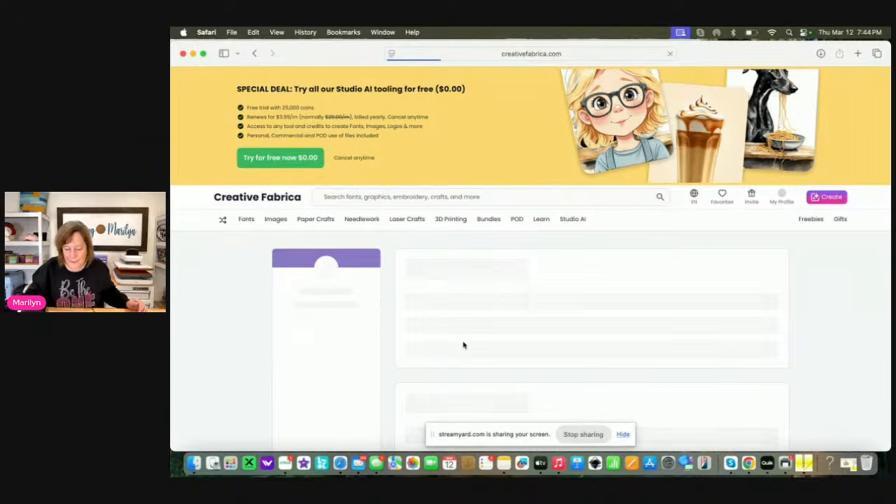
Open the Cute Easter Bunny Embroidery Design from the downloads list, check its available sizes and download it
scroll(462, 345, "down", 2)
scroll(462, 344, "down", 7)
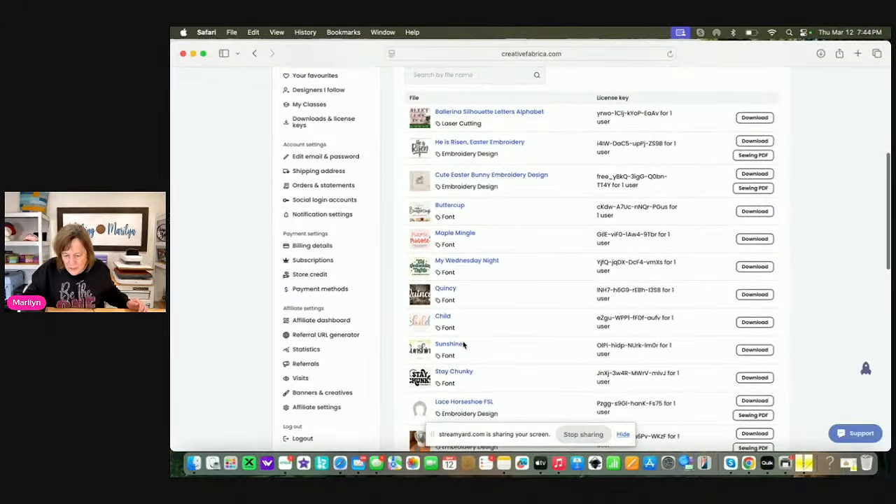
left_click(489, 181)
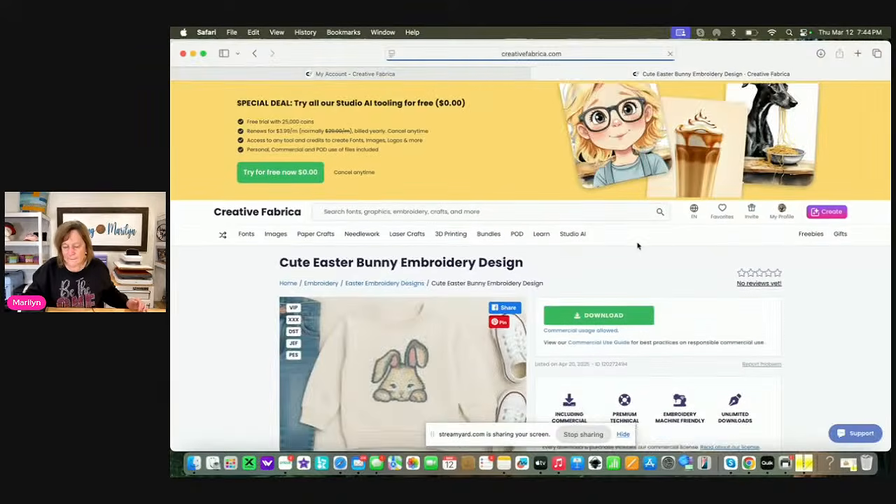
scroll(658, 247, "down", 3)
scroll(515, 243, "down", 5)
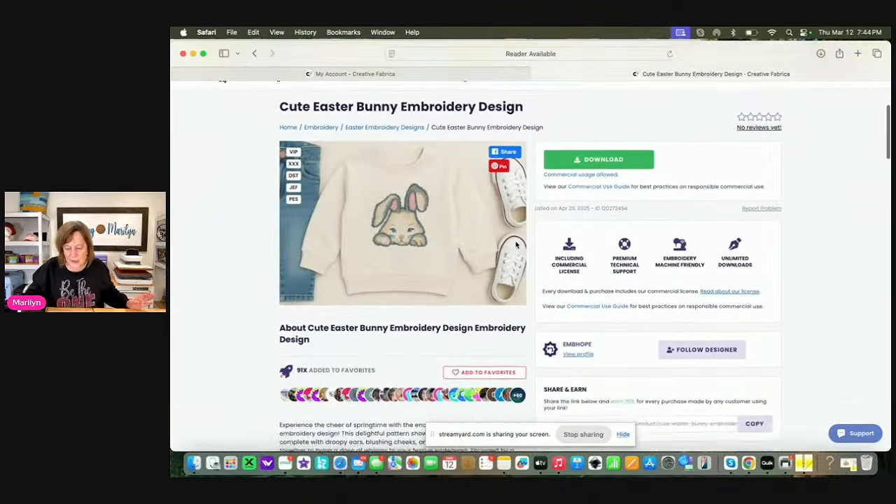
scroll(516, 244, "down", 1)
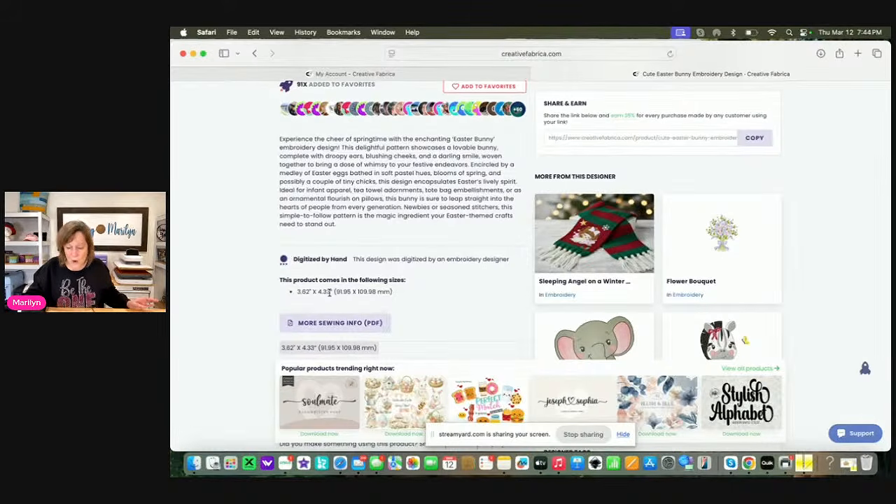
scroll(329, 293, "up", 8)
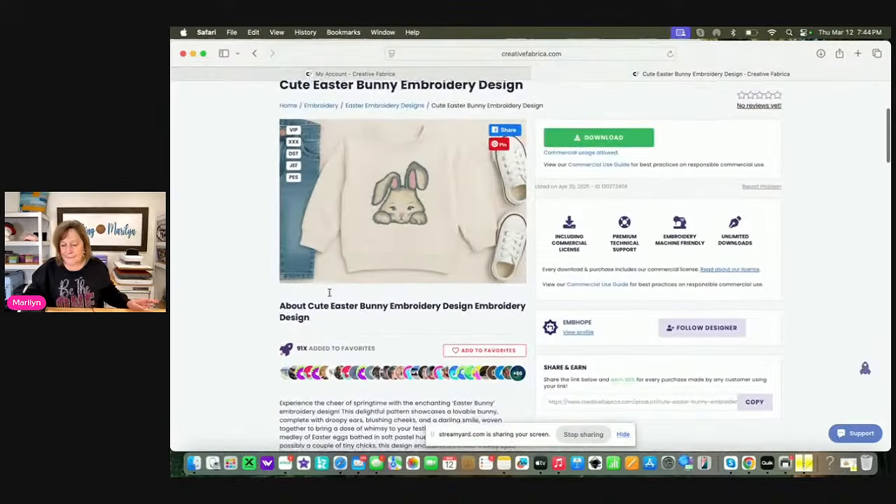
left_click(606, 175)
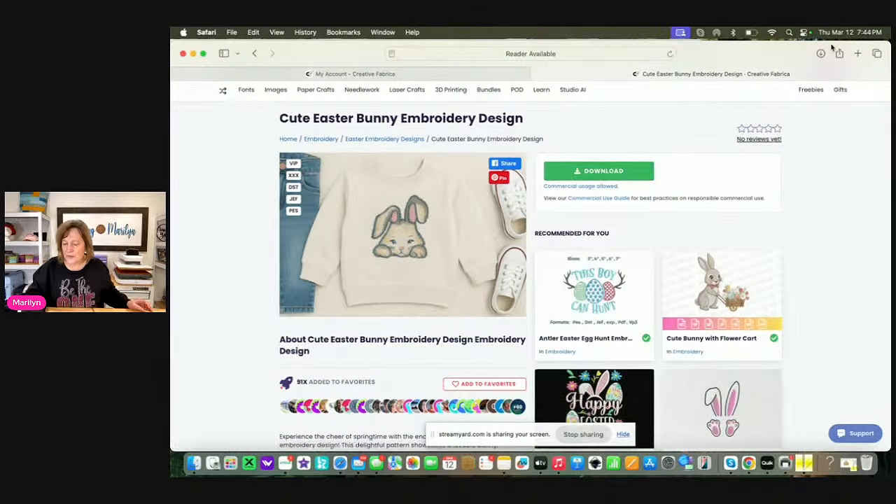
Move EAS104.dst from the downloaded Cute-Easter-Bunny folder to the desktop, and close the Finder and browser windows
left_click_drag(365, 61, 282, 243)
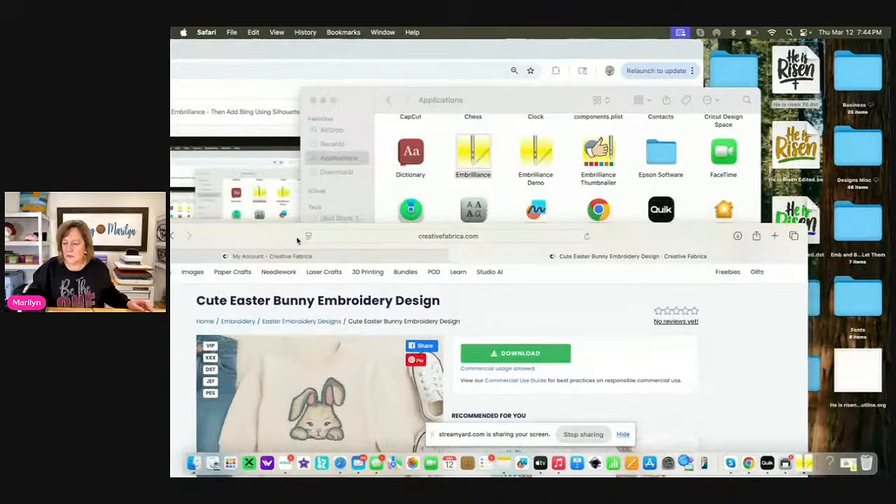
left_click(756, 235)
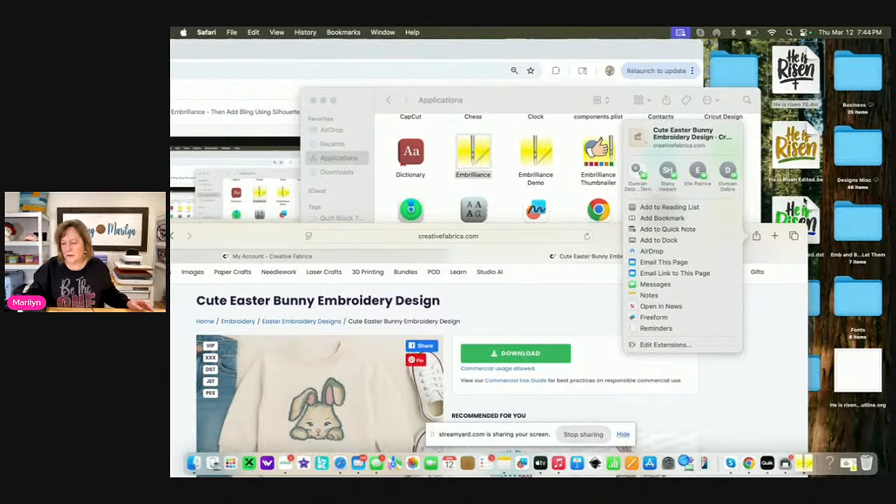
left_click(497, 319)
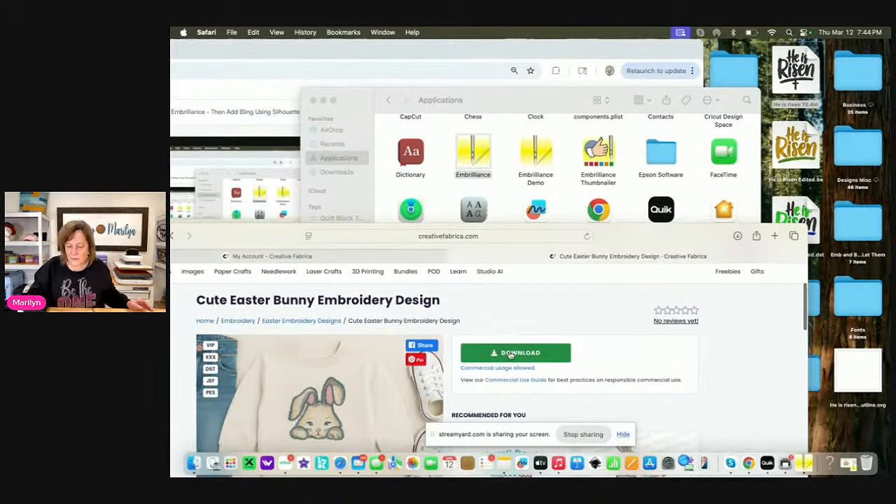
left_click(194, 463)
left_click(352, 172)
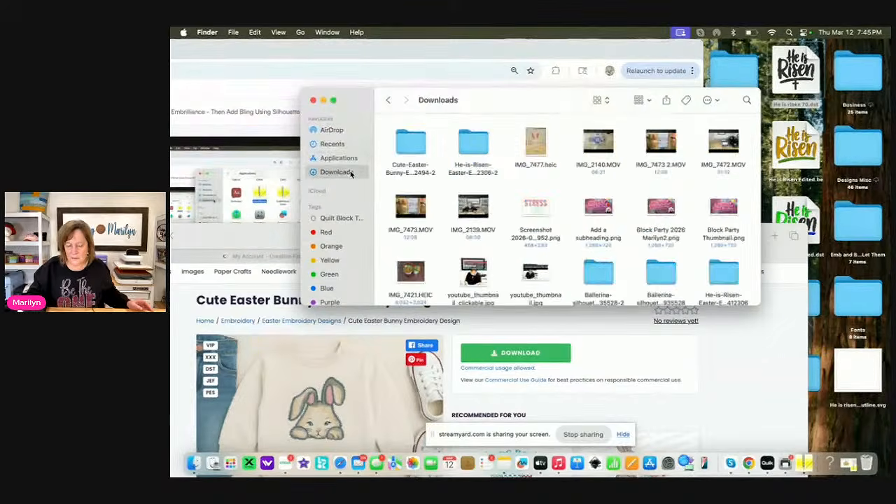
double_click(422, 145)
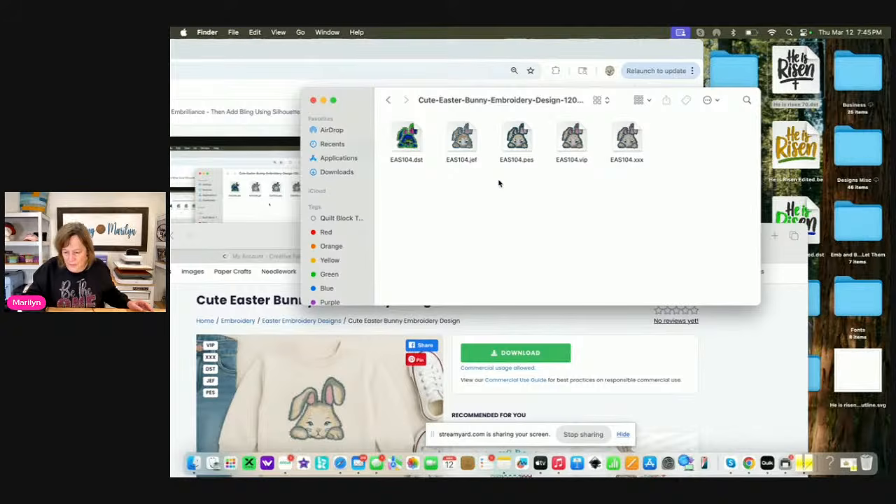
left_click_drag(411, 144, 800, 173)
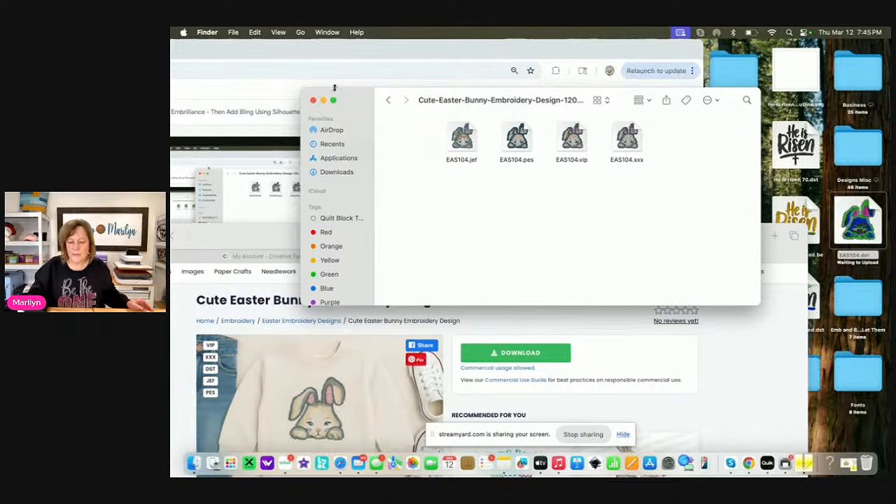
left_click(313, 100)
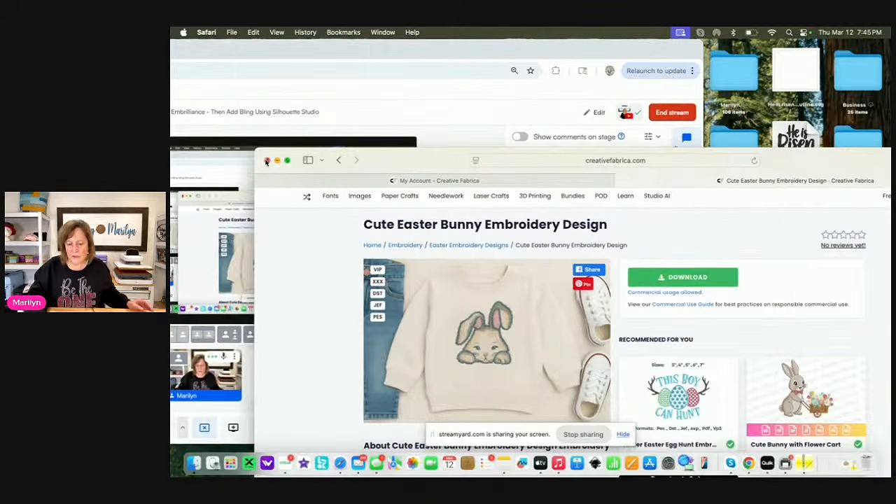
left_click(267, 160)
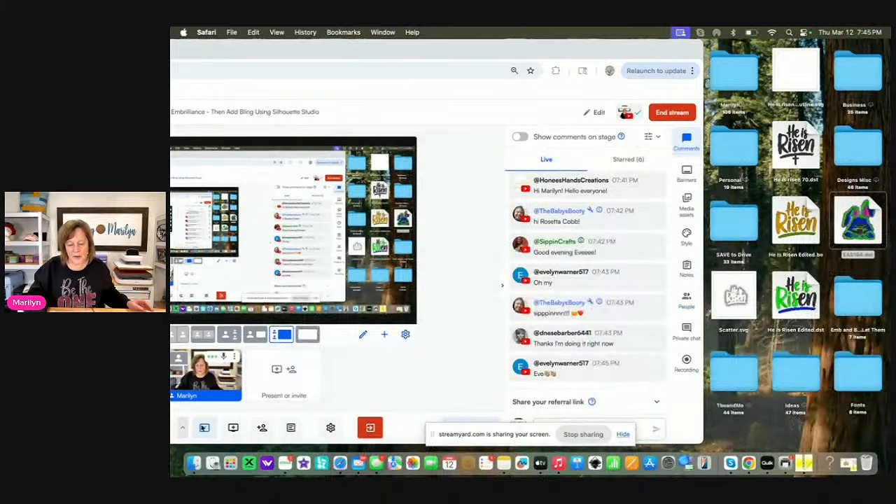
Launch Silhouette Studio from the Applications folder and show its blank design workspace
left_click(193, 463)
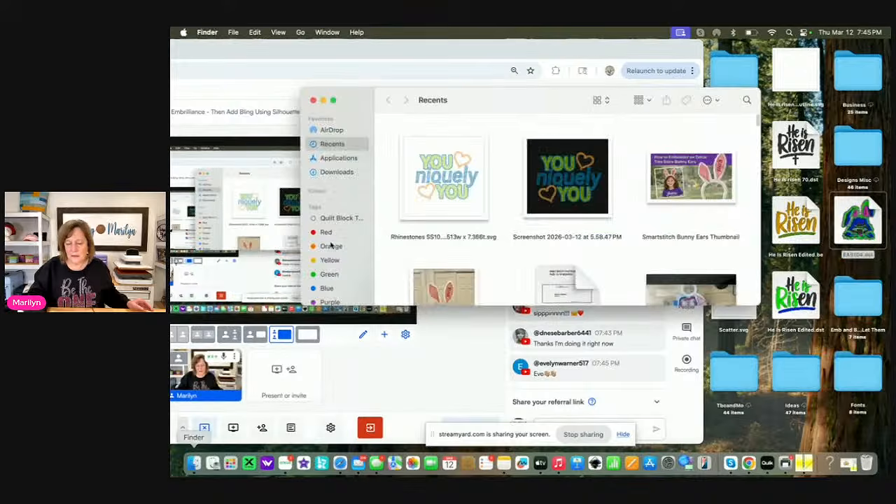
left_click(352, 161)
scroll(503, 210, "up", 2)
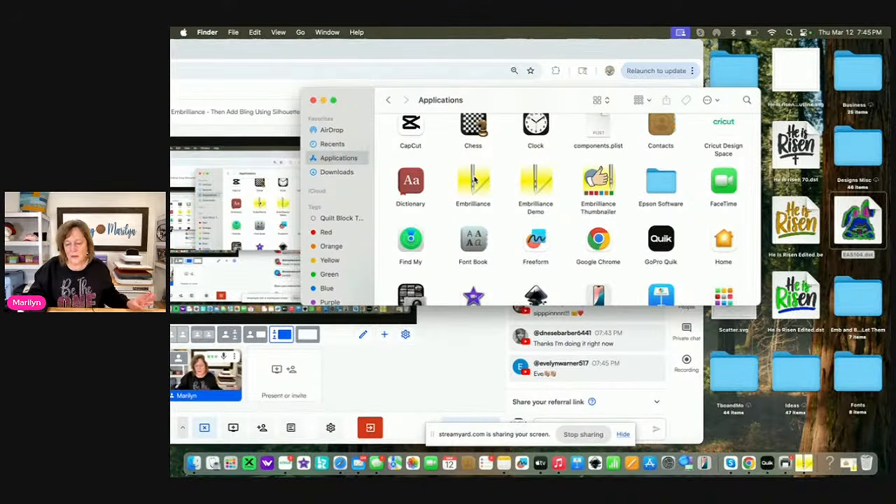
scroll(483, 203, "down", 8)
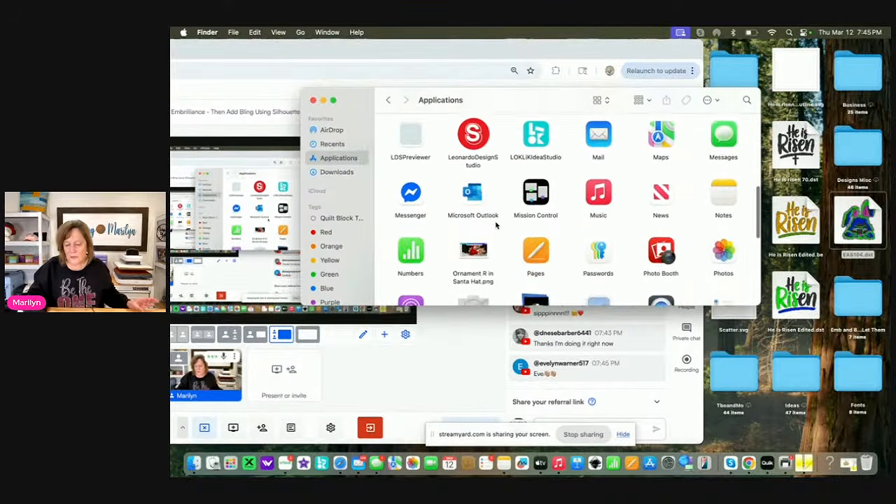
scroll(495, 225, "down", 4)
left_click(536, 262)
double_click(536, 262)
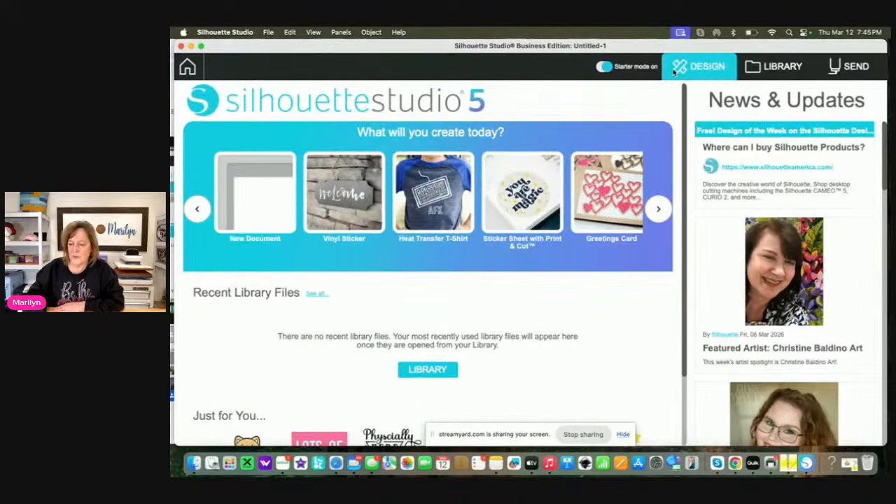
left_click(697, 66)
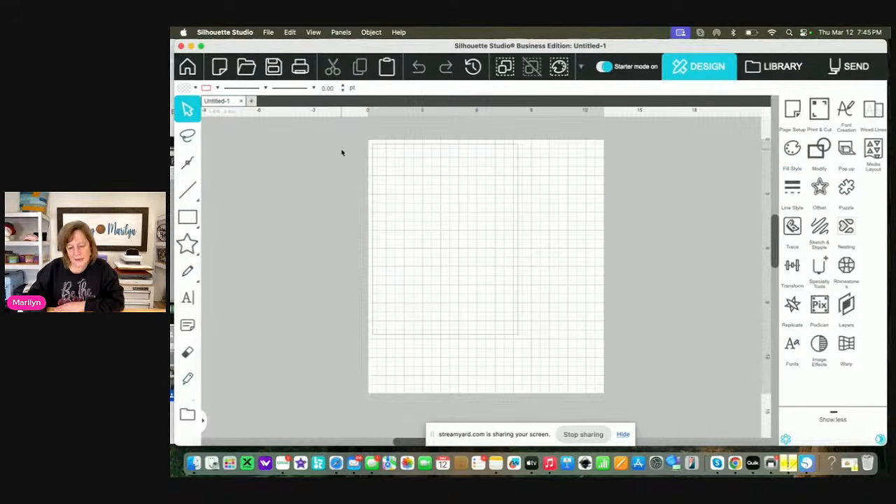
Merge EAS104.dst from the desktop into the blank design and move the bunny to the middle of the page
left_click(268, 32)
left_click(274, 104)
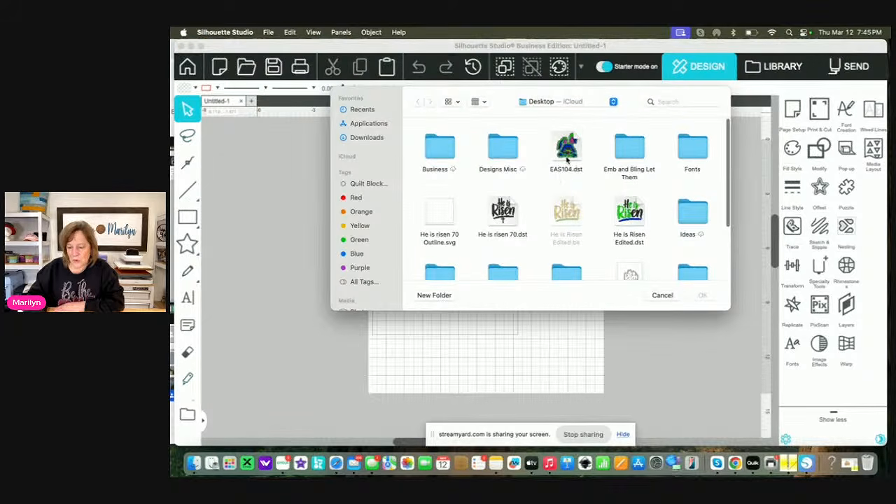
left_click(566, 159)
left_click(702, 295)
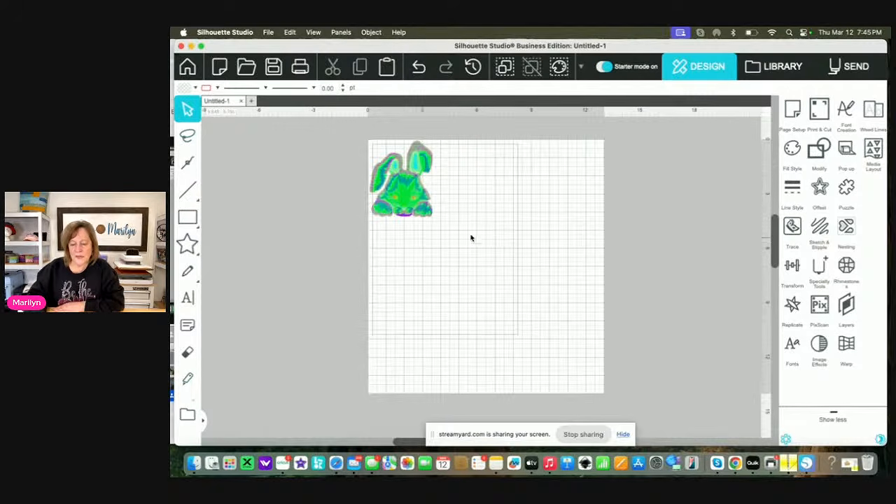
left_click(418, 218)
left_click_drag(401, 193, 488, 285)
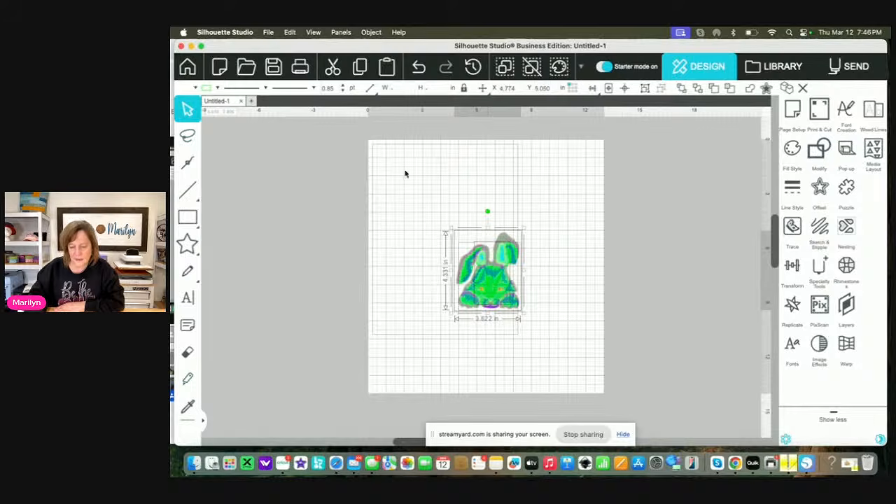
Group all parts of the bunny design and make them a compound path
left_click(371, 32)
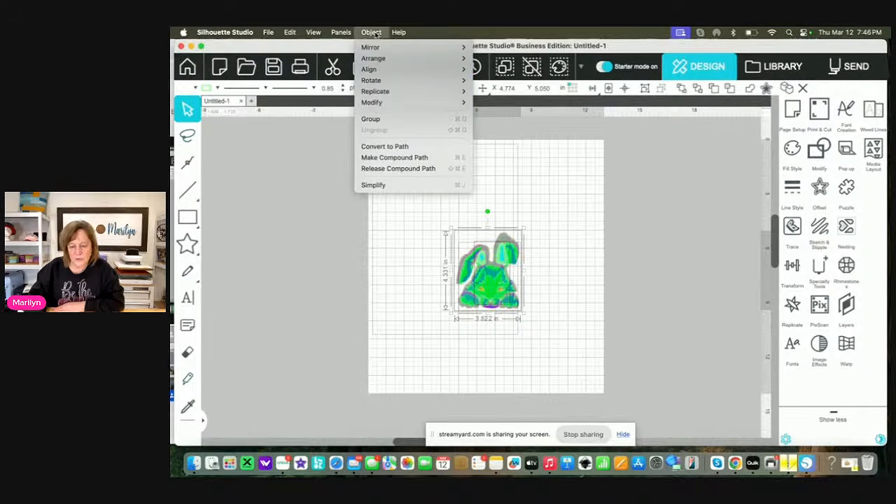
left_click(372, 119)
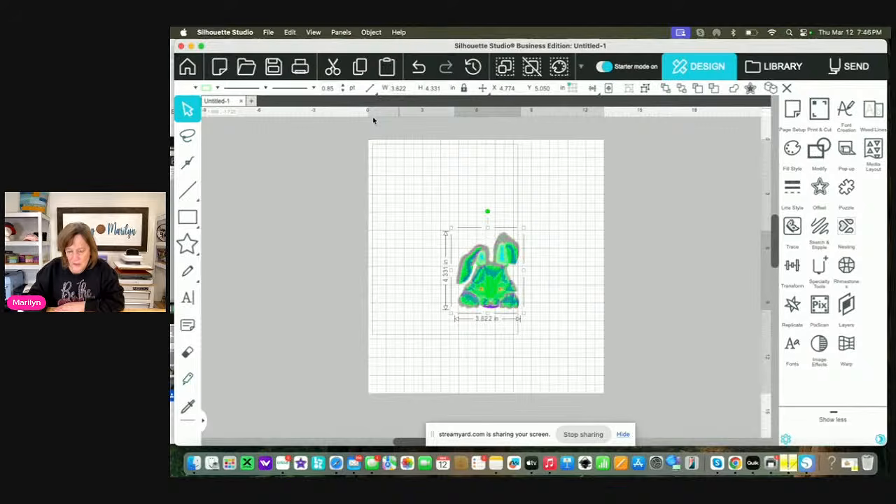
left_click(372, 33)
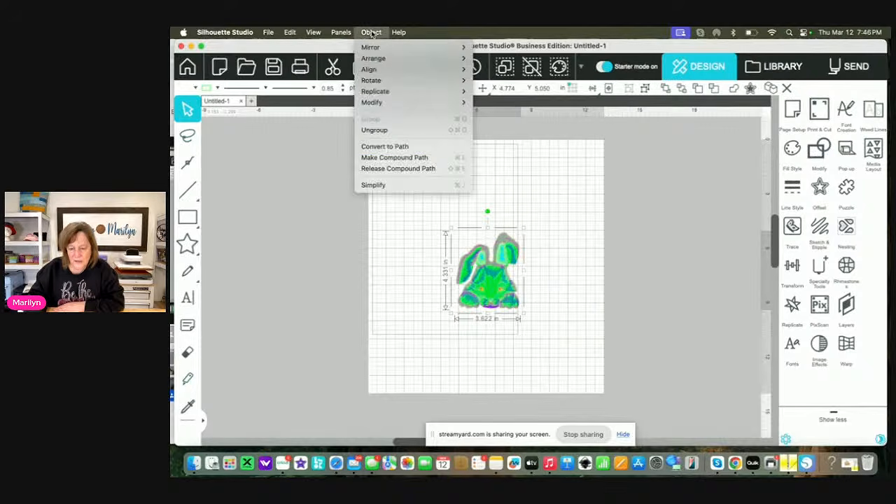
left_click(378, 157)
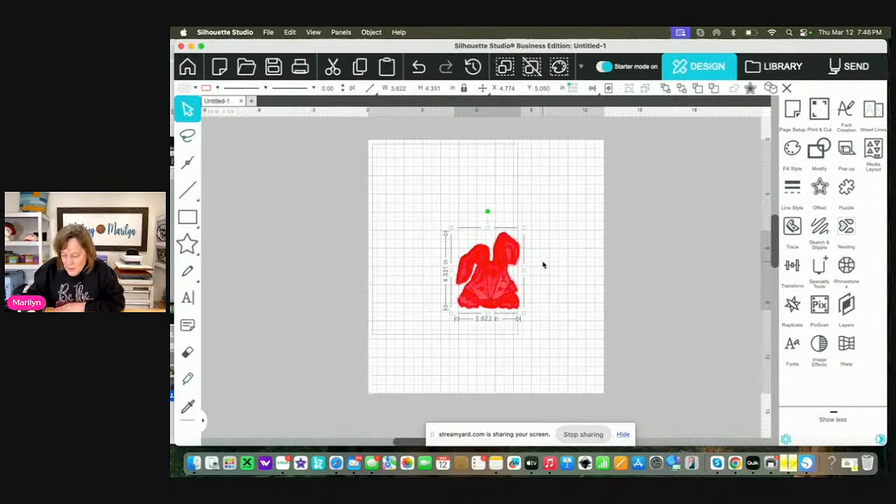
Erase stray stitch ends along the outer edge of the bunny's drooping ear with the Eraser, and return to the Select tool
scroll(542, 265, "up", 10)
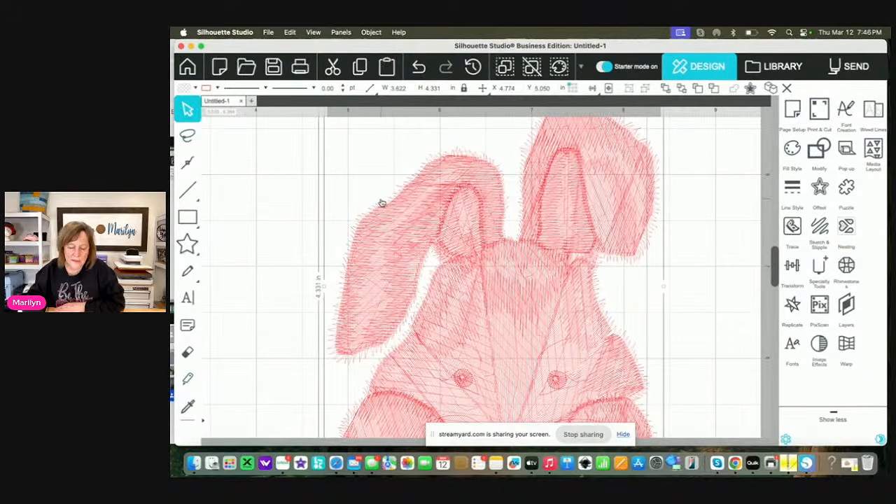
left_click(188, 353)
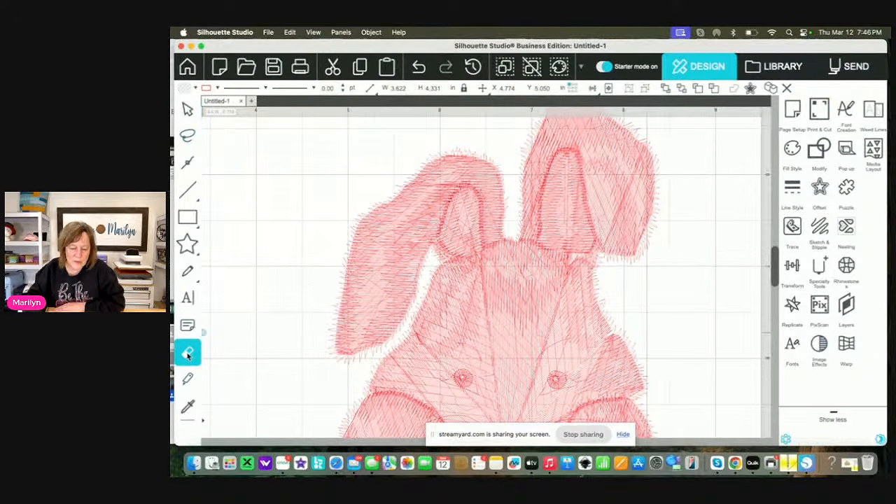
mouse_move(420, 165)
left_mouse_down()
mouse_move(352, 225)
mouse_move(389, 191)
left_mouse_up()
left_click_drag(350, 224, 342, 267)
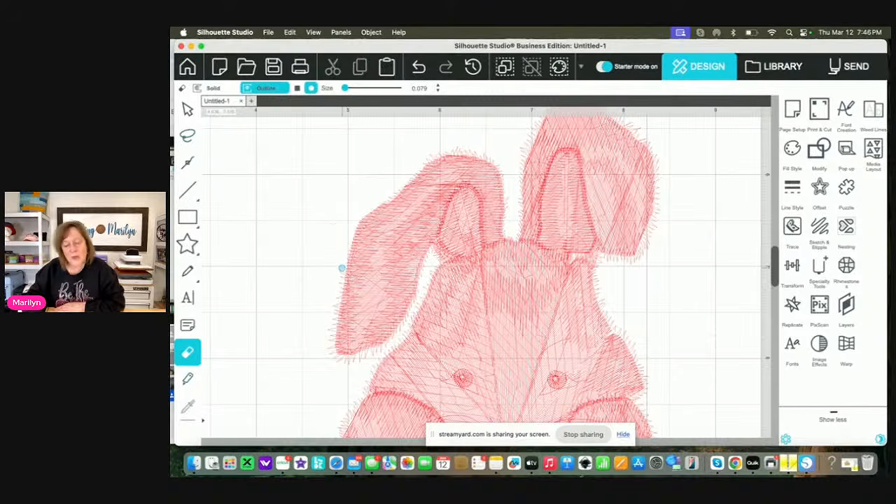
left_click(186, 112)
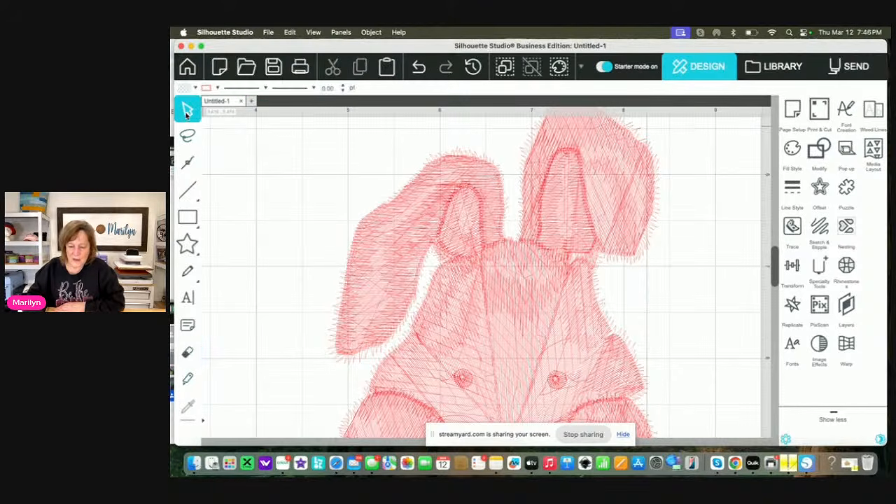
Try to offset the bunny's outline by 0.150 in with rounded corners
scroll(492, 299, "down", 2)
left_click(497, 306)
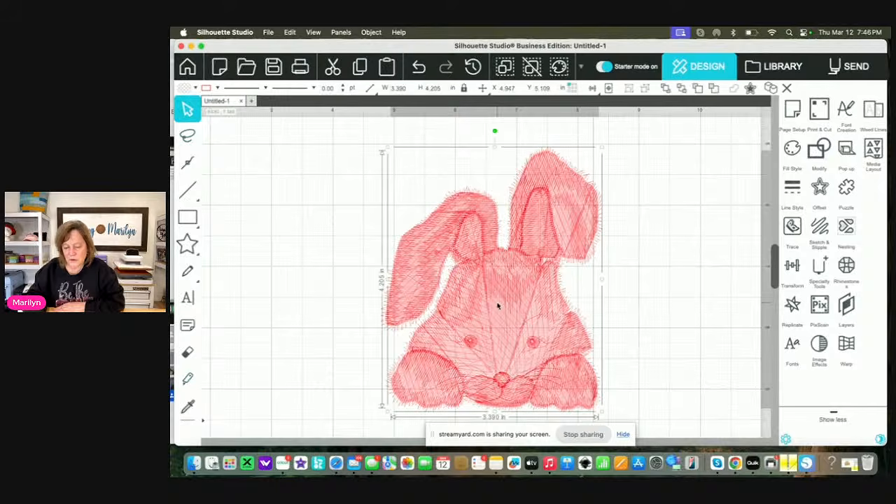
left_click(820, 187)
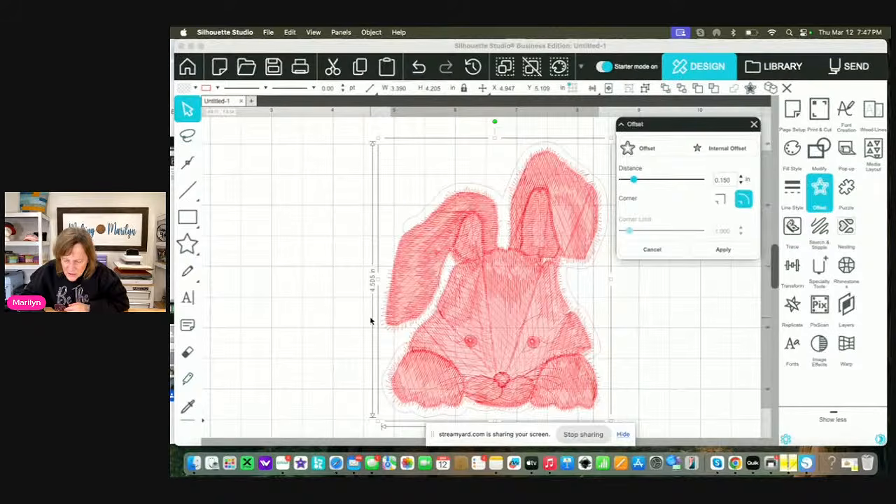
left_click(343, 362)
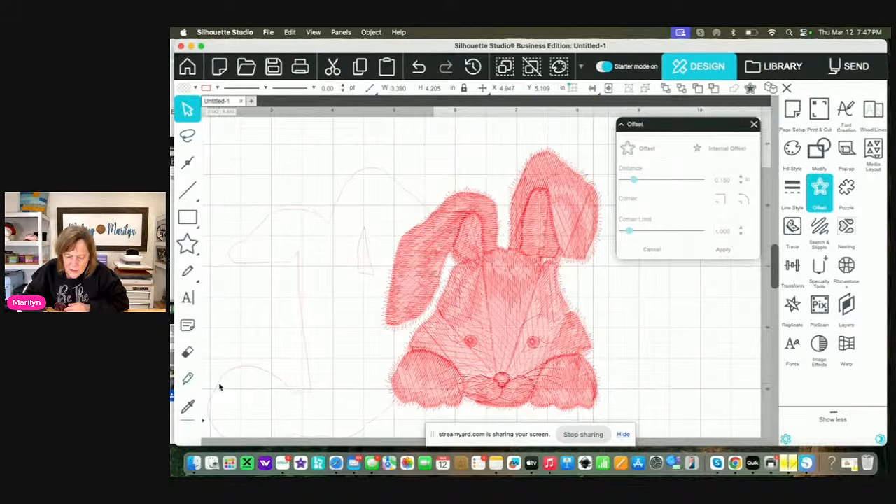
scroll(238, 351, "left", 5)
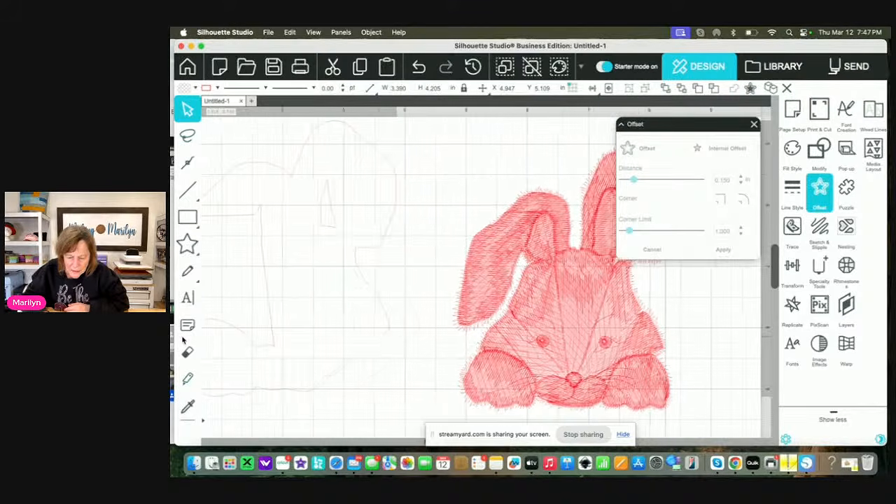
Move the bunny sideways to test whether all its parts travel together, and undo the move
scroll(436, 356, "right", 6)
left_click(434, 336)
left_click_drag(433, 336, 496, 329)
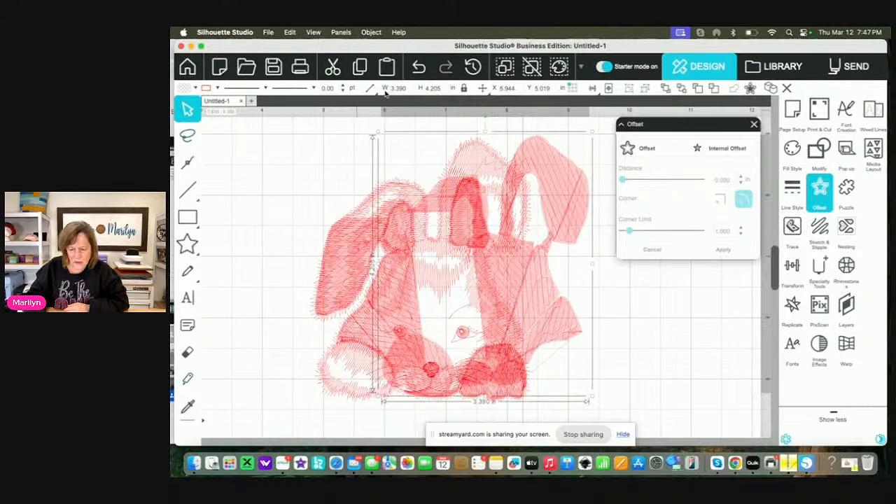
left_click(420, 66)
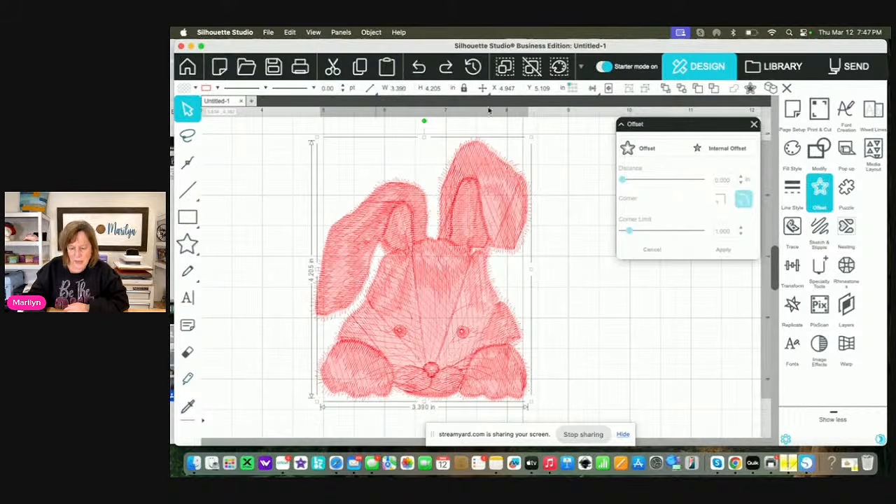
left_click(571, 238)
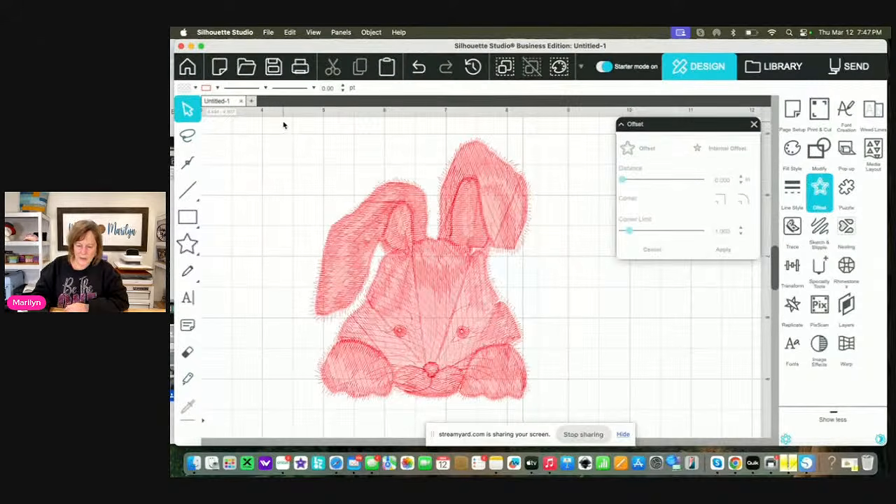
Group every part of the bunny design, make the group a compound path, and move the bunny slightly sideways
left_click(308, 360)
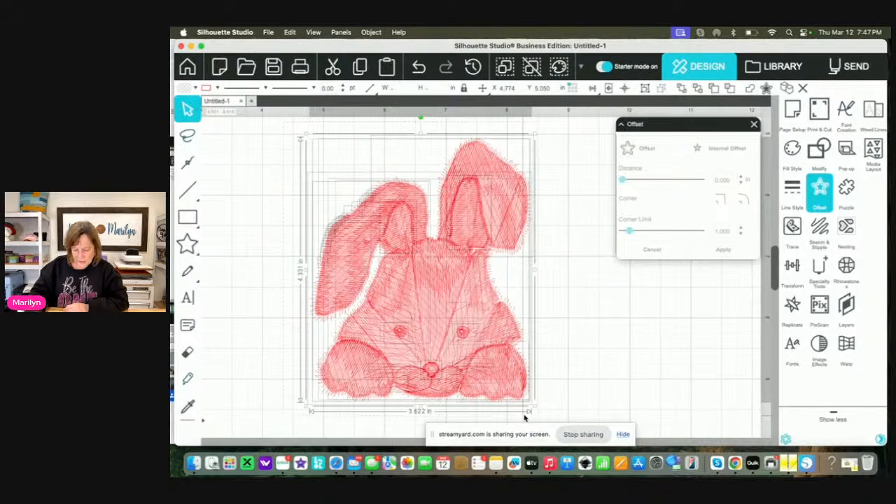
left_click(369, 32)
left_click(379, 119)
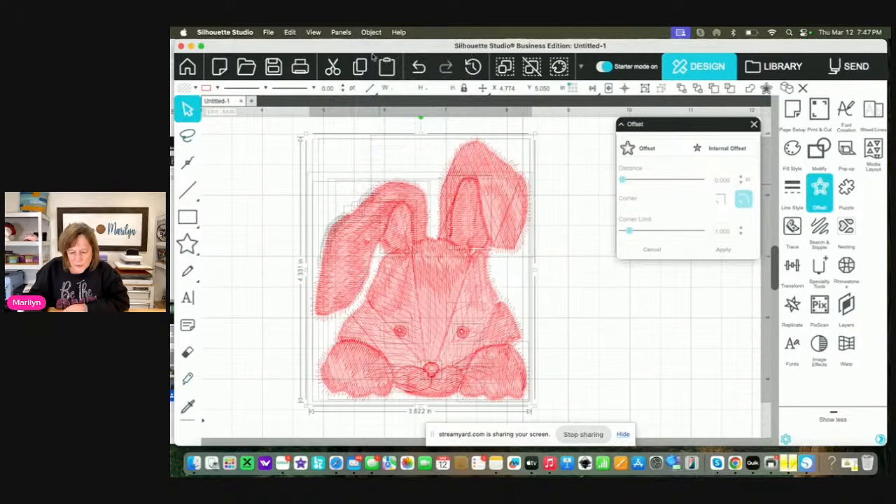
left_click(373, 32)
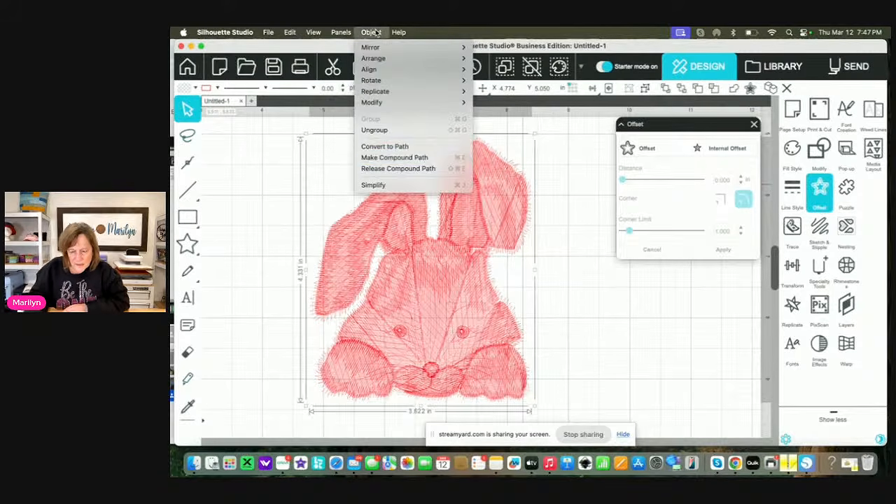
left_click(376, 160)
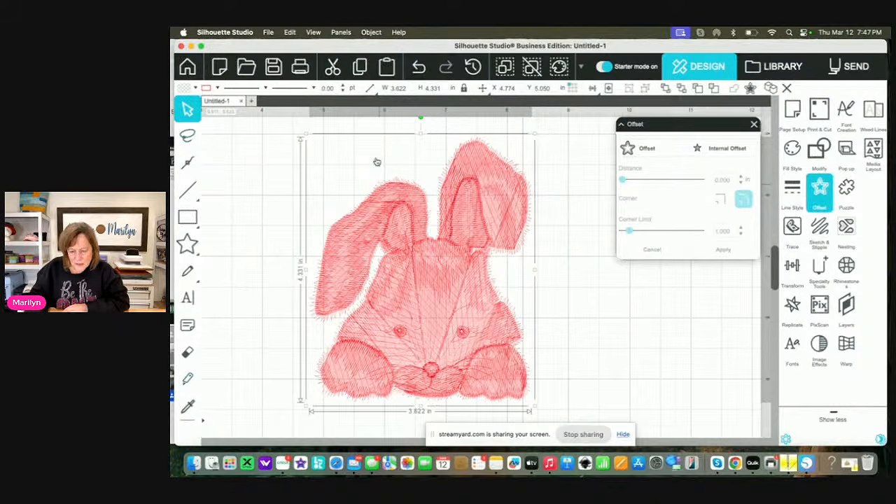
left_click(565, 313)
left_click_drag(472, 326, 495, 322)
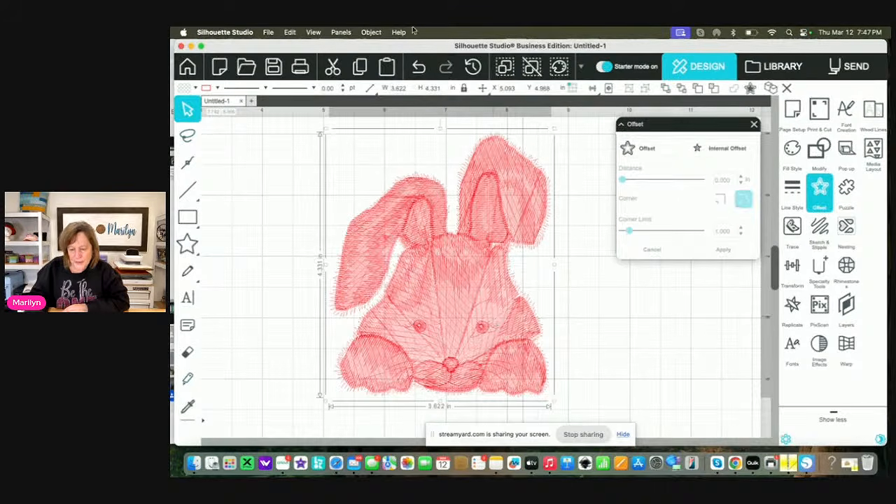
Offset the bunny compound path outward by 0.150 in with rounded corners
left_click(371, 32)
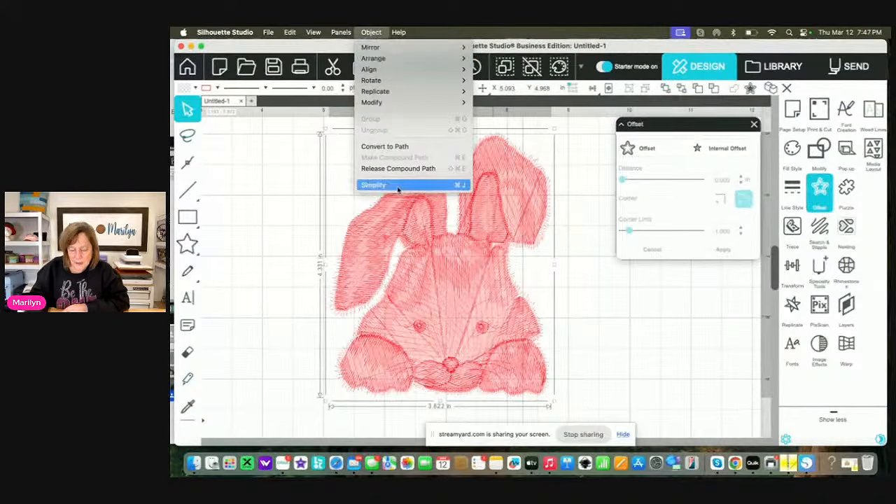
left_click(649, 149)
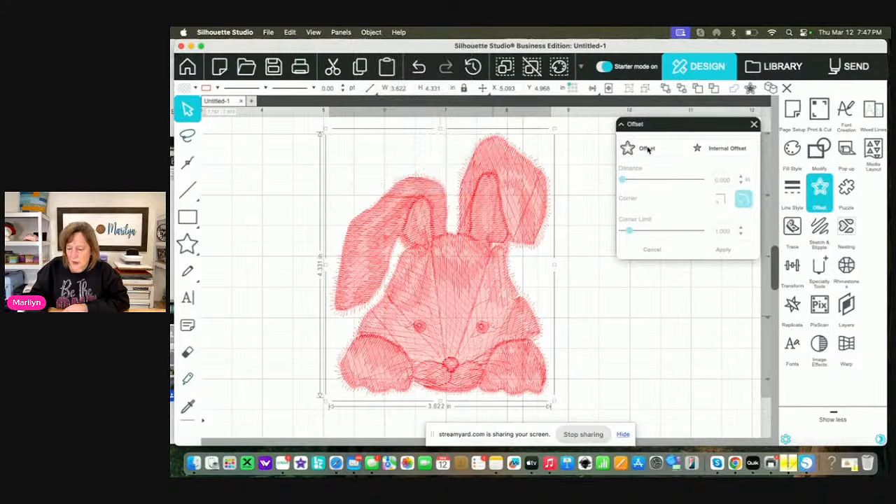
left_click(648, 149)
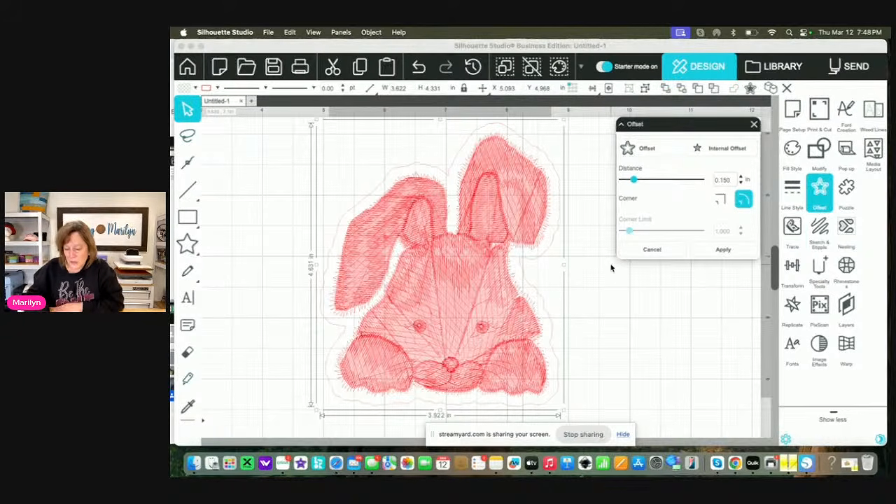
left_click(847, 271)
left_click(754, 124)
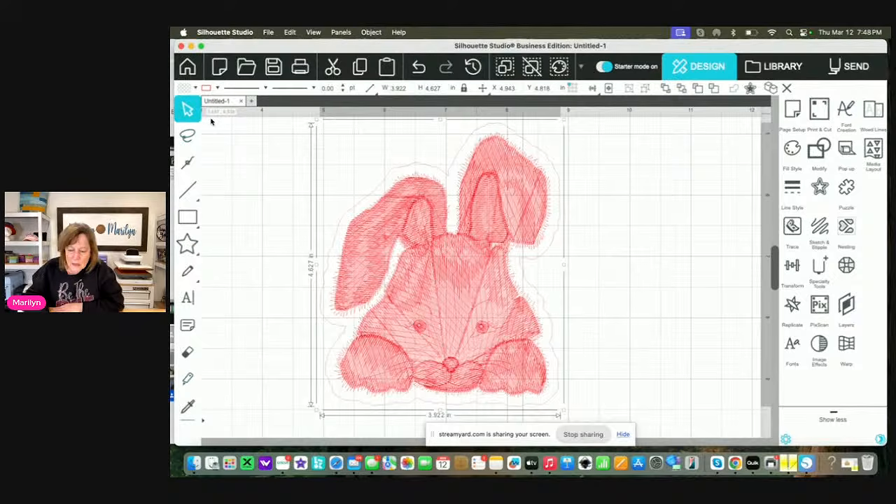
Show the edit points of the offset outline and simplify it
left_click(187, 162)
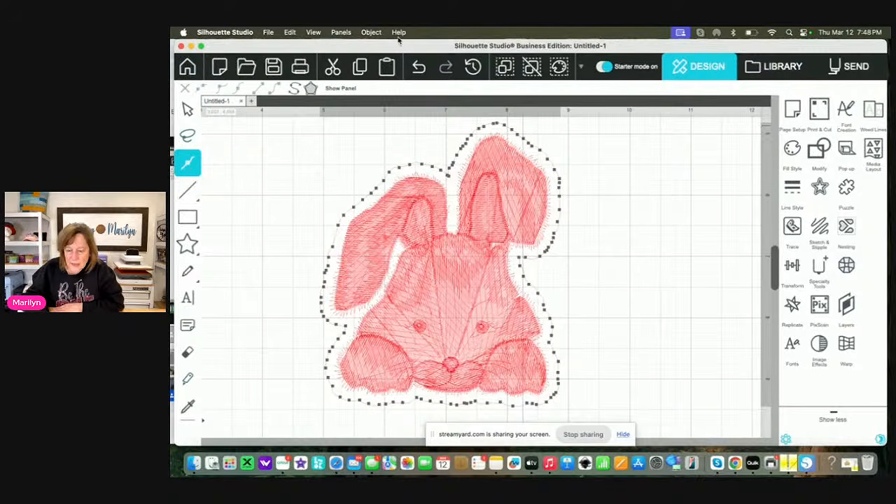
left_click(371, 32)
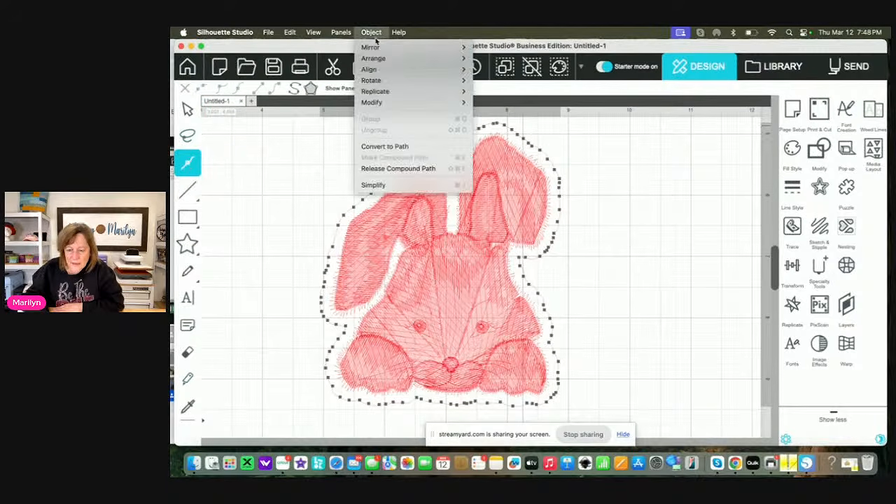
left_click(383, 185)
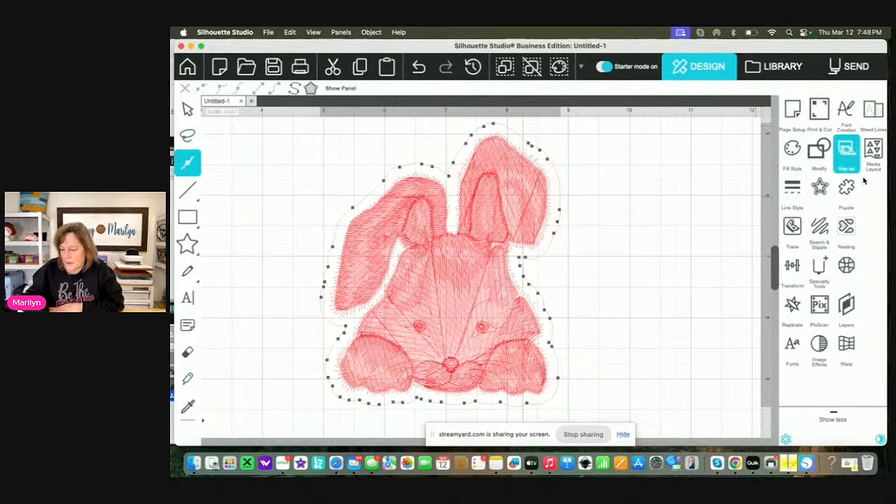
Apply the rhinestone edge effect to the offset outline with 10ss stones, and move the Rhinestones settings clear of the bunny
left_click(847, 263)
left_click(673, 180)
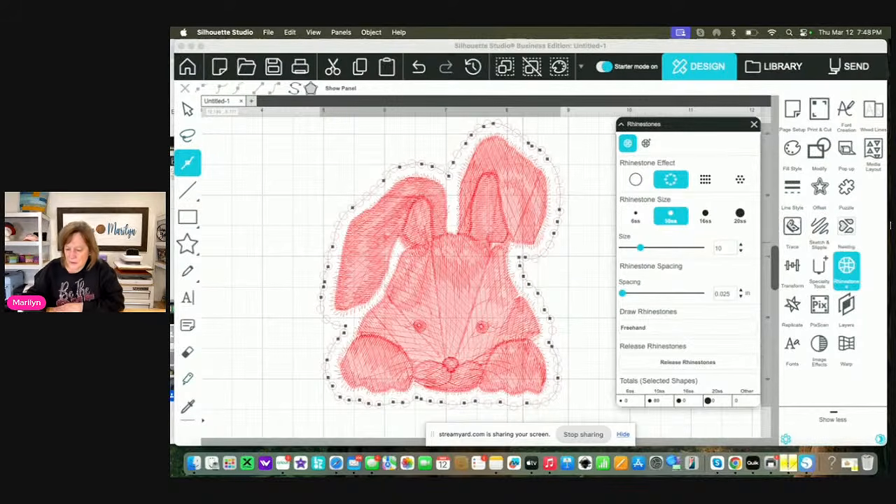
left_click_drag(693, 124, 238, 143)
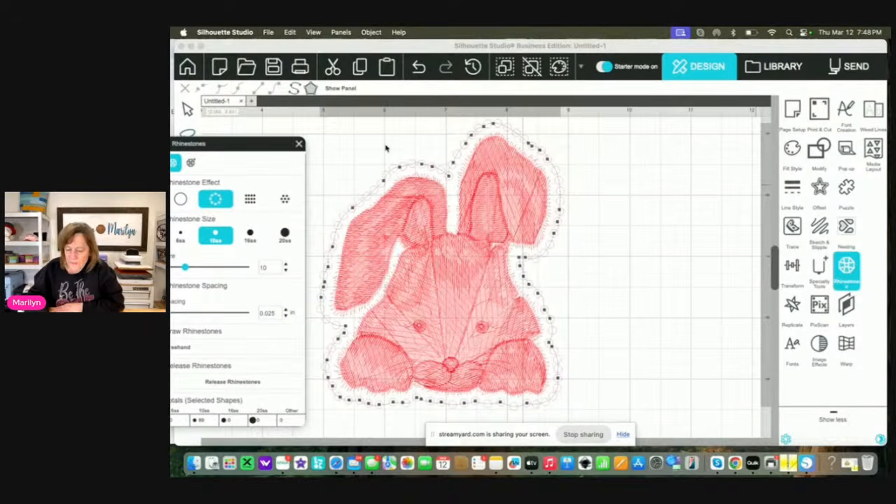
Fill the rhinestones around the bunny with lime green
left_click(798, 153)
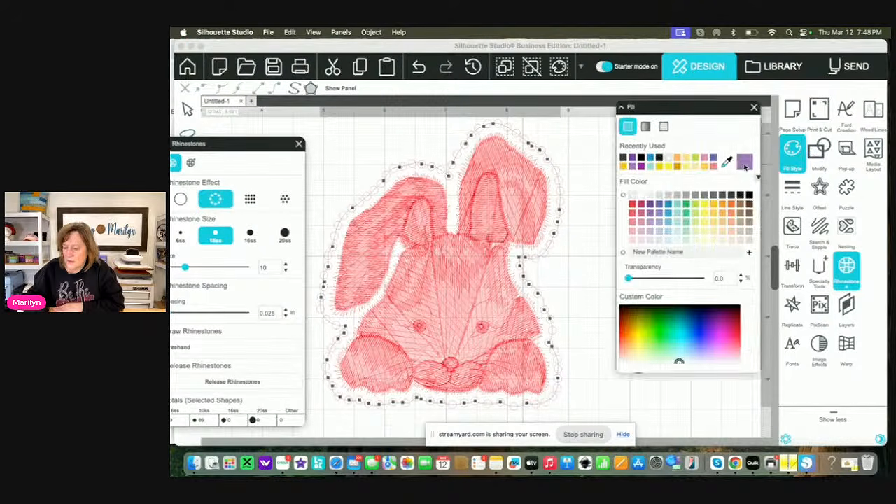
left_click_drag(729, 127, 727, 254)
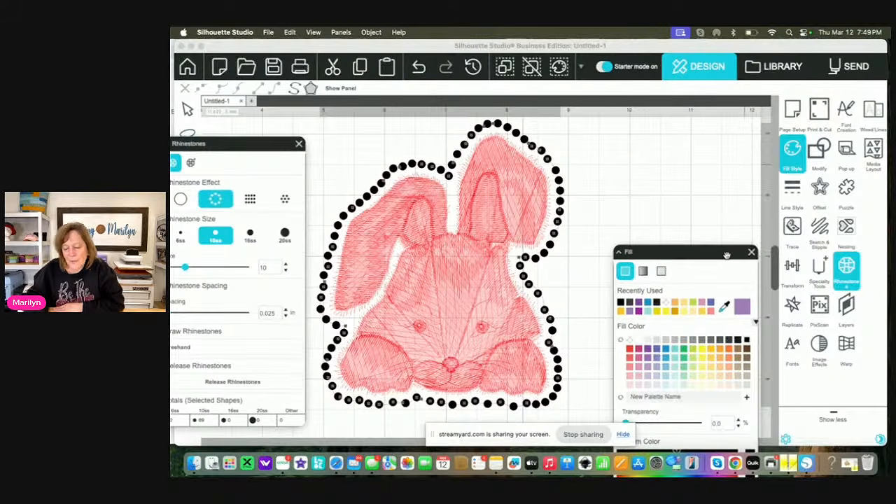
left_click(694, 350)
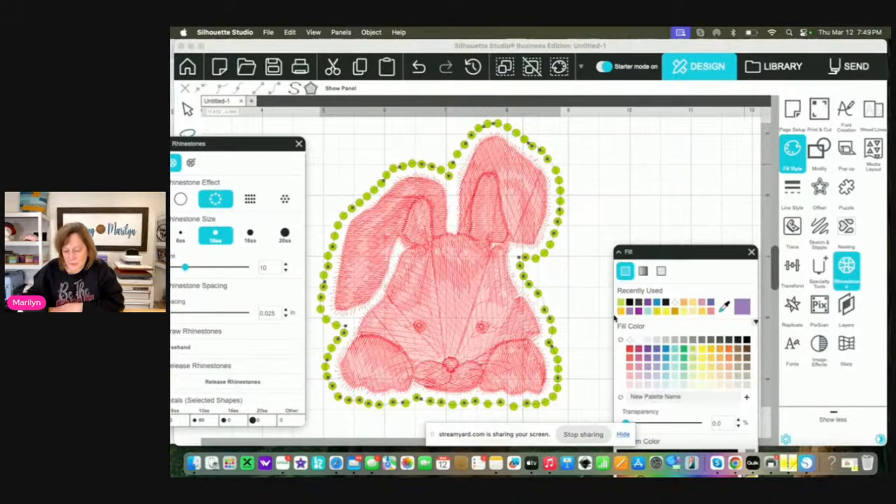
Offset the rhinestone outline by 0.150 in to add a second ring of stones
left_click(549, 345)
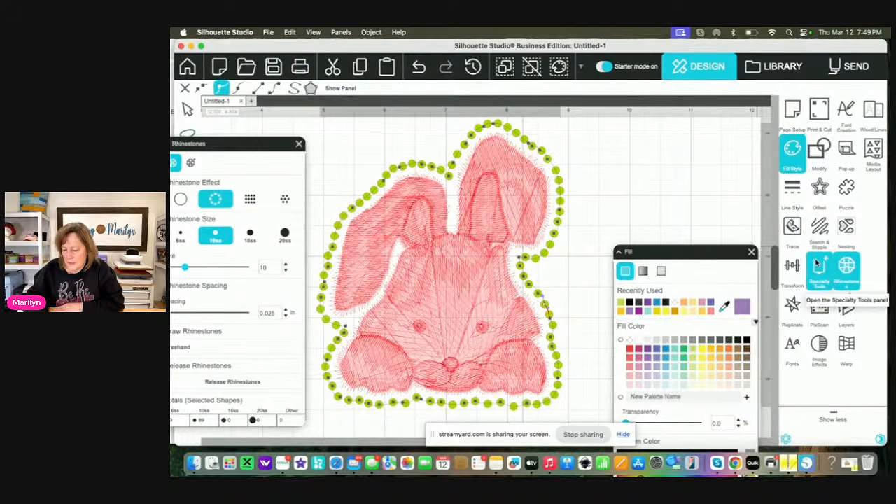
left_click(821, 181)
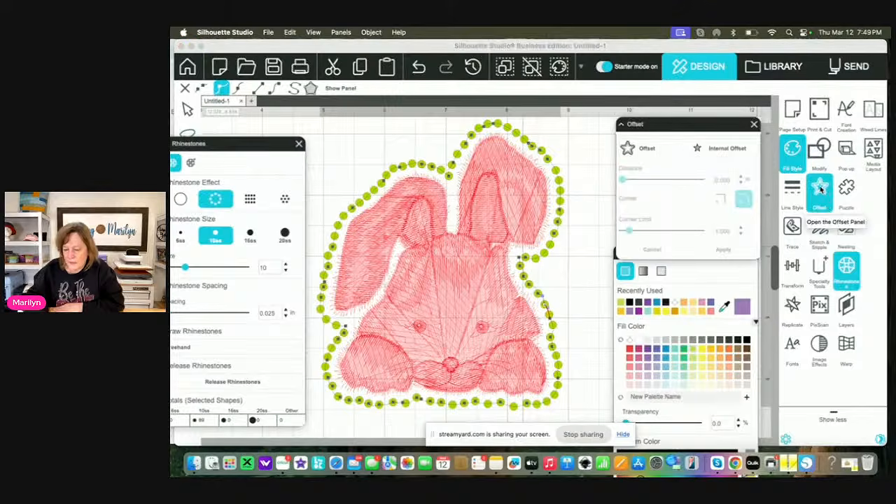
left_click(654, 150)
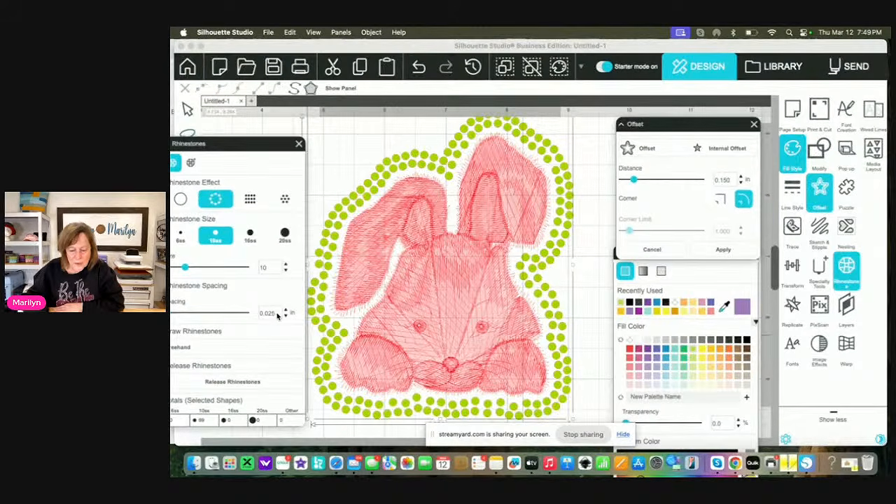
Continue adding offset rings, setting the third ring's rhinestone spacing to 0.150 in and the fourth's to 0.225 in
key("BackSpace")
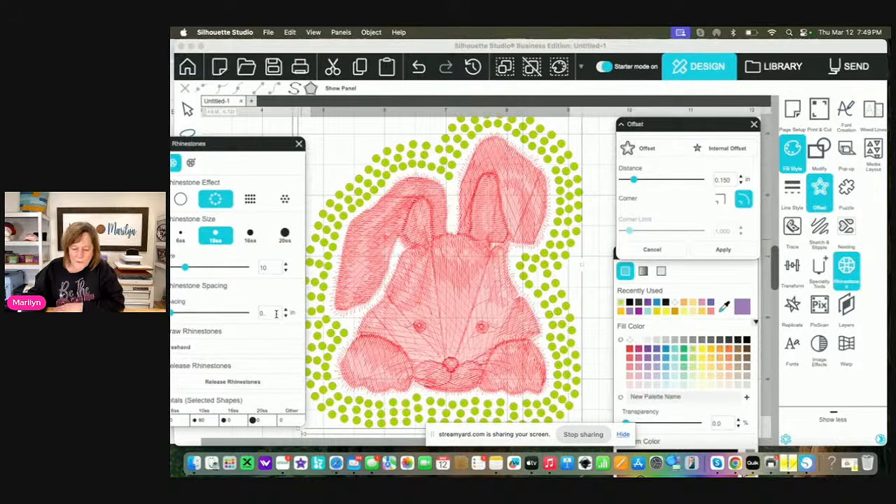
type("150")
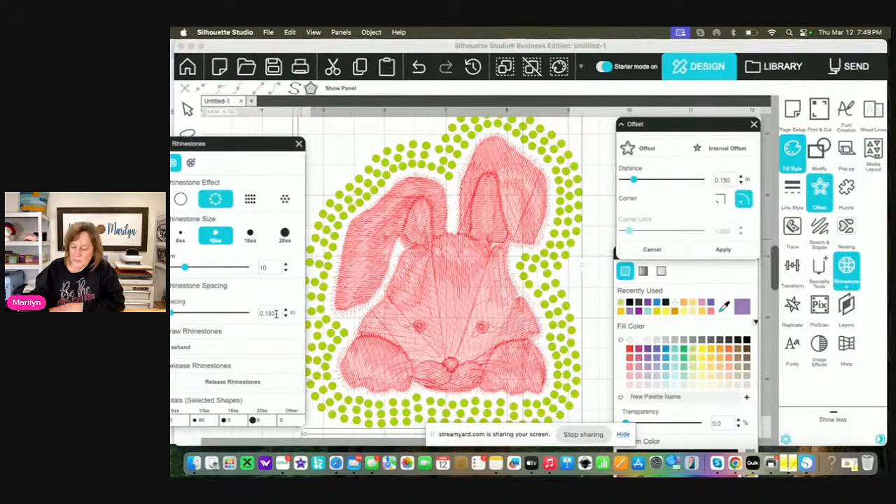
key("Return")
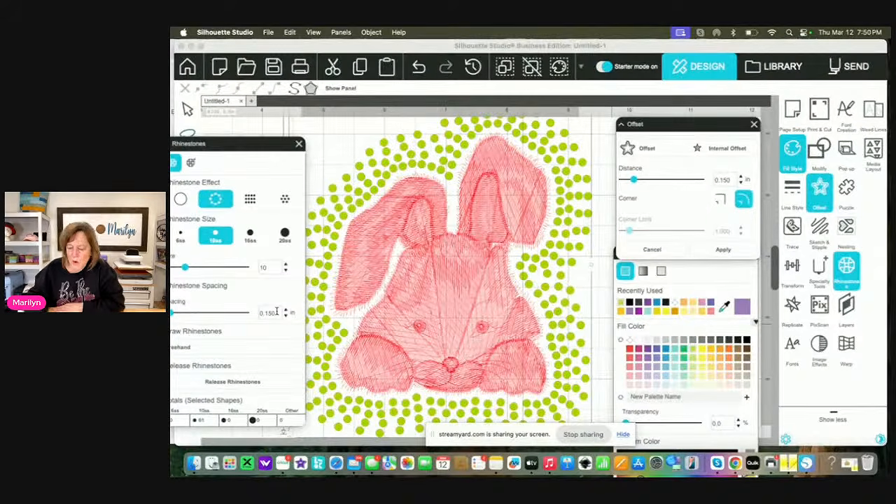
type("22")
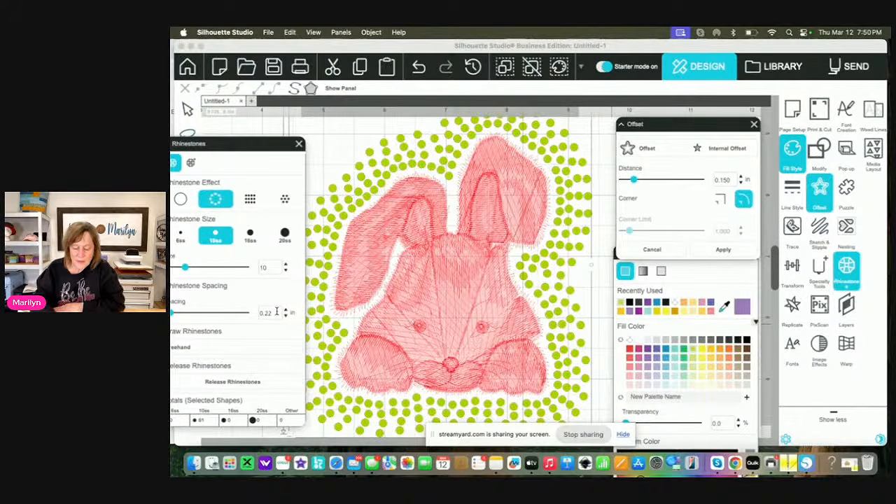
key("Return")
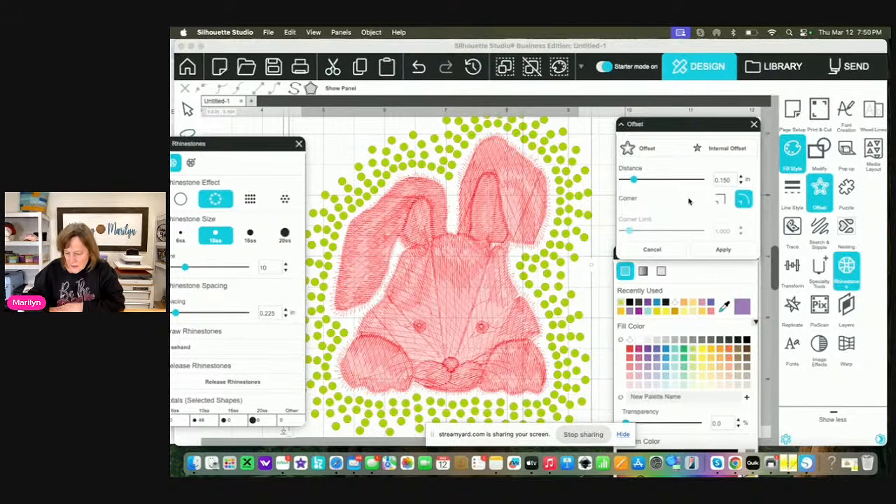
Add another outer ring with a 0.150 in offset and 0.300 in rhinestone spacing, close the Offset settings and deselect
left_click(650, 149)
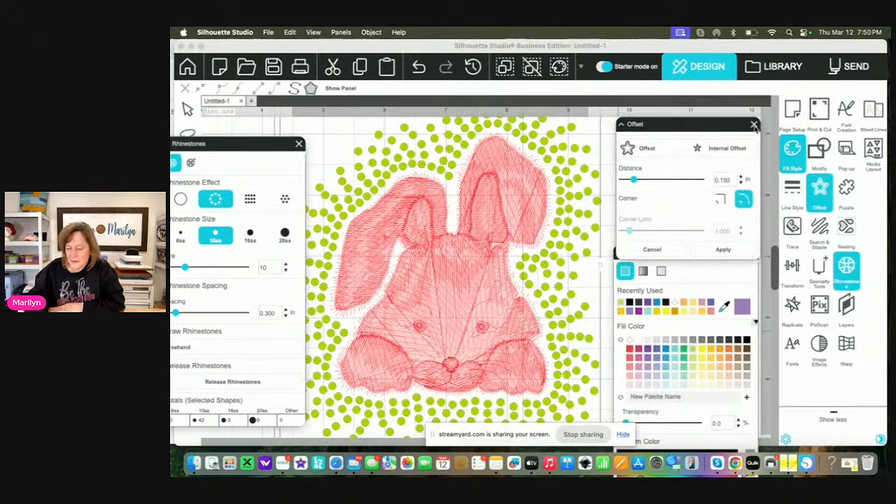
left_click(753, 124)
left_click(672, 168)
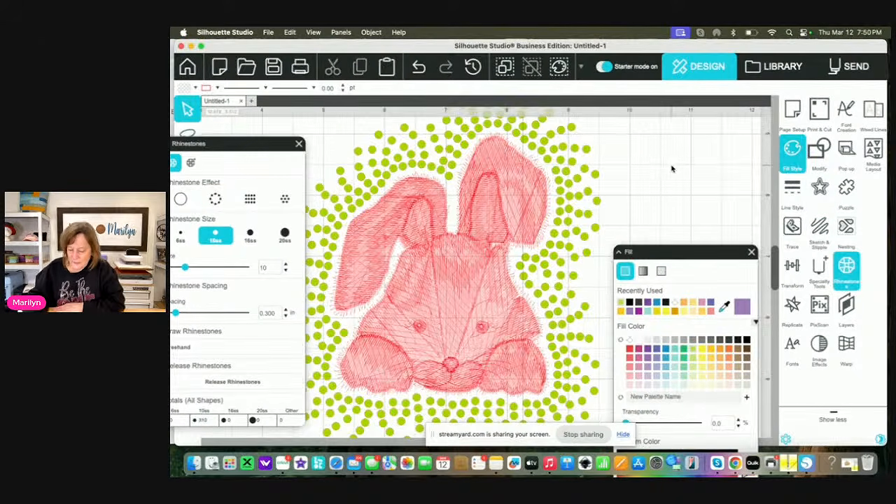
scroll(672, 168, "down", 3)
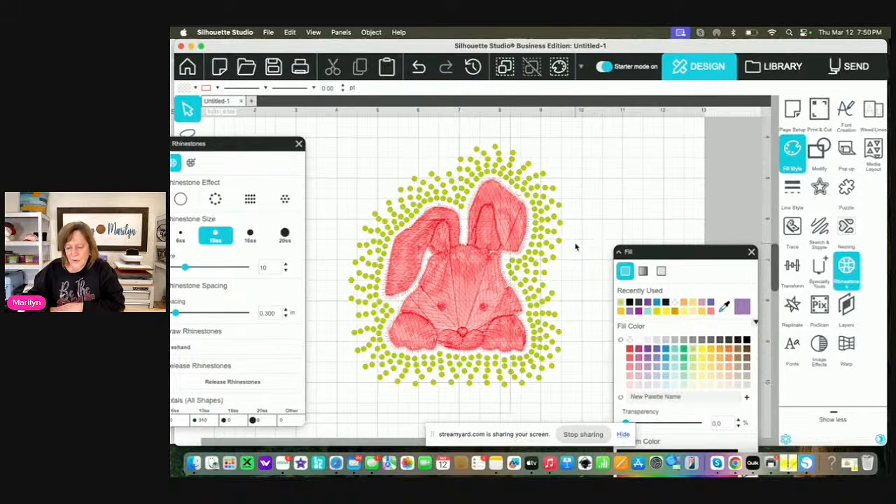
Try to release the stones of the inner rhinestone rings and group them into a single compound path
left_click(550, 283)
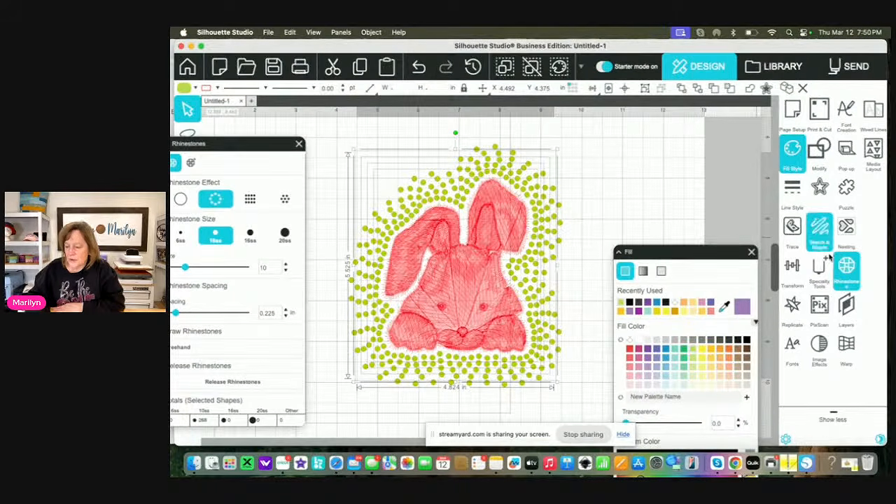
left_click(242, 383)
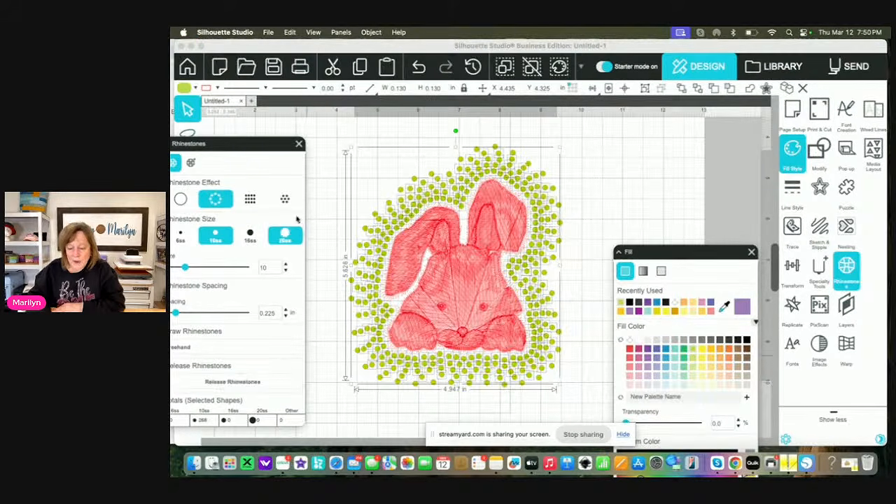
left_click(370, 33)
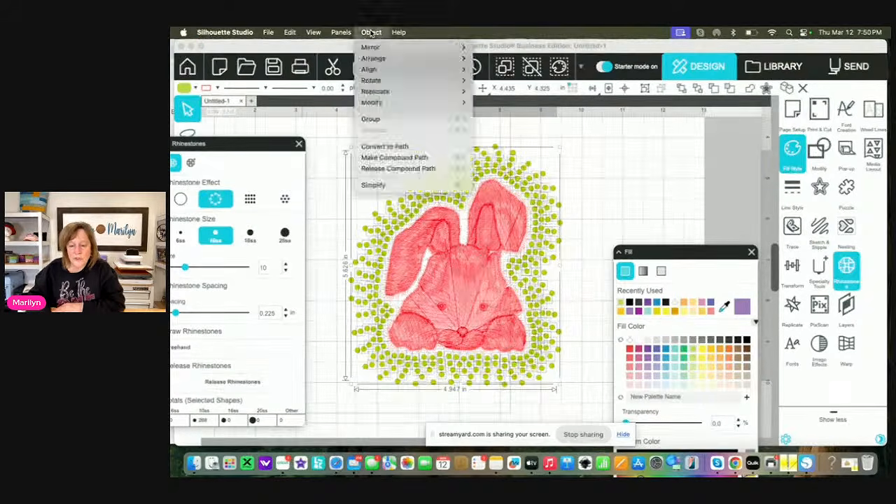
left_click(370, 119)
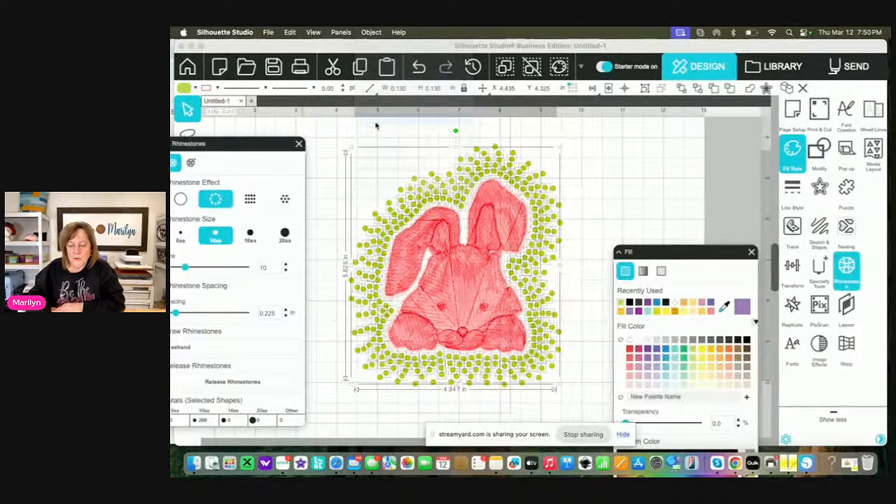
left_click(371, 33)
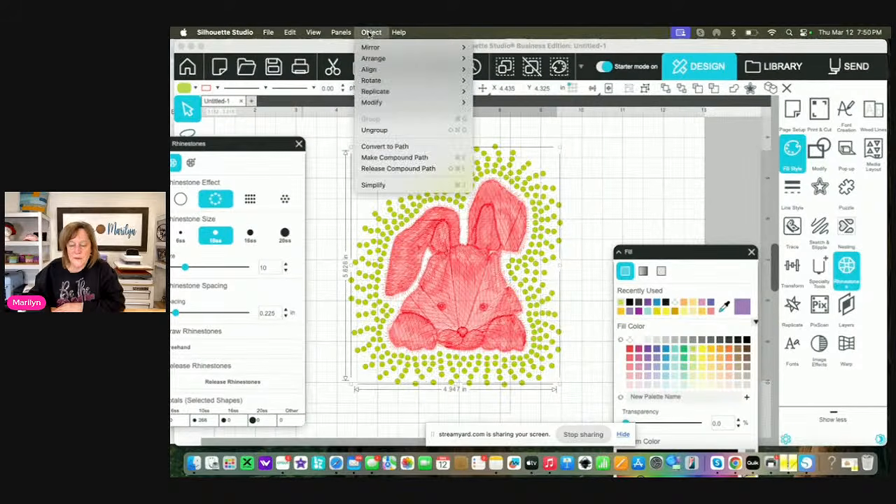
left_click(394, 158)
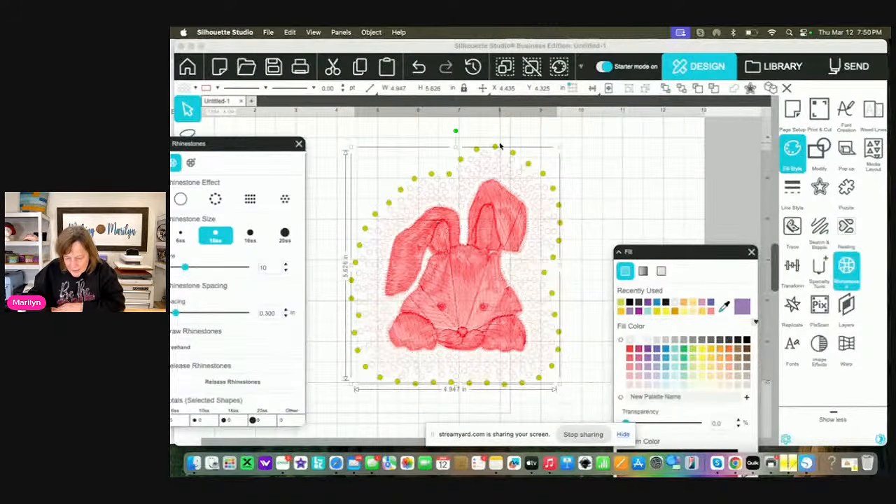
Undo the compound path, the grouping and the release of the rhinestones
left_click(419, 66)
left_click(419, 67)
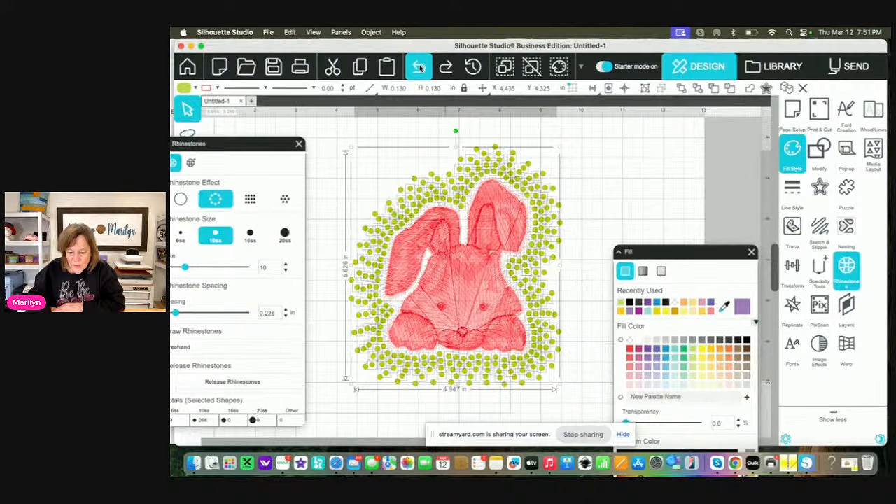
left_click(418, 66)
left_click(418, 67)
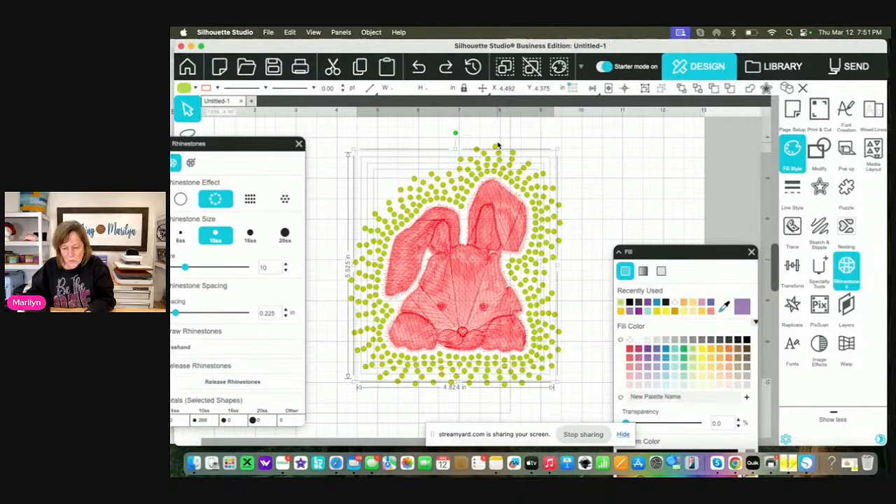
Select all the rhinestone rings around the bunny, including the outermost one, and release their rhinestones
left_click(496, 147)
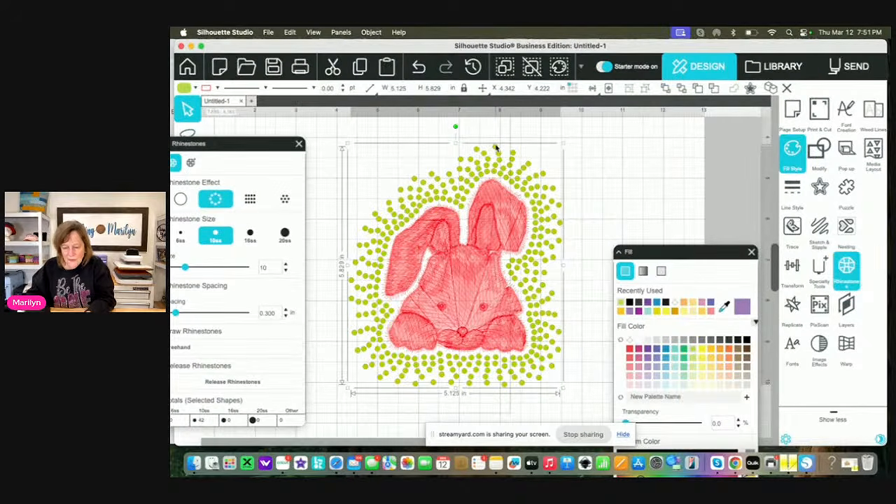
left_click(610, 183)
left_click_drag(557, 267, 532, 273)
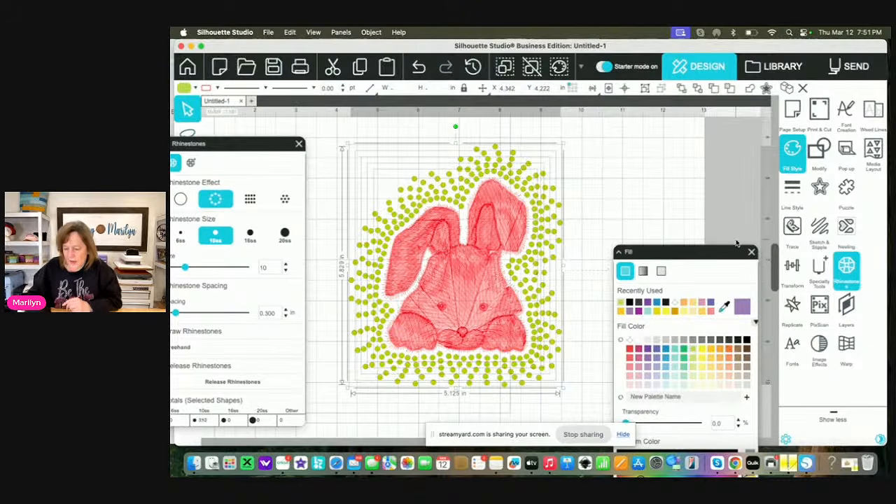
left_click(243, 388)
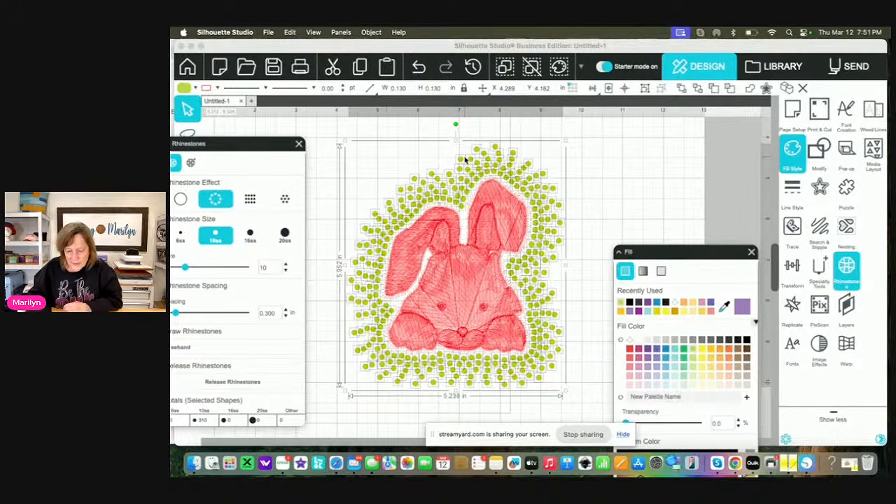
Group the released stones into a single compound path, fill it with lime green and deselect it
left_click(371, 33)
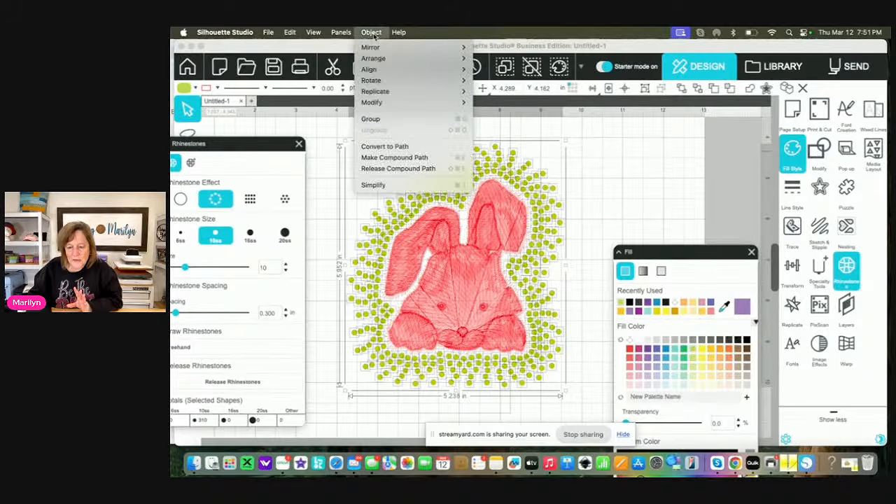
left_click(373, 119)
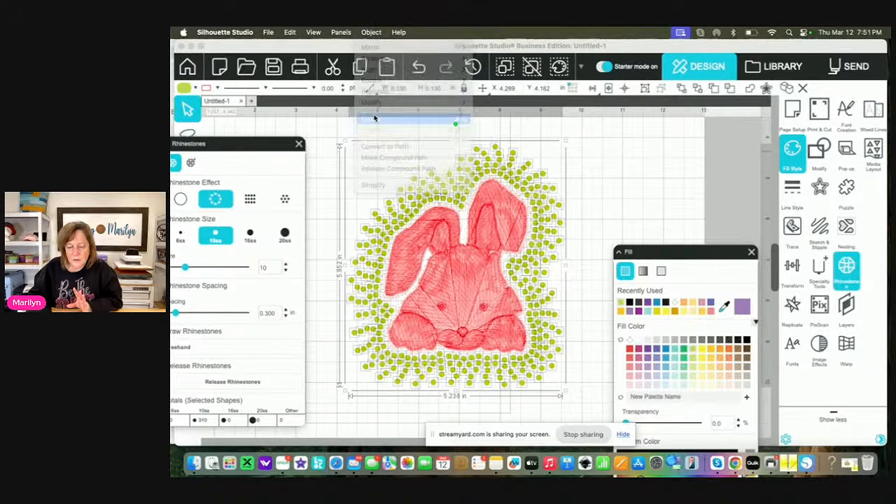
left_click(372, 33)
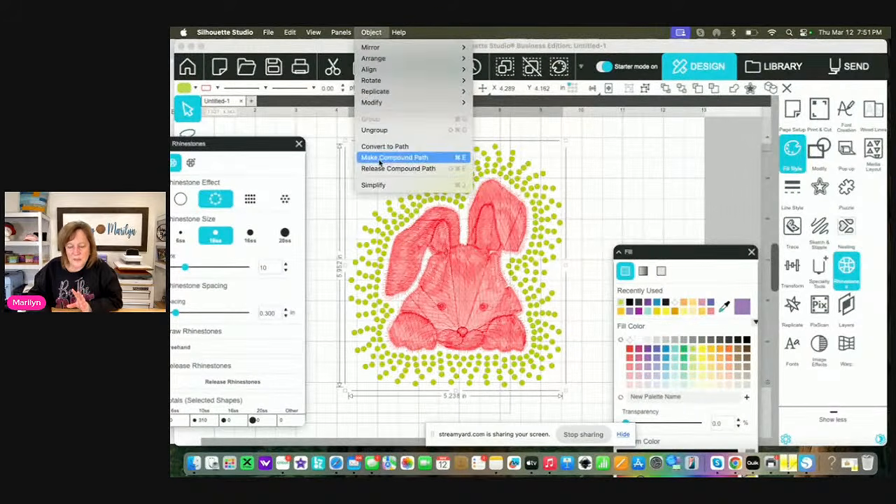
left_click(403, 159)
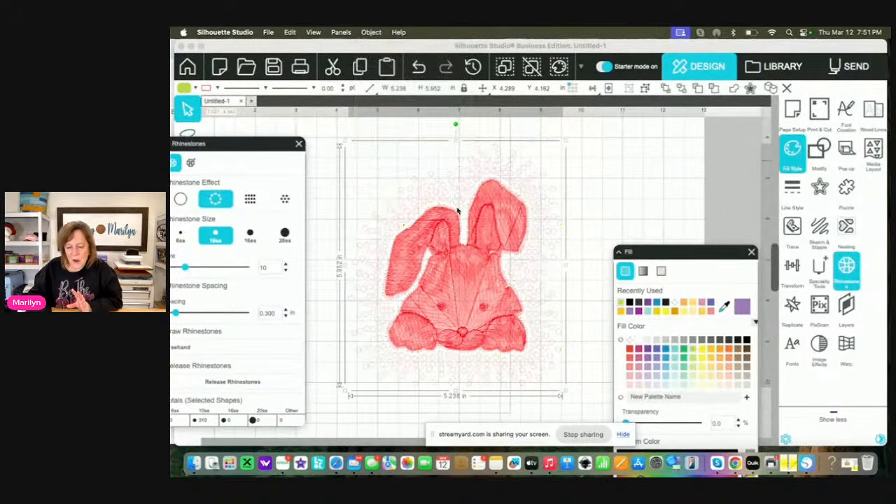
left_click(692, 352)
left_click(595, 329)
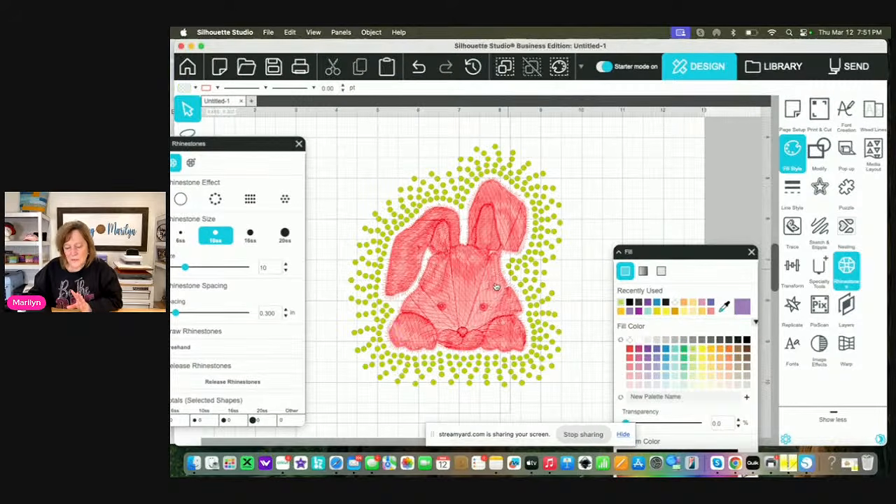
Delete the red bunny design from inside the rhinestone rings and close the document without saving
left_click(487, 300)
key("Delete")
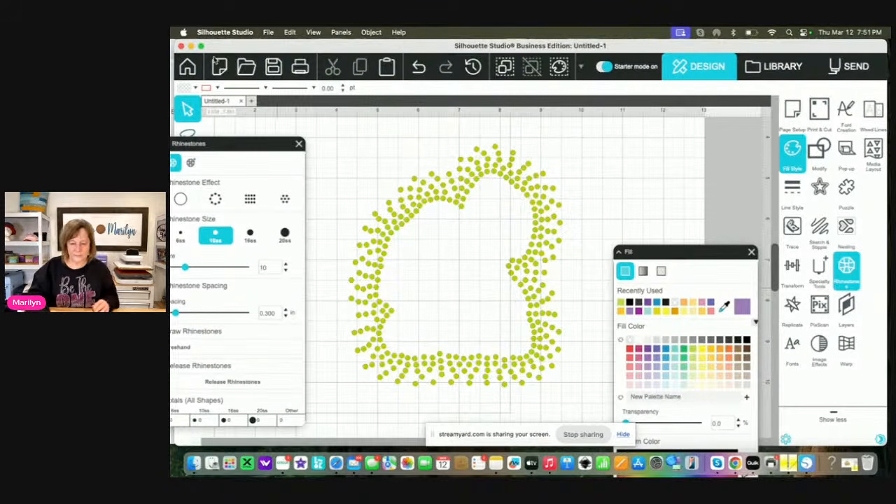
left_click(181, 46)
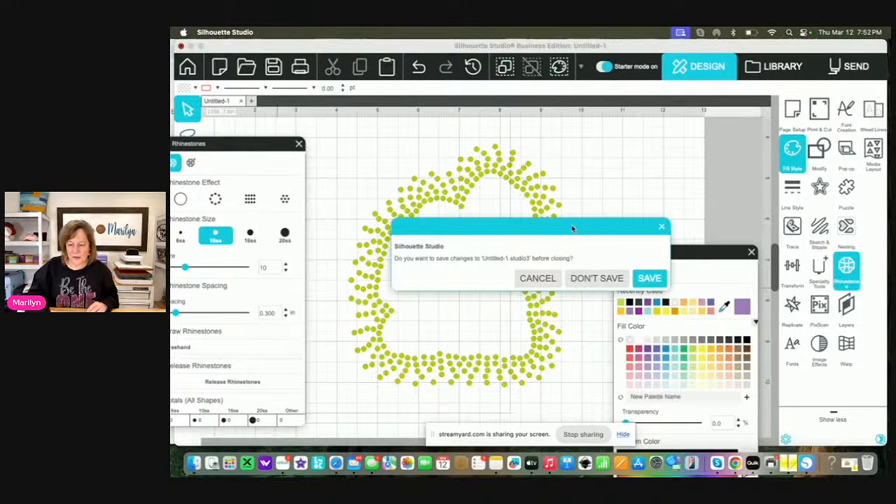
left_click(595, 278)
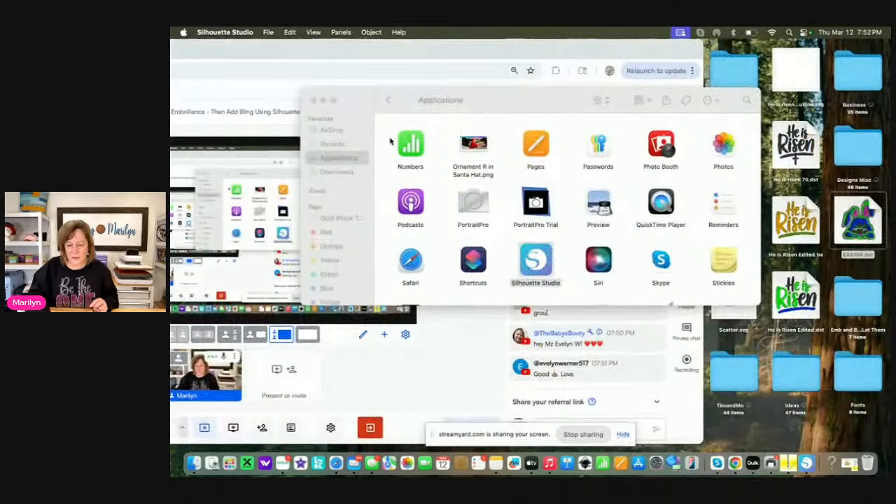
Close the Finder Applications window and stop sharing the screen in StreamYard
left_click(313, 101)
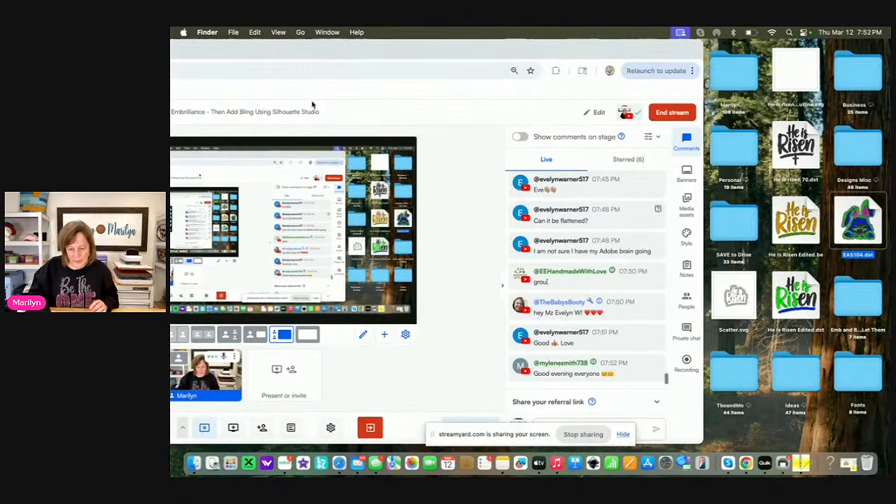
left_click_drag(407, 49, 610, 49)
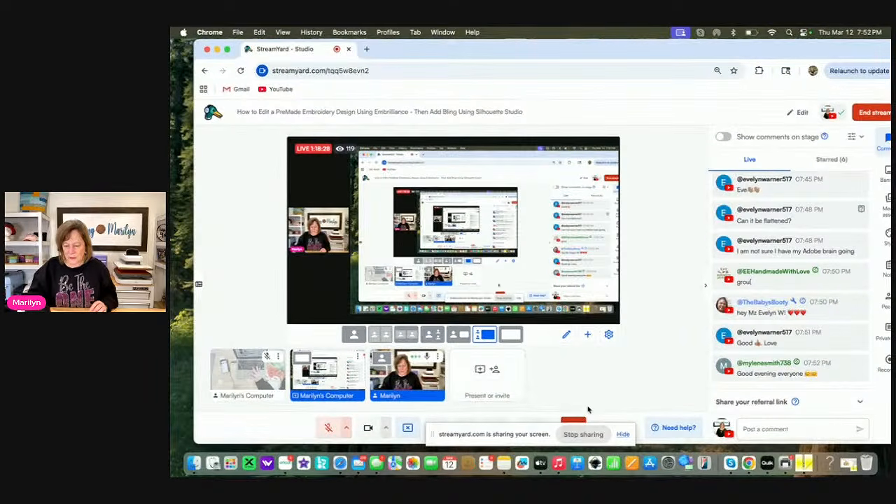
left_click(583, 434)
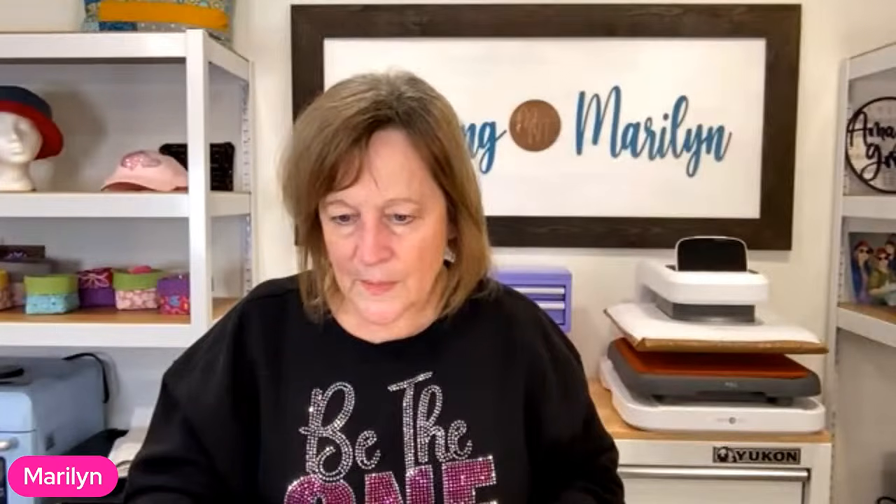